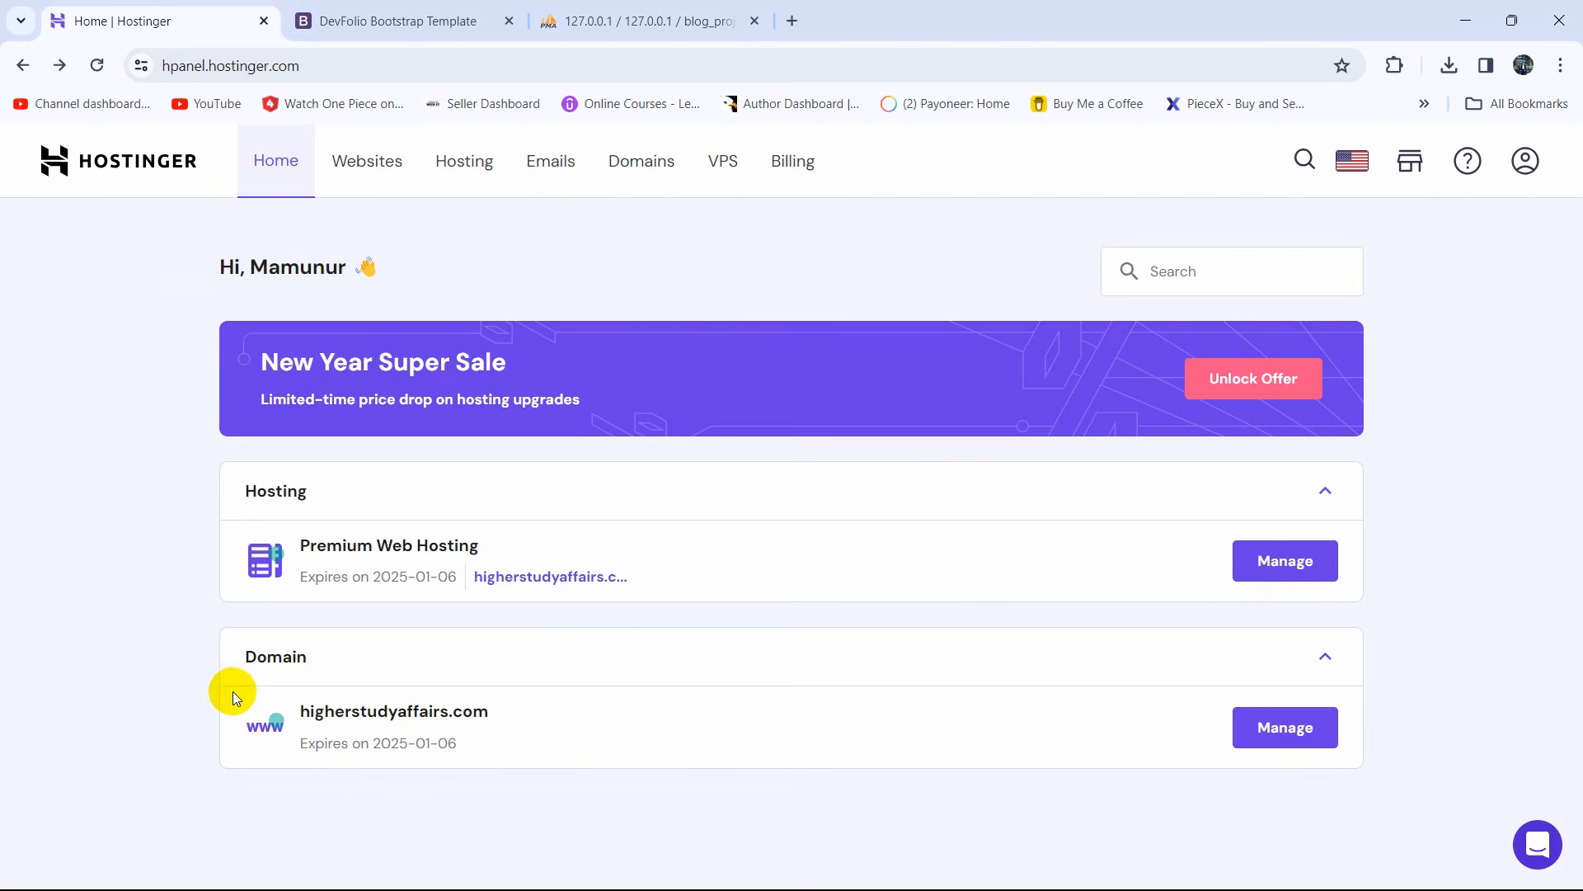
Step: Review the domain and hosting plan in Hostinger, and look through the HigherStudyAffairs site running locally at 127.0.0.1:8000
{"action": "left_click_drag", "start_coordinate": [512, 714], "coordinate": [289, 711]}
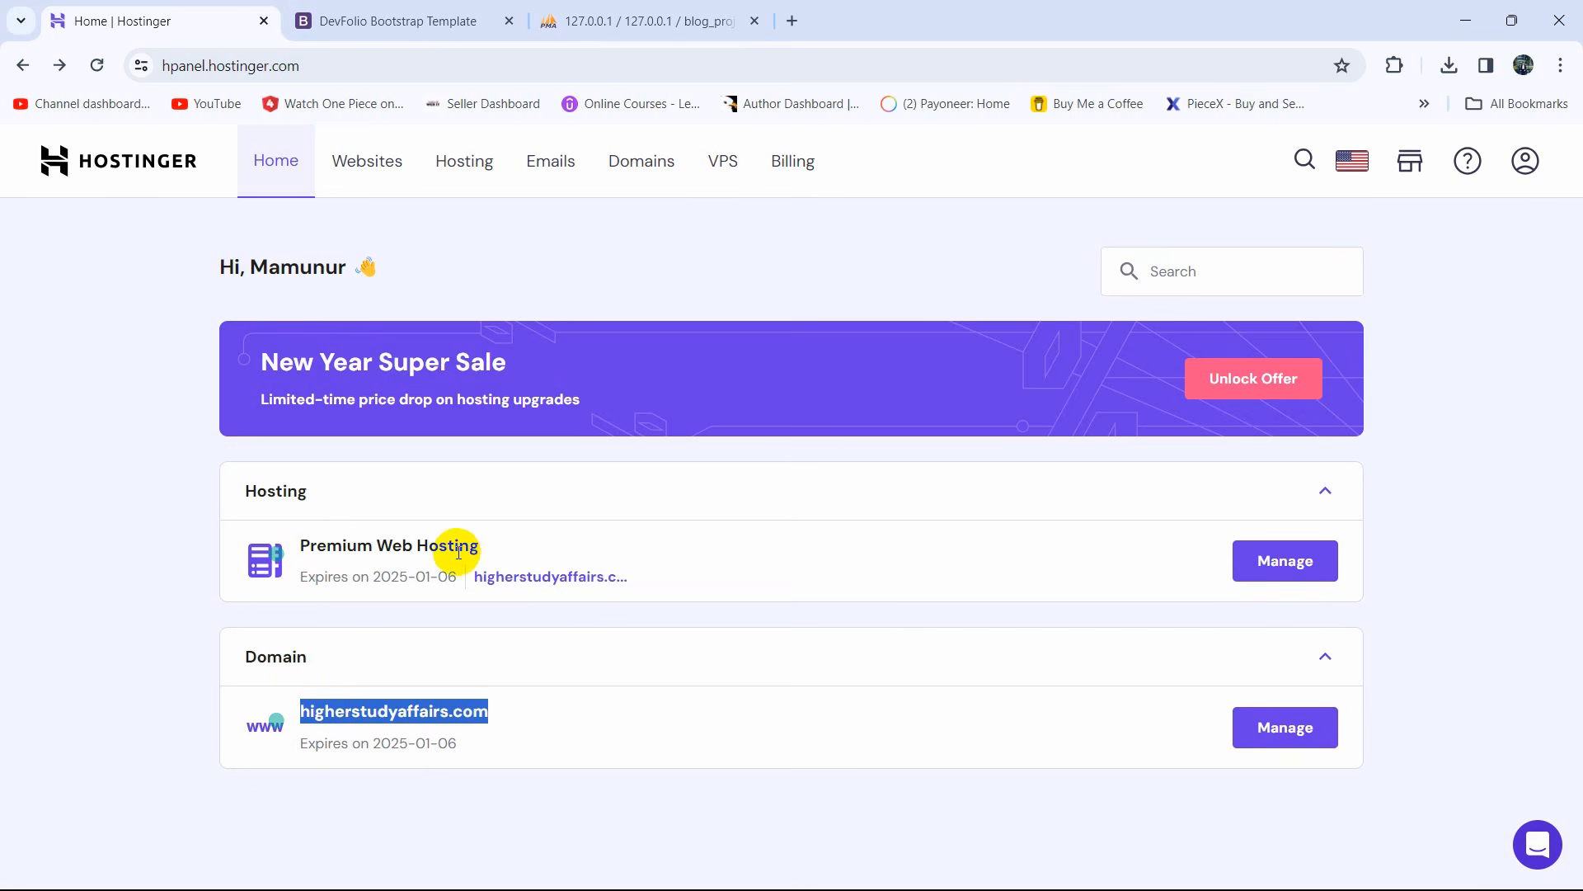
{"action": "left_click_drag", "start_coordinate": [480, 542], "coordinate": [241, 532]}
{"action": "left_click", "coordinate": [618, 534]}
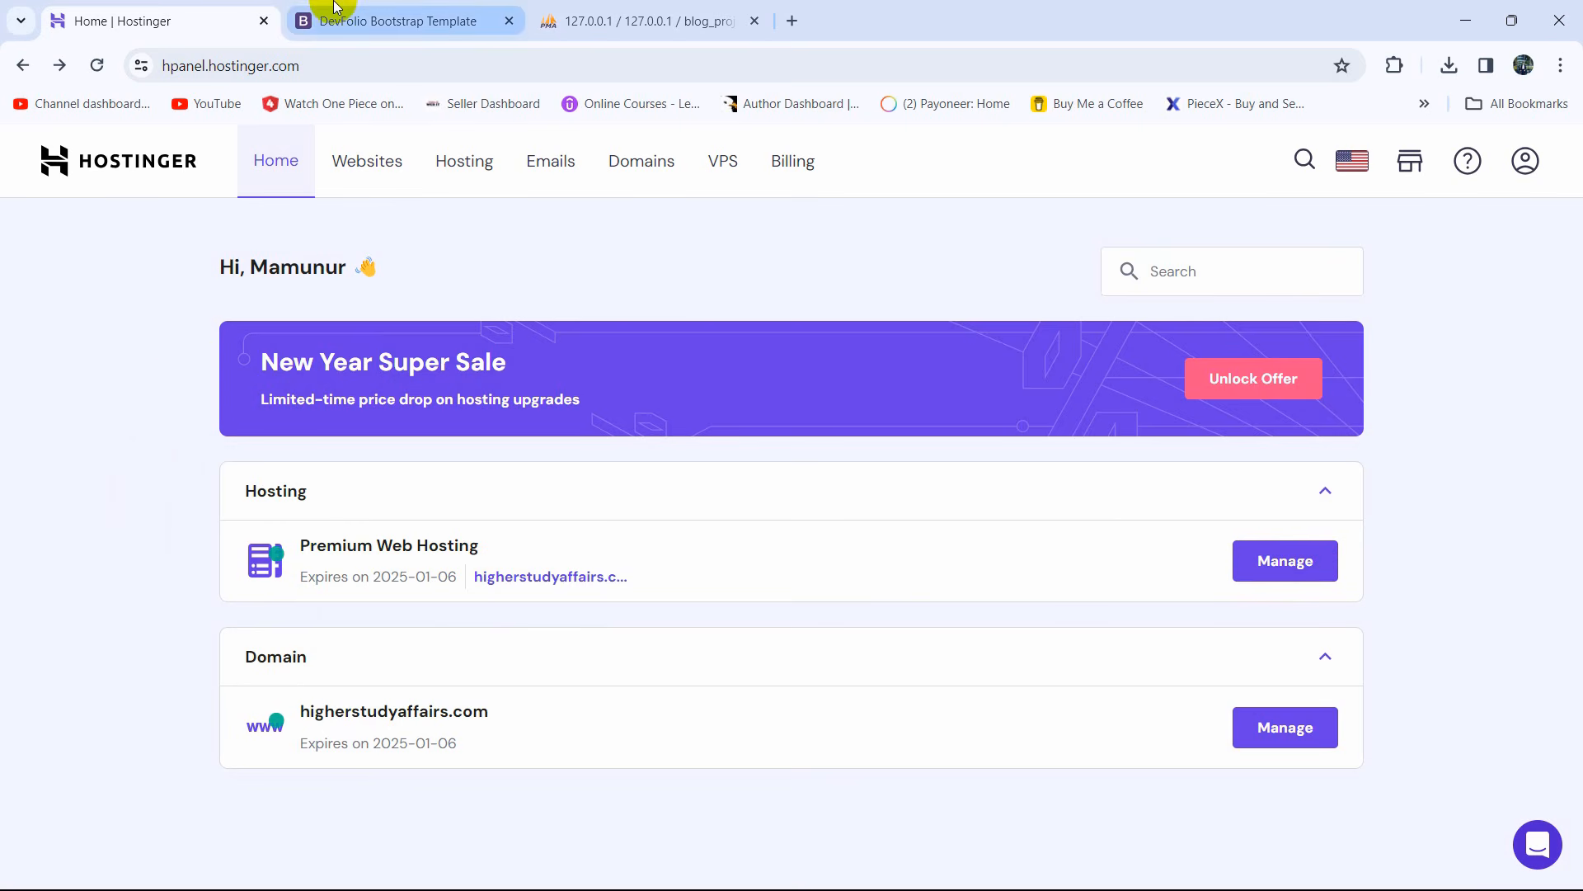
{"action": "left_click", "coordinate": [313, 16]}
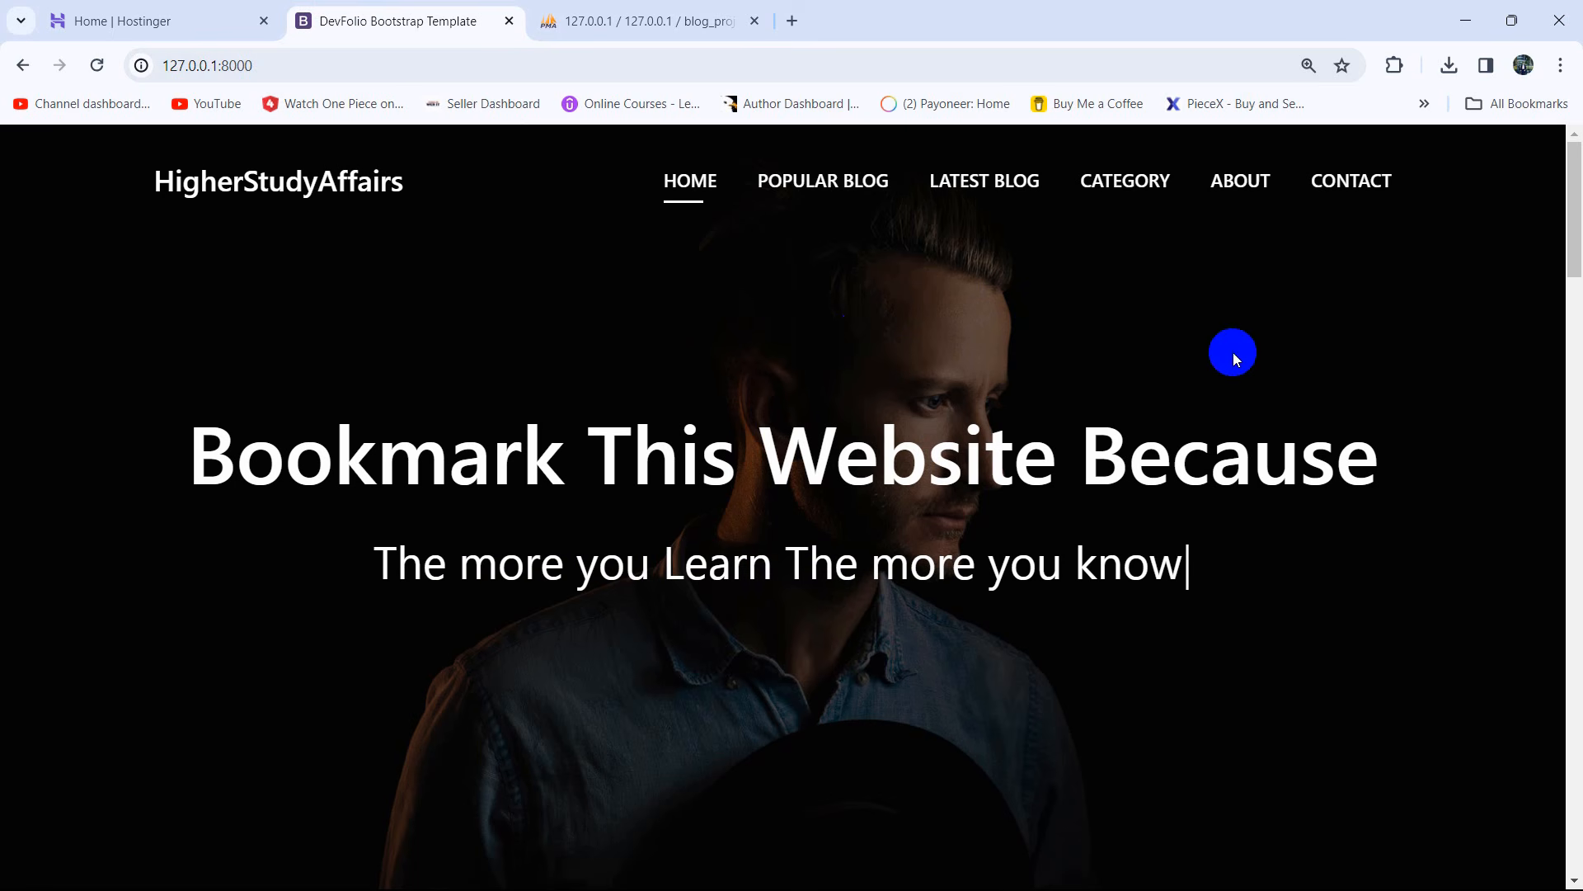
{"action": "scroll", "coordinate": [1245, 350], "scroll_direction": "down", "scroll_amount": 10}
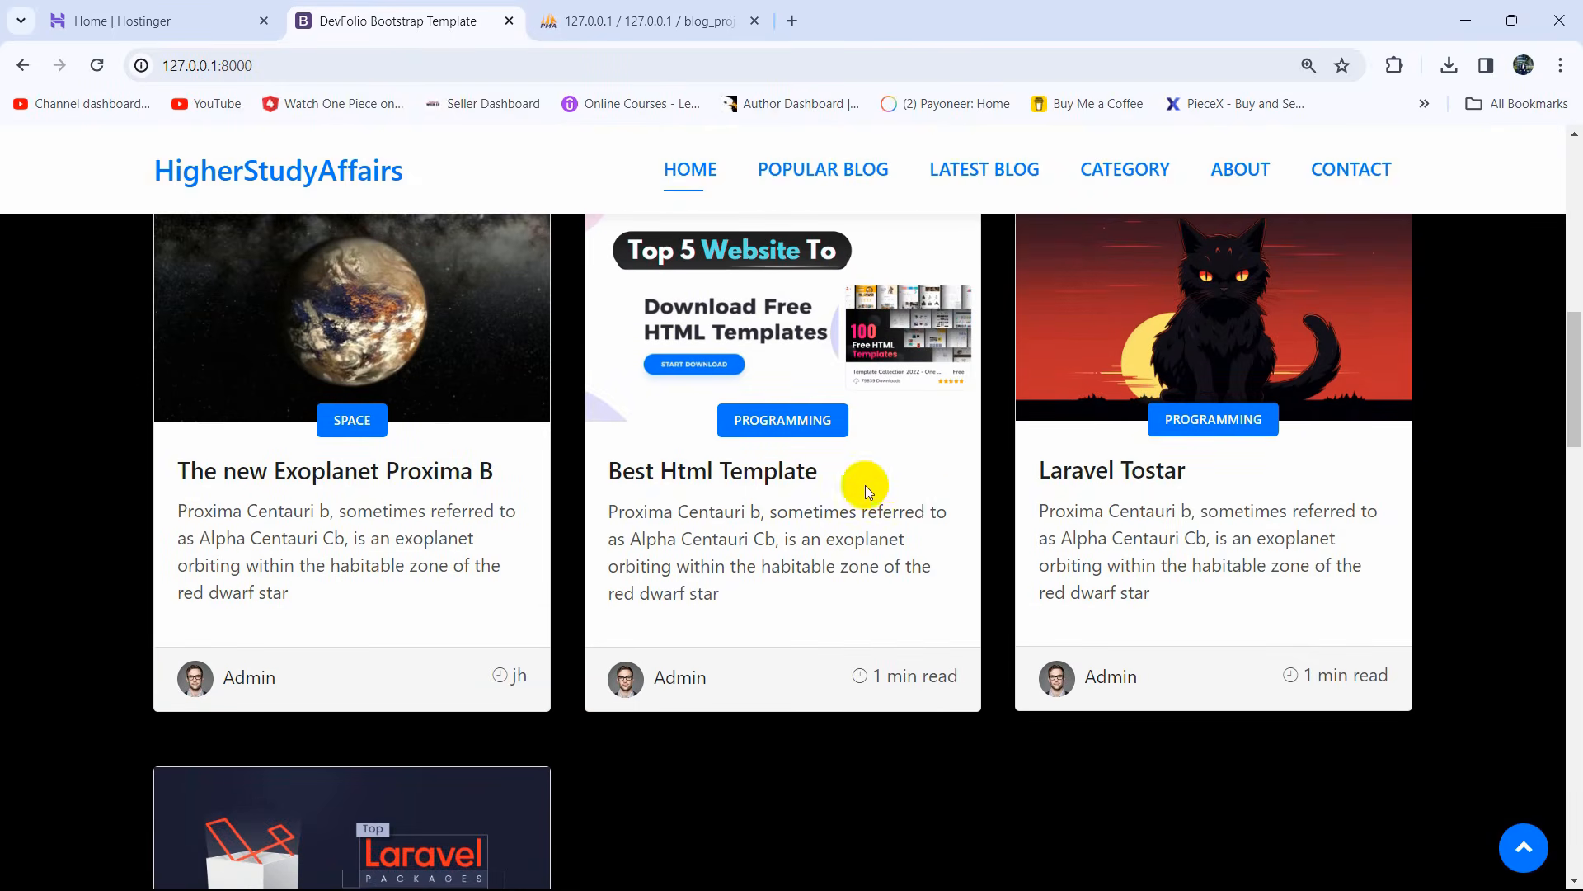
{"action": "scroll", "coordinate": [1056, 486], "scroll_direction": "down", "scroll_amount": 6}
{"action": "scroll", "coordinate": [1054, 488], "scroll_direction": "up", "scroll_amount": 15}
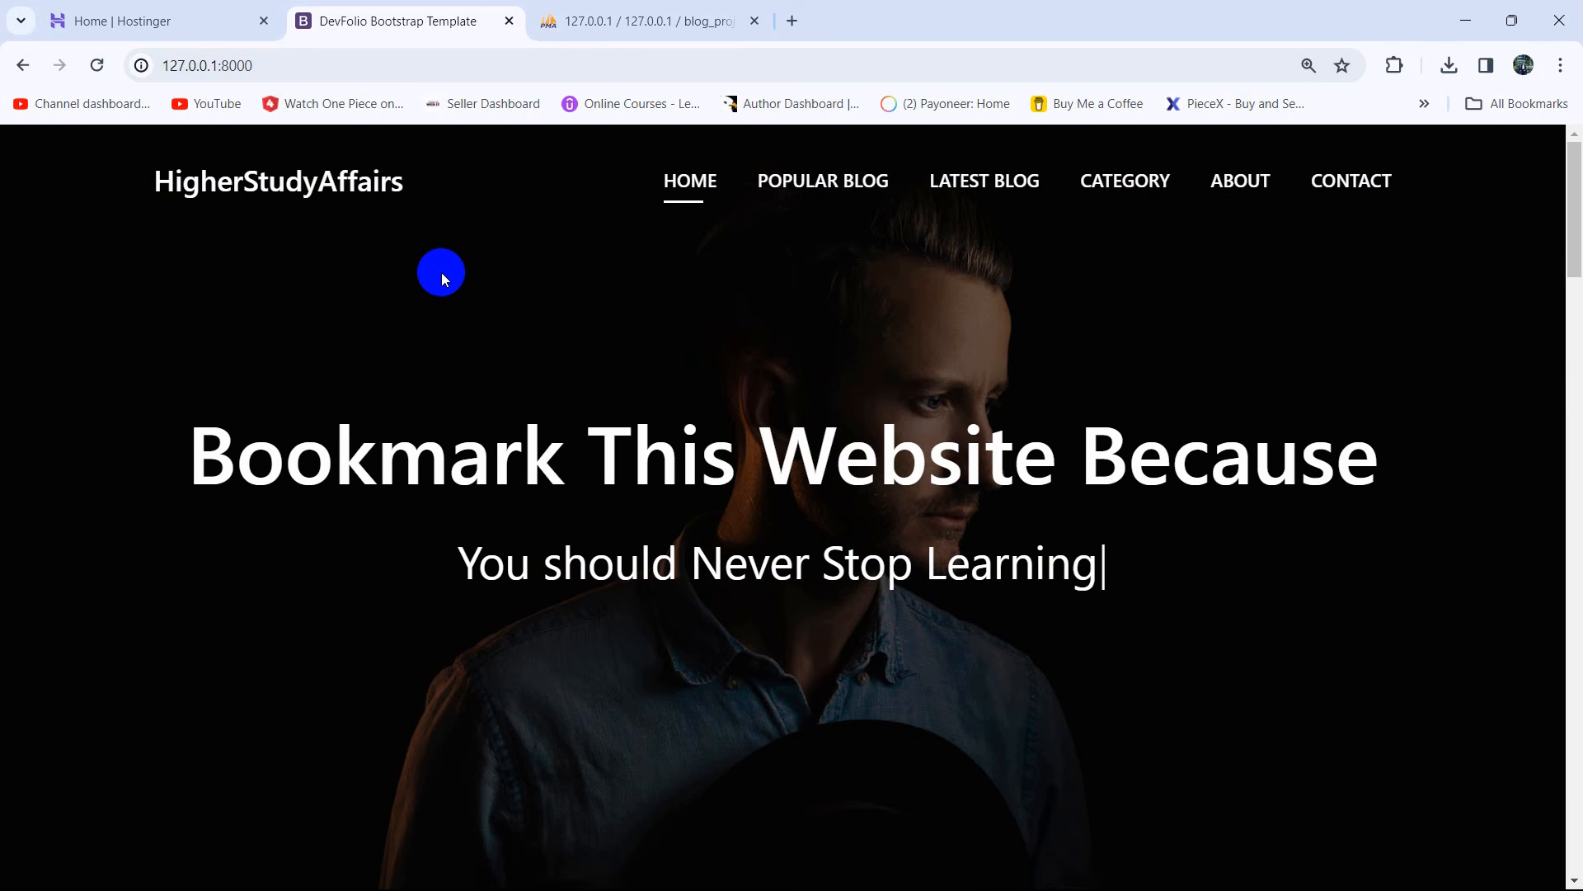
{"action": "left_click", "coordinate": [190, 18]}
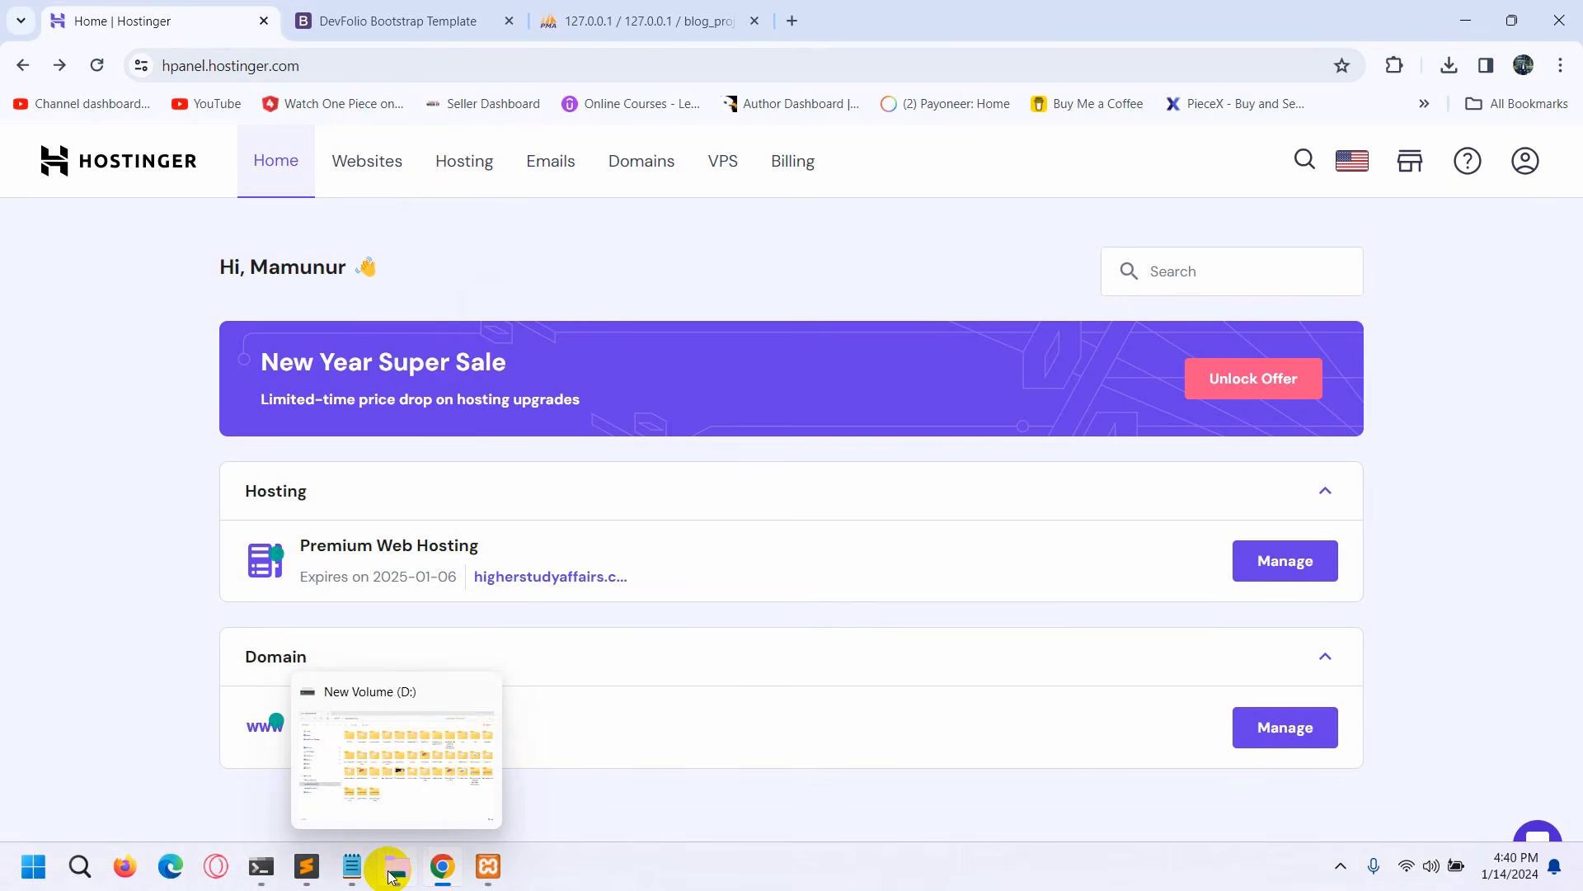
Step: Switch to File Explorer and compress the higherstudyaffairs project folder on drive D: into a ZIP file
{"action": "left_click", "coordinate": [391, 875]}
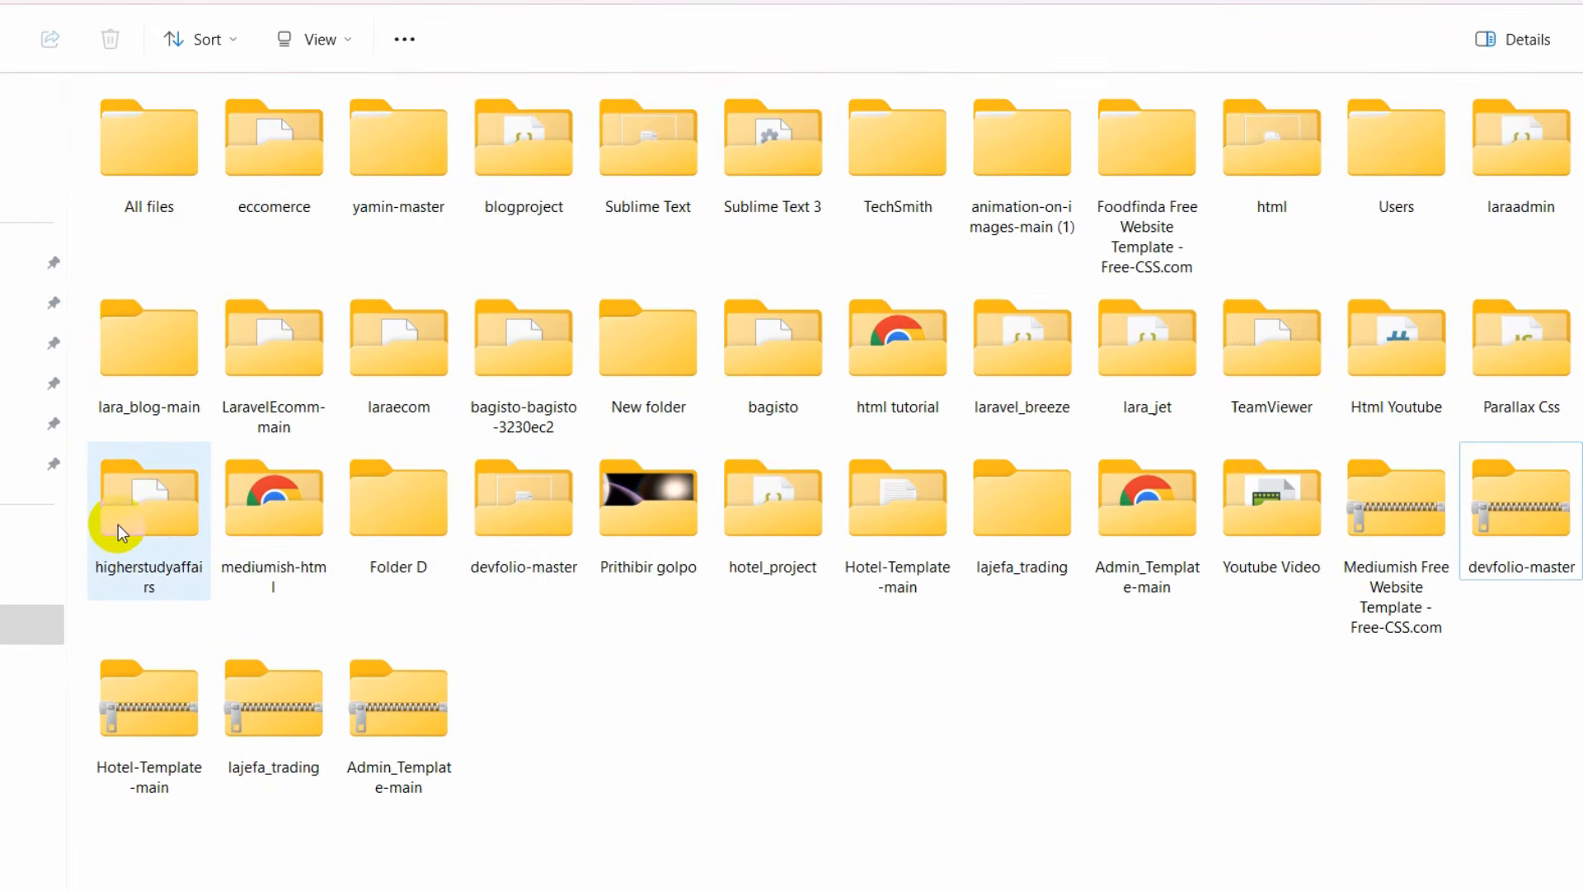
{"action": "left_click", "coordinate": [136, 498]}
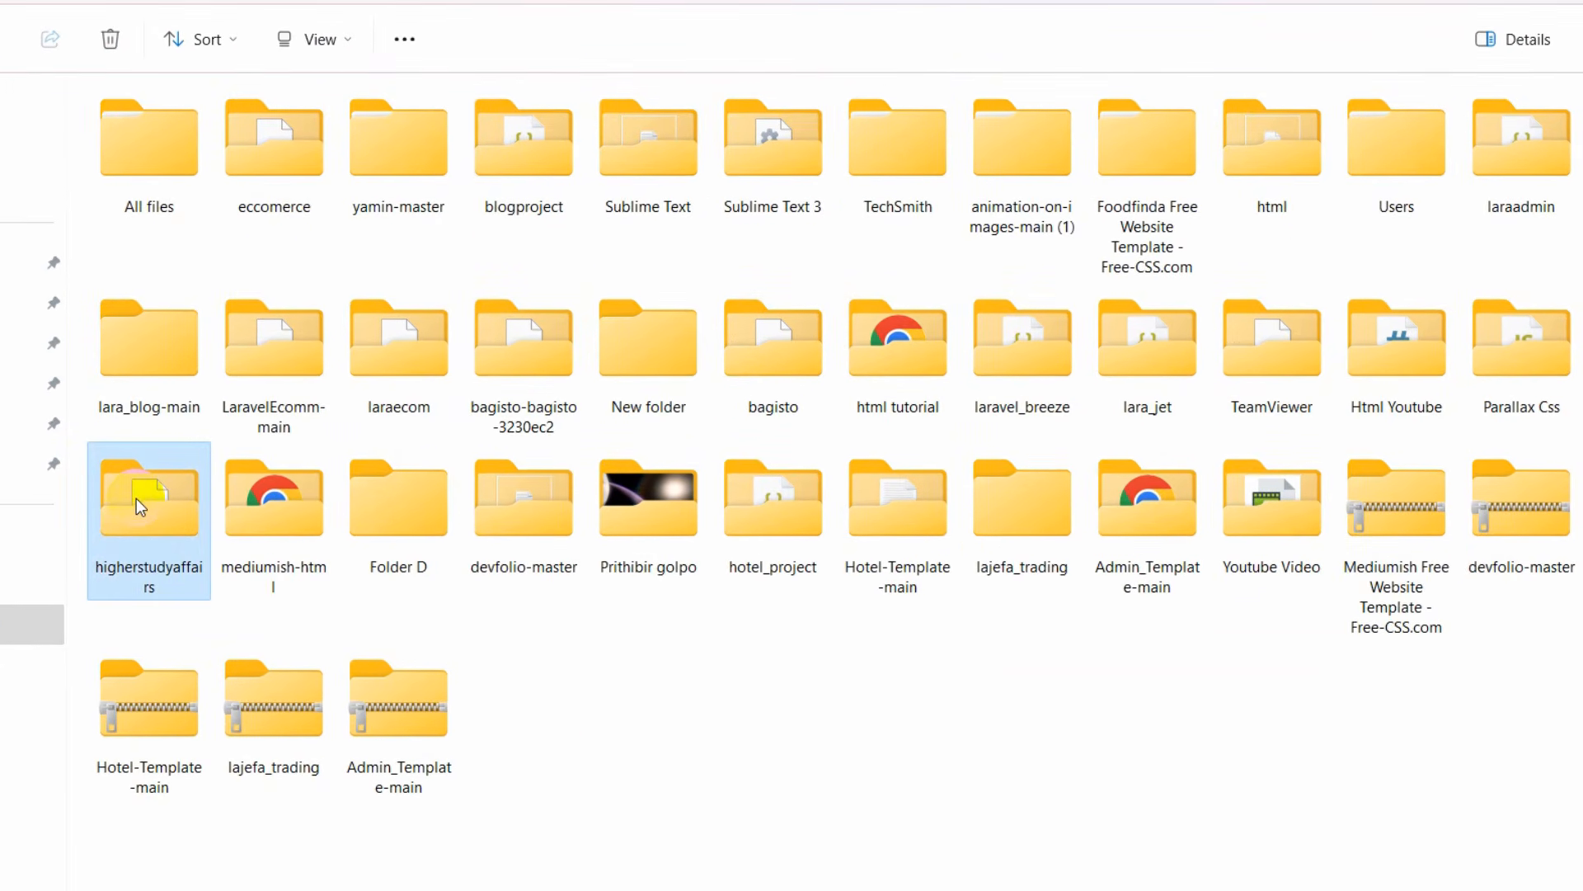
{"action": "right_click", "coordinate": [137, 498]}
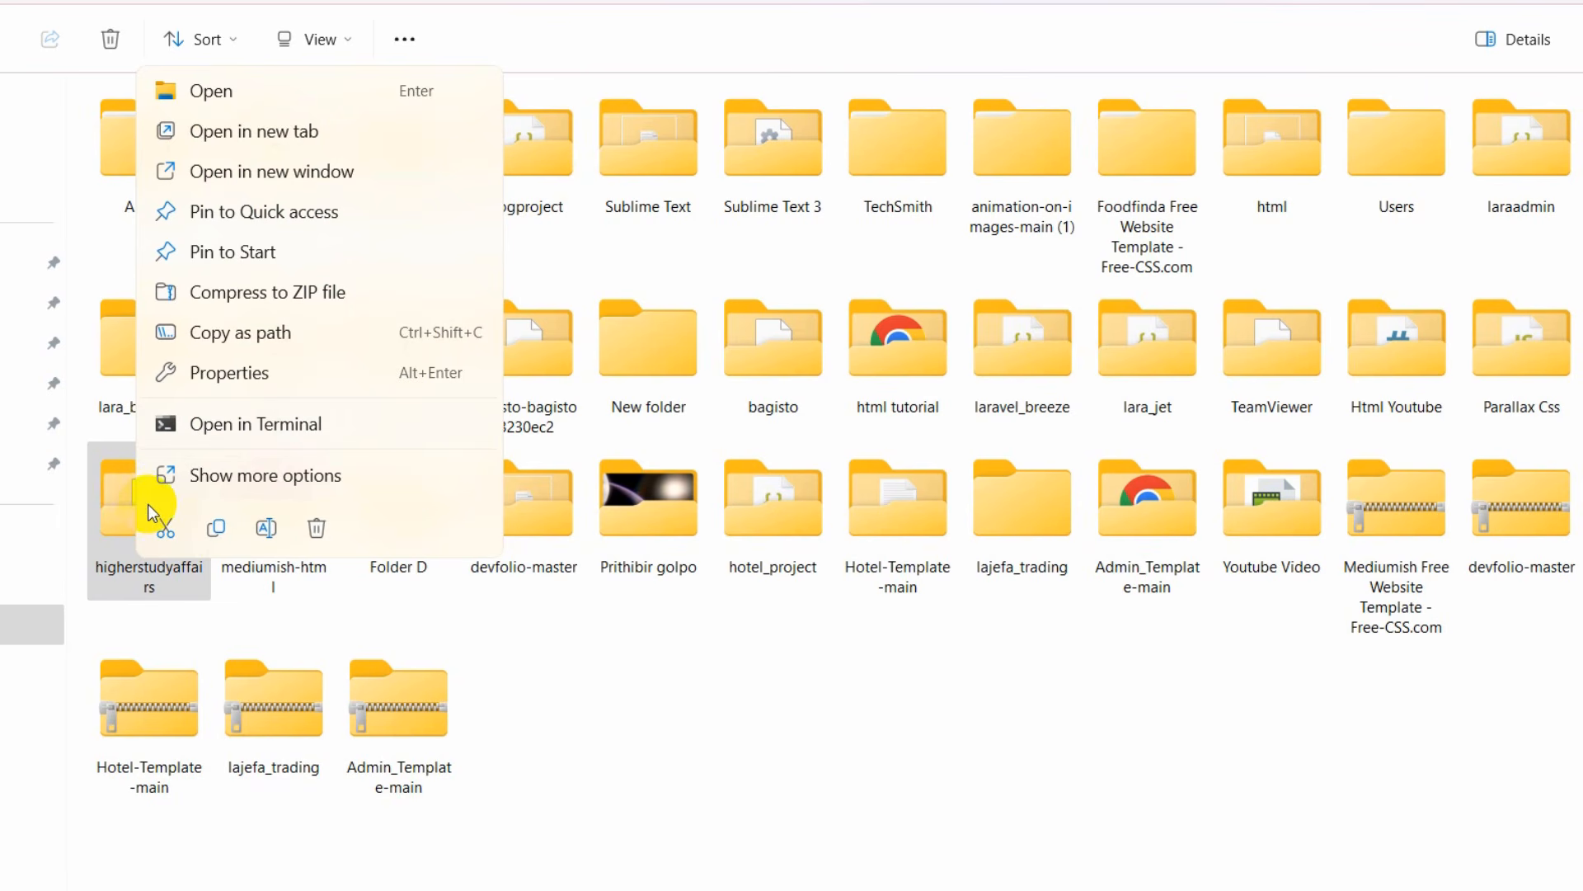
{"action": "left_click", "coordinate": [368, 475]}
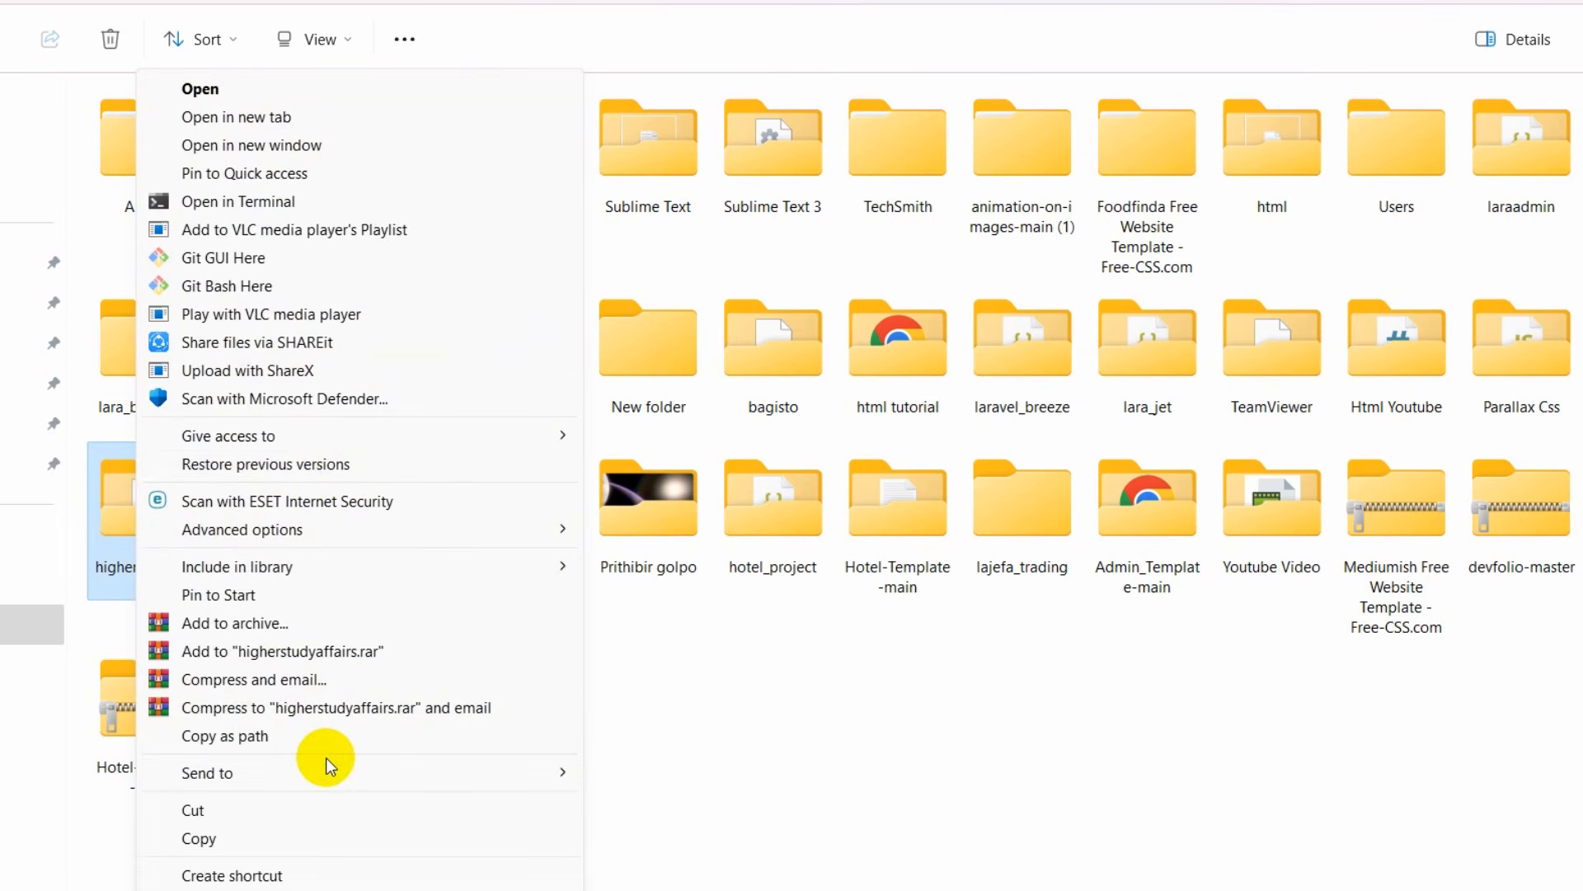
{"action": "mouse_move", "coordinate": [523, 774]}
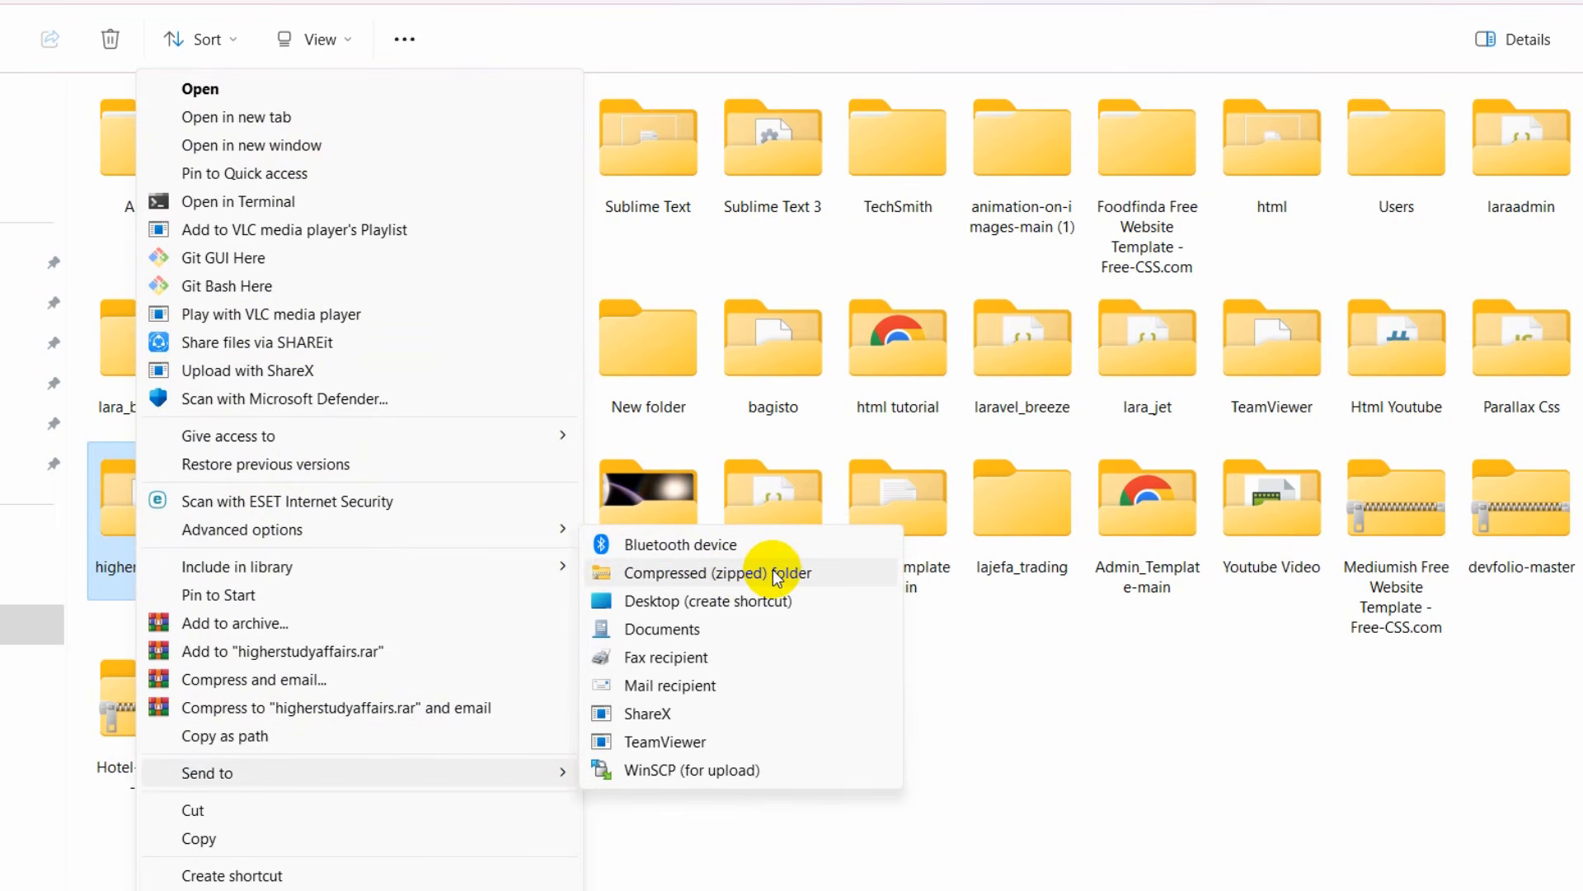
{"action": "left_click", "coordinate": [823, 572]}
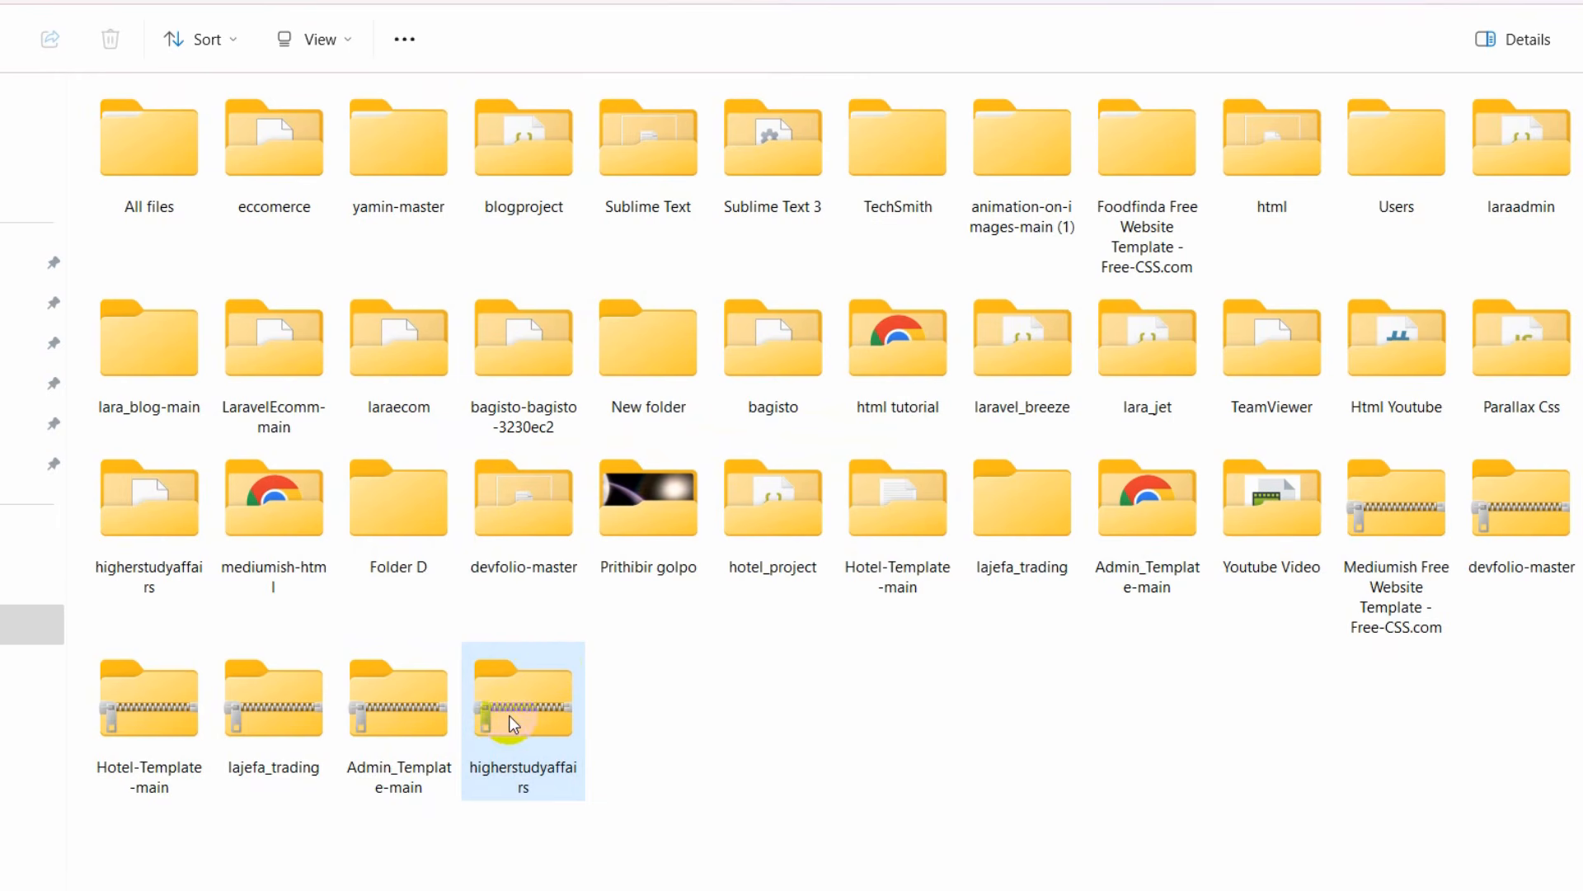
{"action": "left_click", "coordinate": [590, 734]}
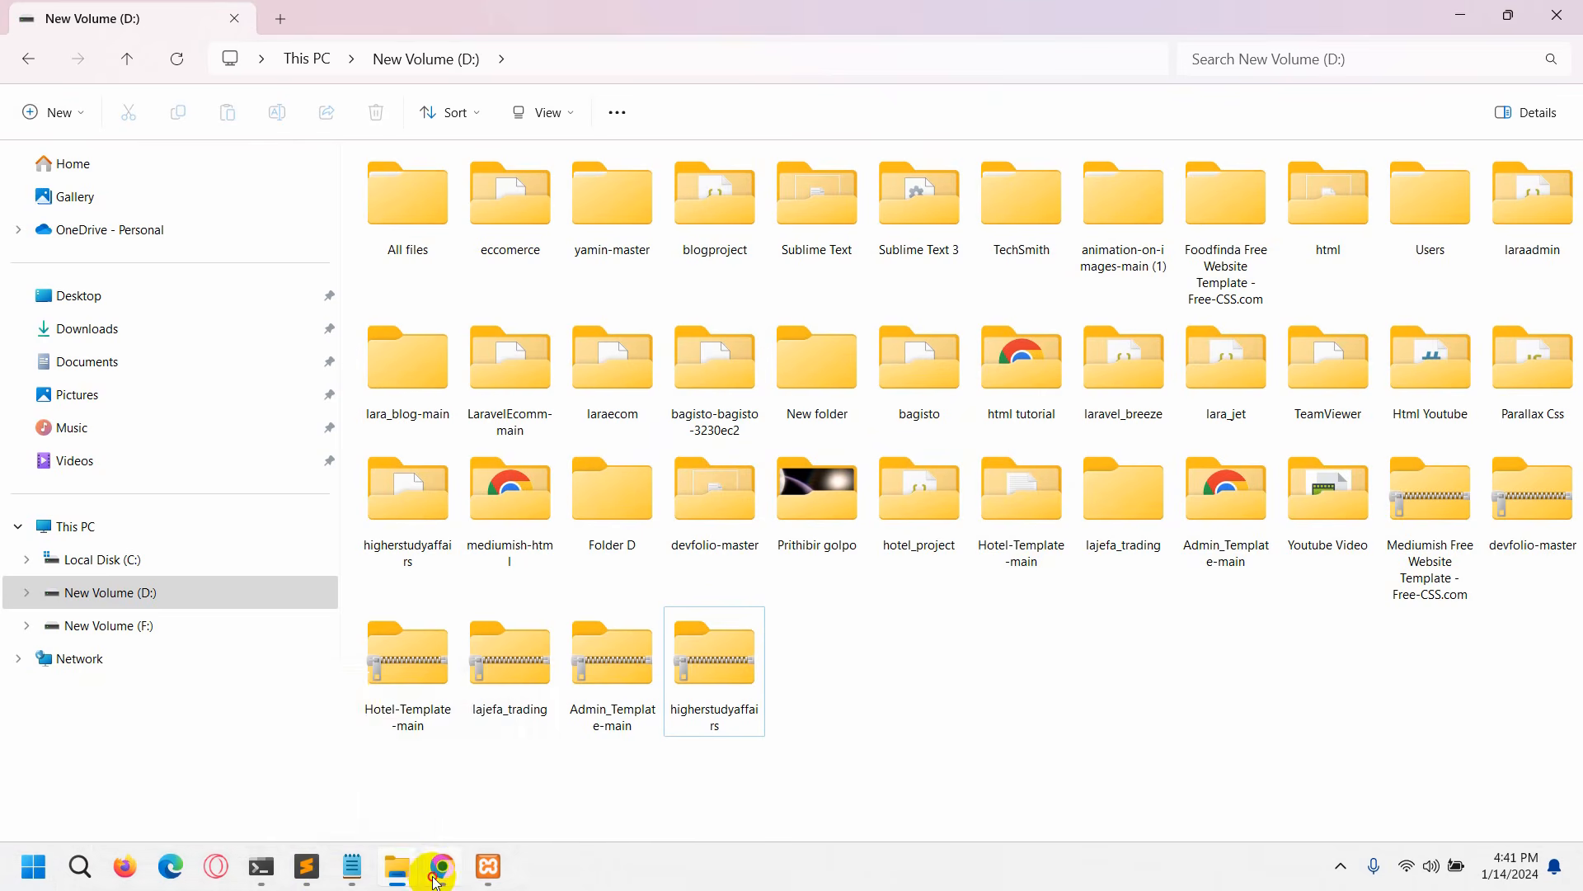
Step: Switch back to Chrome and open the public_html folder in the file manager of the Premium Web Hosting plan
{"action": "left_click", "coordinate": [437, 879]}
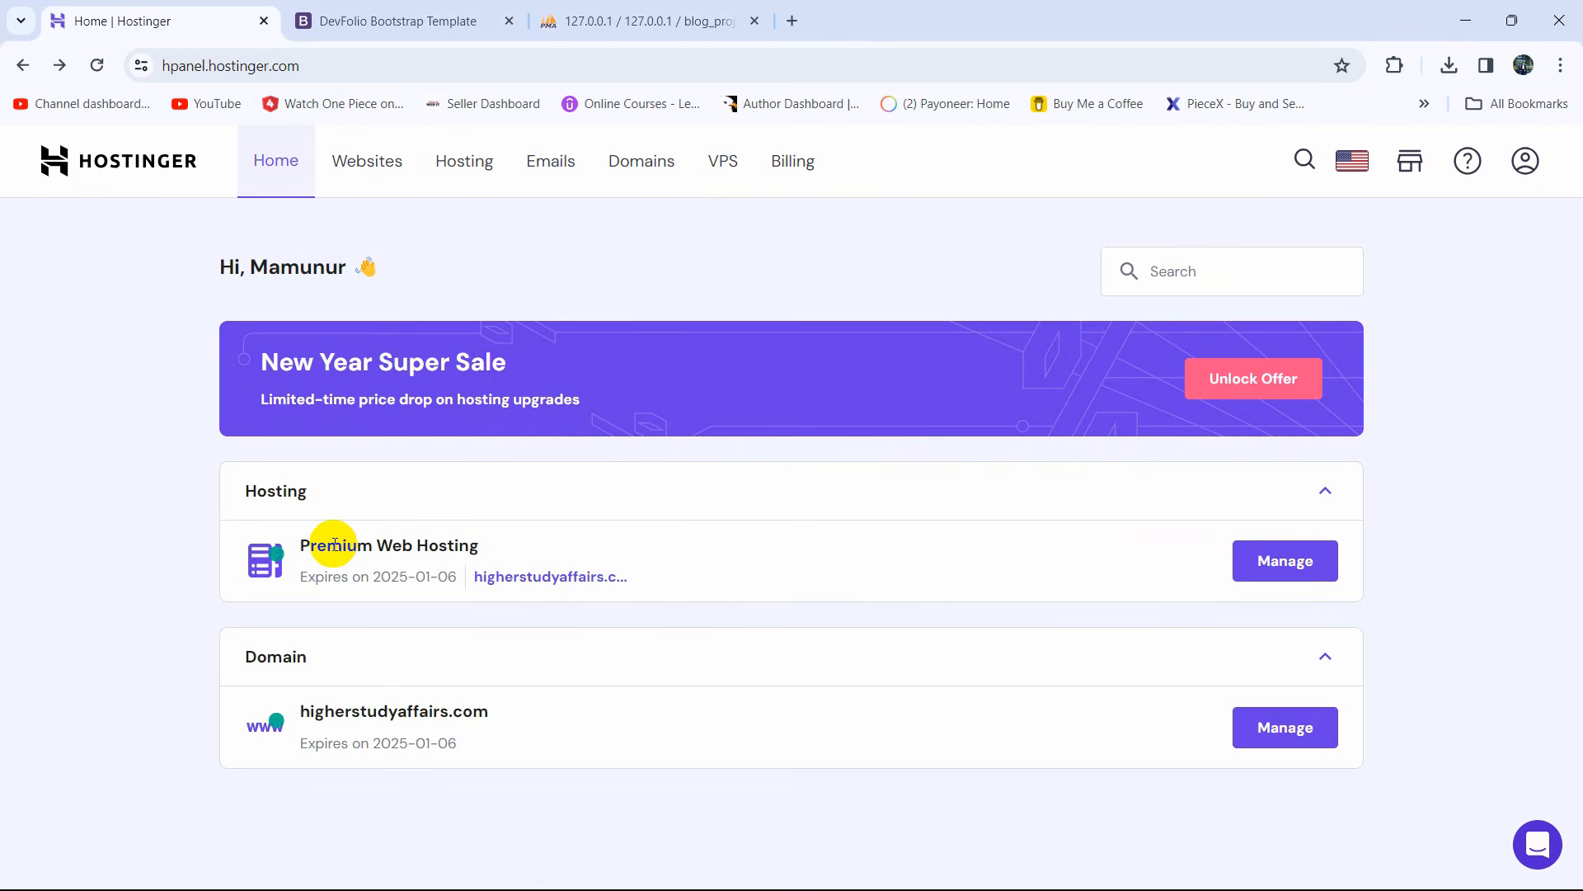
{"action": "left_click_drag", "start_coordinate": [327, 545], "coordinate": [512, 547]}
{"action": "left_click", "coordinate": [1086, 541]}
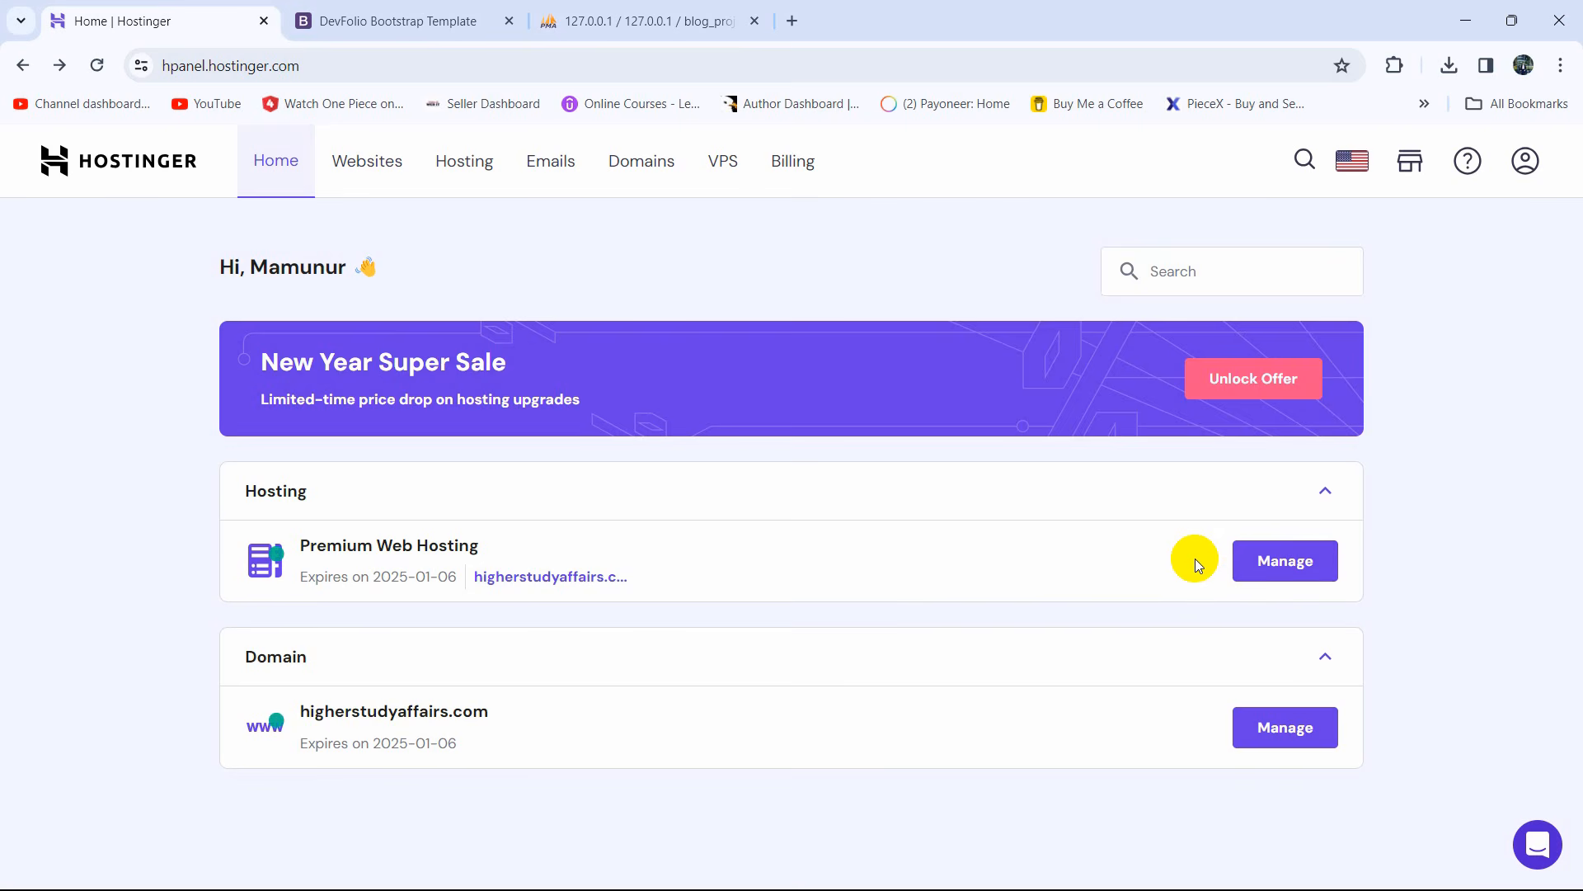
{"action": "left_click", "coordinate": [1298, 568]}
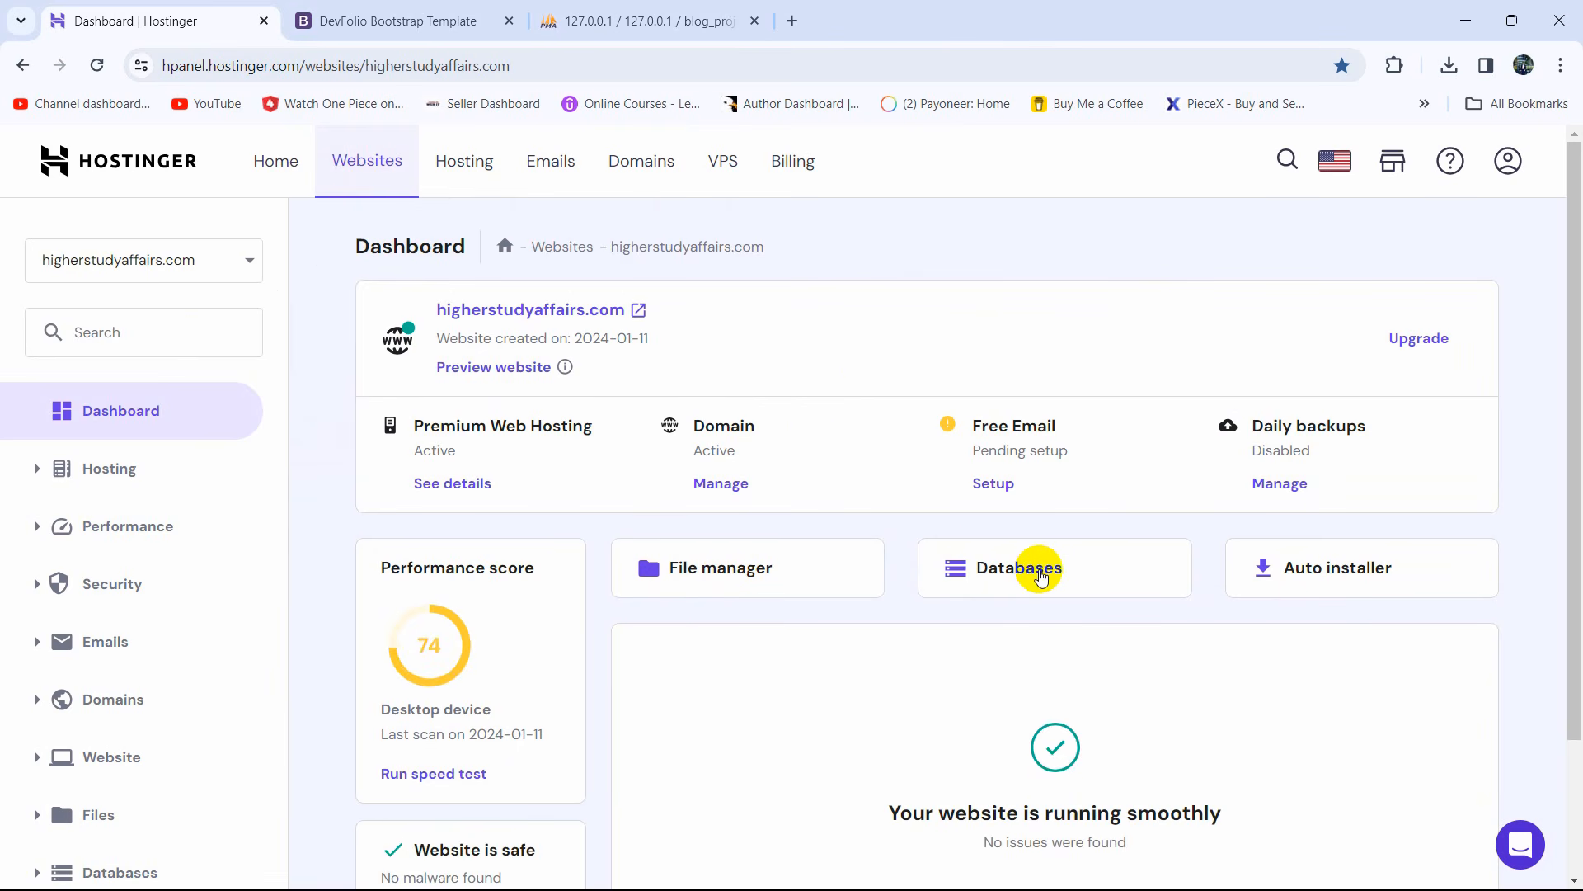
{"action": "scroll", "coordinate": [194, 406], "scroll_direction": "down", "scroll_amount": 2}
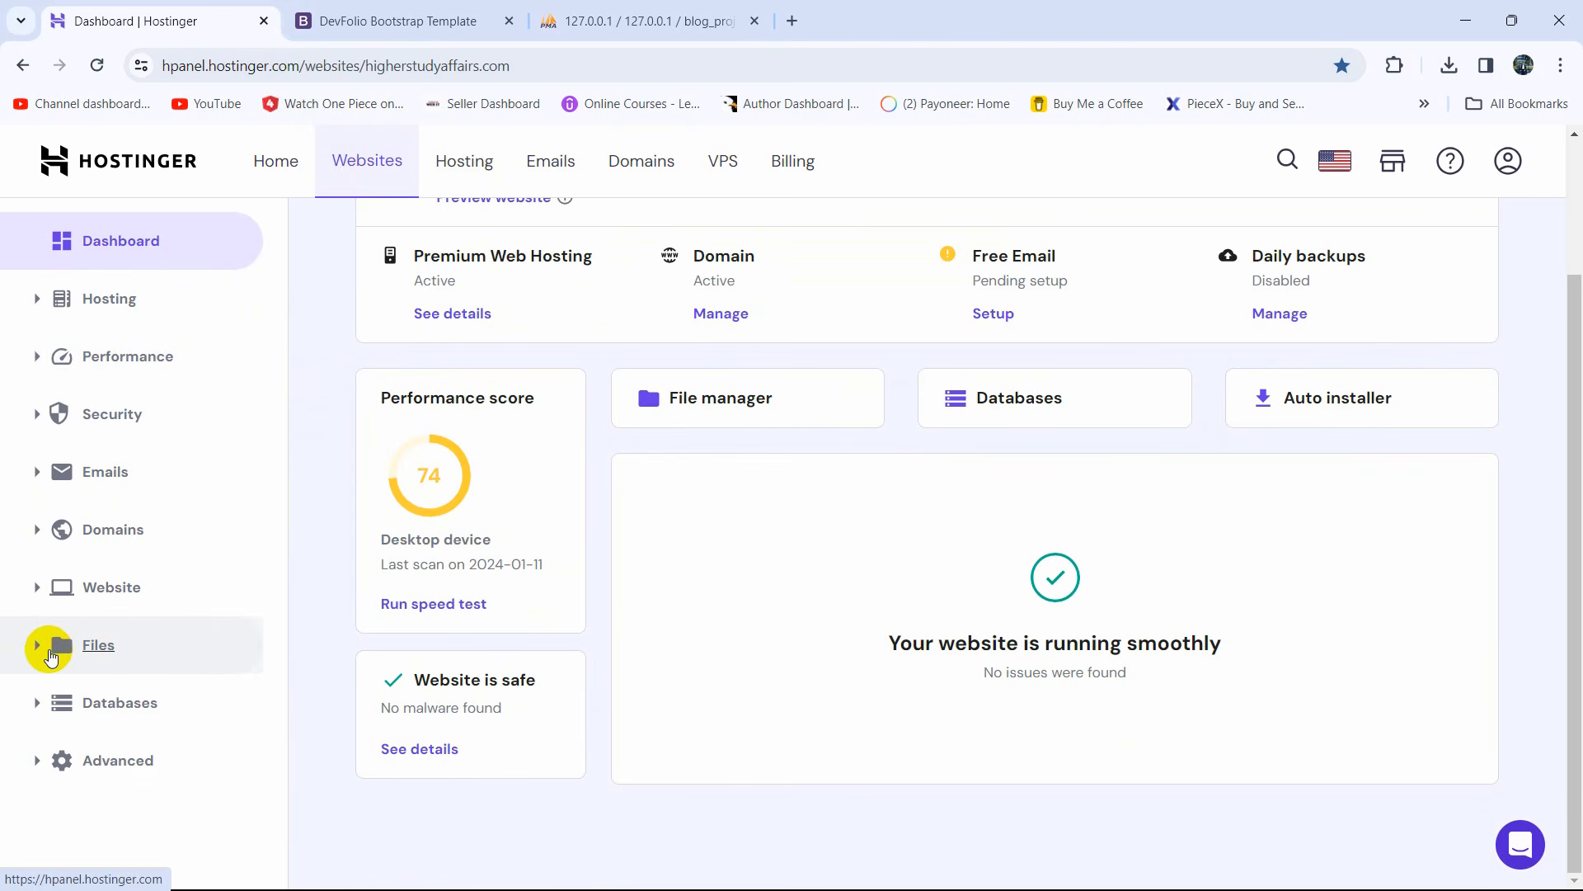
{"action": "scroll", "coordinate": [601, 671], "scroll_direction": "up", "scroll_amount": 2}
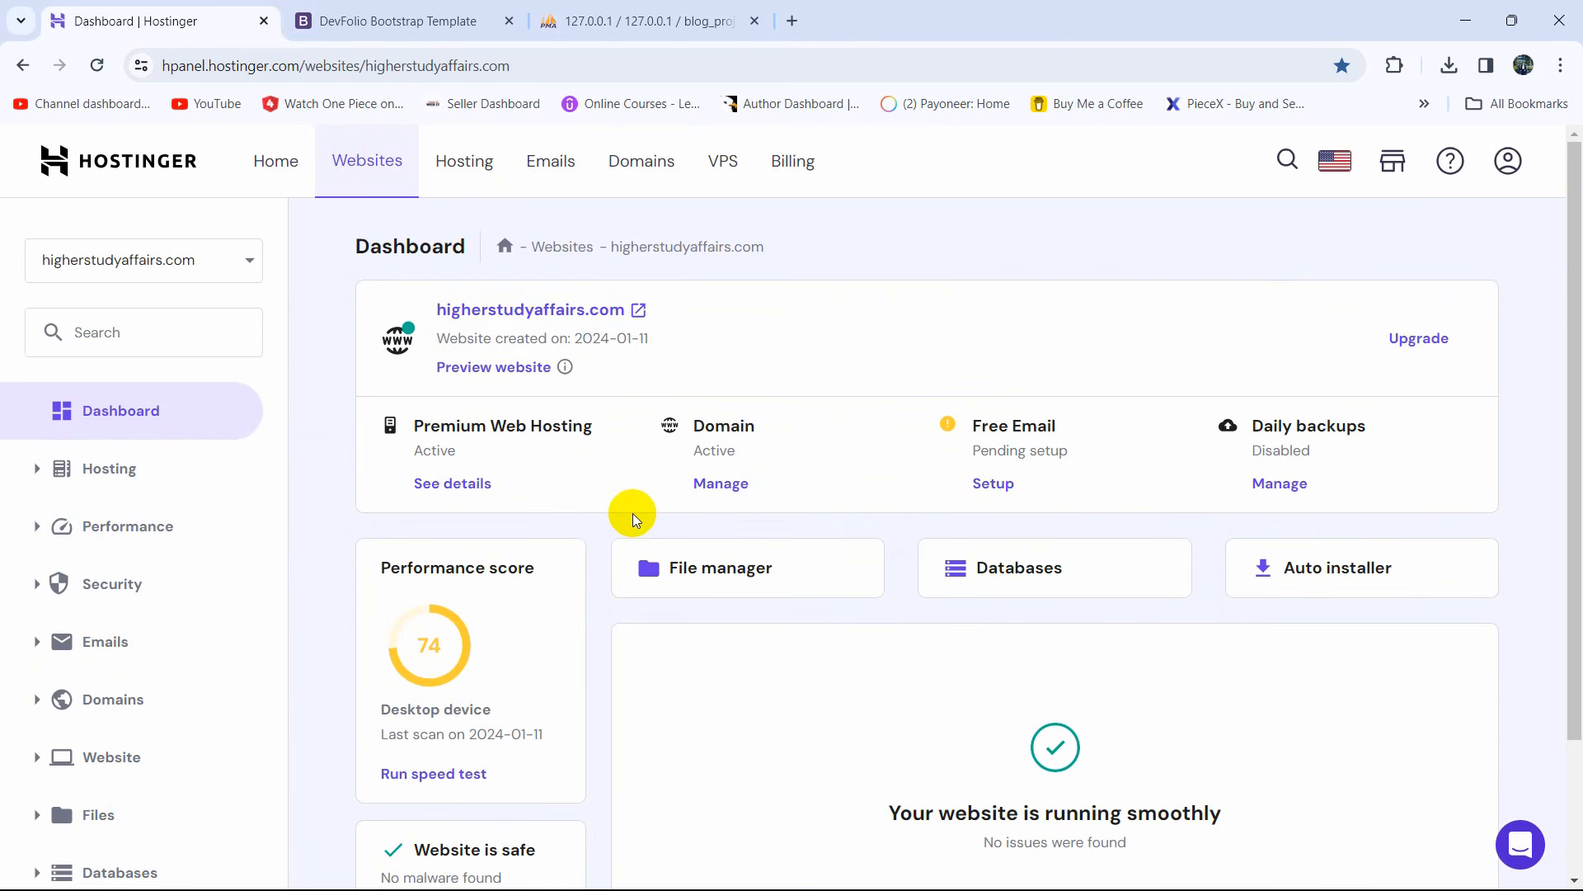
{"action": "left_click", "coordinate": [762, 571]}
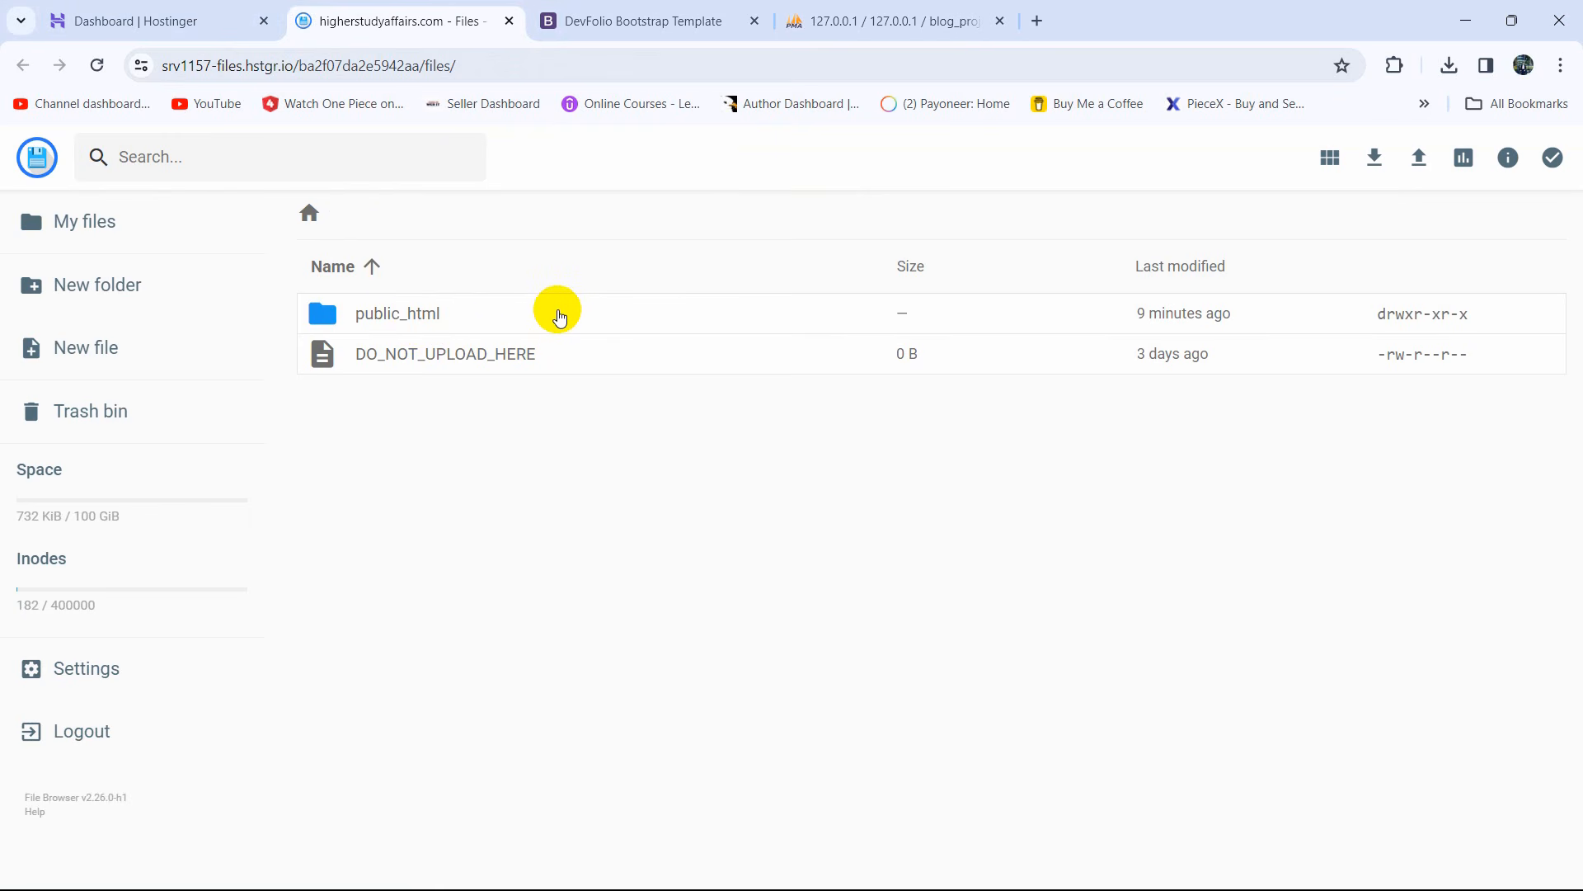
{"action": "double_click", "coordinate": [559, 318]}
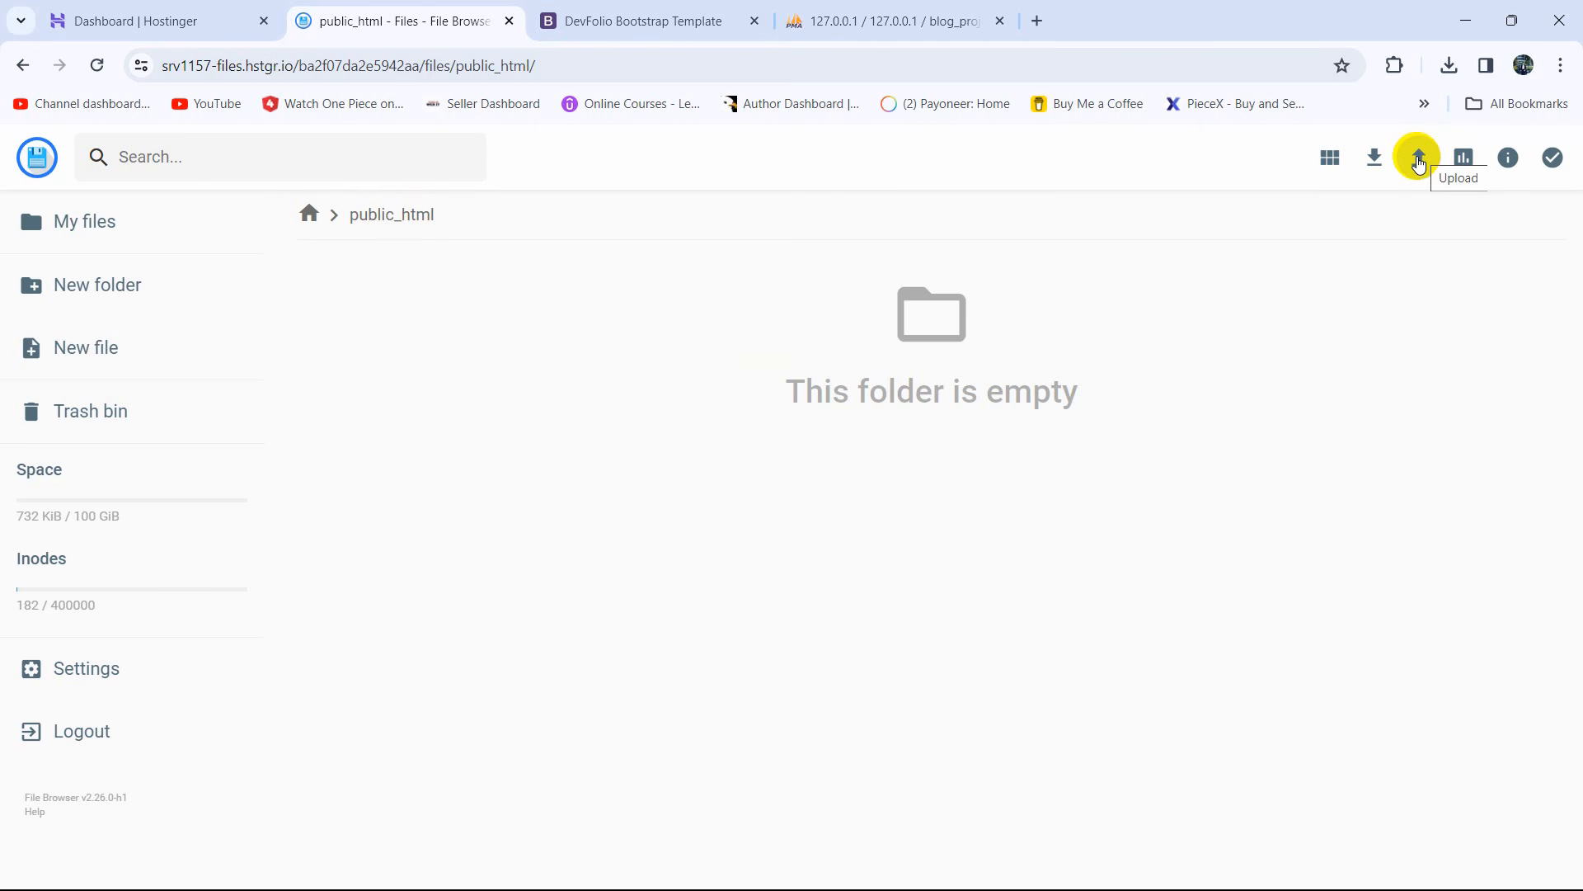
Step: Upload the higherstudyaffairs ZIP file from drive D: into the public_html folder
{"action": "left_click", "coordinate": [1419, 161]}
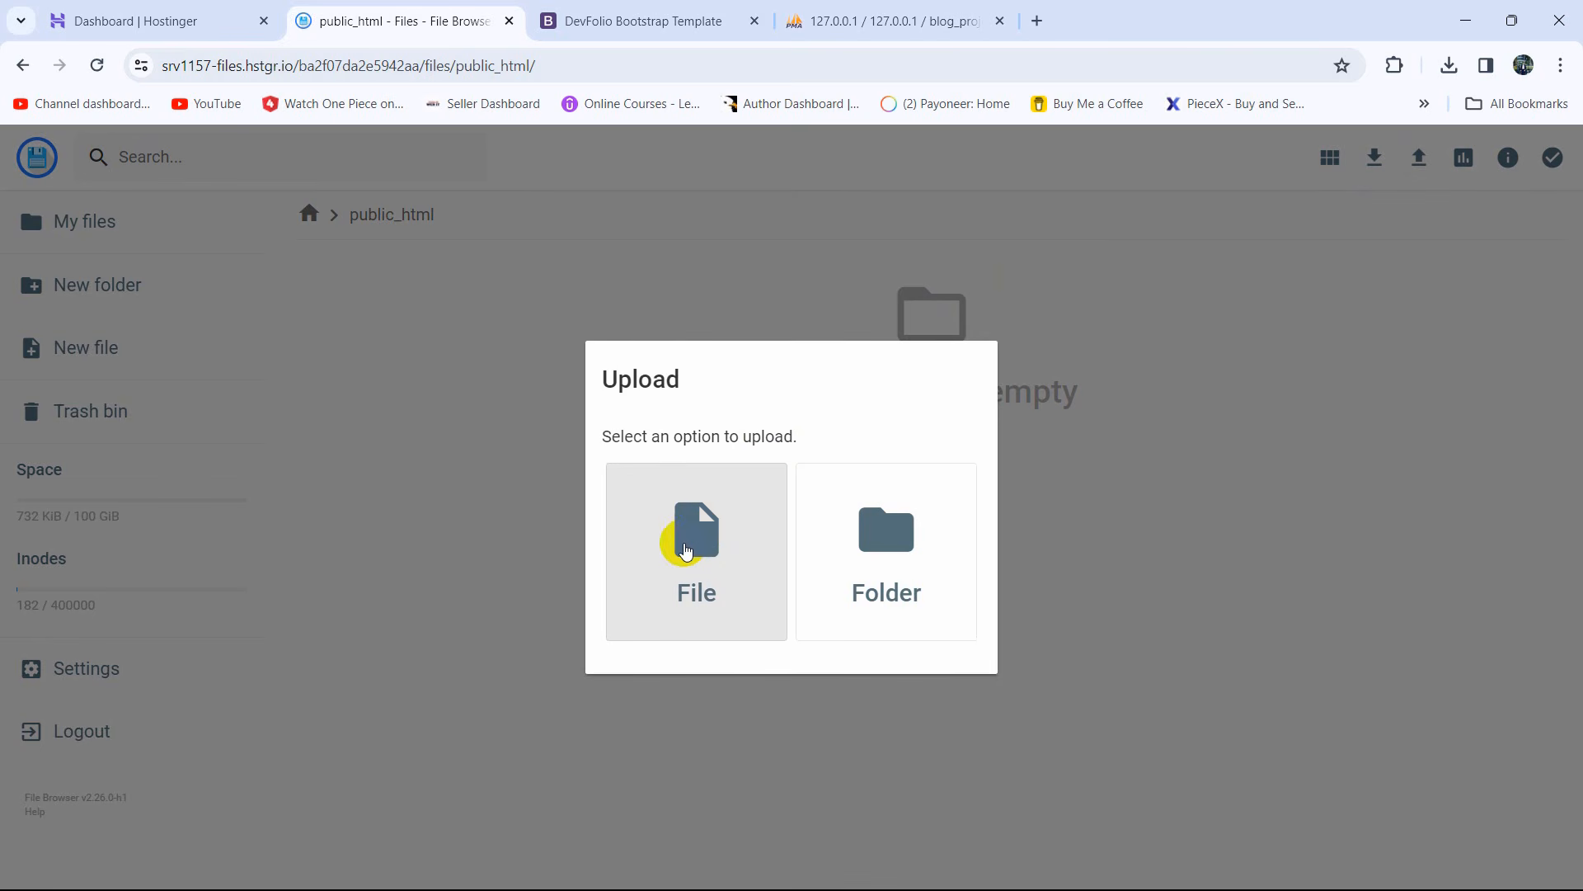
{"action": "left_click", "coordinate": [702, 535]}
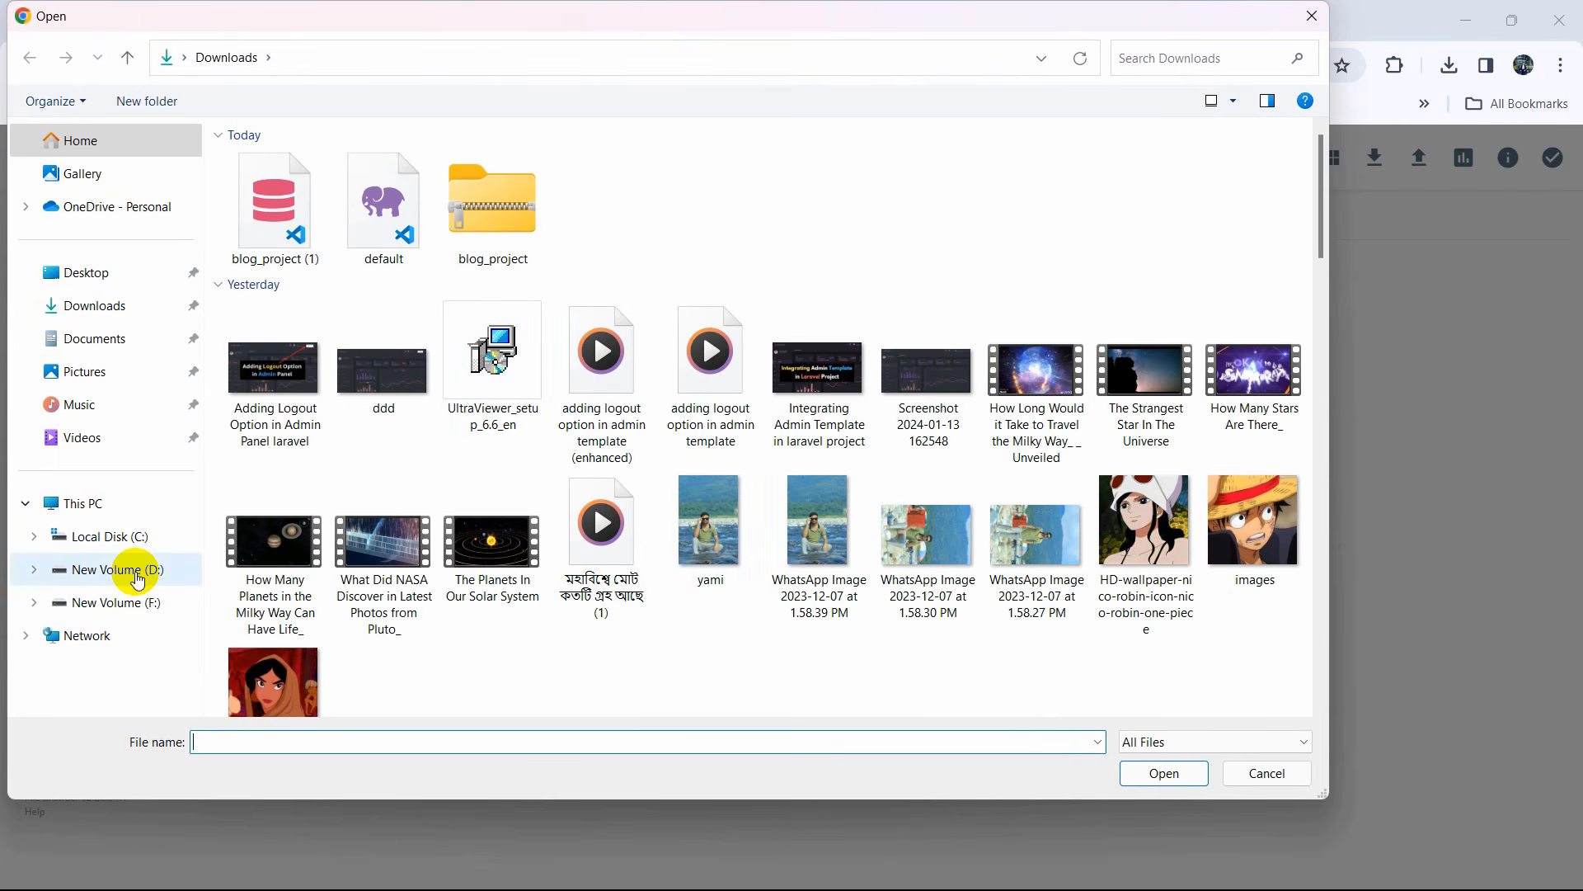
{"action": "left_click", "coordinate": [132, 569]}
{"action": "scroll", "coordinate": [483, 302], "scroll_direction": "down", "scroll_amount": 8}
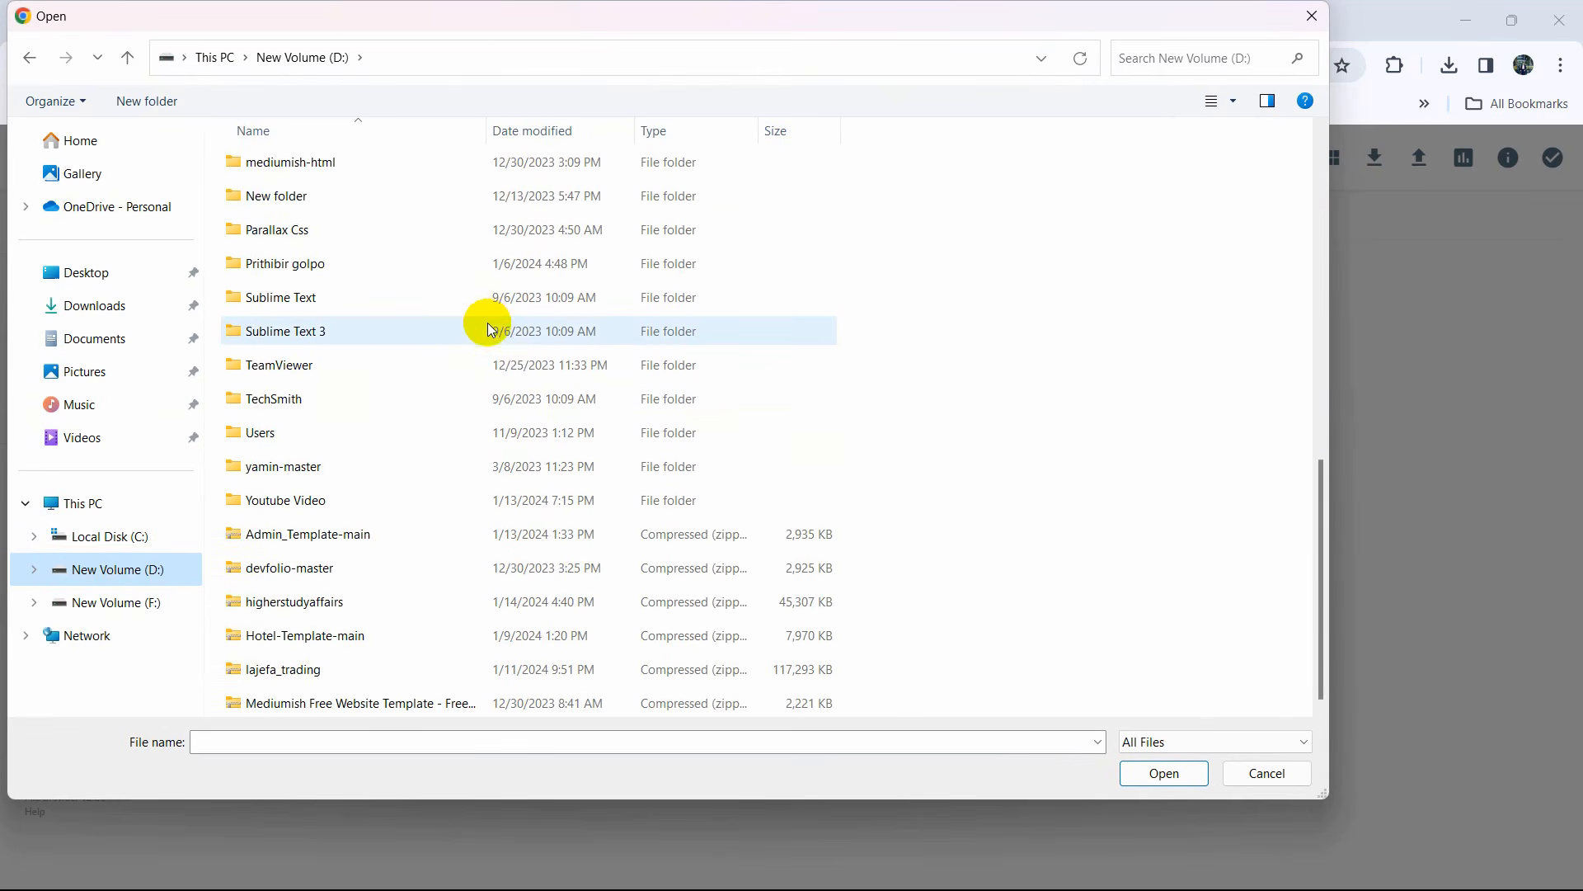
{"action": "left_click", "coordinate": [393, 600]}
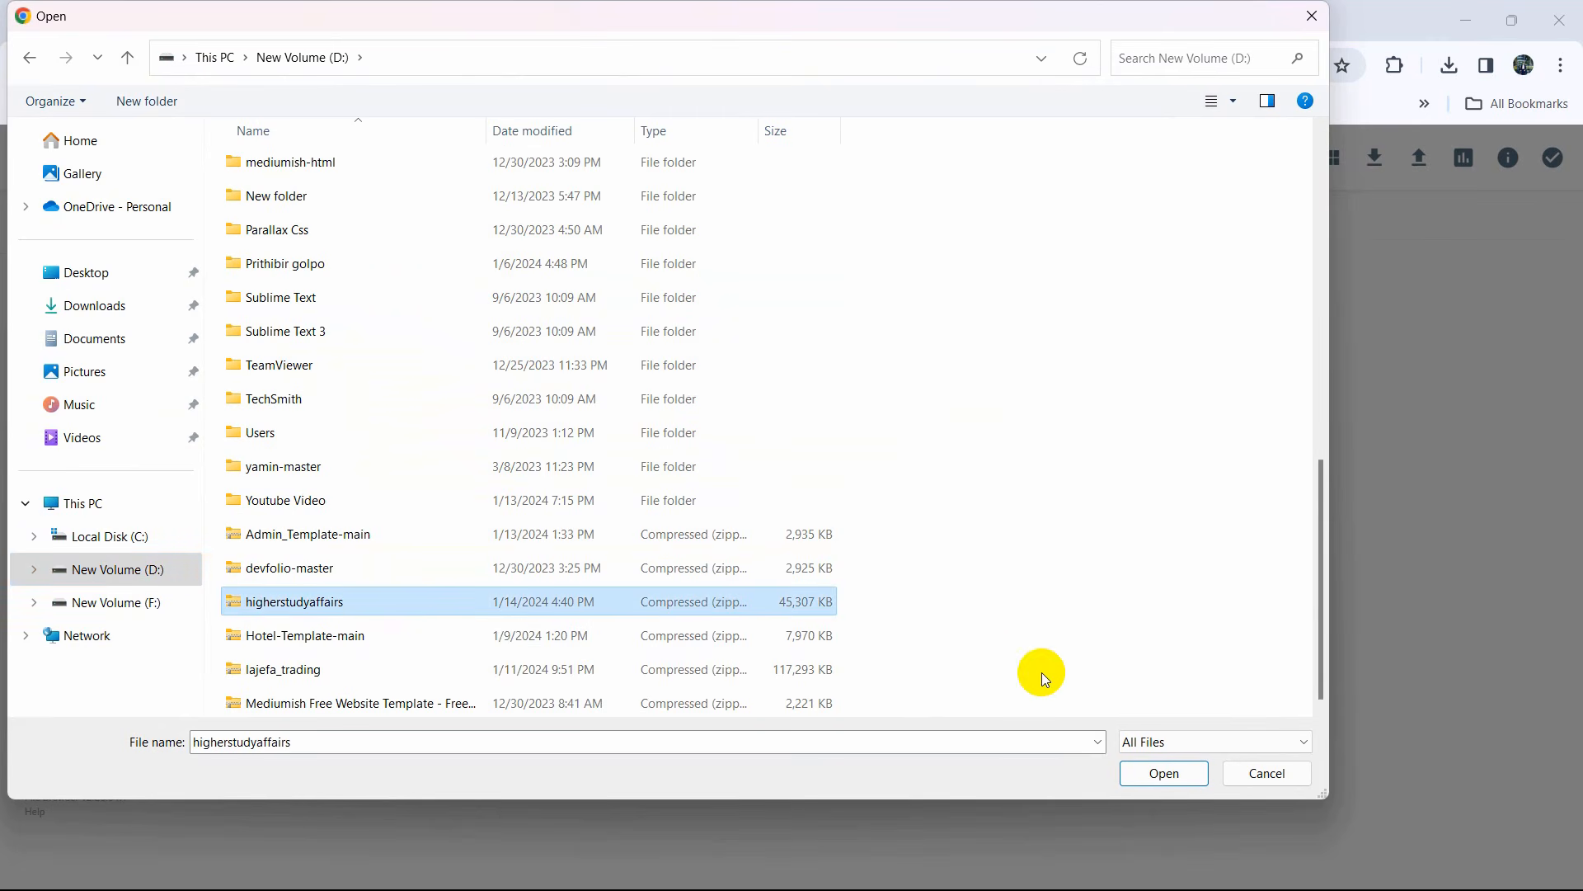
{"action": "left_click", "coordinate": [1155, 772]}
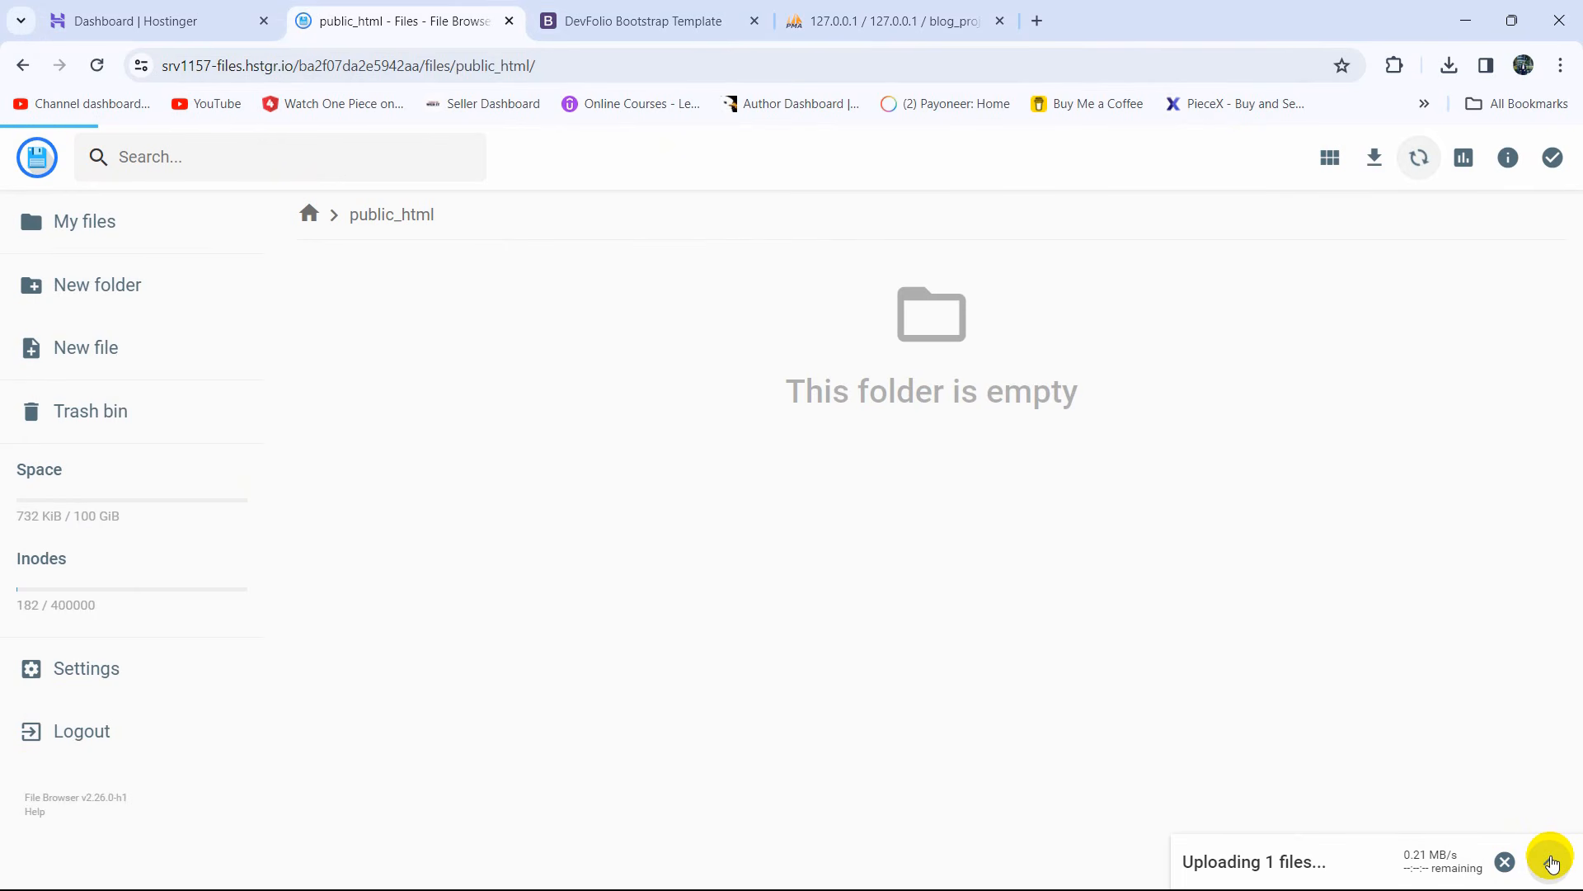
{"action": "left_click", "coordinate": [1551, 861]}
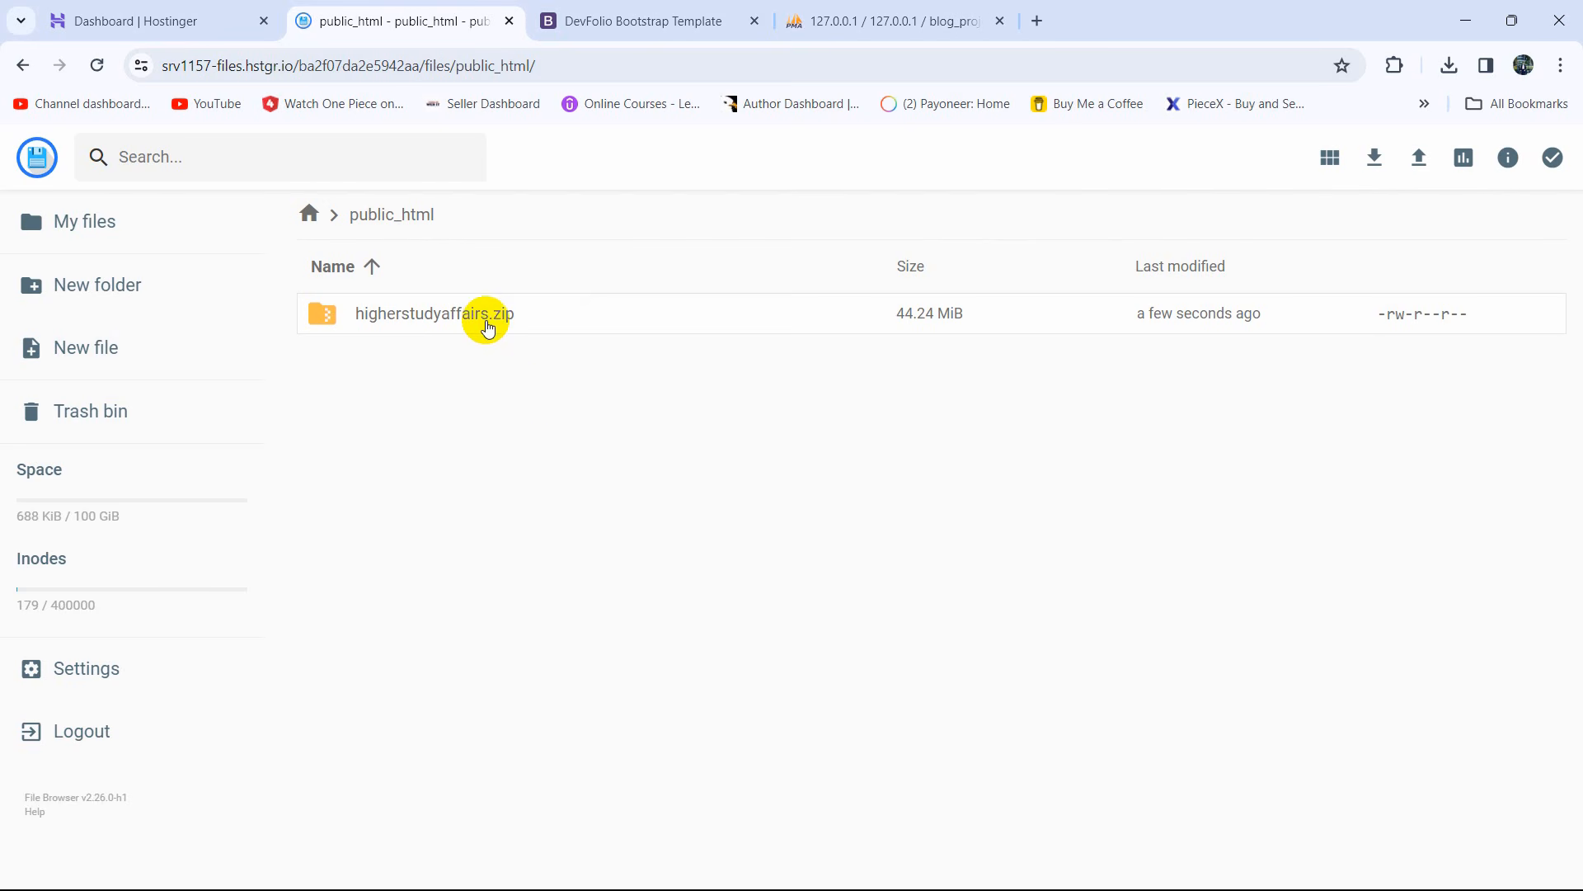
Step: Extract higherstudyaffairs.zip inside public_html, using / as the folder name
{"action": "left_click", "coordinate": [487, 315]}
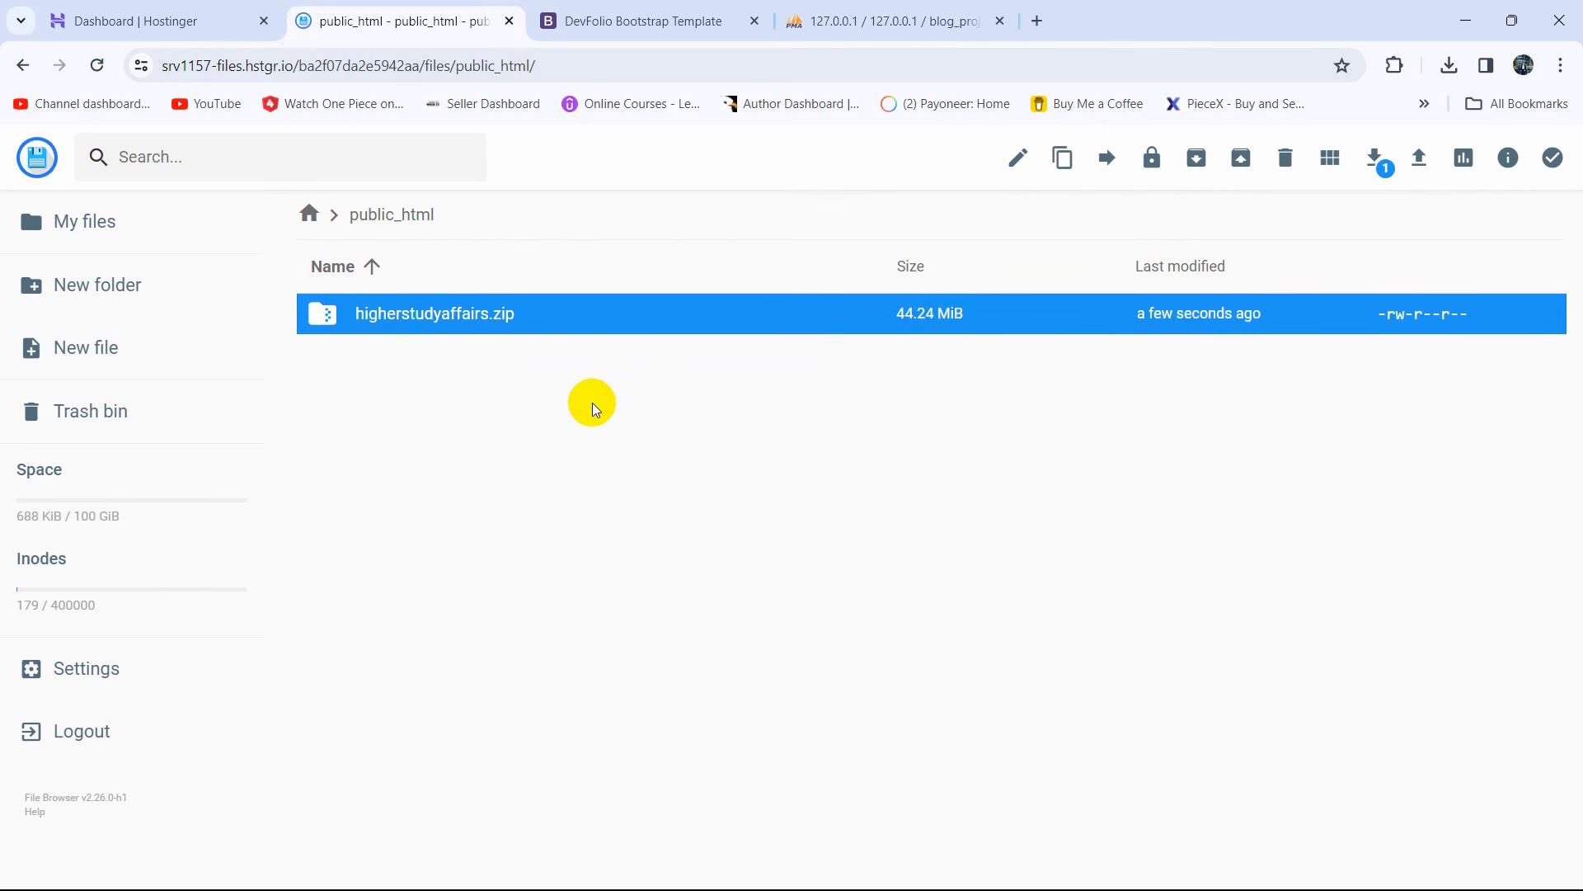
{"action": "left_click", "coordinate": [563, 318]}
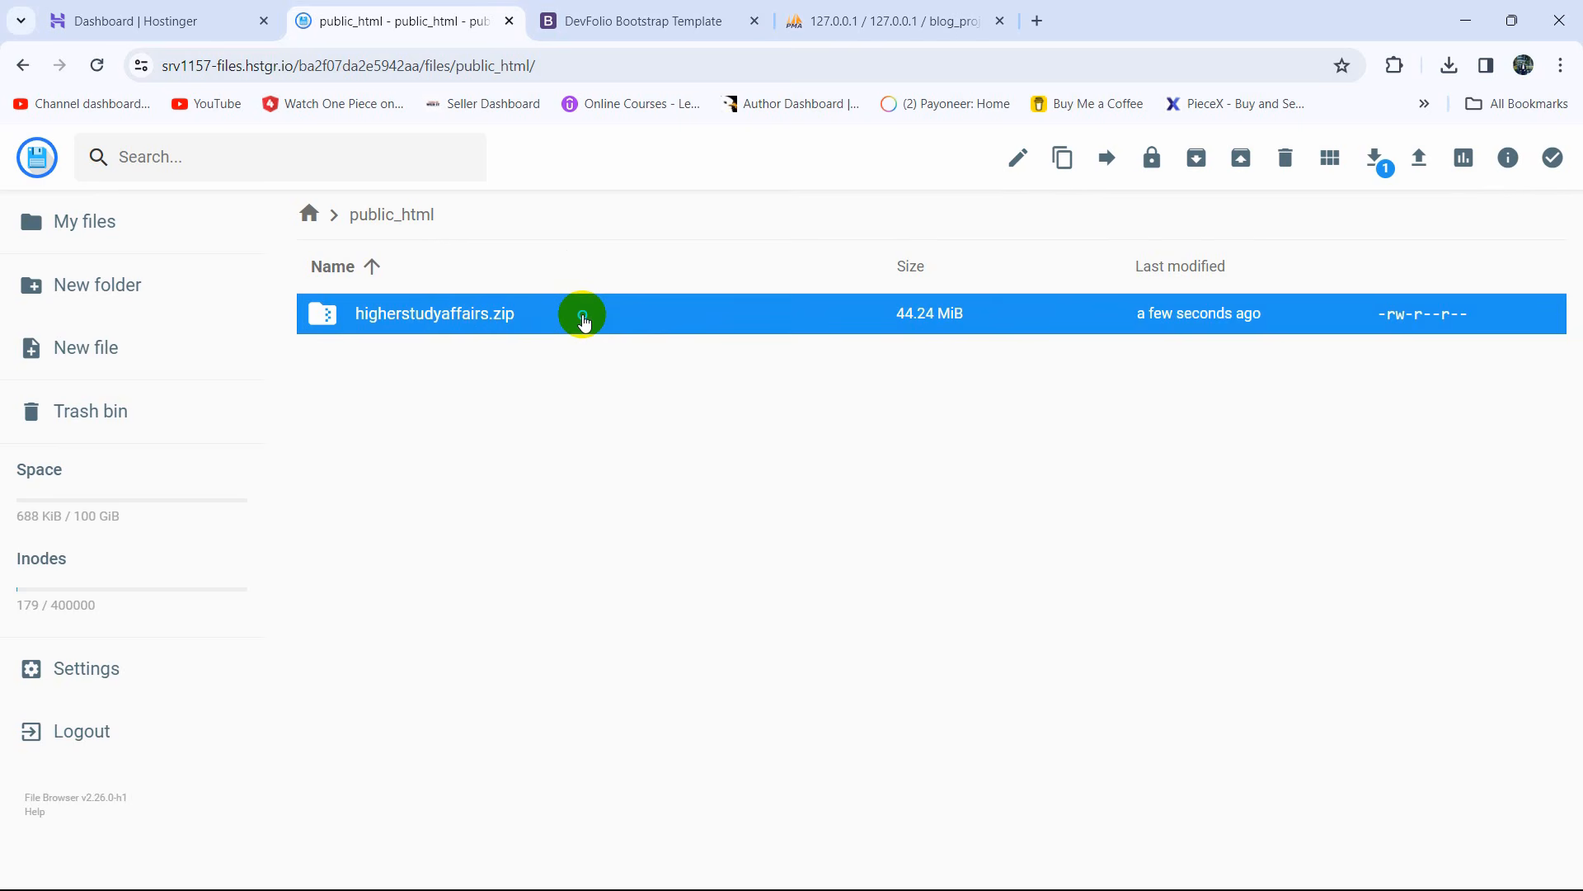
{"action": "right_click", "coordinate": [583, 322]}
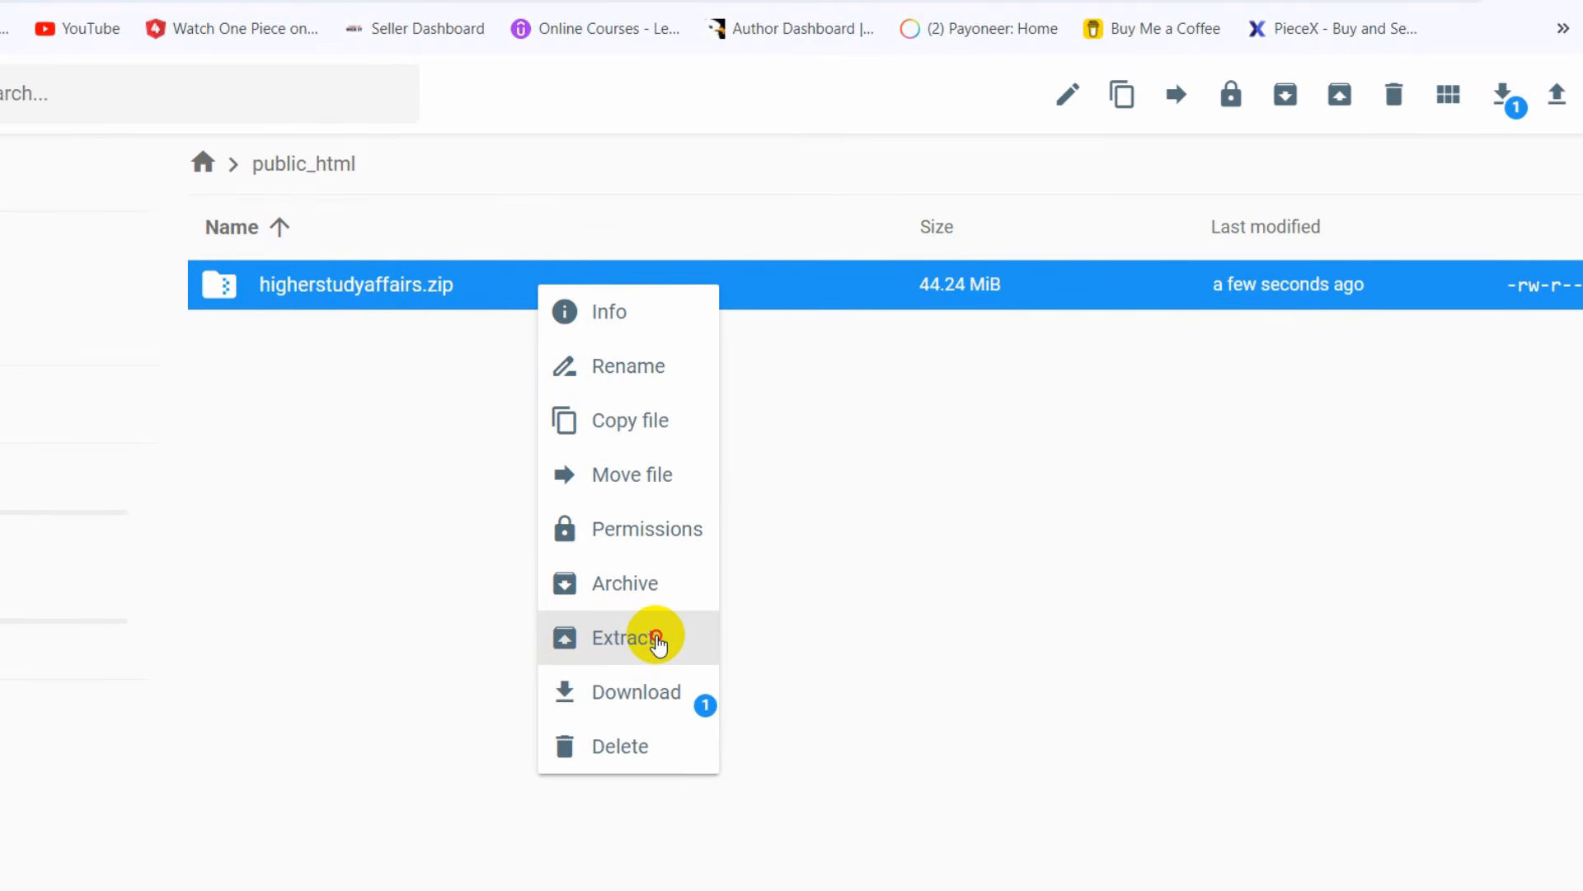
{"action": "left_click", "coordinate": [656, 639]}
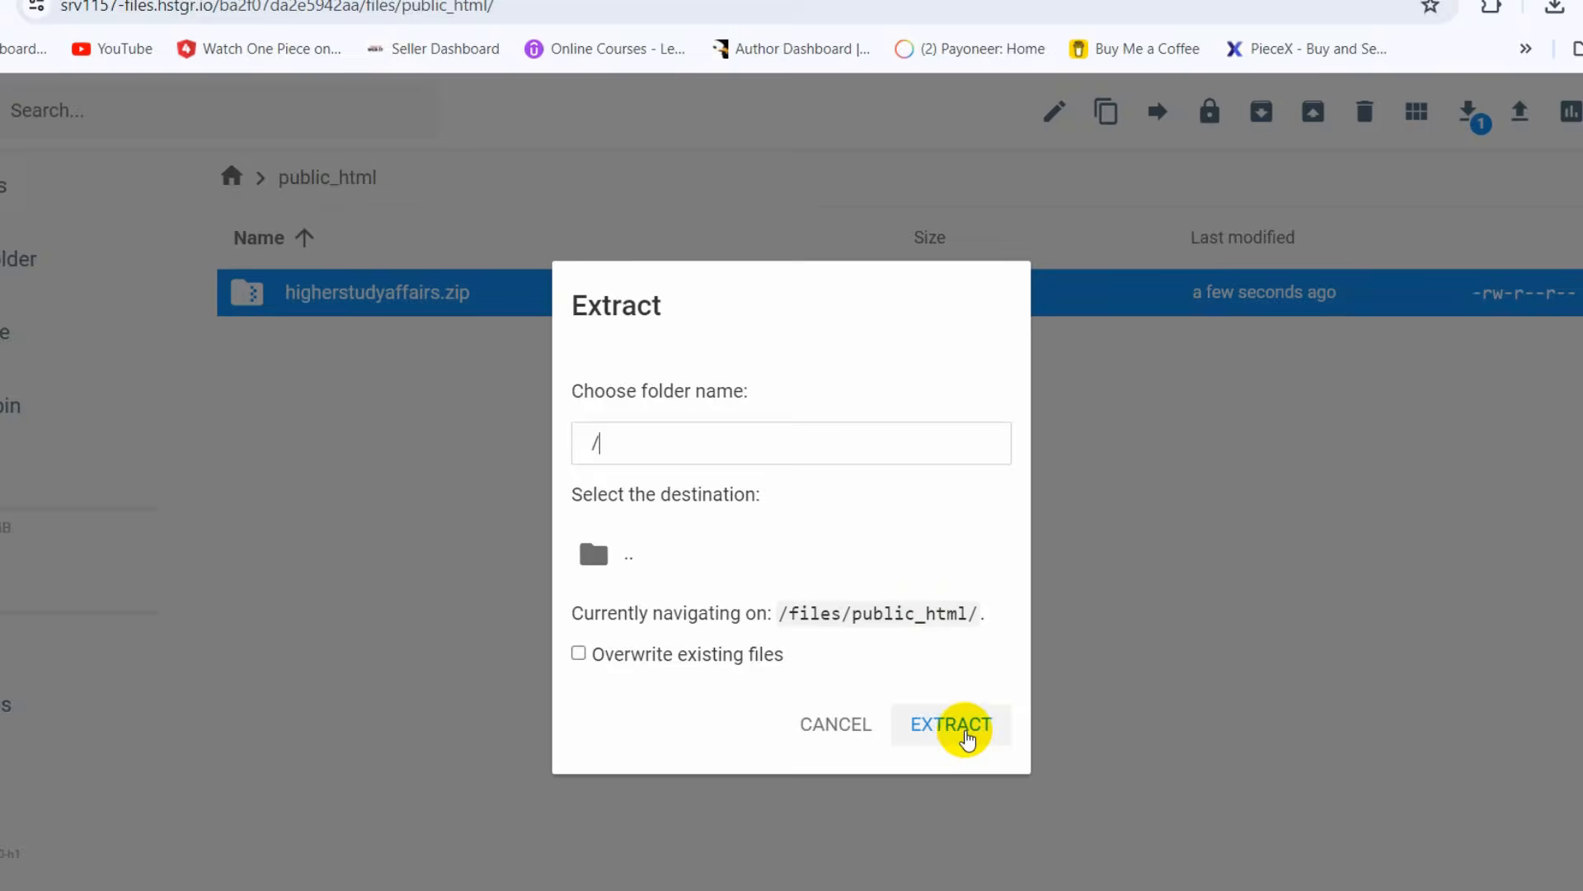
{"action": "left_click", "coordinate": [963, 725]}
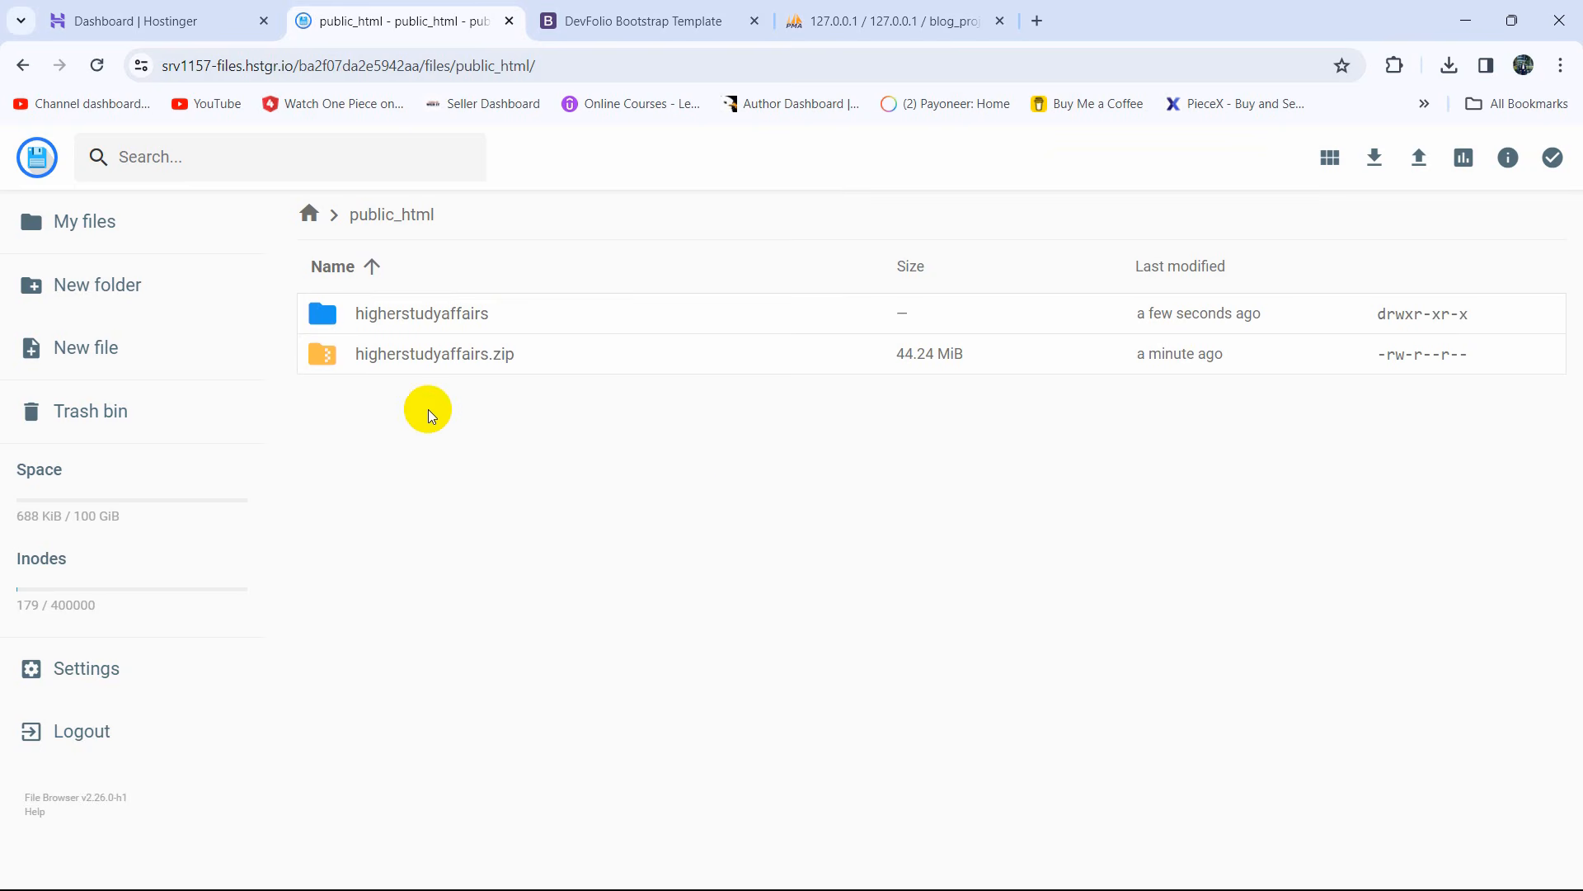
Step: Delete higherstudyaffairs.zip from public_html immediately, skipping the trash bin
{"action": "left_click", "coordinate": [518, 362]}
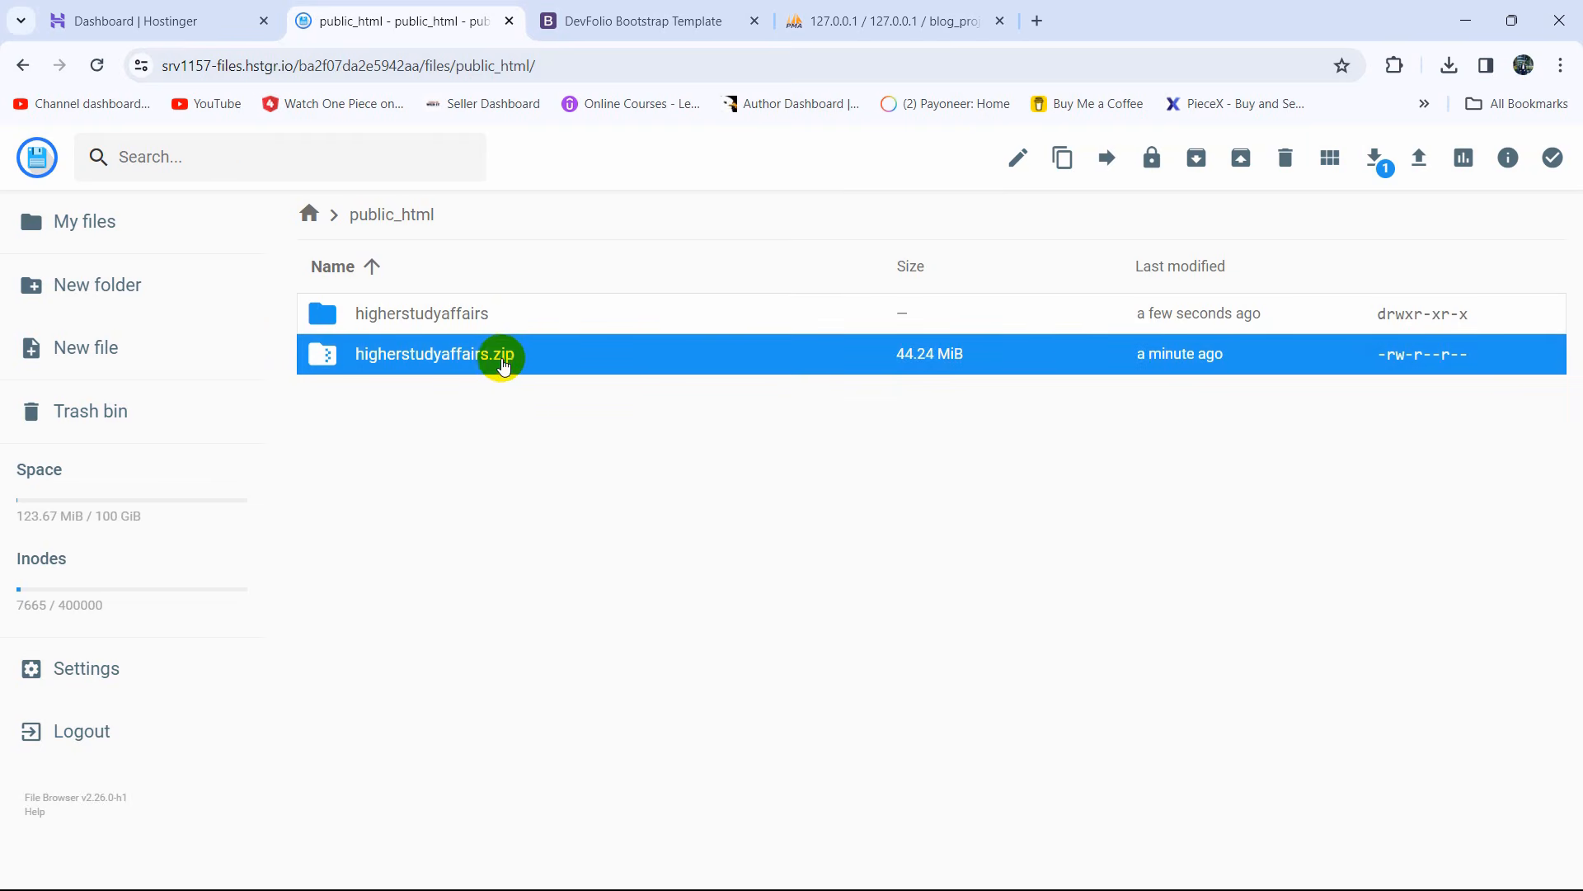
{"action": "right_click", "coordinate": [555, 354]}
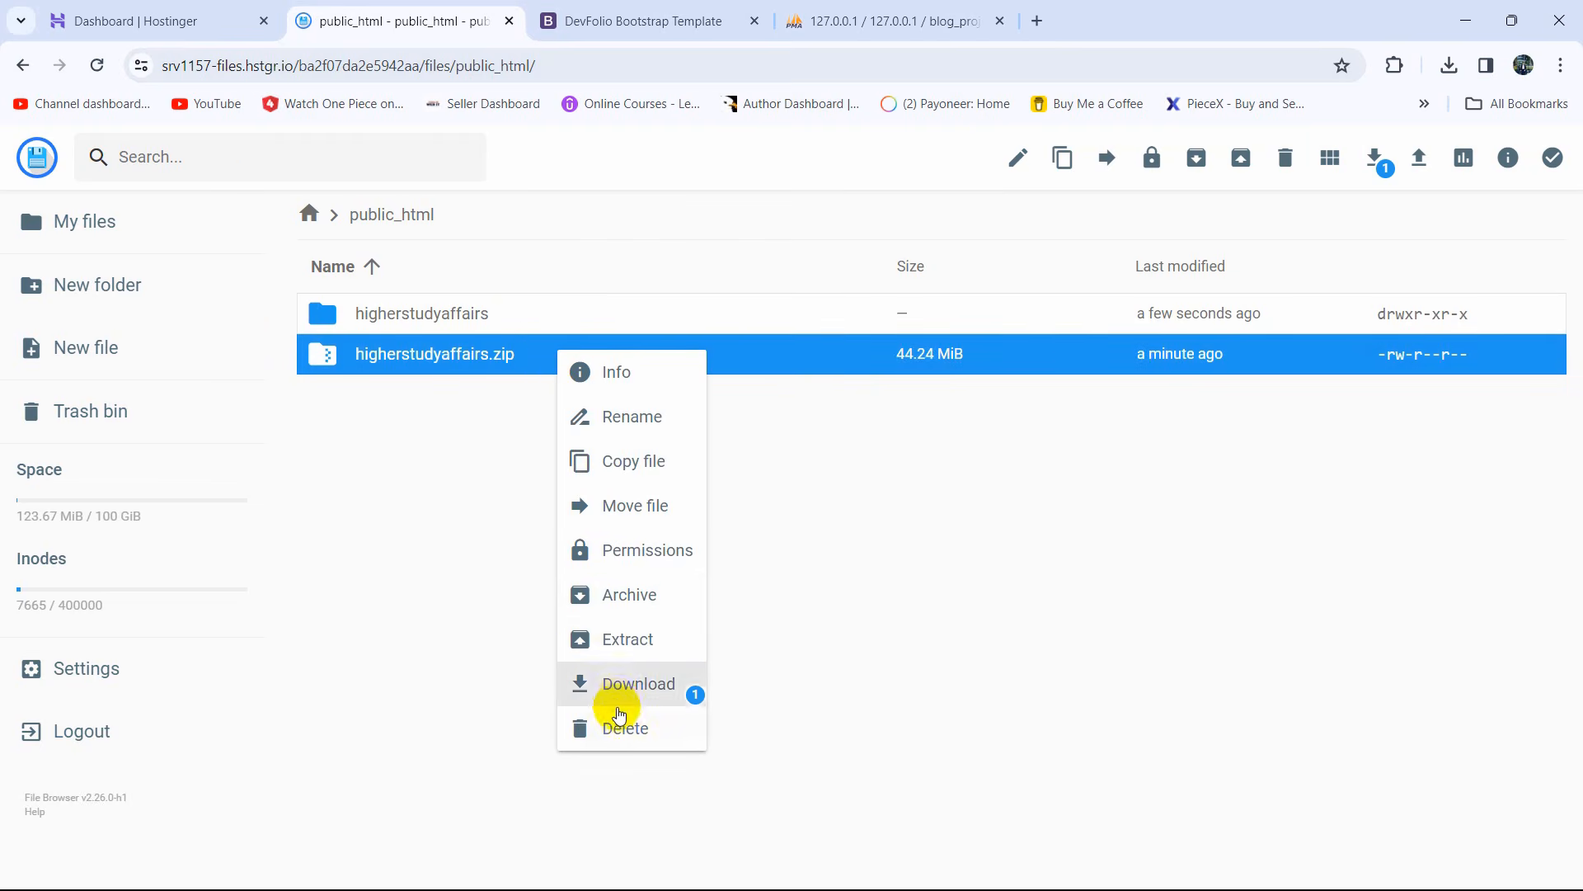
{"action": "left_click", "coordinate": [623, 732]}
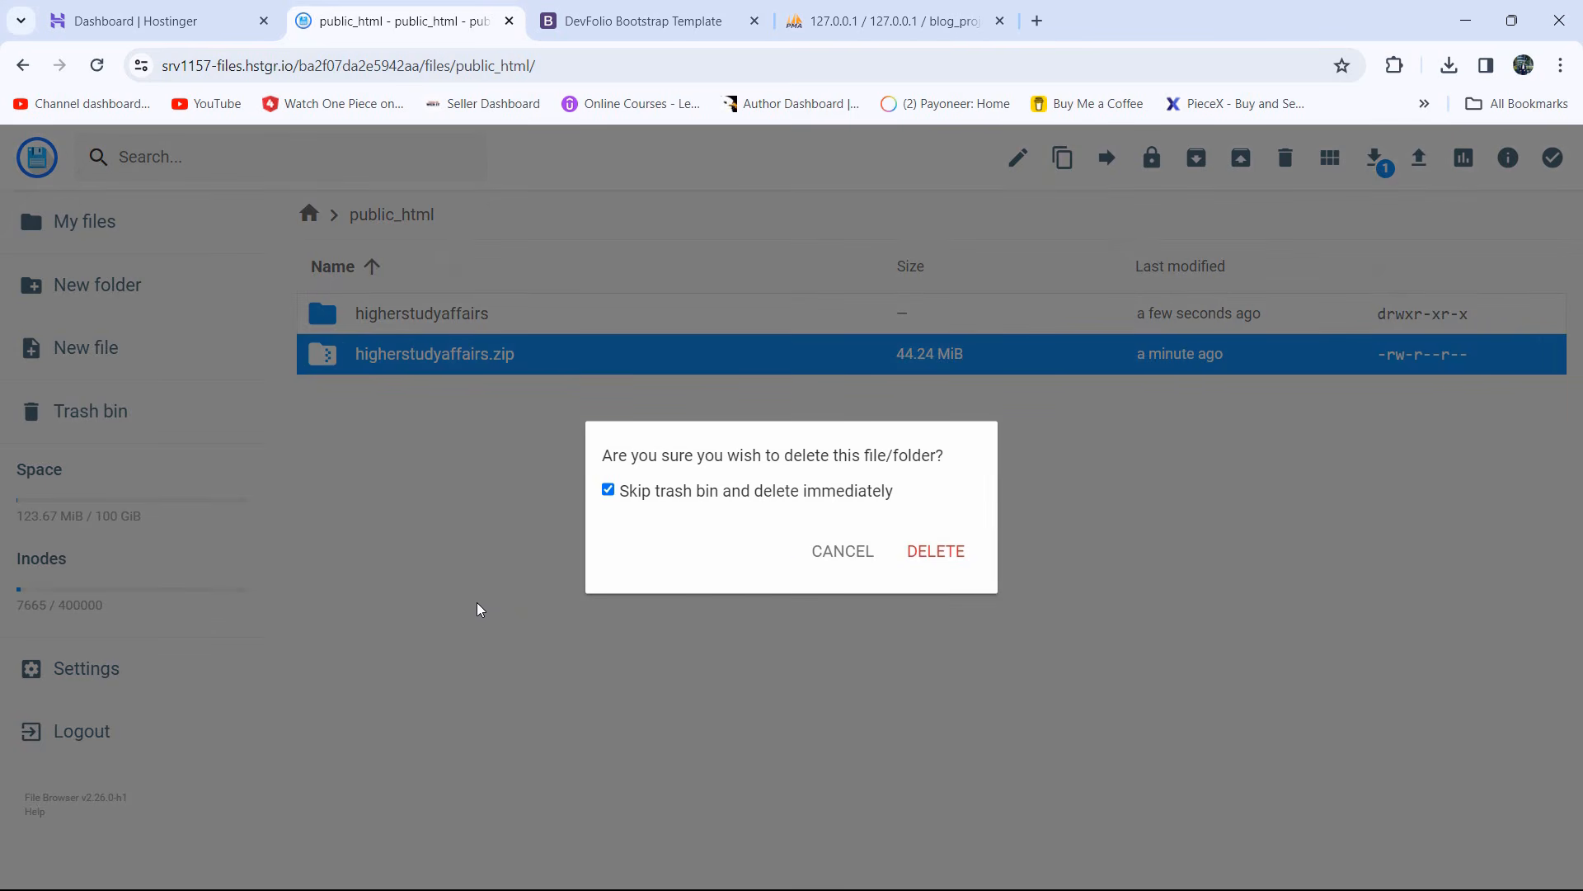
{"action": "left_click", "coordinate": [915, 549]}
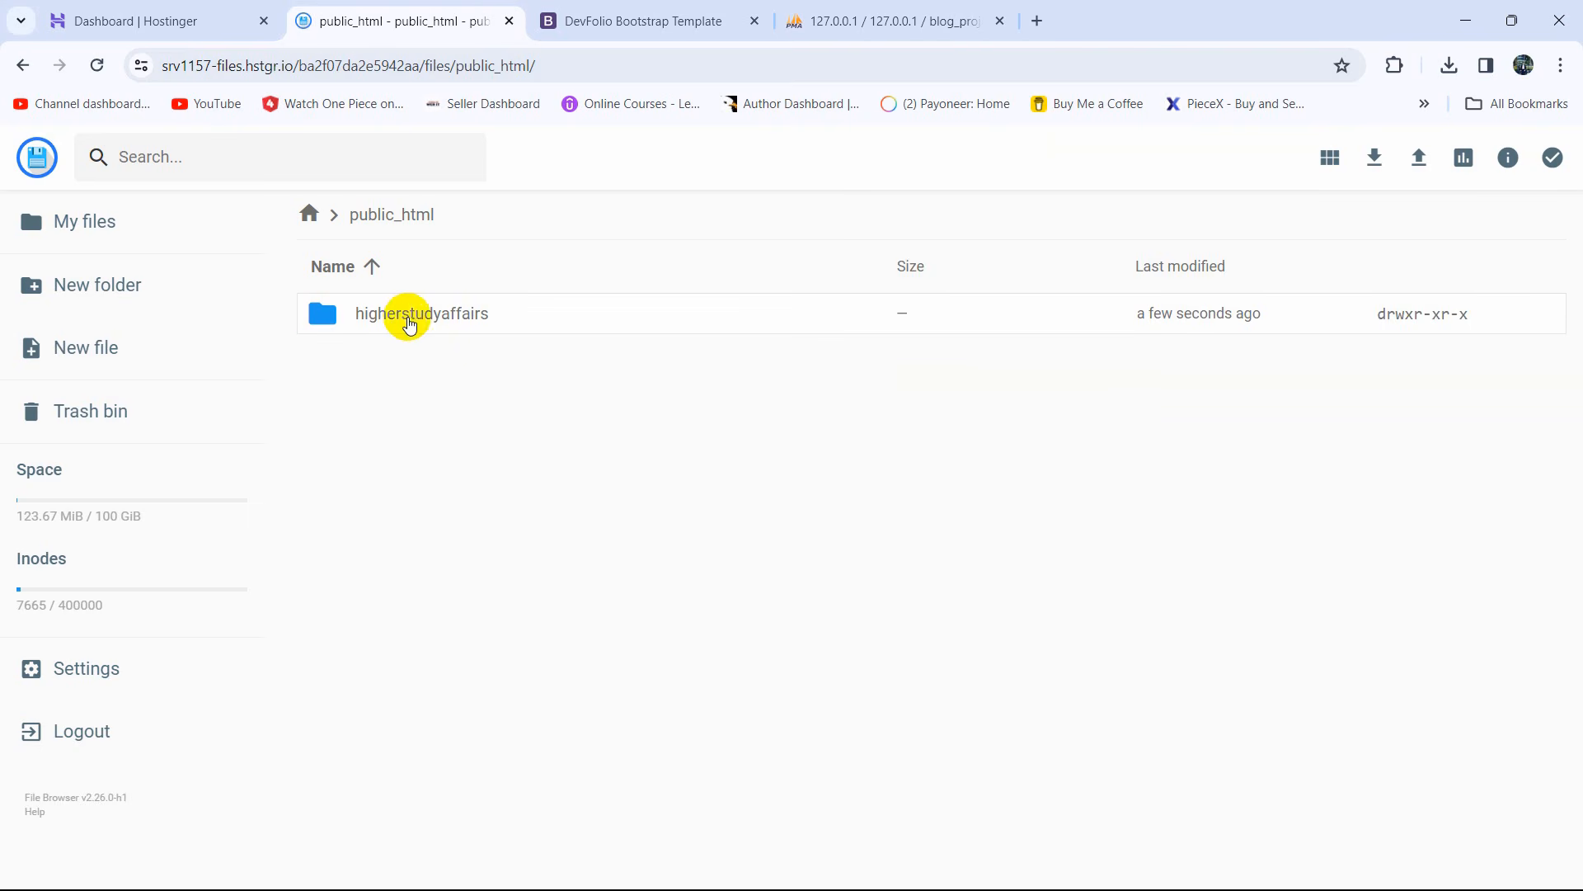
Step: Move all files and folders inside the higherstudyaffairs folder up one level into public_html
{"action": "double_click", "coordinate": [545, 326]}
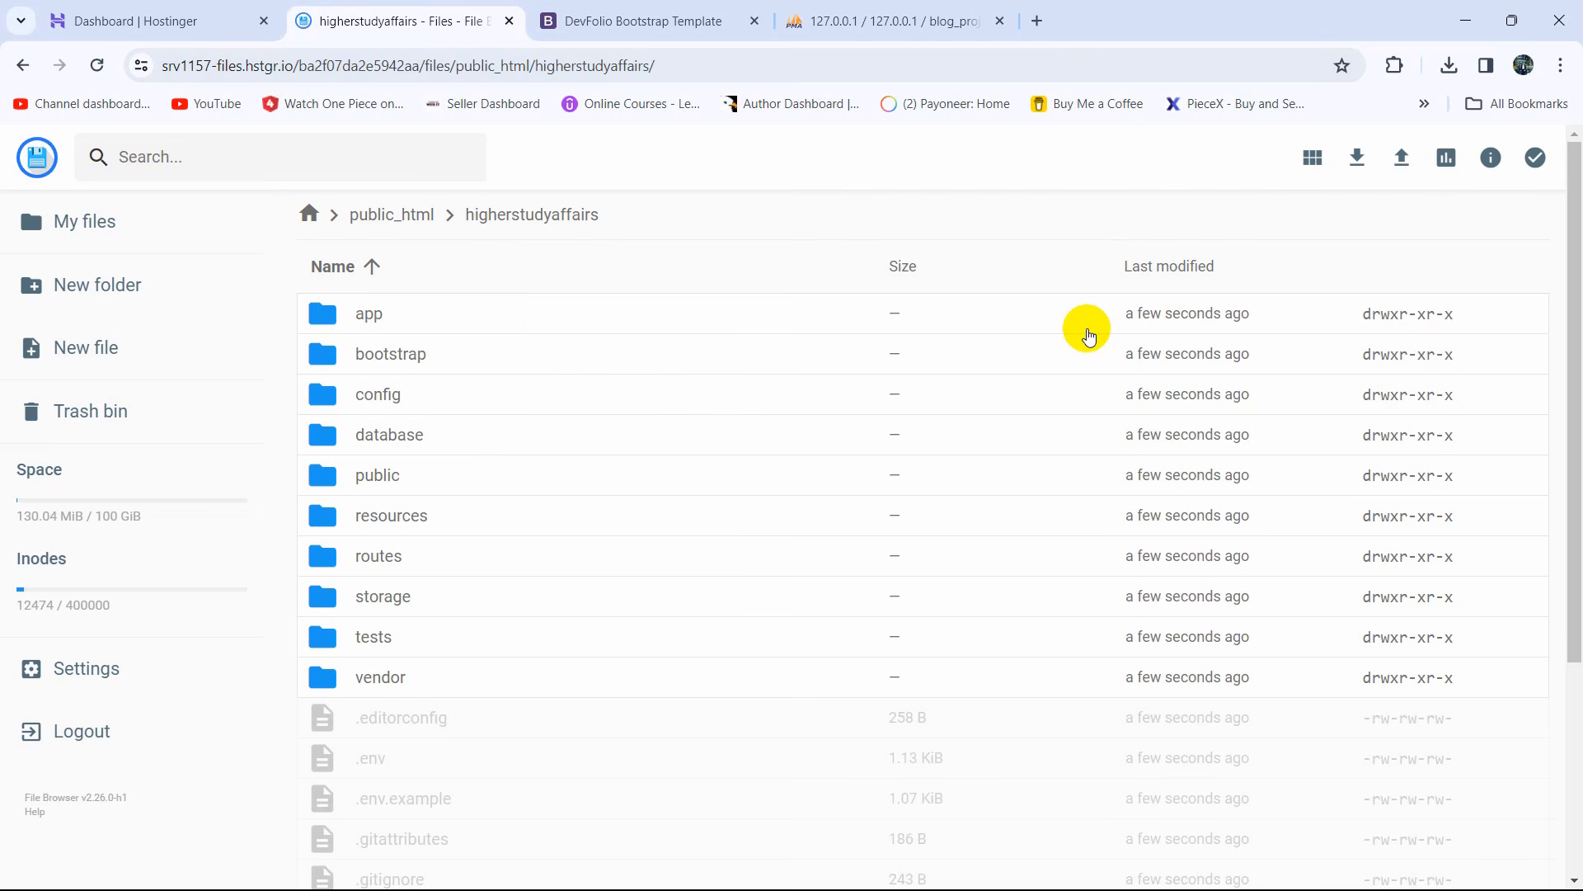
{"action": "scroll", "coordinate": [1085, 329], "scroll_direction": "down", "scroll_amount": 4}
{"action": "scroll", "coordinate": [1071, 460], "scroll_direction": "up", "scroll_amount": 4}
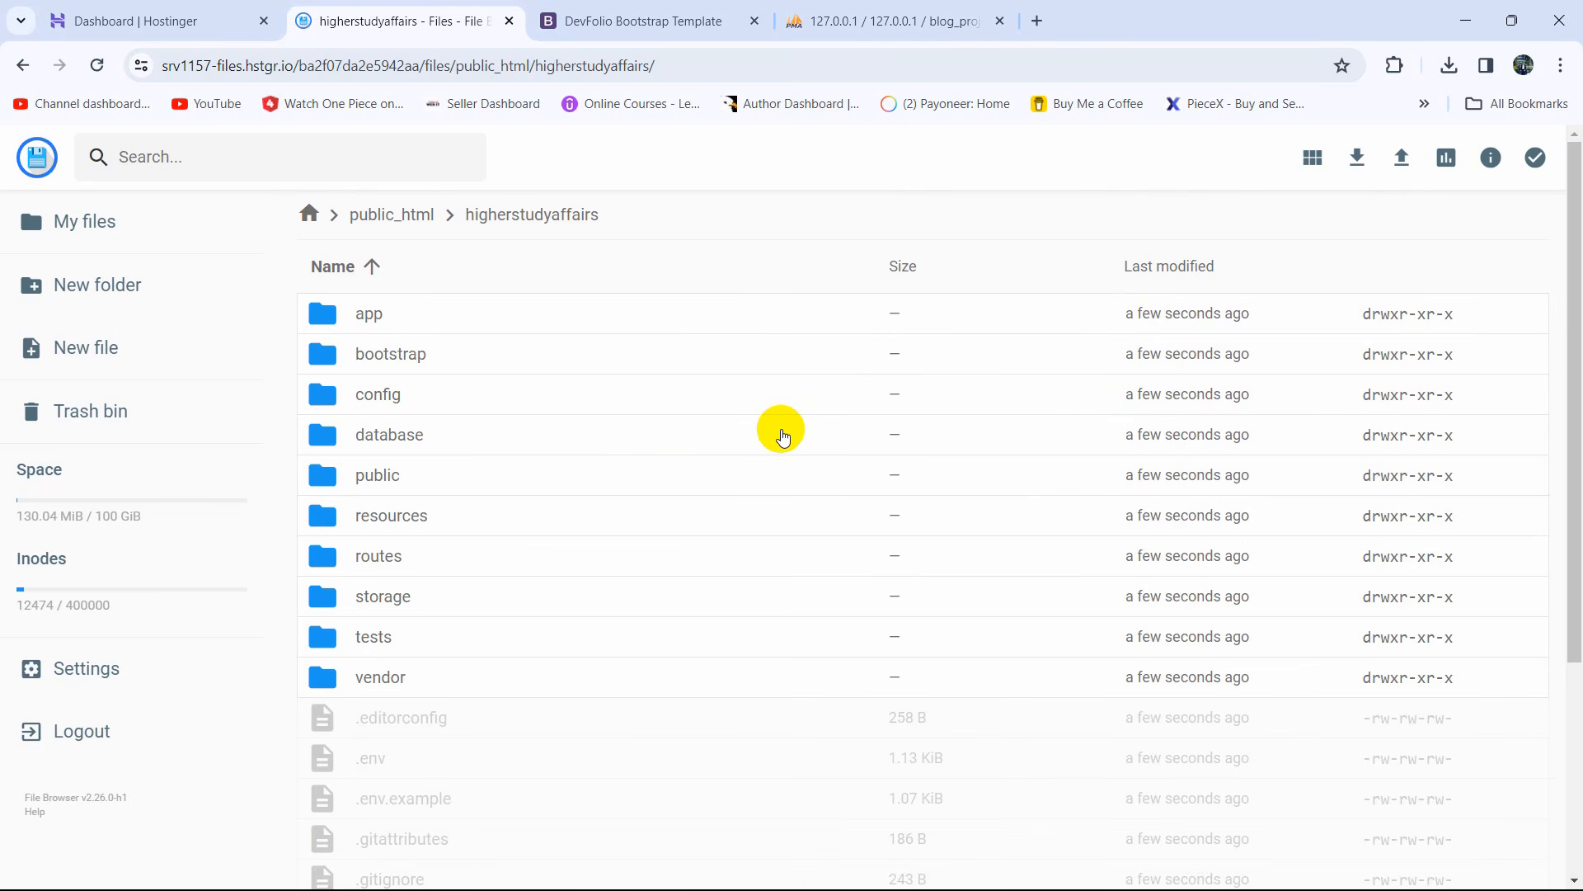
{"action": "key", "text": "ctrl+a"}
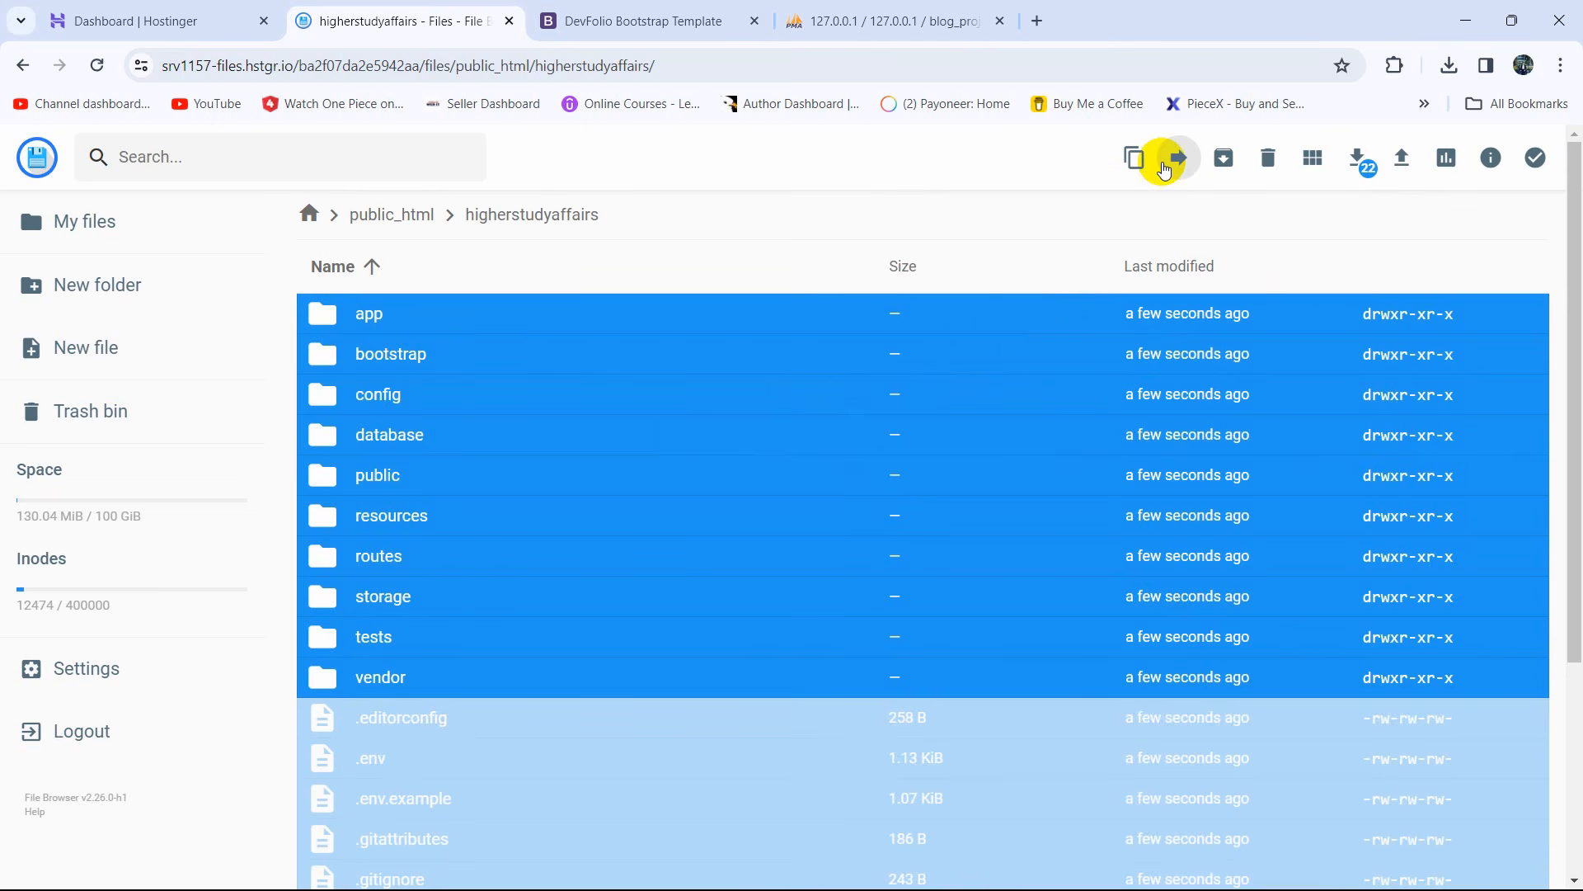
{"action": "left_click", "coordinate": [1174, 160]}
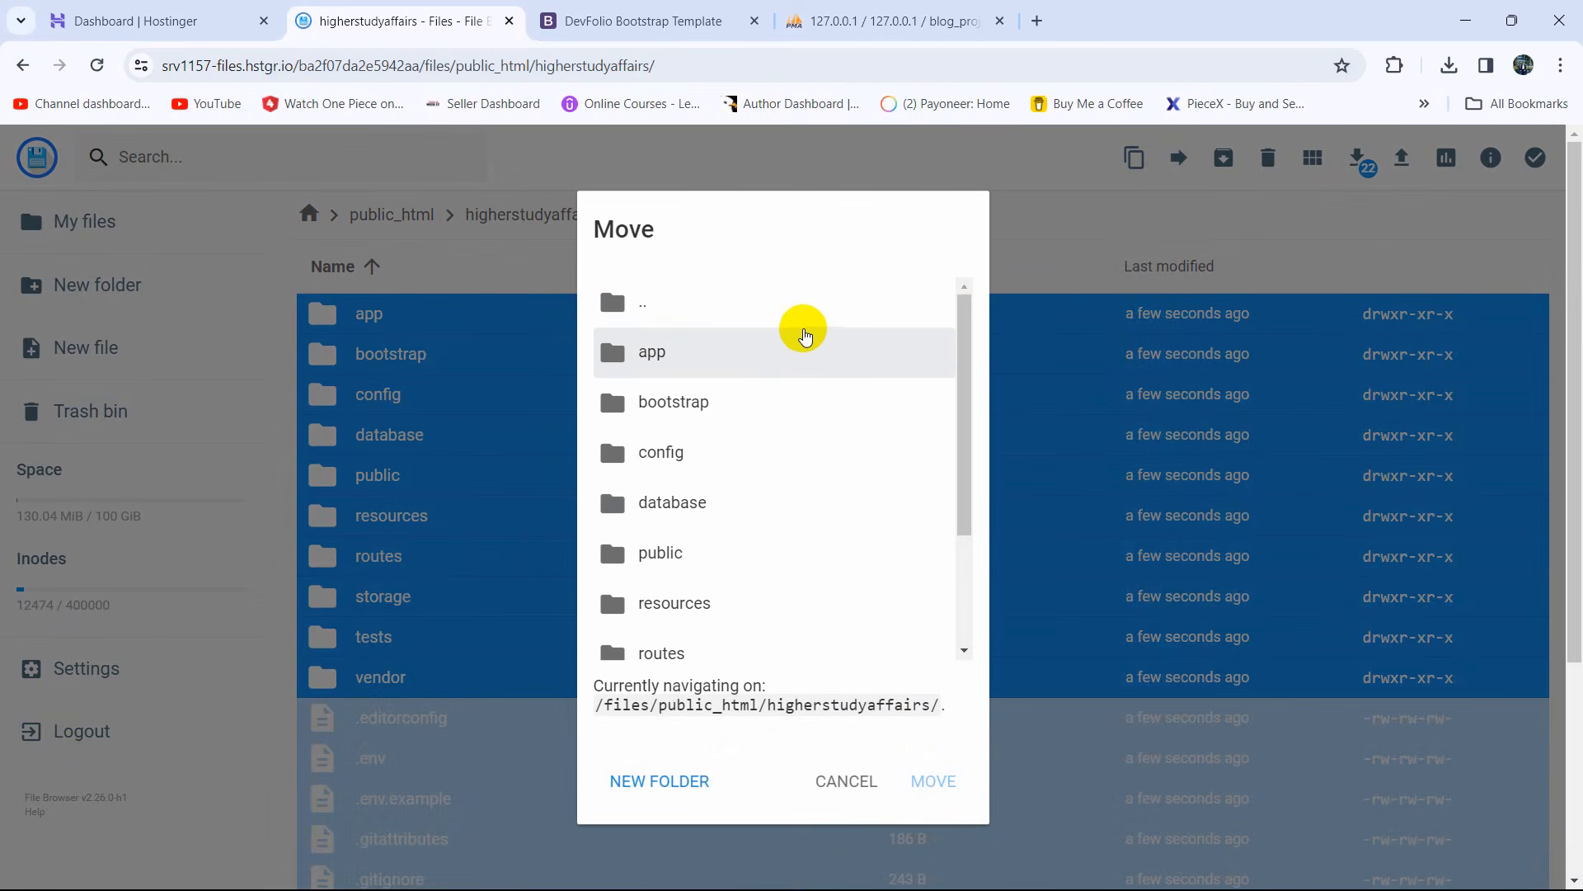
{"action": "left_click", "coordinate": [666, 300]}
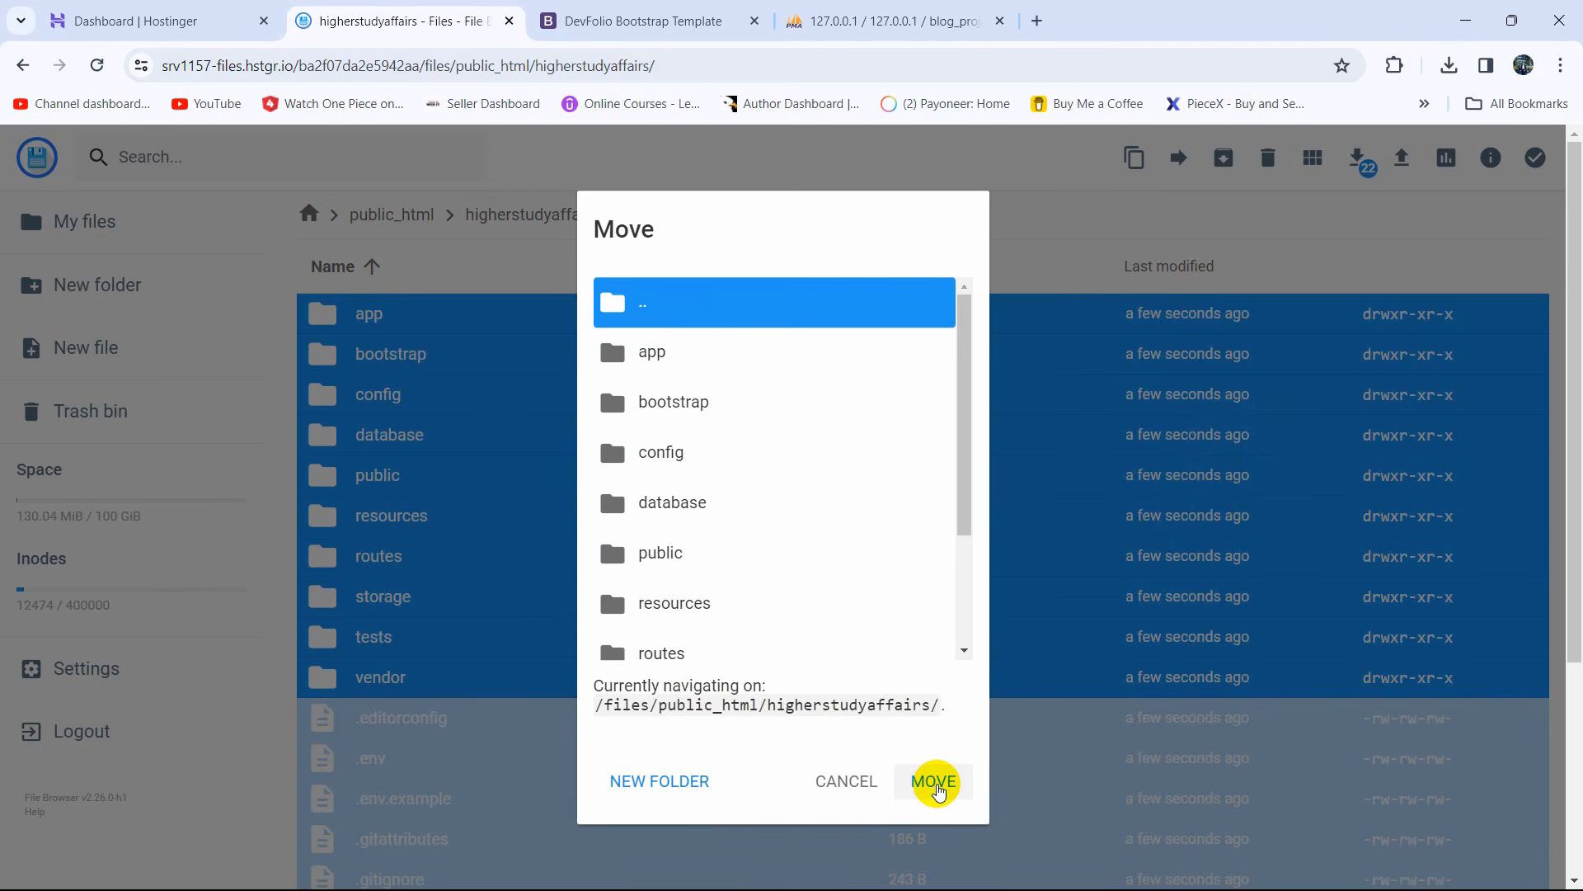
{"action": "left_click", "coordinate": [938, 790]}
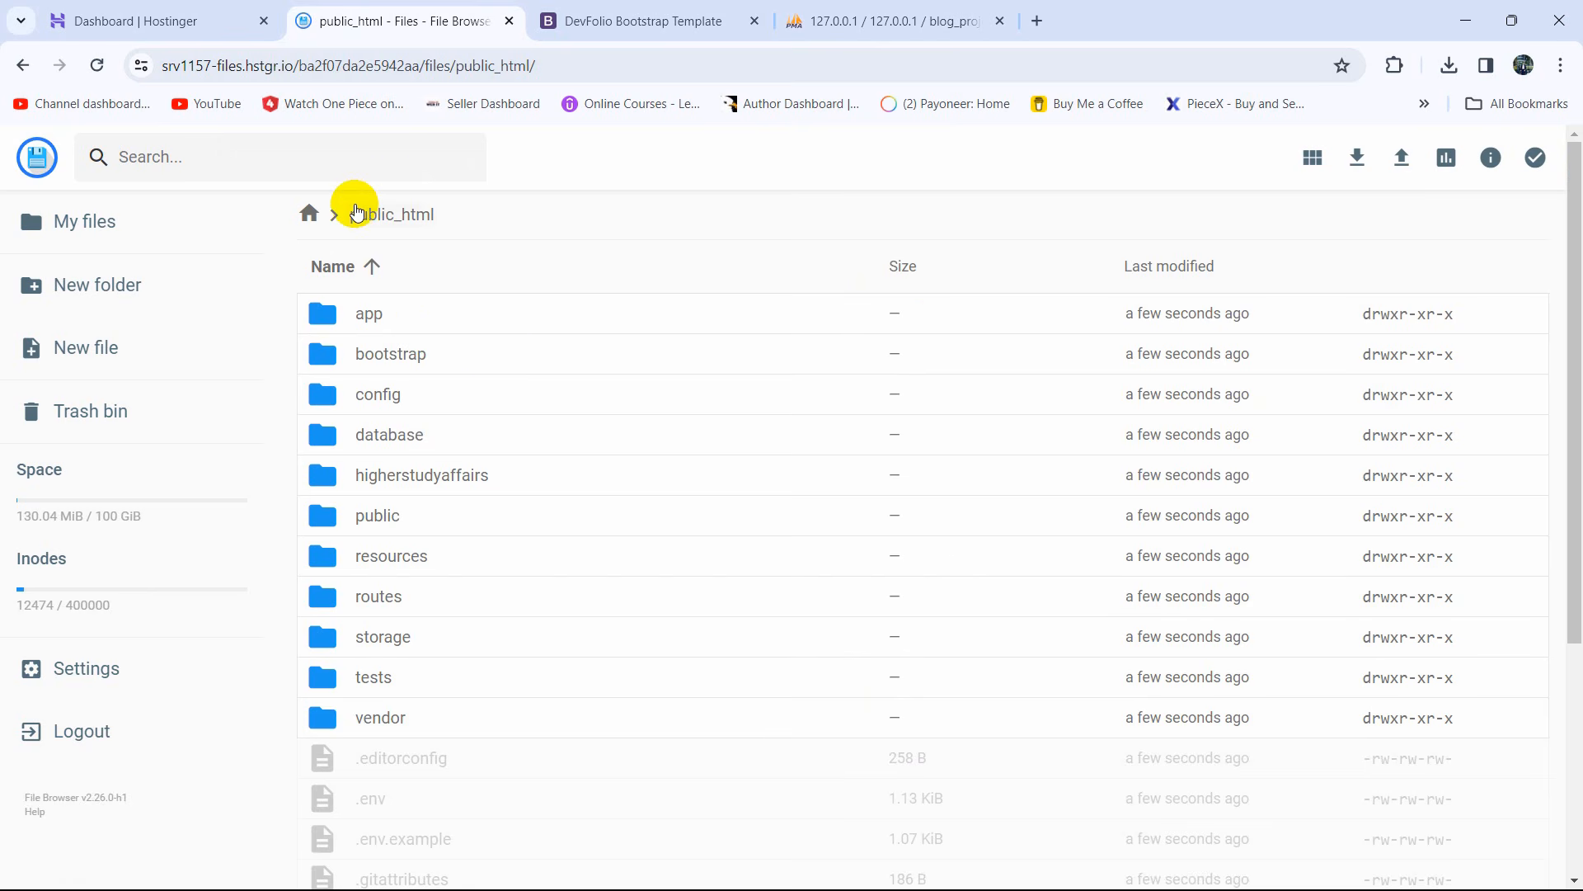
Step: Reopen public_html from the root folder and review the moved project files
{"action": "left_click", "coordinate": [307, 216]}
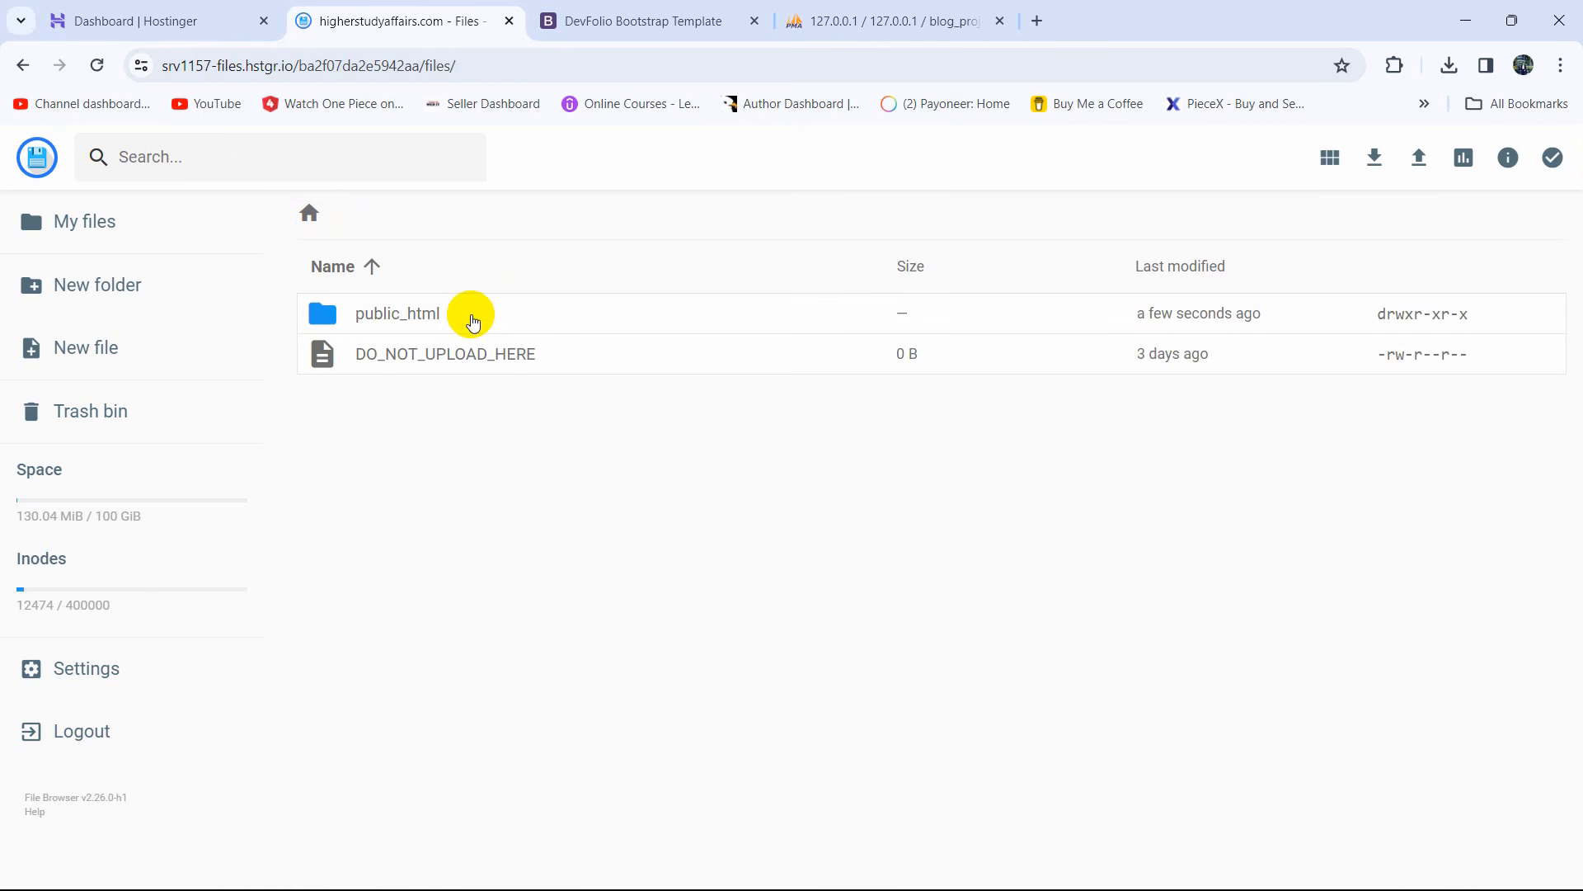
{"action": "double_click", "coordinate": [473, 321]}
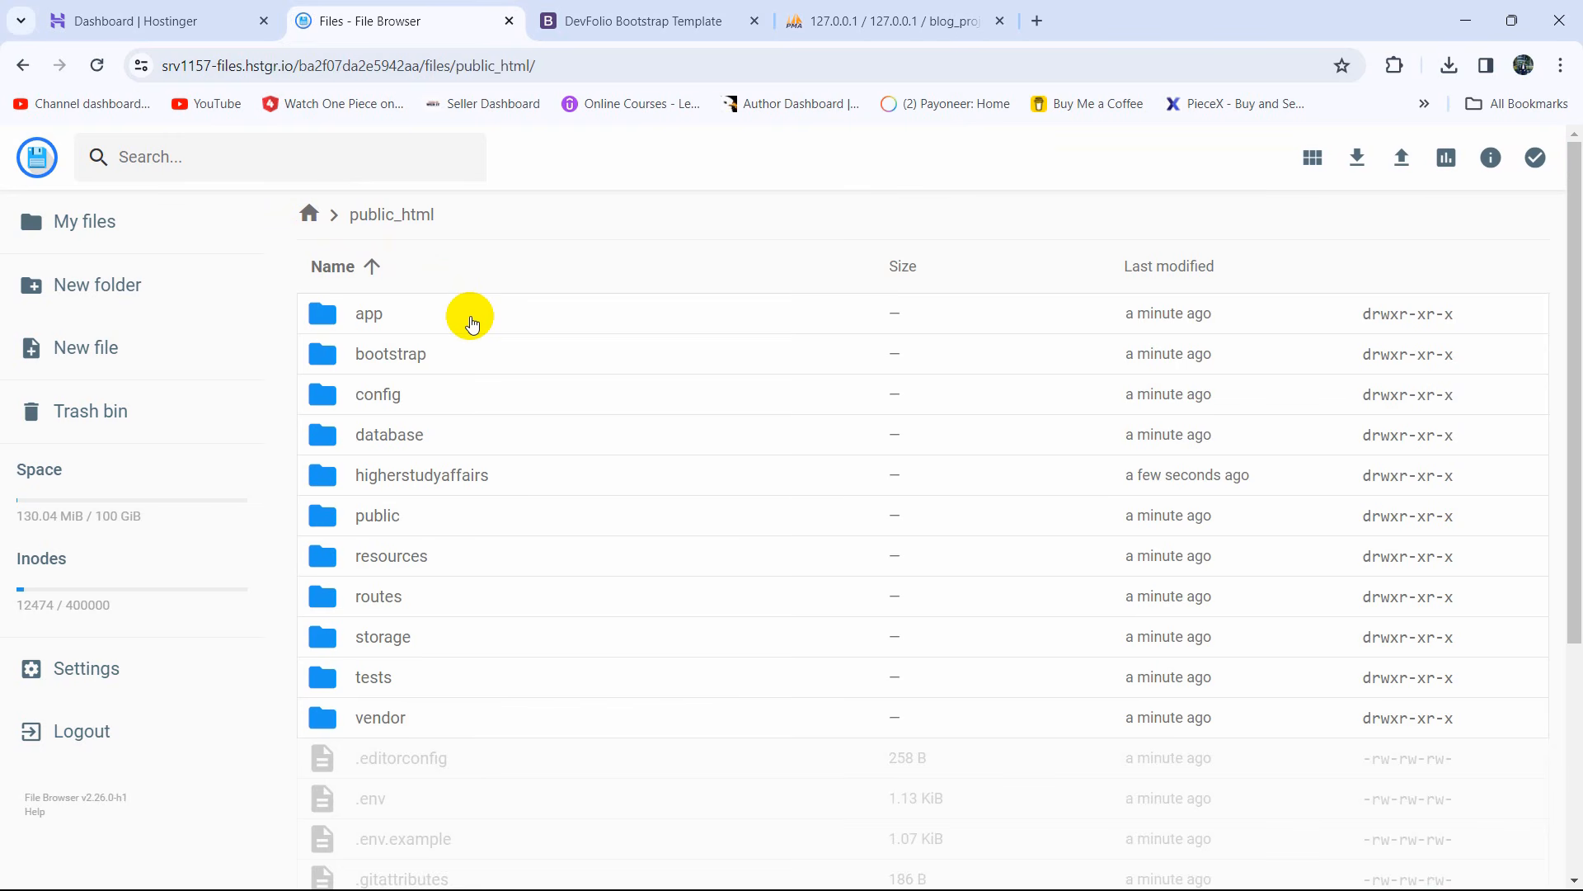
{"action": "scroll", "coordinate": [619, 445], "scroll_direction": "down", "scroll_amount": 4}
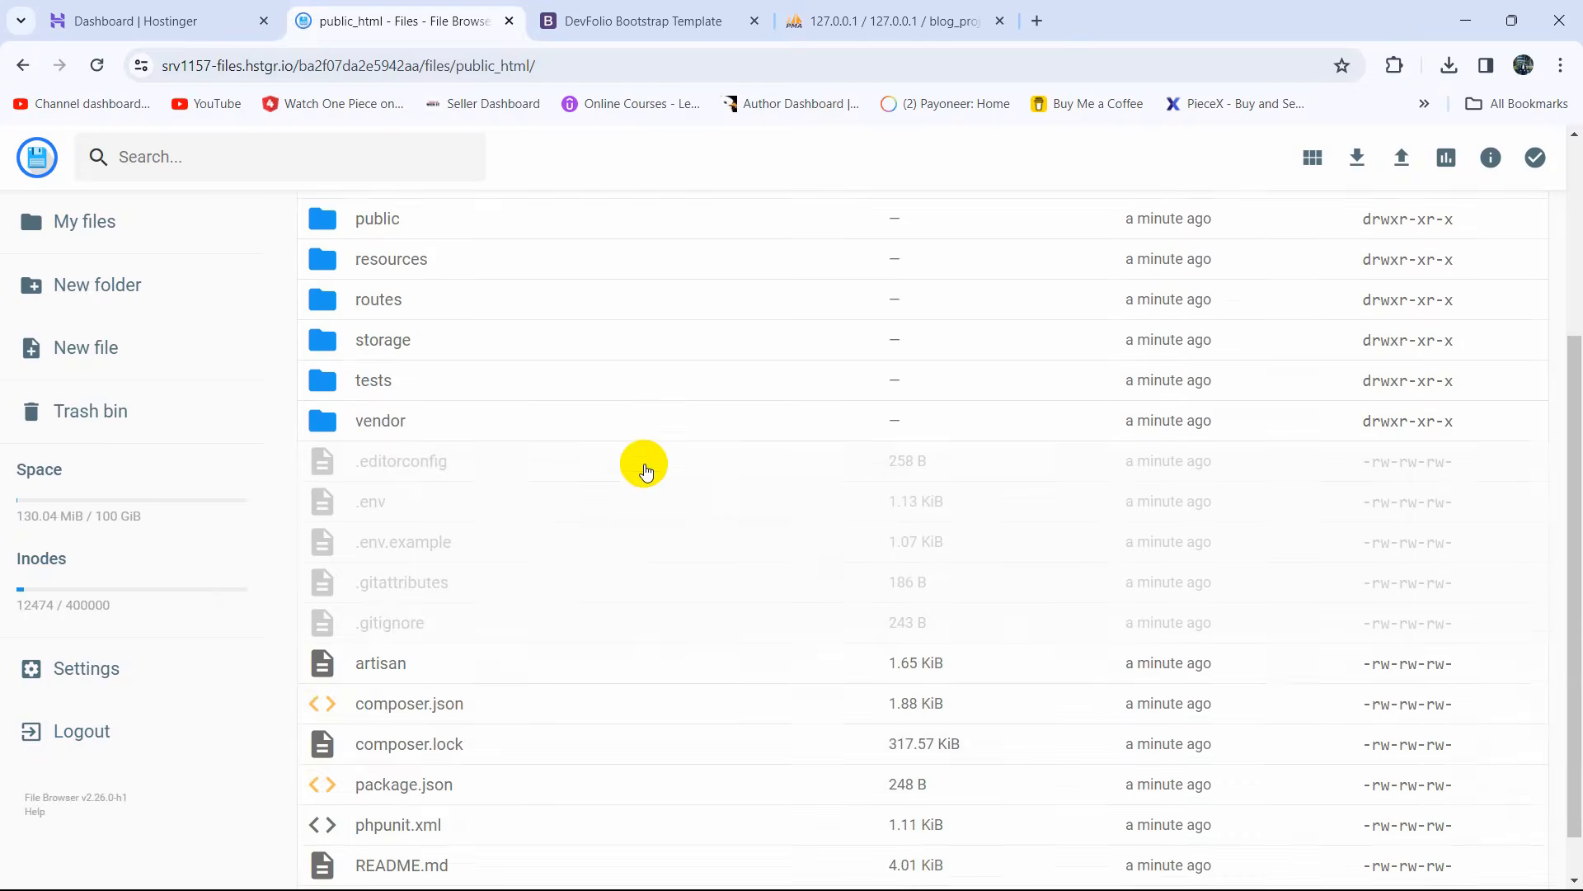
{"action": "scroll", "coordinate": [449, 510], "scroll_direction": "up", "scroll_amount": 4}
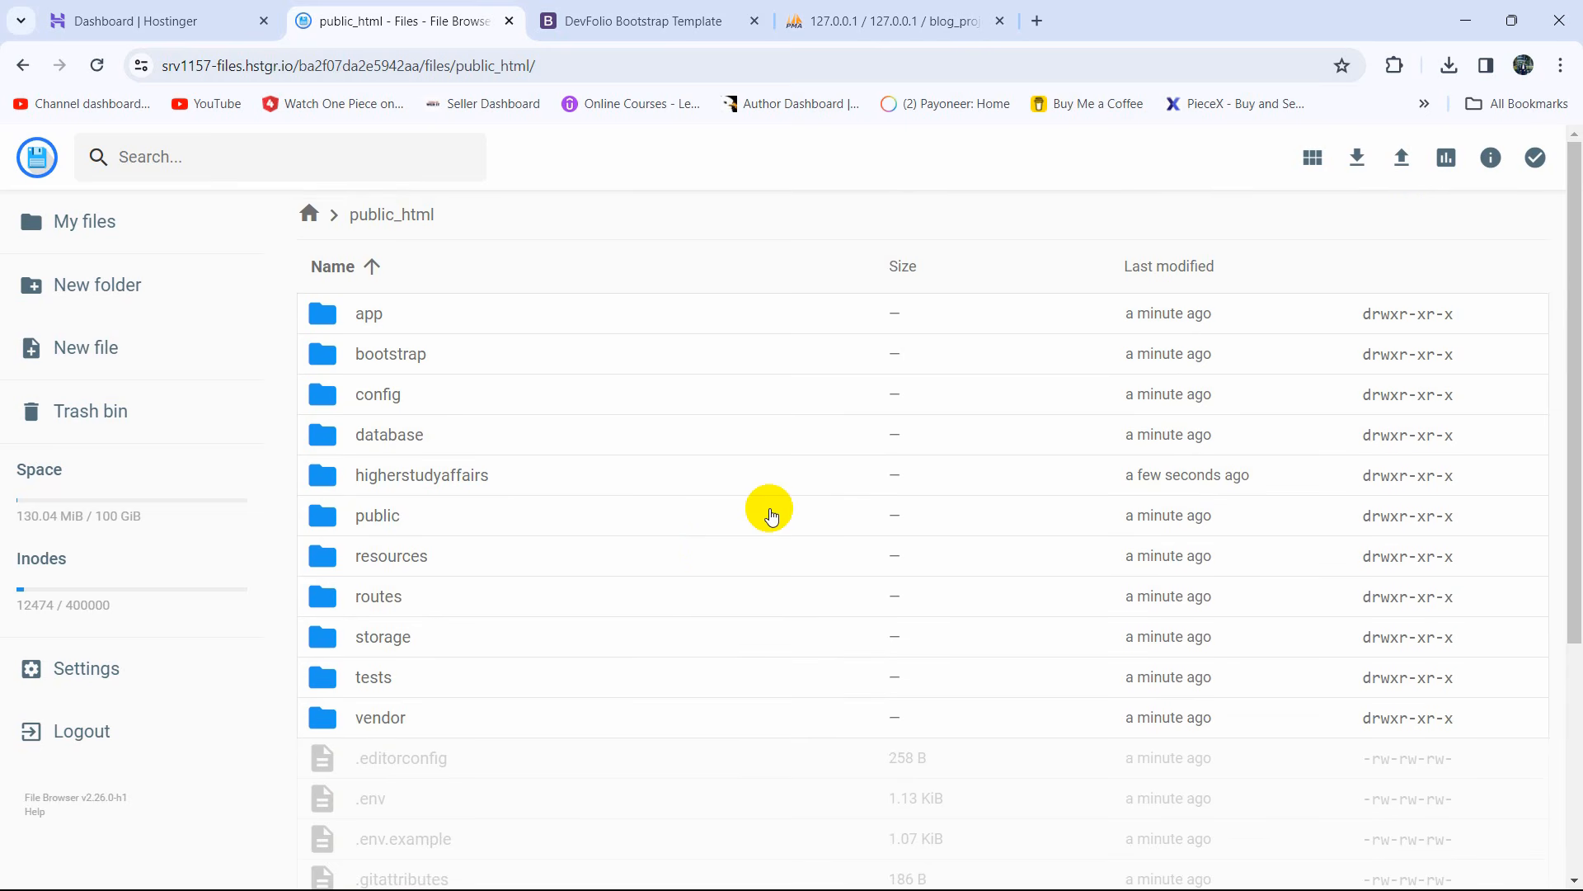
Step: Open the live site higherstudyaffairs.com from the Hostinger dashboard and read the page it returns
{"action": "left_click", "coordinate": [151, 14]}
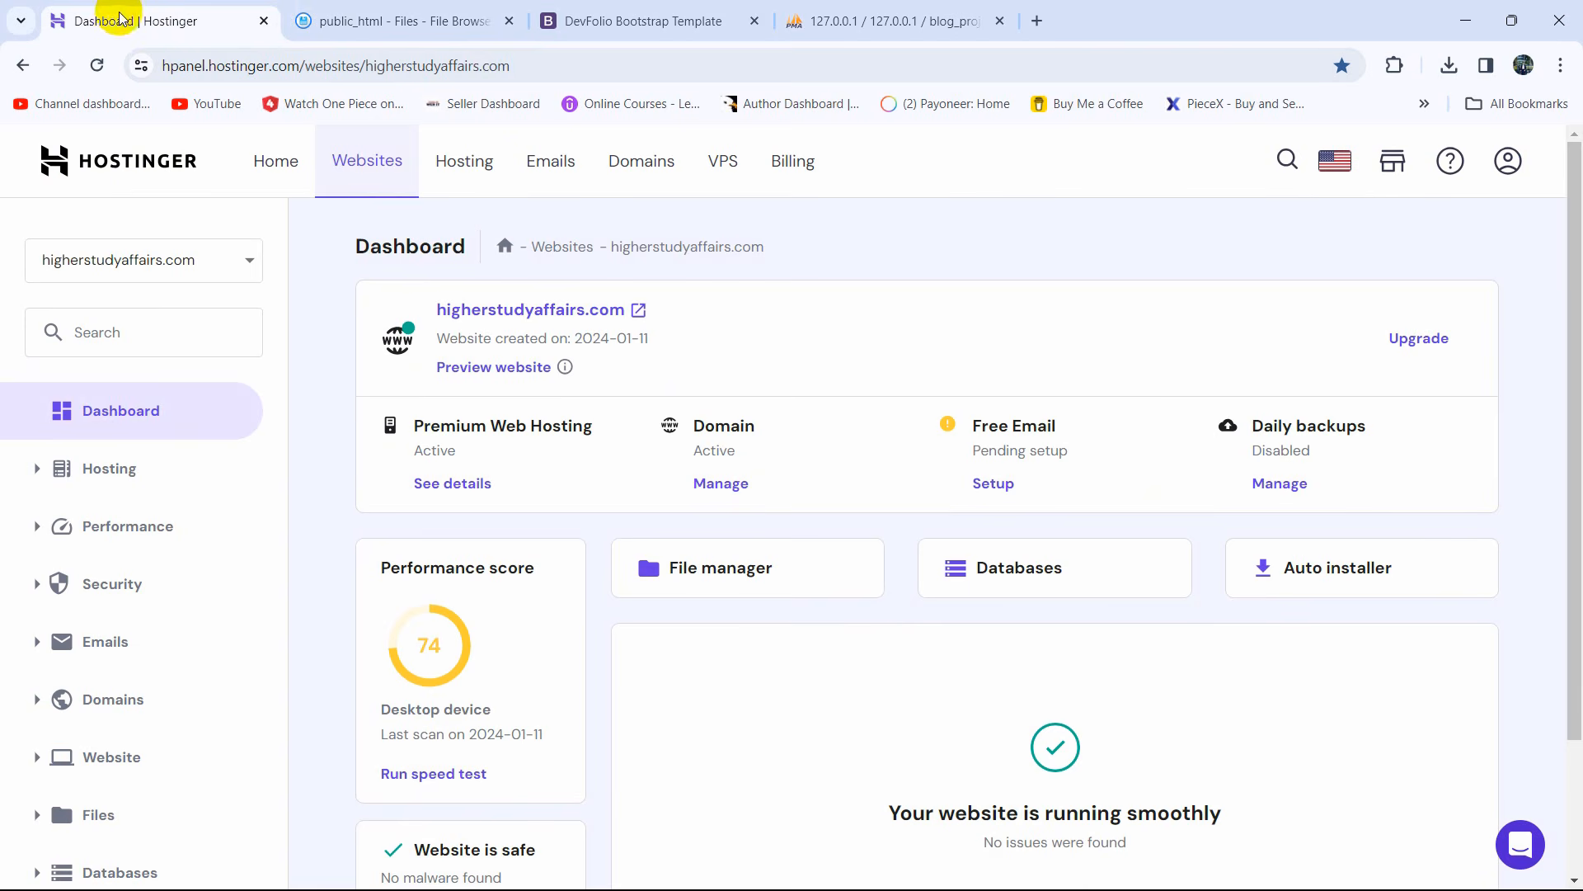
{"action": "left_click", "coordinate": [605, 316]}
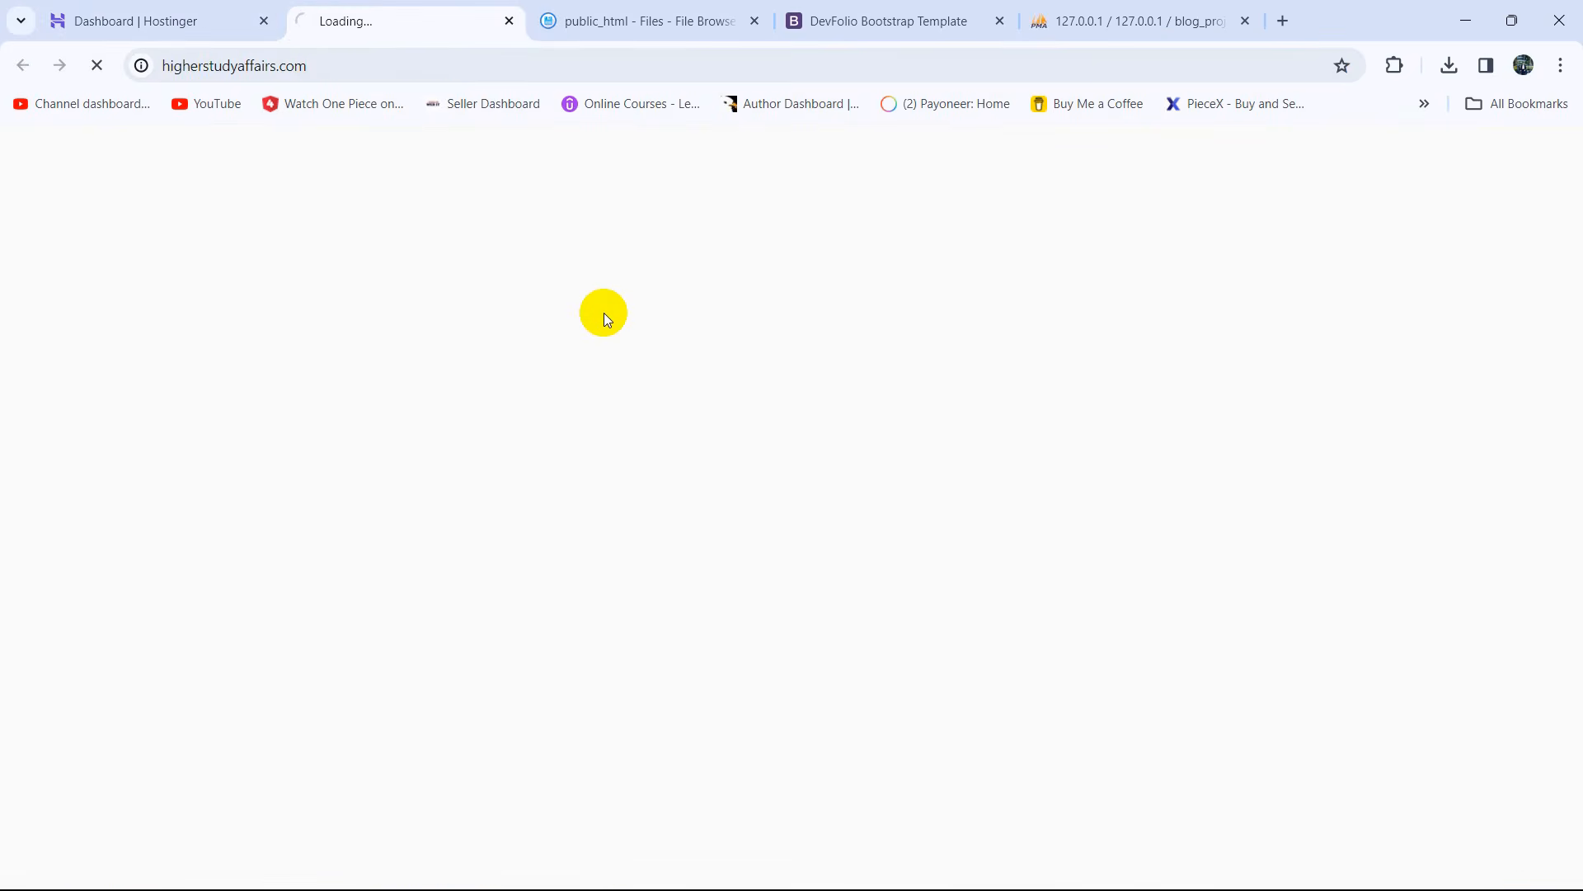
{"action": "left_click", "coordinate": [328, 65]}
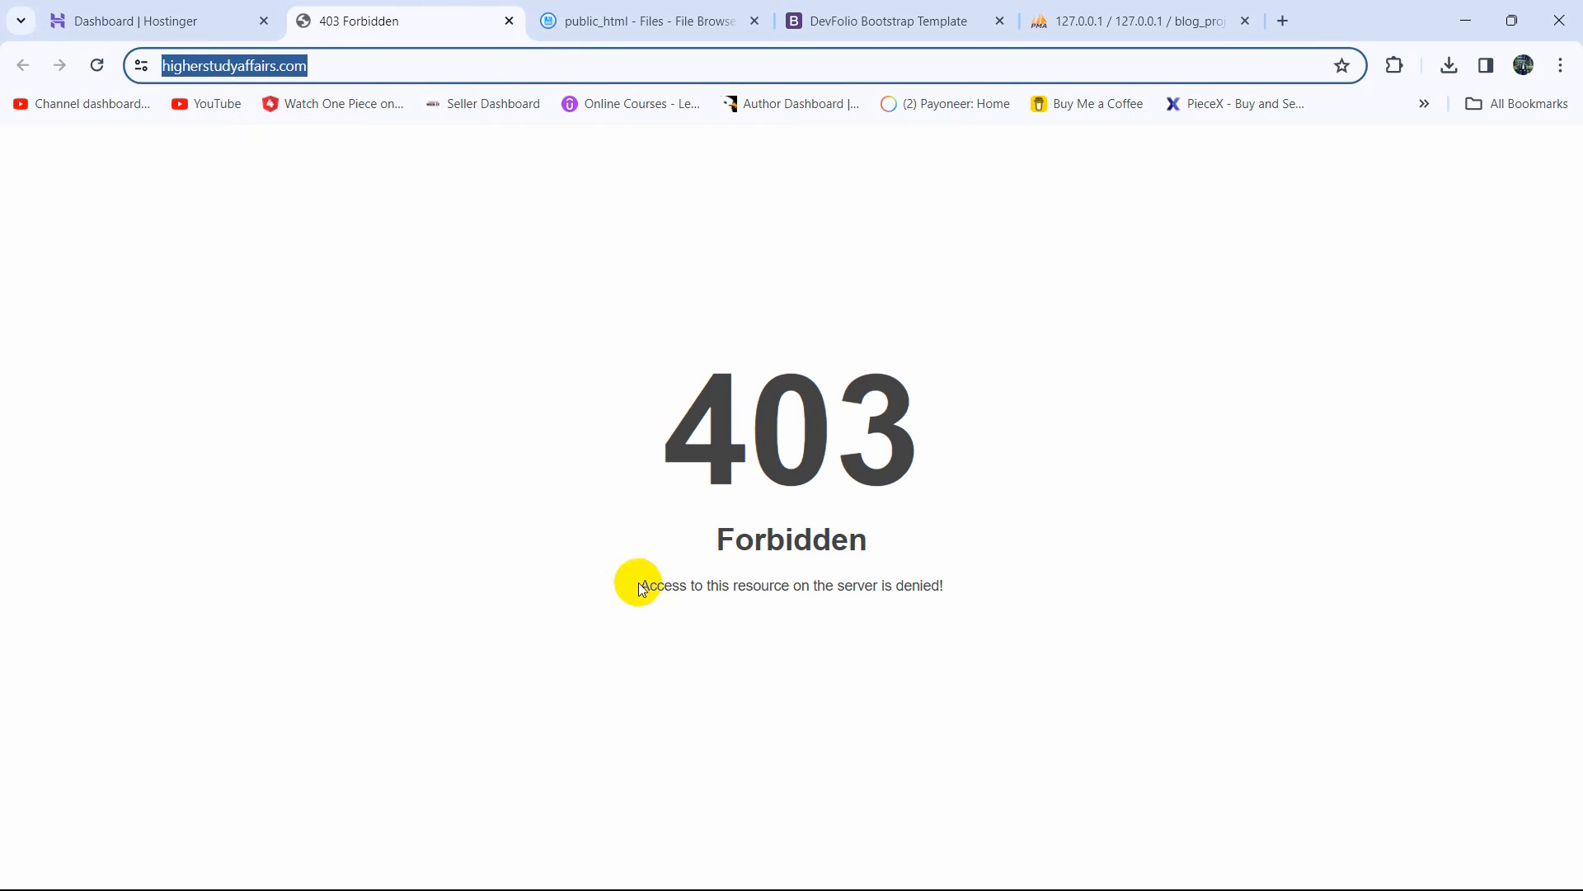
{"action": "left_click_drag", "start_coordinate": [639, 585], "coordinate": [972, 594]}
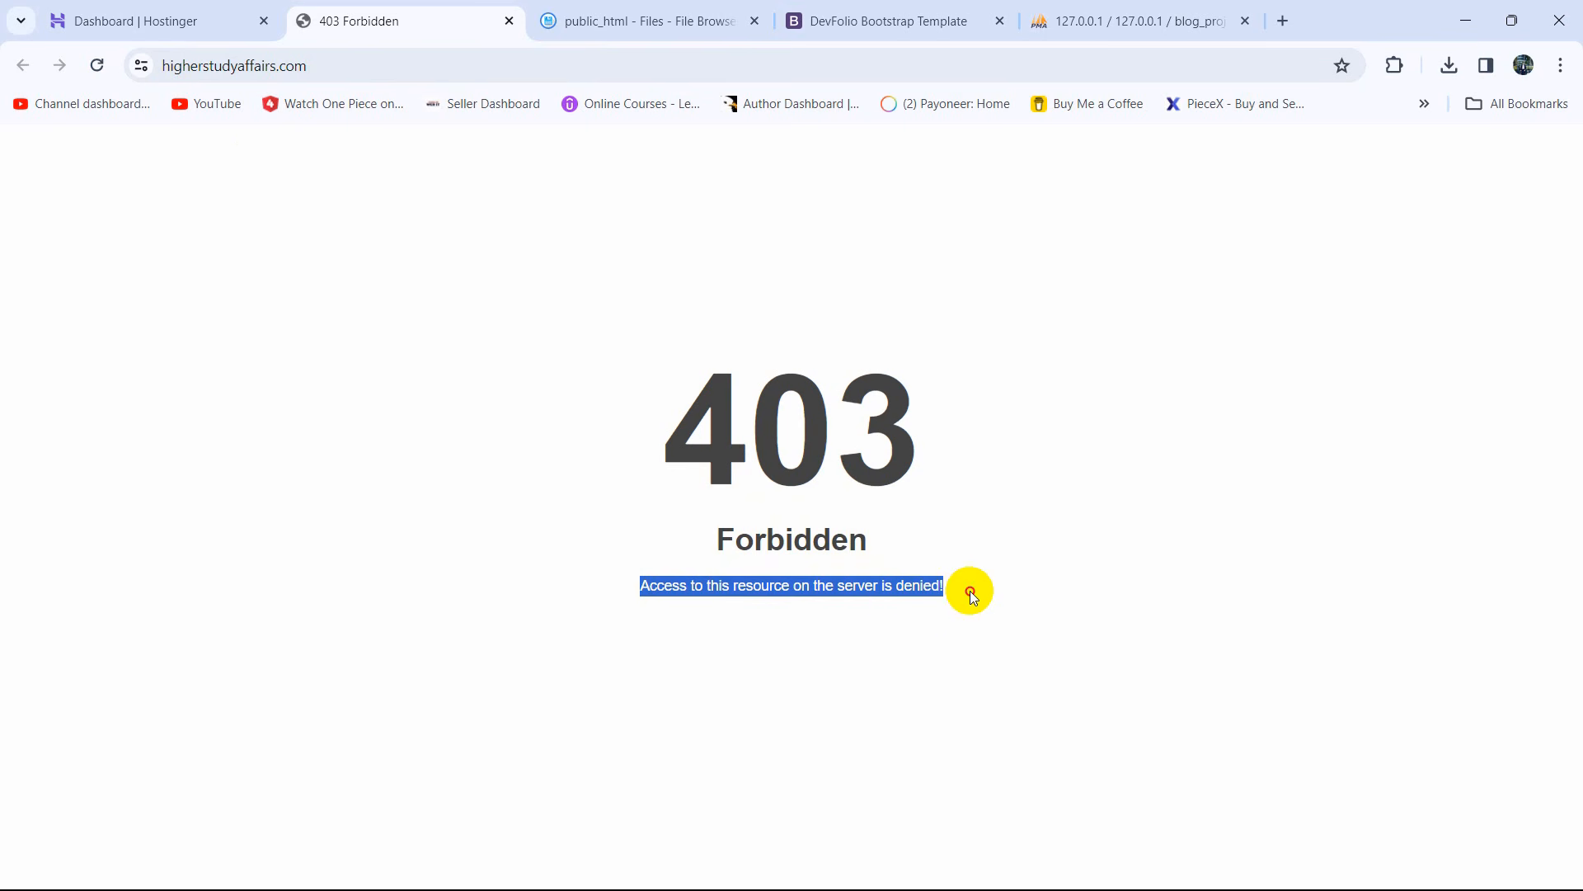
{"action": "left_click", "coordinate": [970, 594]}
{"action": "left_click", "coordinate": [173, 21]}
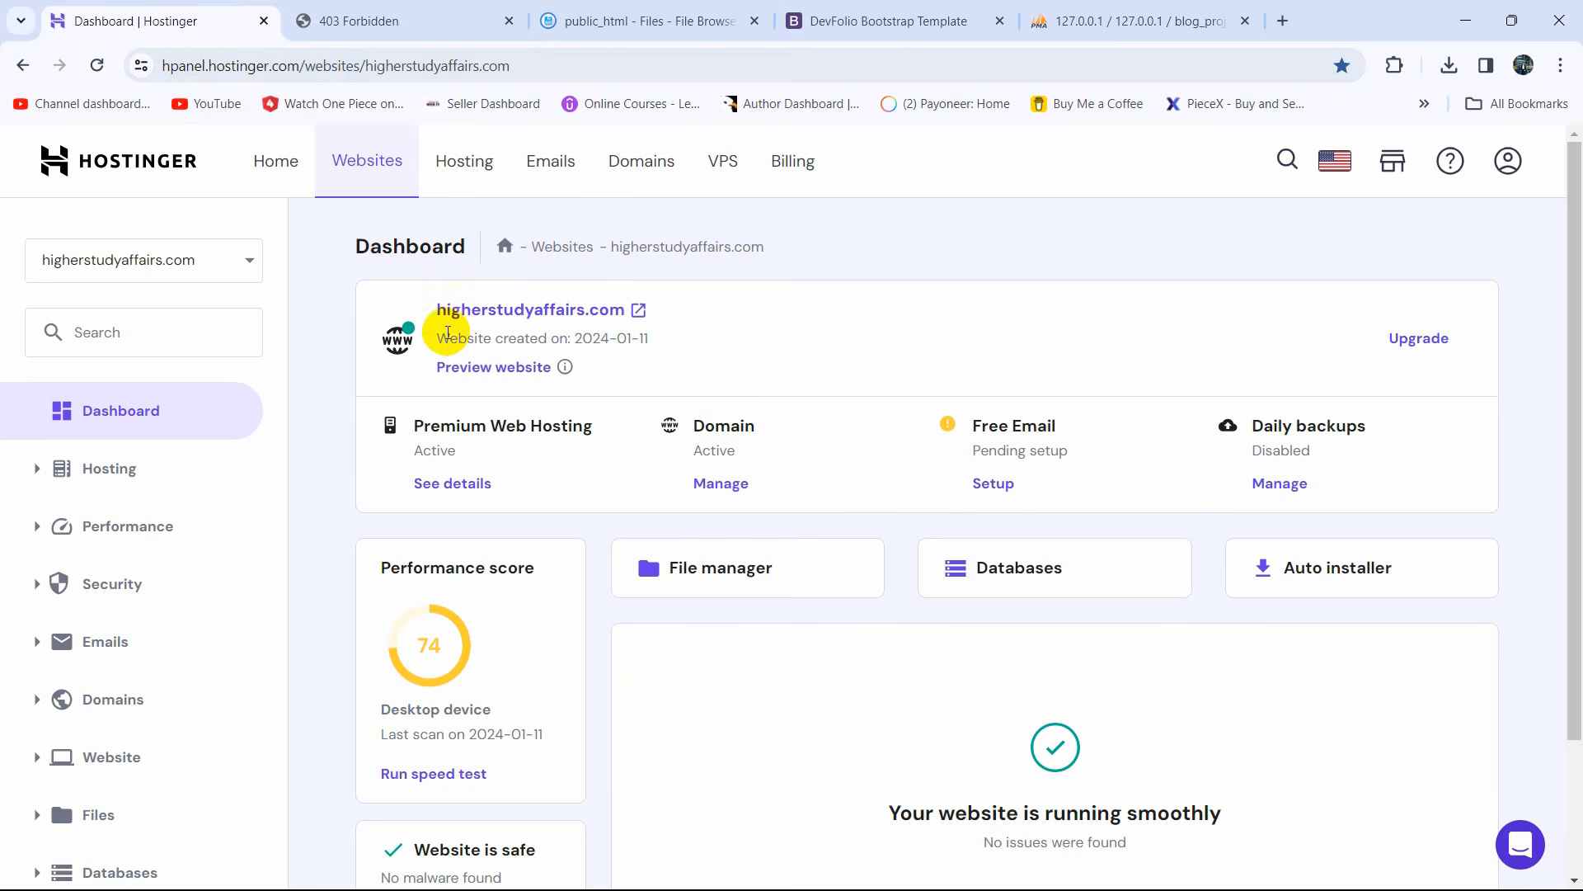
Step: Create a new file named .htaccess in the public_html folder
{"action": "left_click", "coordinate": [577, 21]}
{"action": "scroll", "coordinate": [567, 461], "scroll_direction": "down", "scroll_amount": 4}
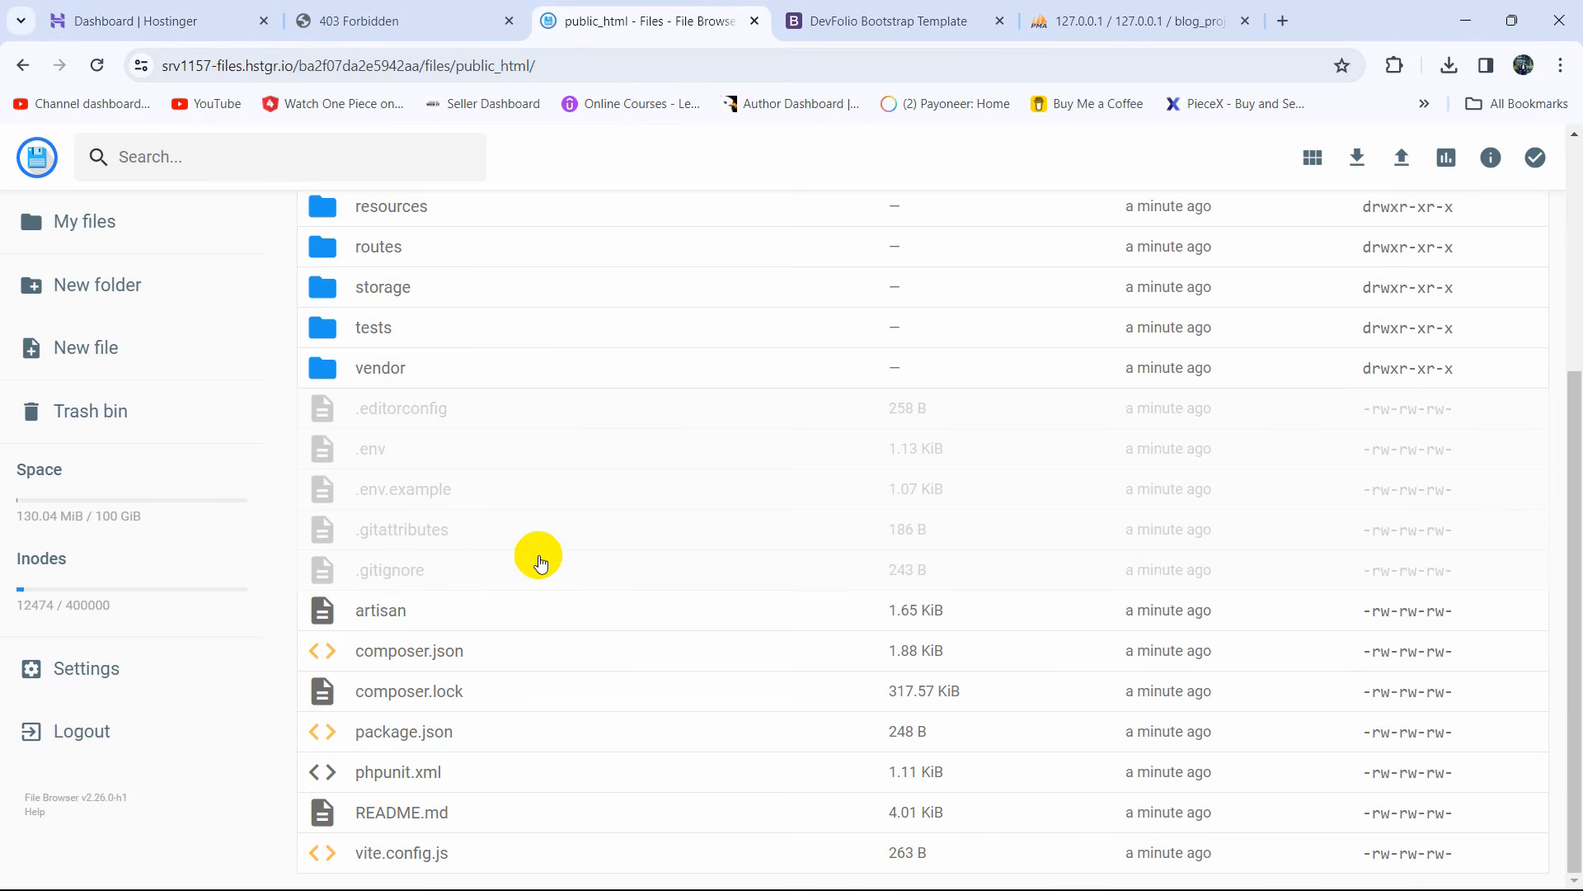
{"action": "scroll", "coordinate": [691, 550], "scroll_direction": "up", "scroll_amount": 4}
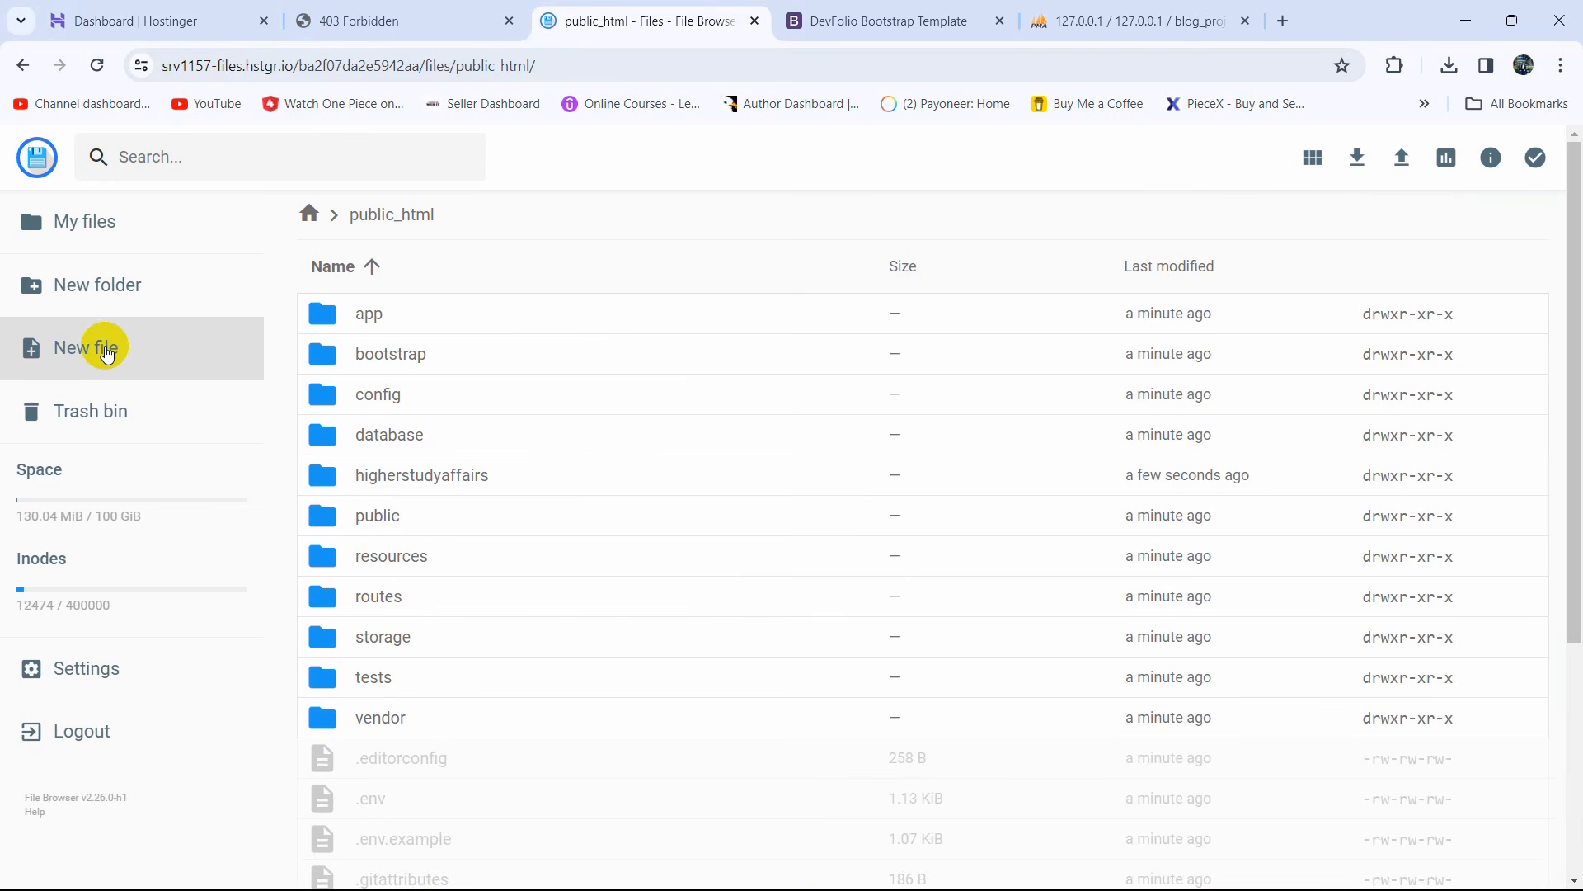
{"action": "left_click", "coordinate": [93, 348]}
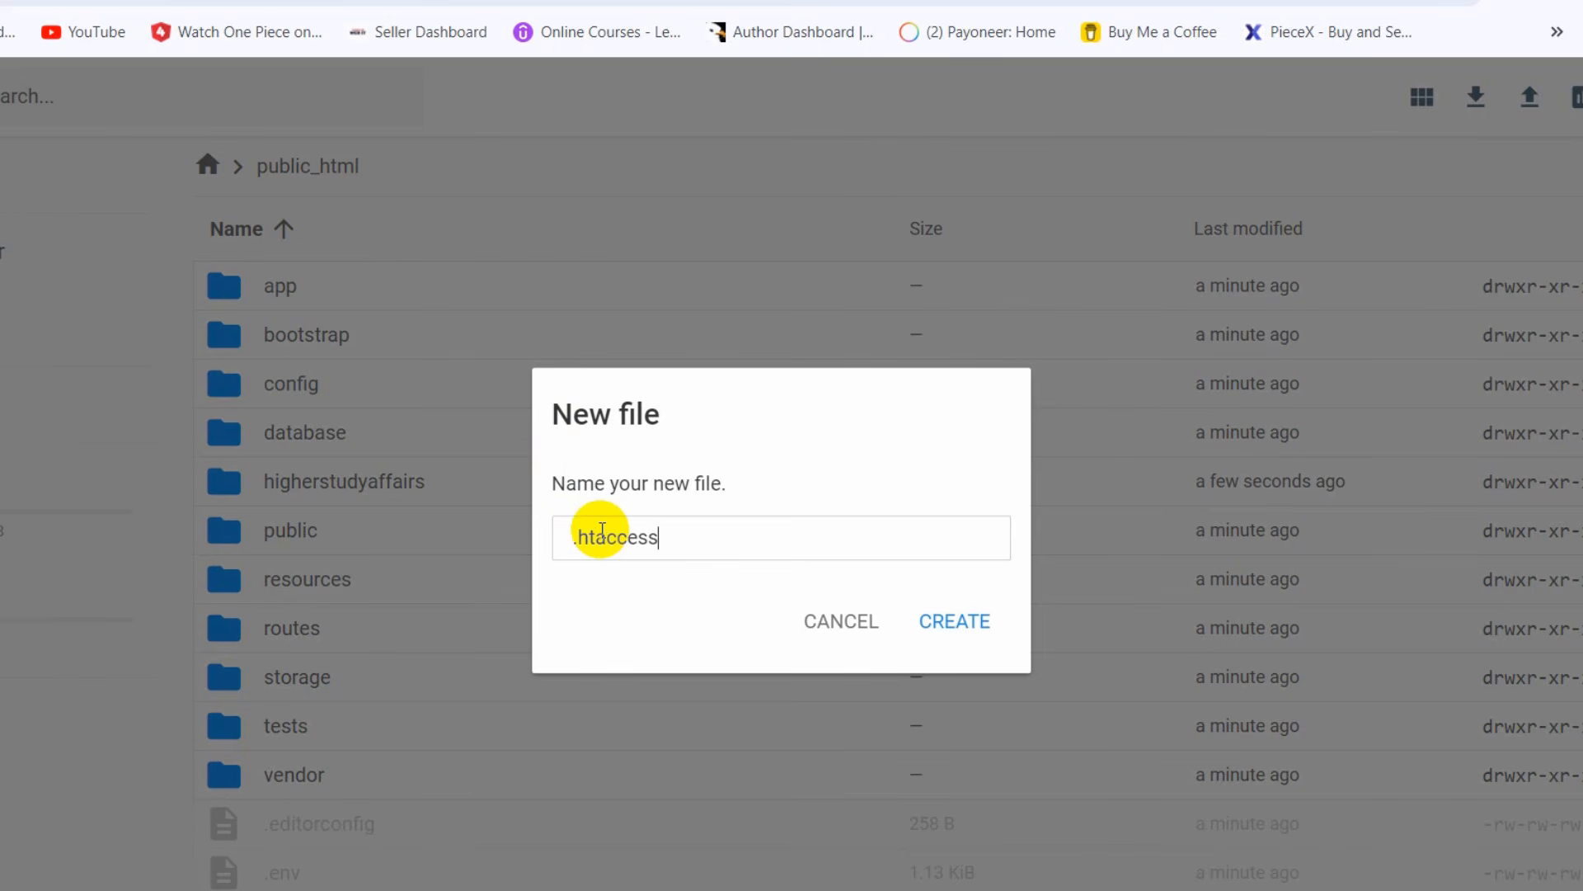
{"action": "left_click", "coordinate": [948, 621]}
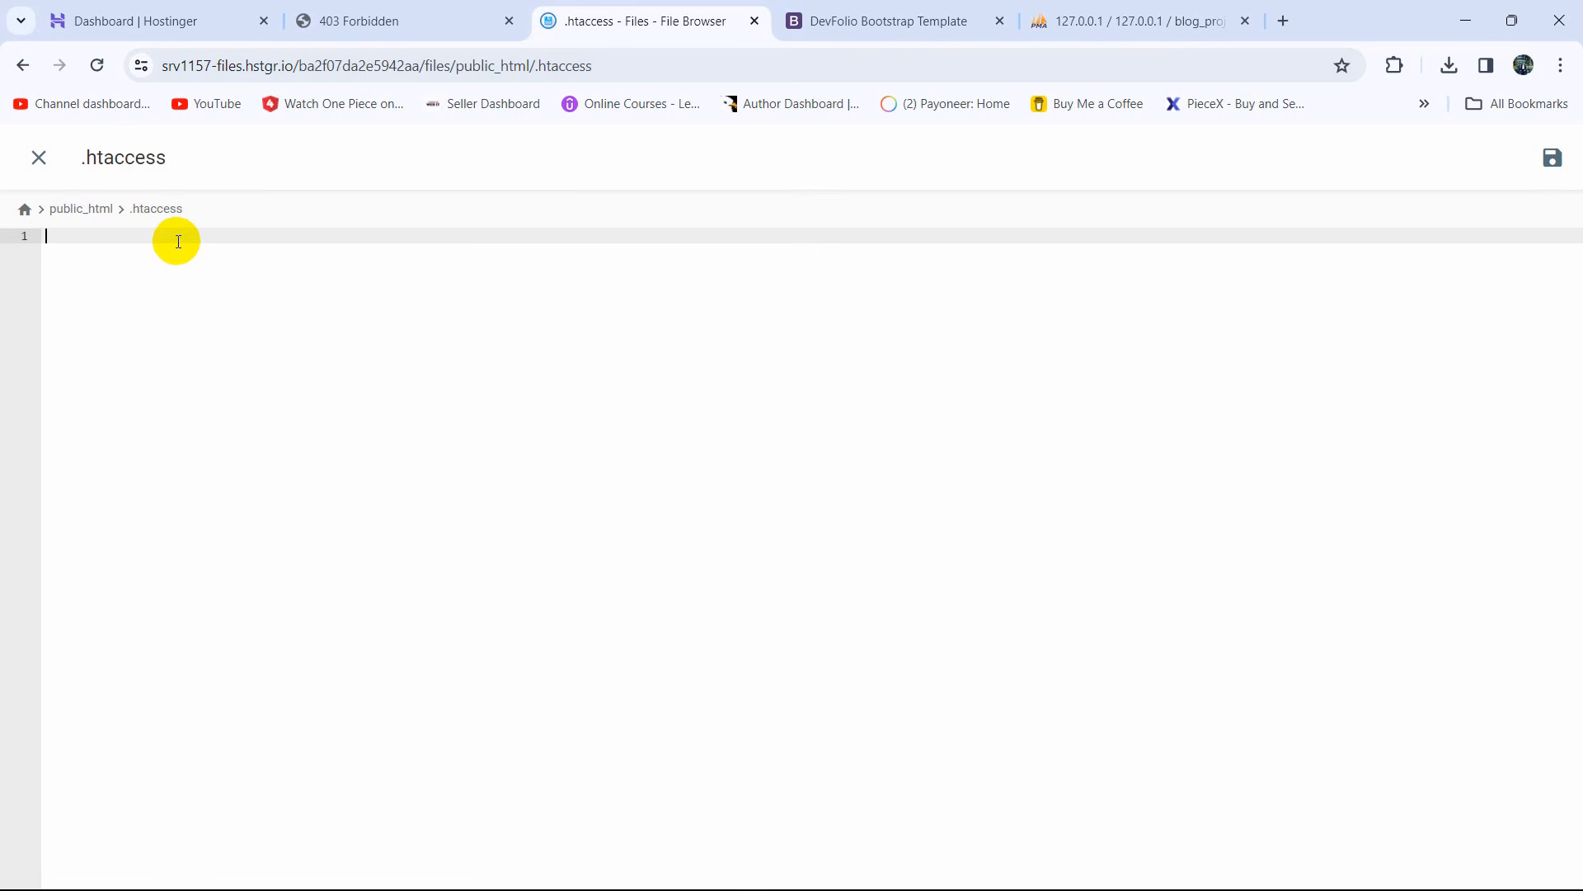
Step: Copy the complete mod_rewrite block from the IfModule note in Notepad into .htaccess, save the file and close it
{"action": "left_click", "coordinate": [306, 863]}
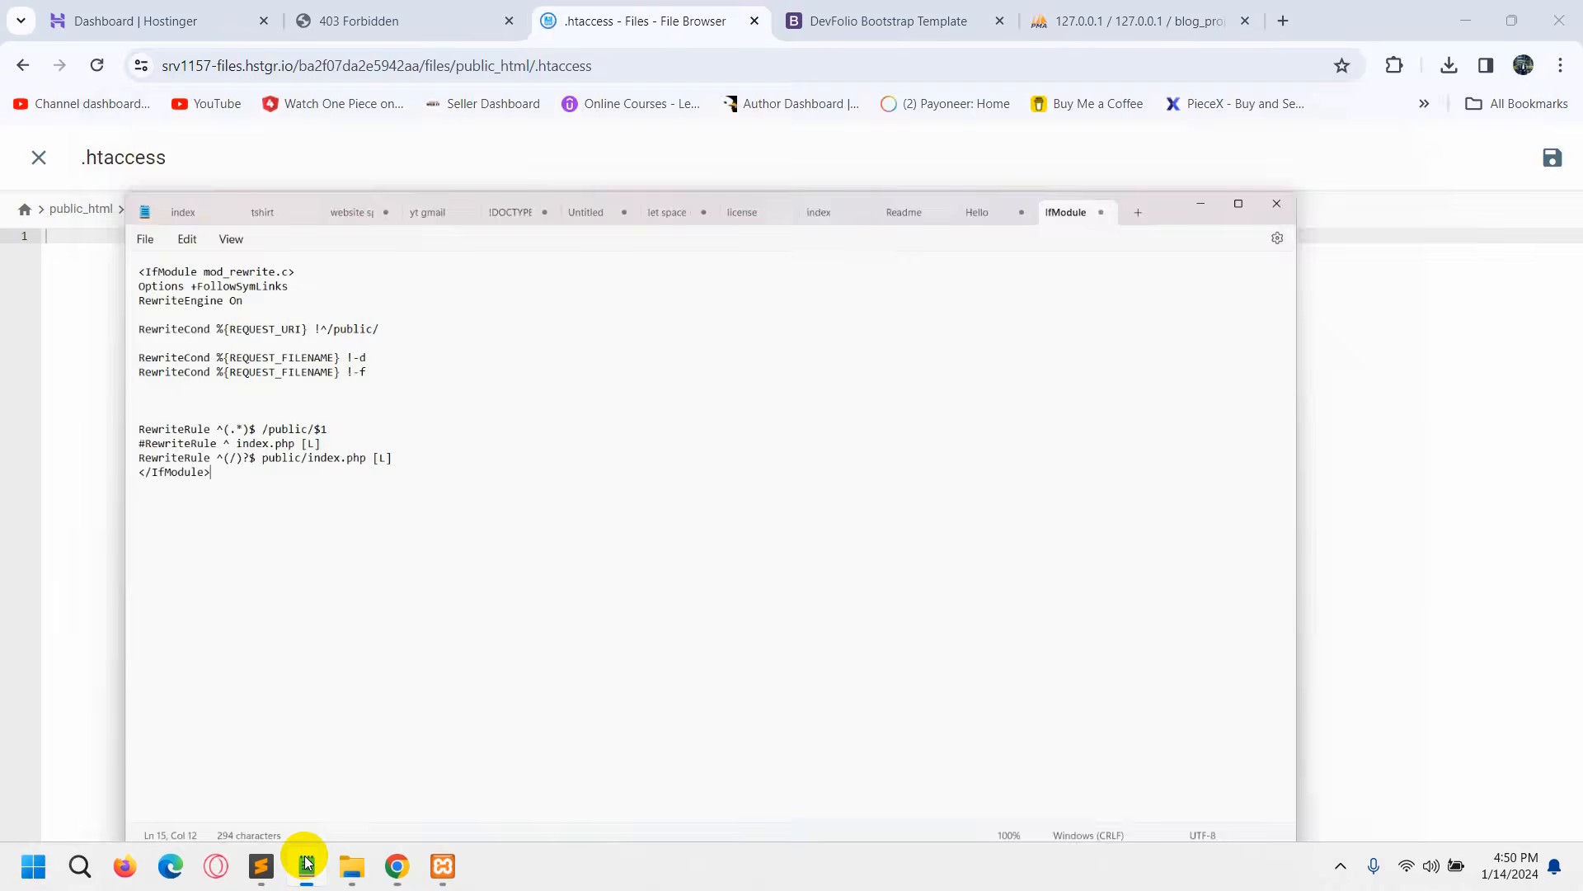
{"action": "left_click_drag", "start_coordinate": [230, 389], "coordinate": [126, 93]}
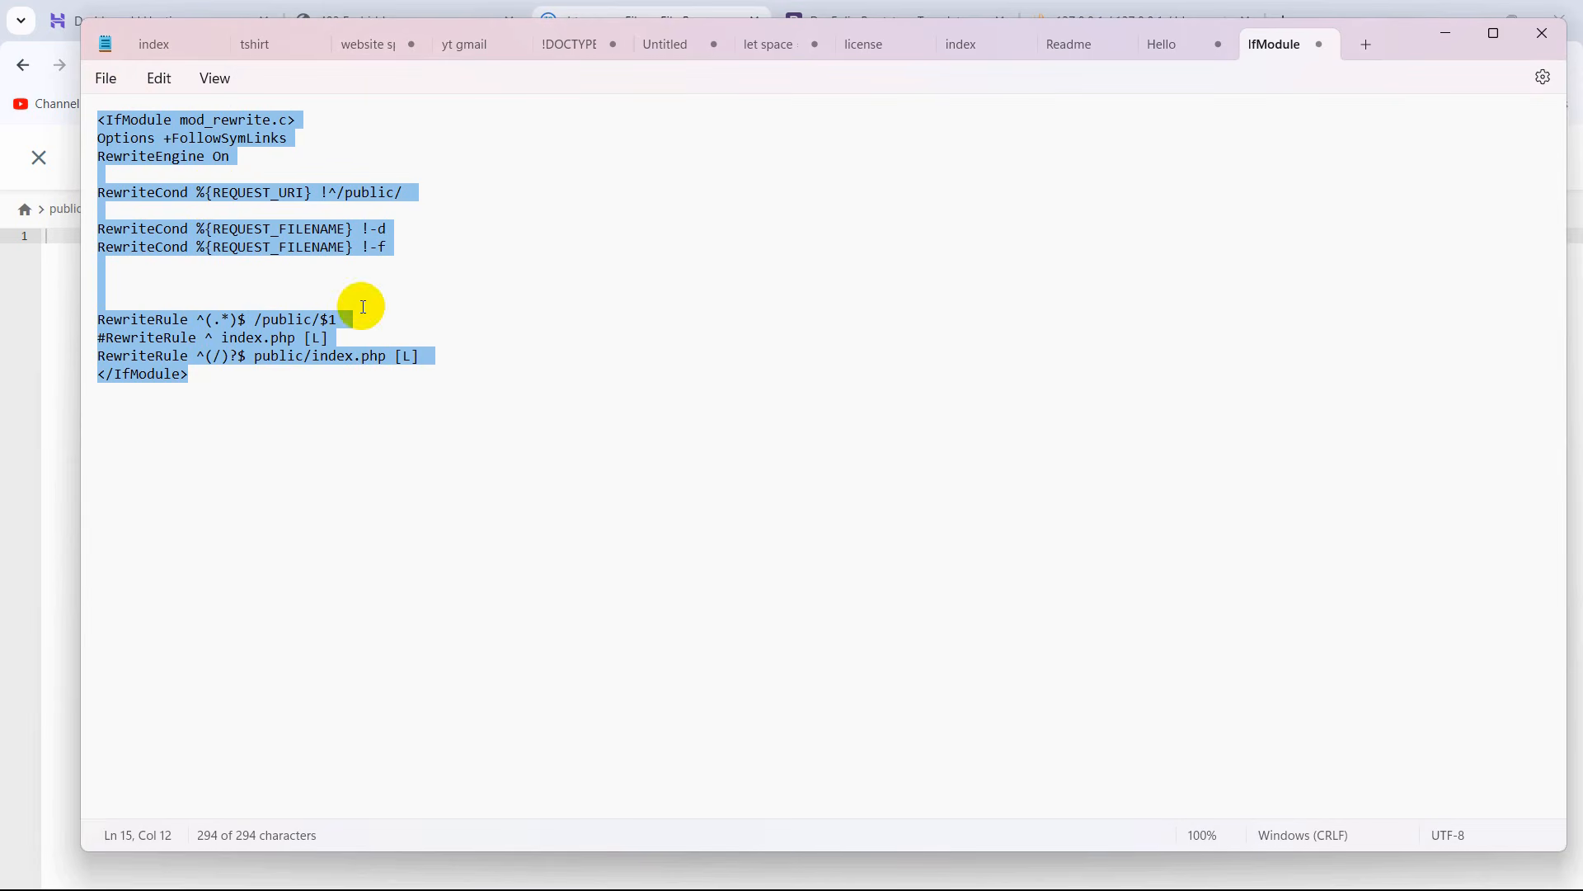
{"action": "left_click", "coordinate": [1445, 33]}
{"action": "type", "text": "<IfModule mod_rewrite.c> Options +FollowSymLinks RewriteEngine On  RewriteCond %{REQUEST_URI} !^/public/  RewriteCond %{REQUEST_FILENAME} !-d RewriteCond %{REQUEST_FILENAME} !-f    RewriteRule ^(.*)$ /public/$1 #RewriteRule ^ index.php [L] RewriteRule ^(/)?$ public/index.php [L] </IfModule>"}
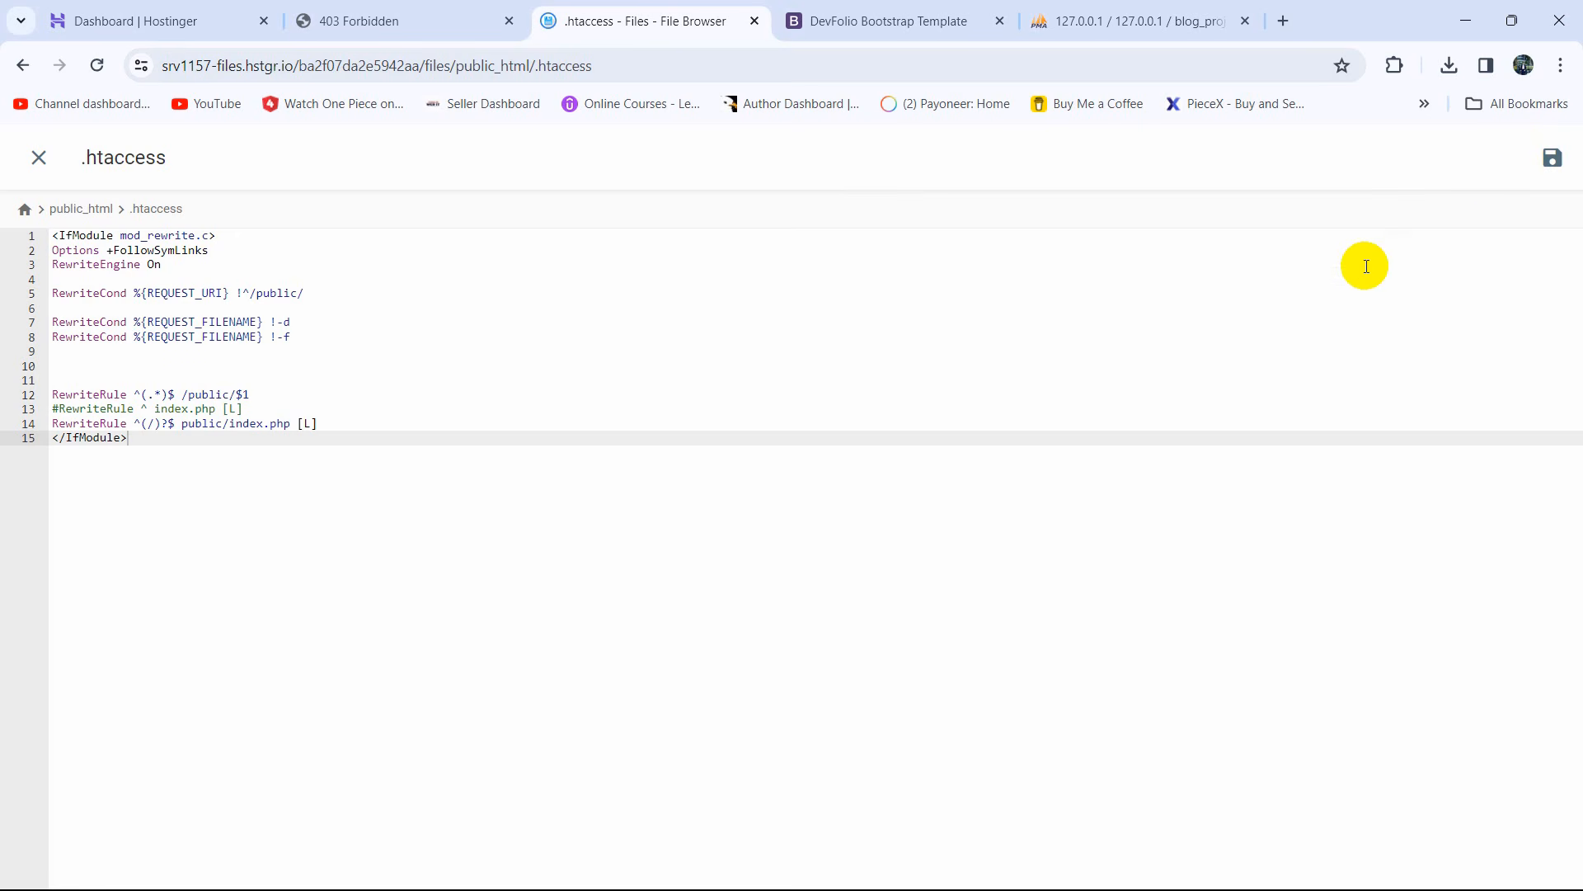
{"action": "left_click", "coordinate": [40, 159]}
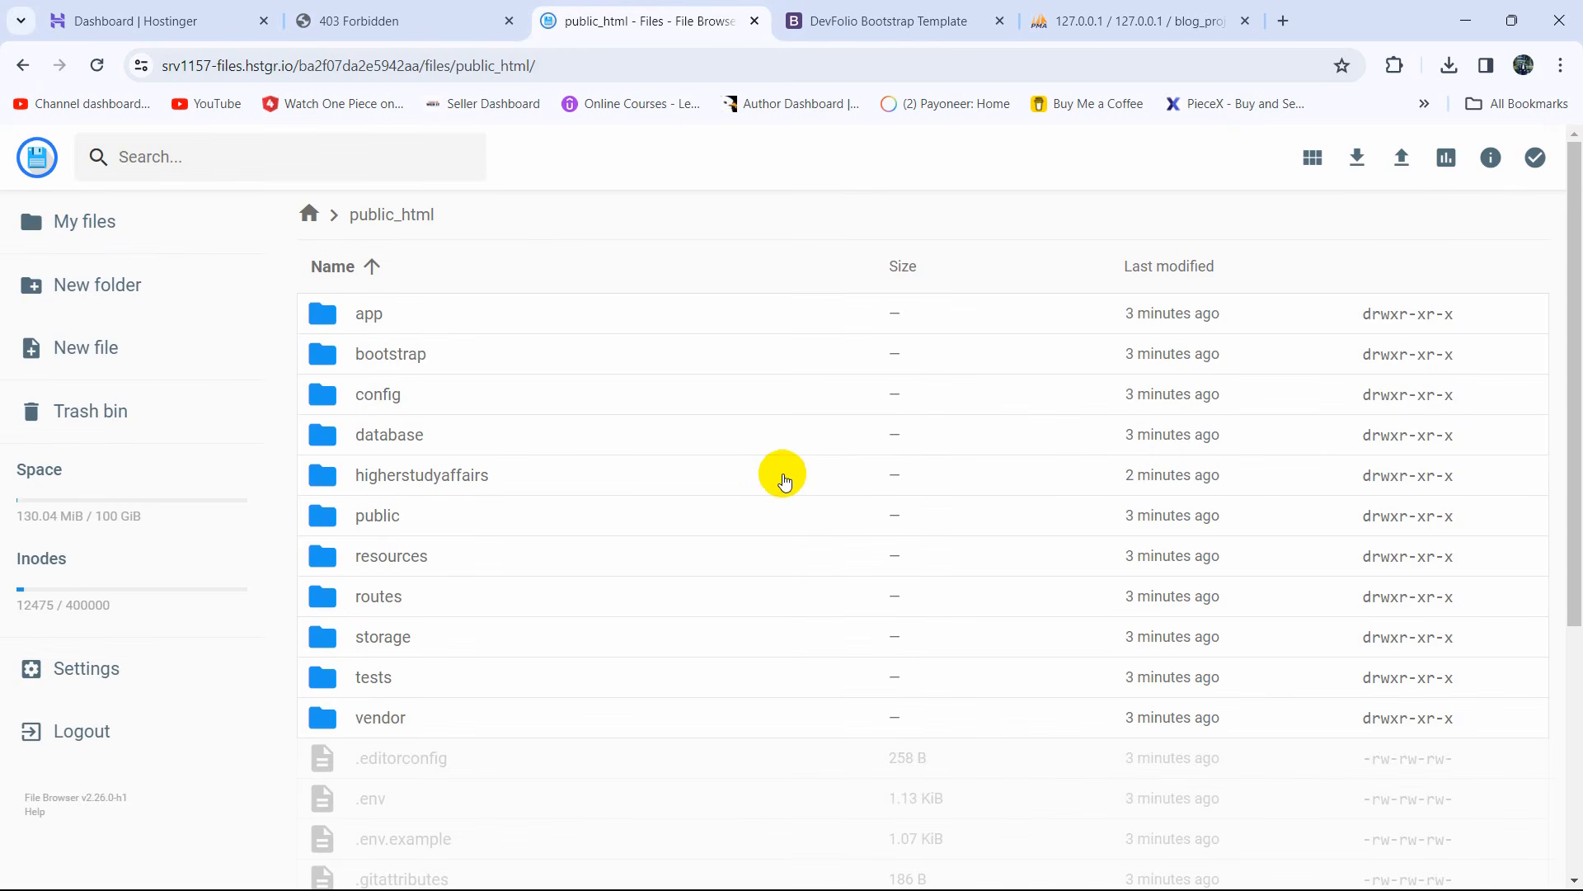
Step: Check that .htaccess is listed in public_html, and reload higherstudyaffairs.com to read its response
{"action": "scroll", "coordinate": [783, 481], "scroll_direction": "down", "scroll_amount": 5}
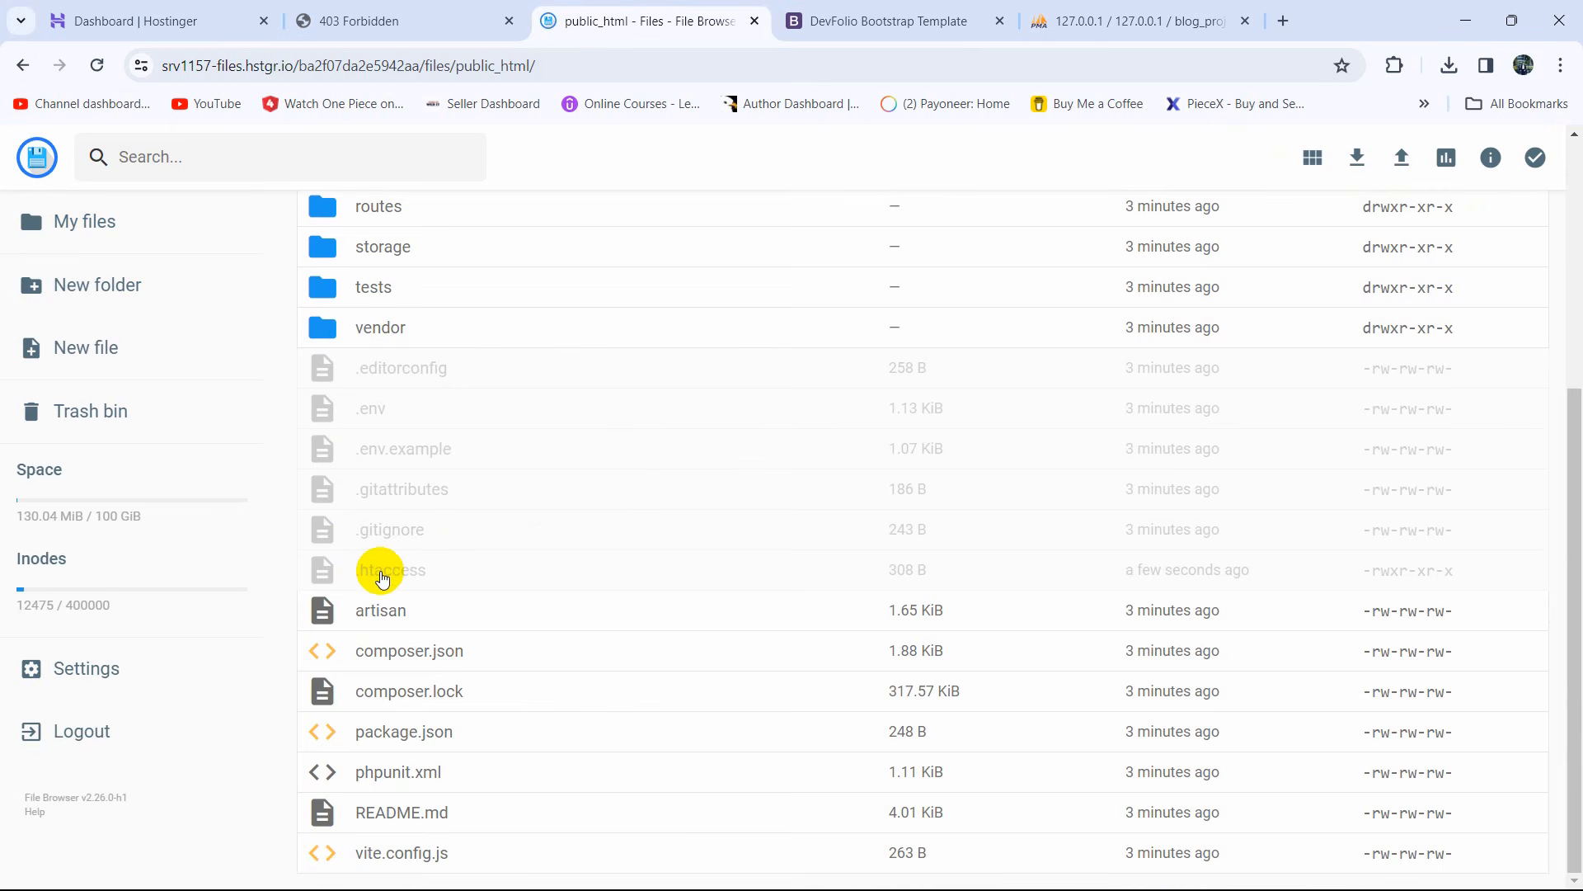
{"action": "left_click", "coordinate": [407, 16]}
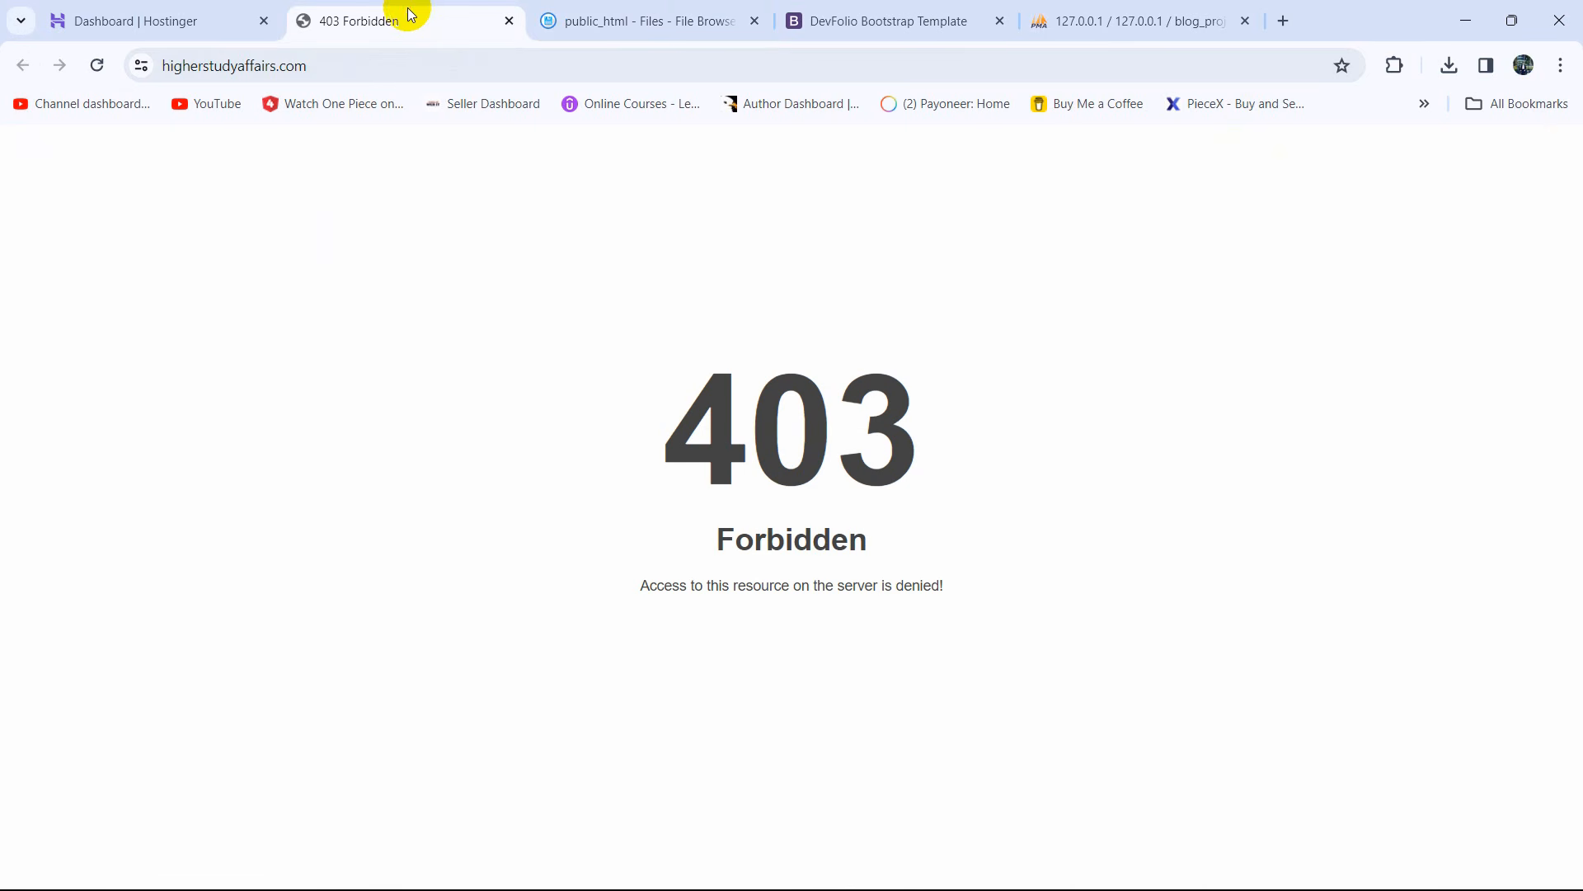
{"action": "left_click", "coordinate": [94, 71]}
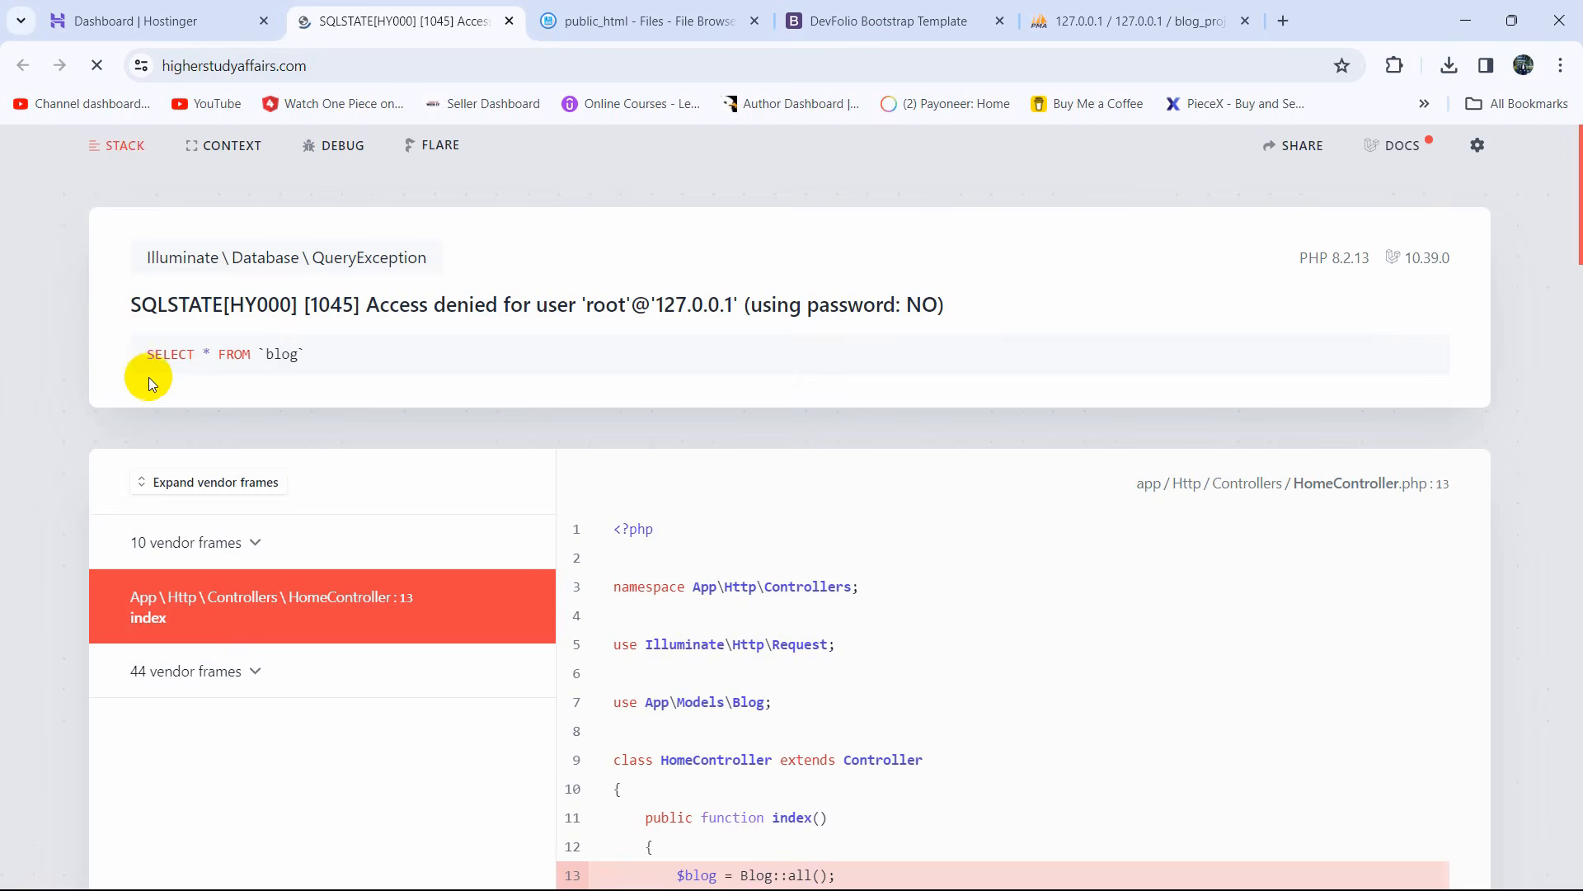
{"action": "left_click_drag", "start_coordinate": [112, 308], "coordinate": [930, 302]}
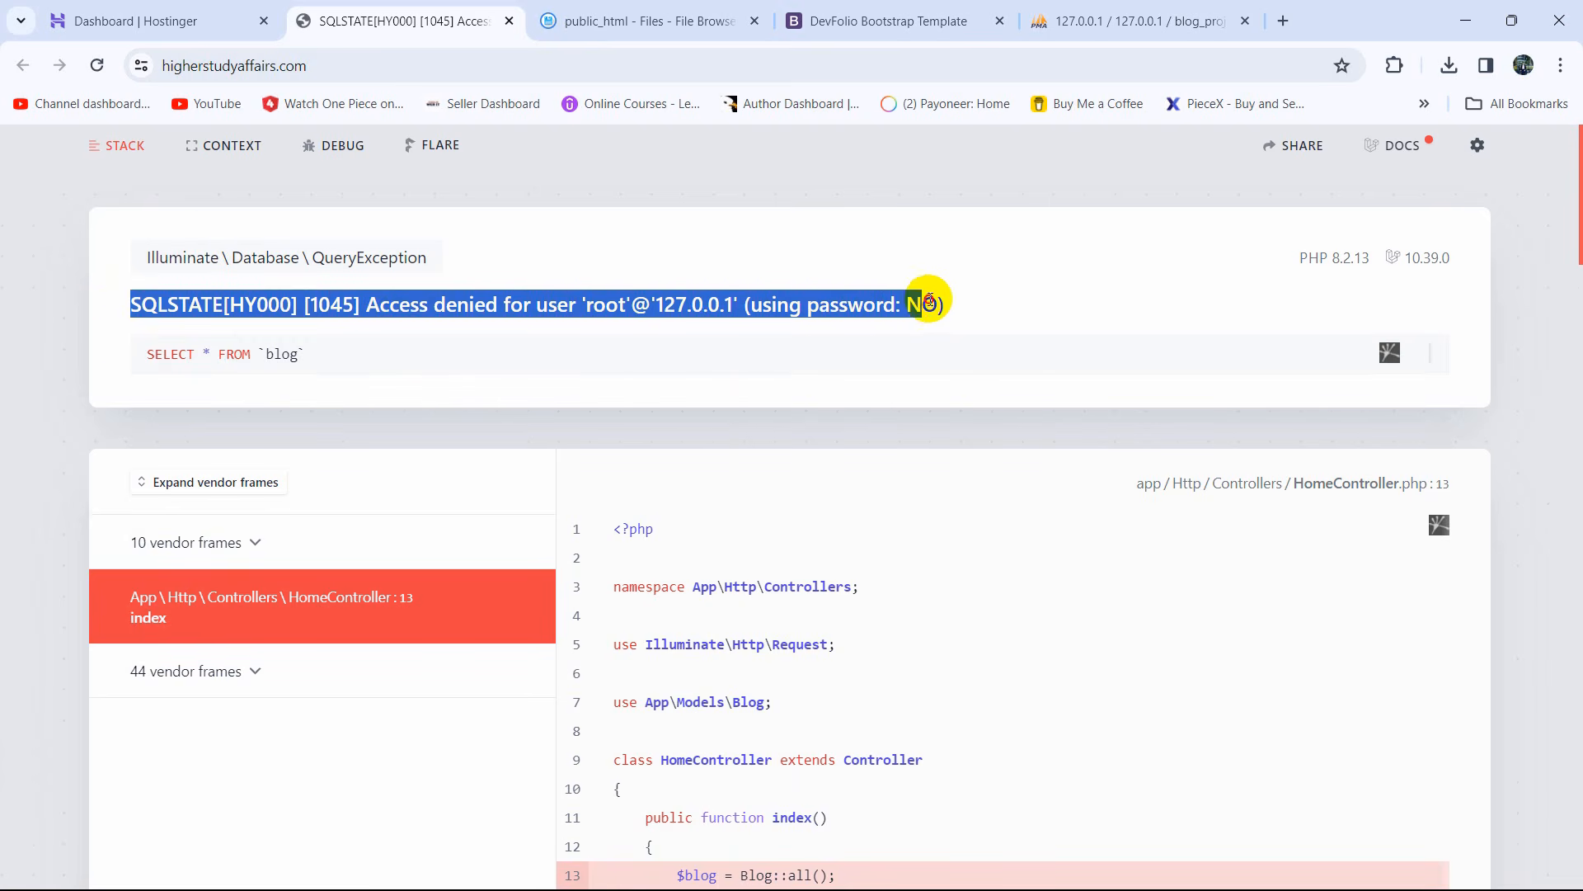
{"action": "left_click", "coordinate": [1002, 304]}
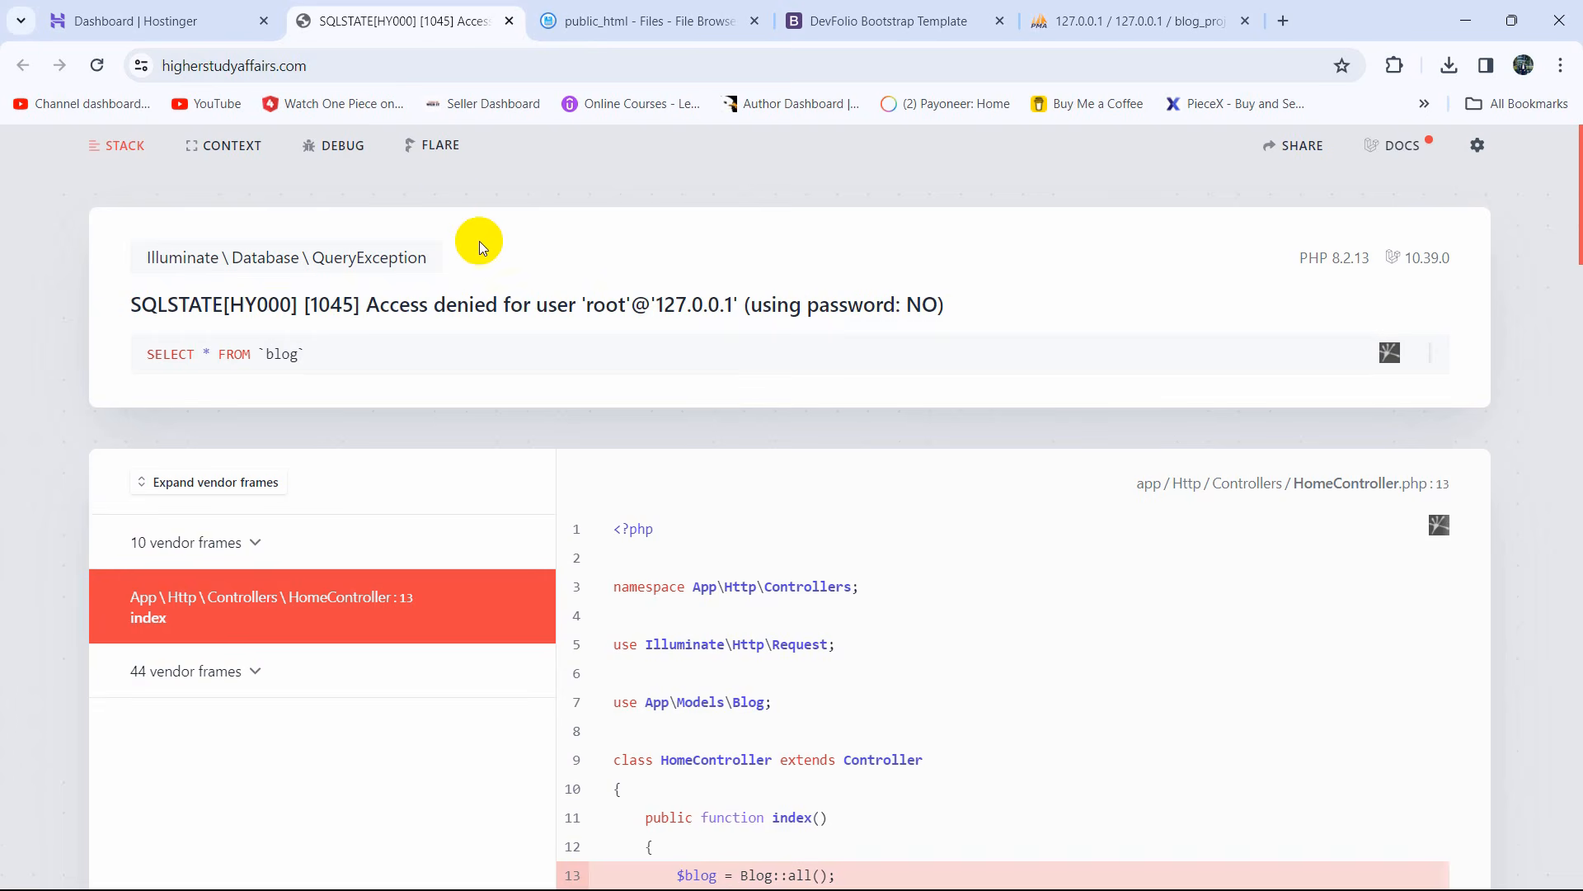
Step: Open the MySQL database management page for higherstudyaffairs.com in Hostinger and review the name, username and password fields for a new database
{"action": "left_click", "coordinate": [173, 20]}
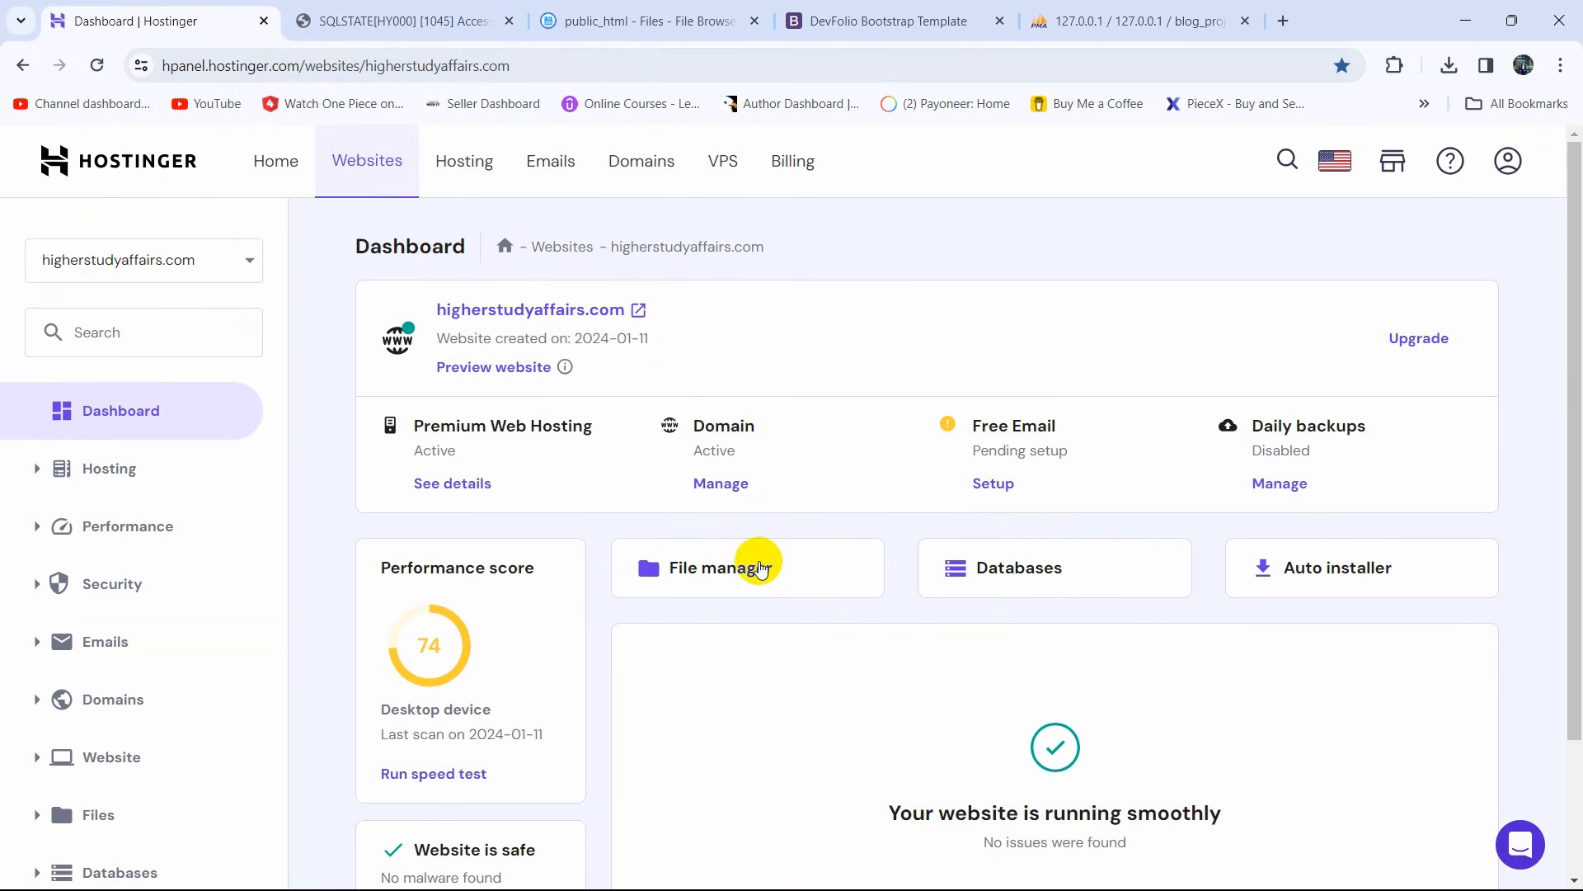
{"action": "left_click", "coordinate": [1034, 572]}
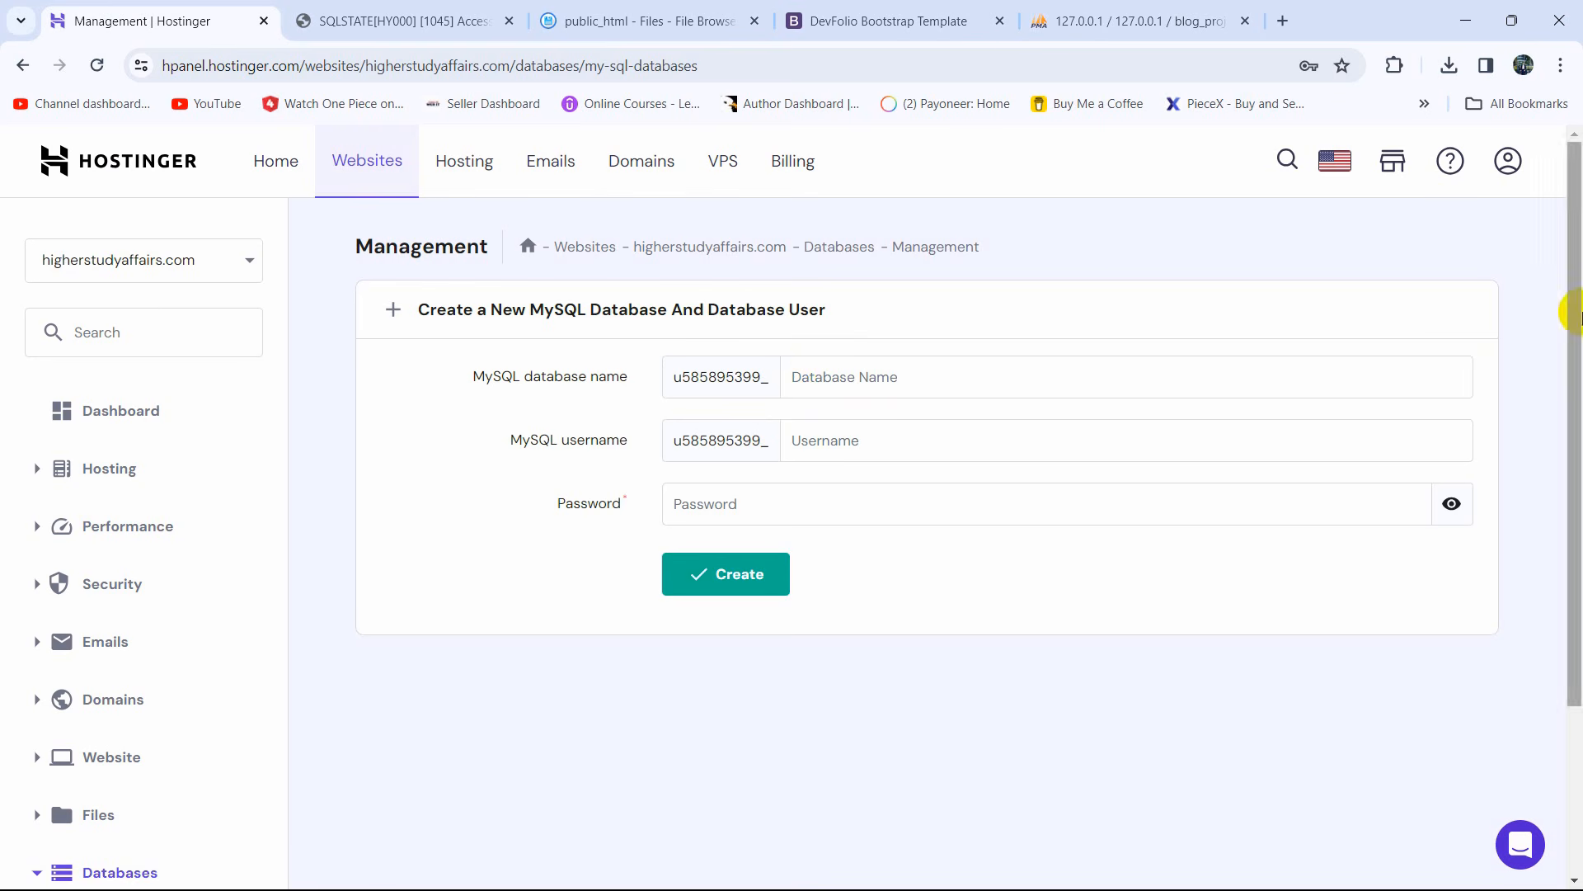
{"action": "left_click_drag", "start_coordinate": [415, 378], "coordinate": [672, 390]}
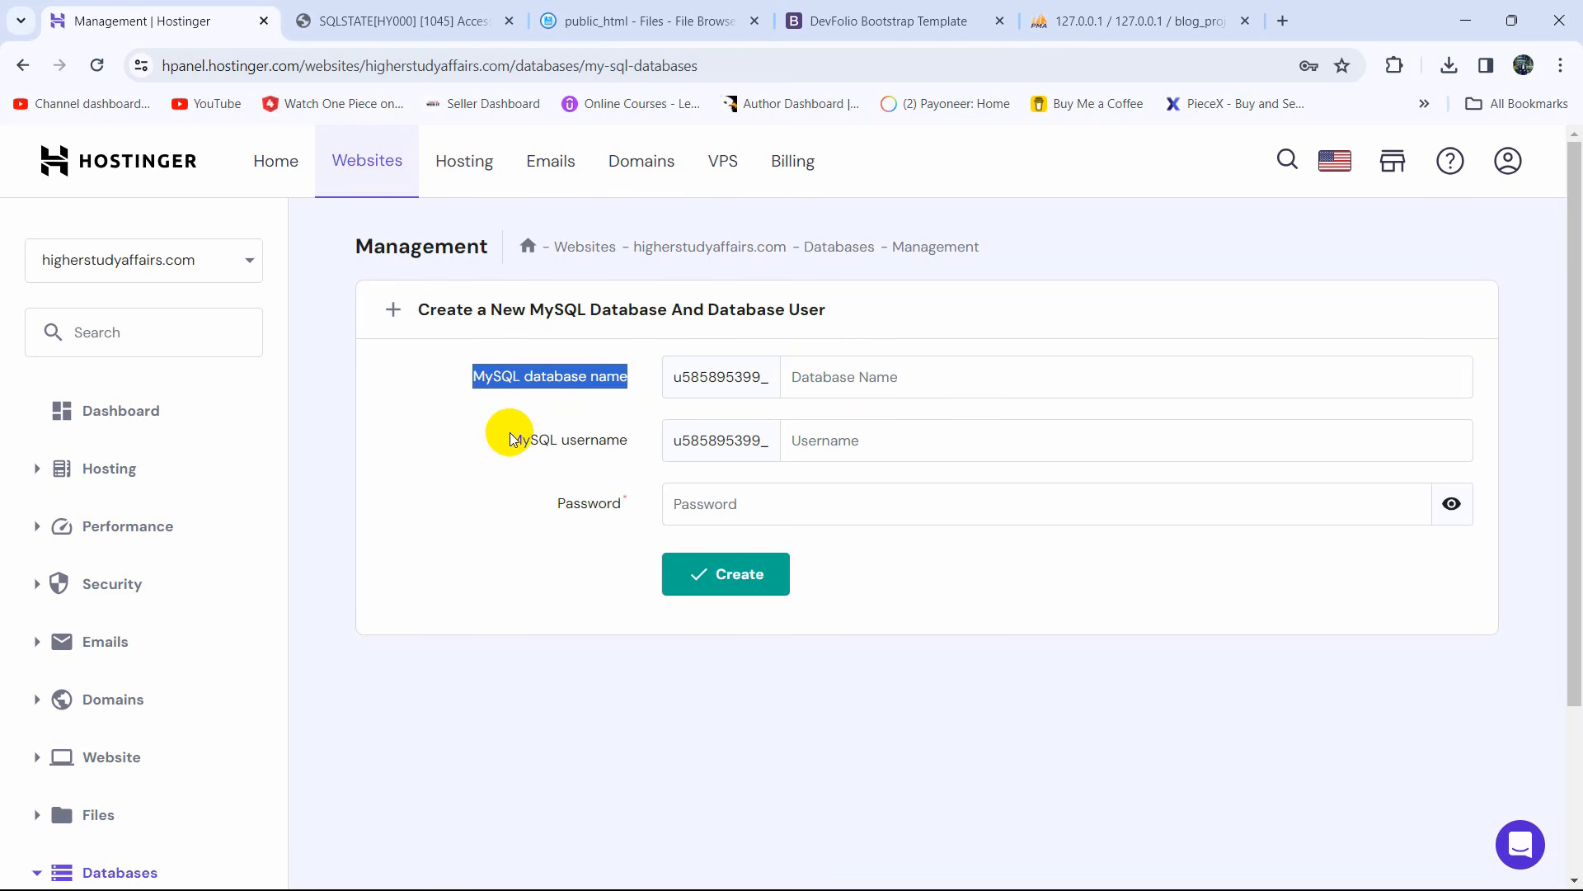
{"action": "left_click_drag", "start_coordinate": [507, 440], "coordinate": [636, 438]}
{"action": "left_click_drag", "start_coordinate": [540, 510], "coordinate": [636, 501]}
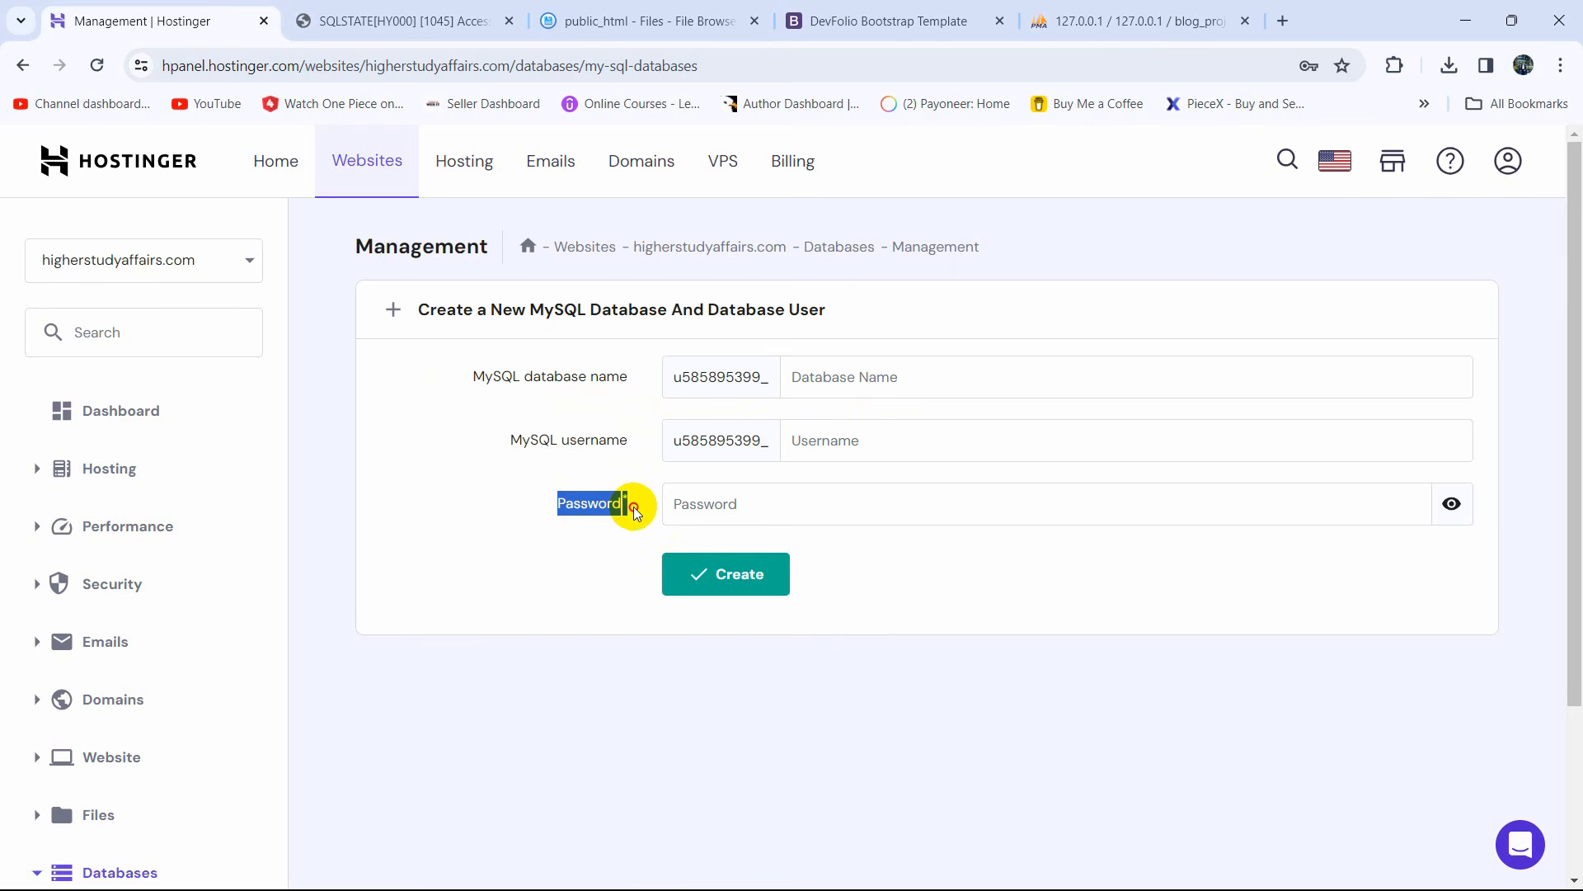
{"action": "left_click", "coordinate": [590, 501]}
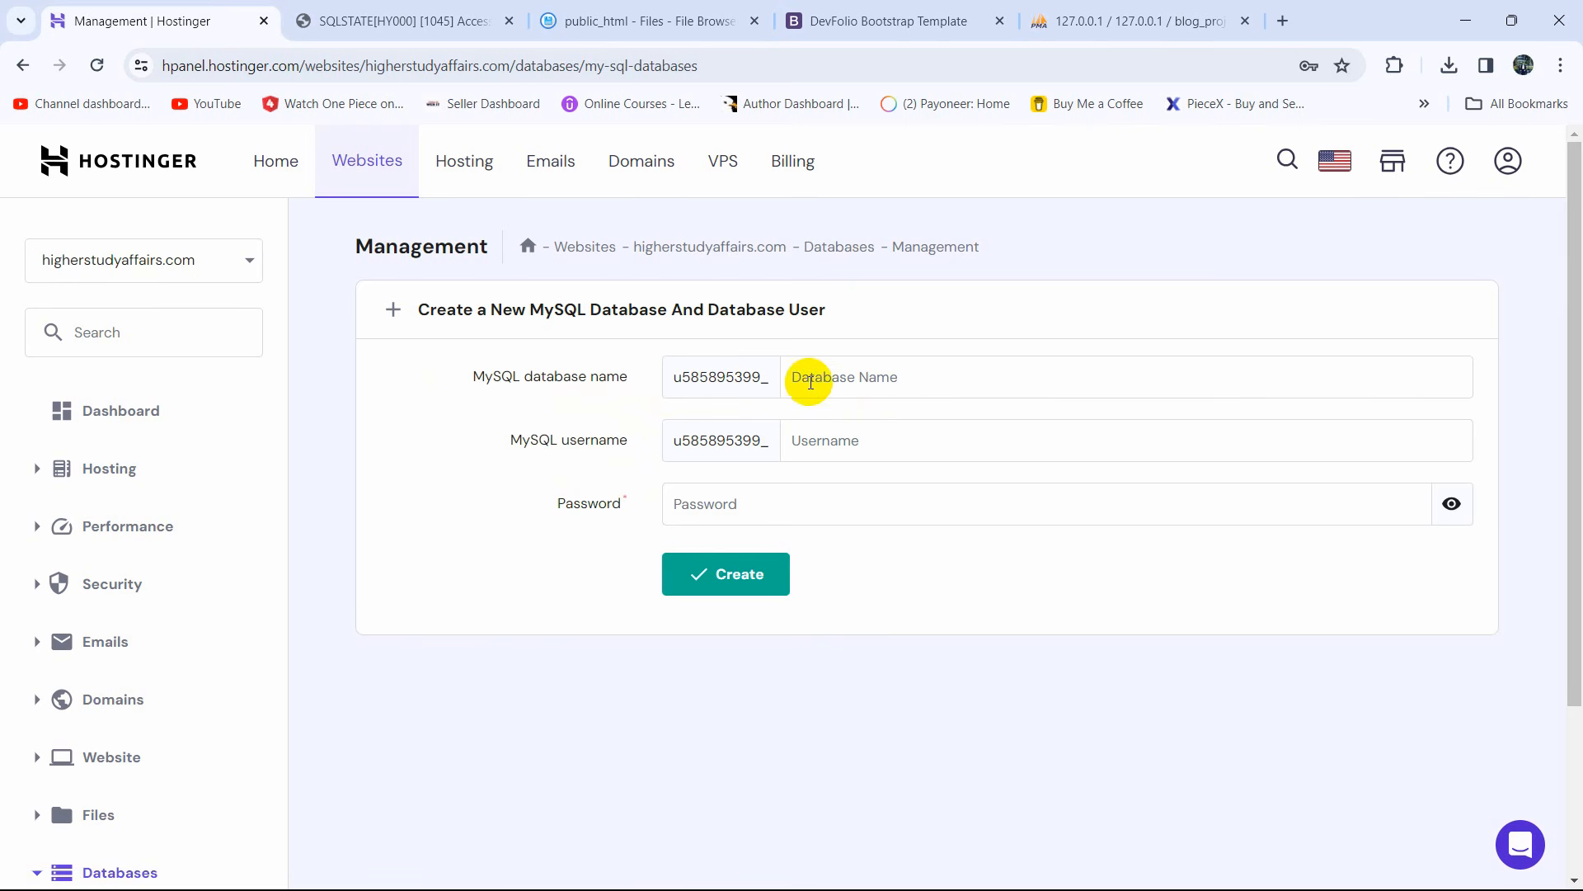
Step: Set both the MySQL database name and the MySQL username to higherstudy, and enter the database password
{"action": "left_click", "coordinate": [829, 392]}
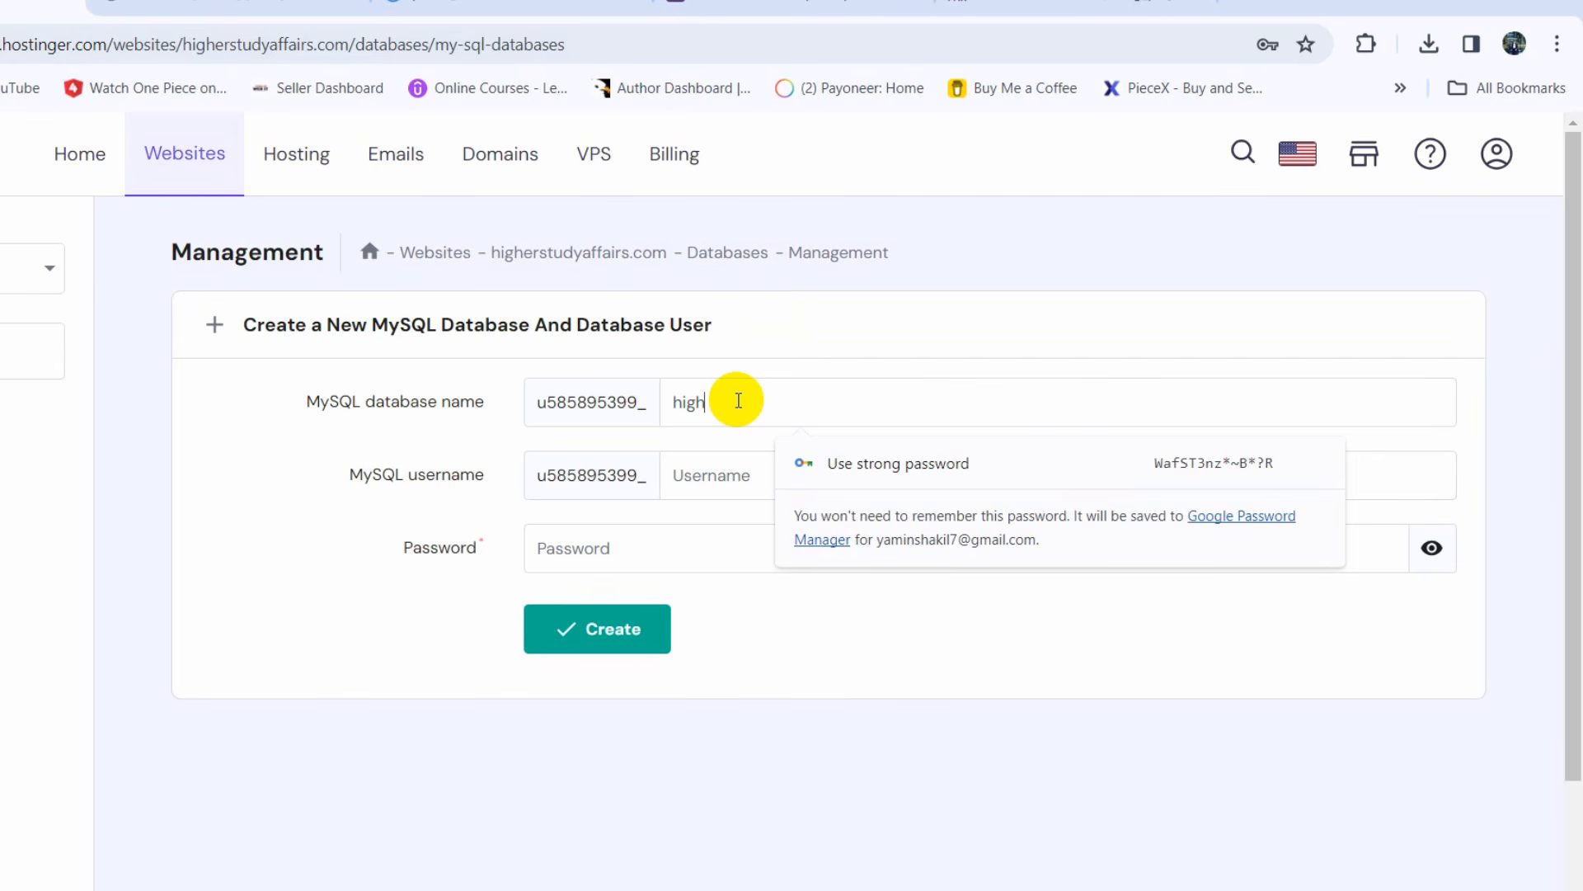
{"action": "type", "text": "higherstudy"}
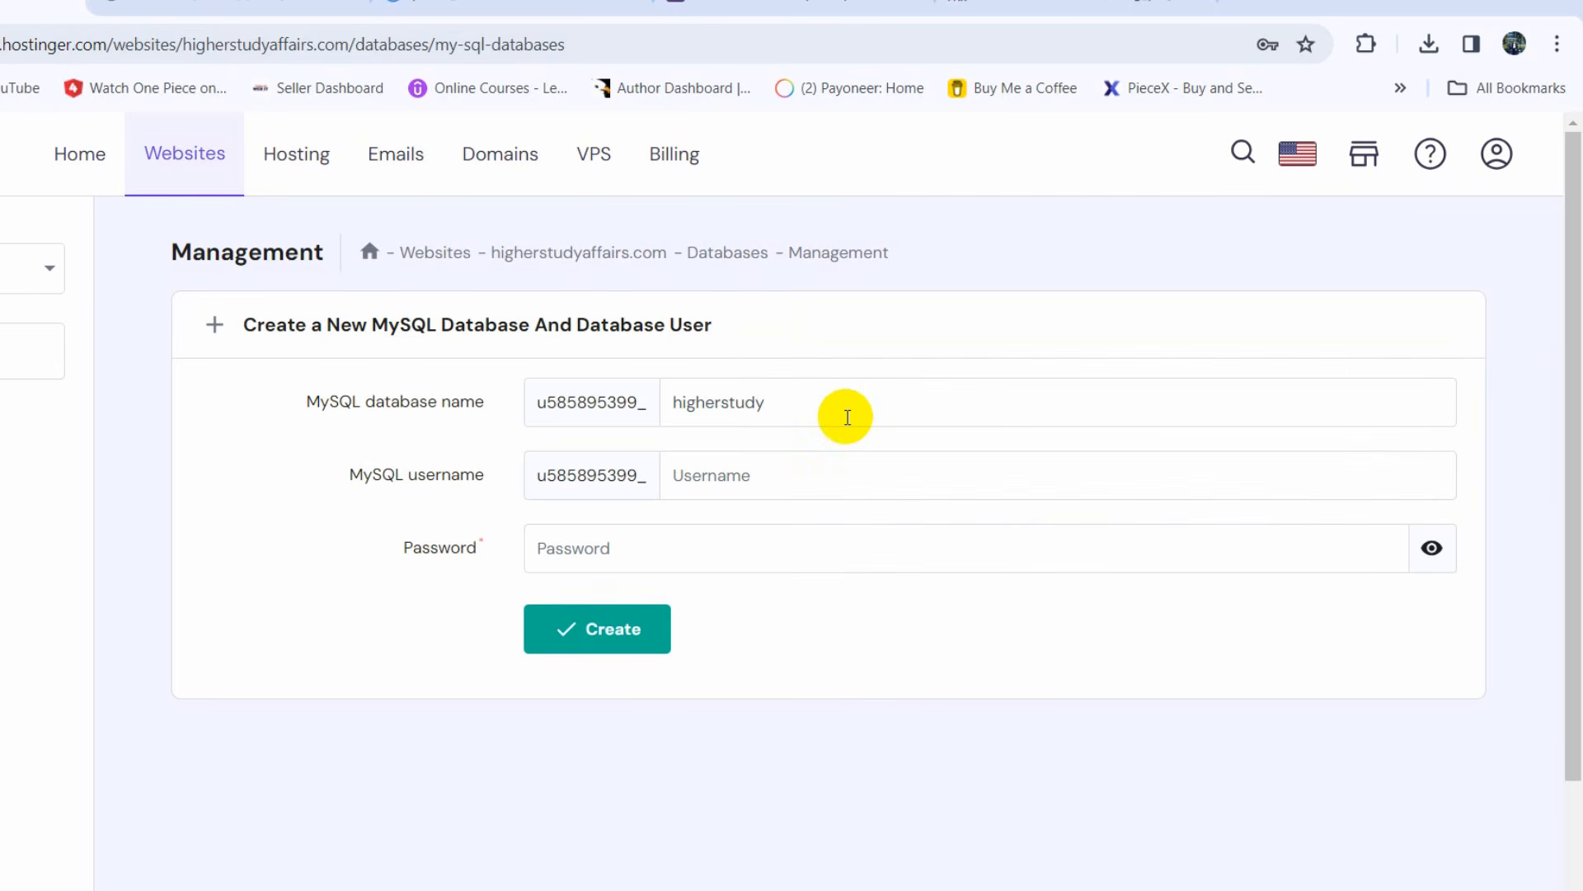
{"action": "double_click", "coordinate": [692, 402]}
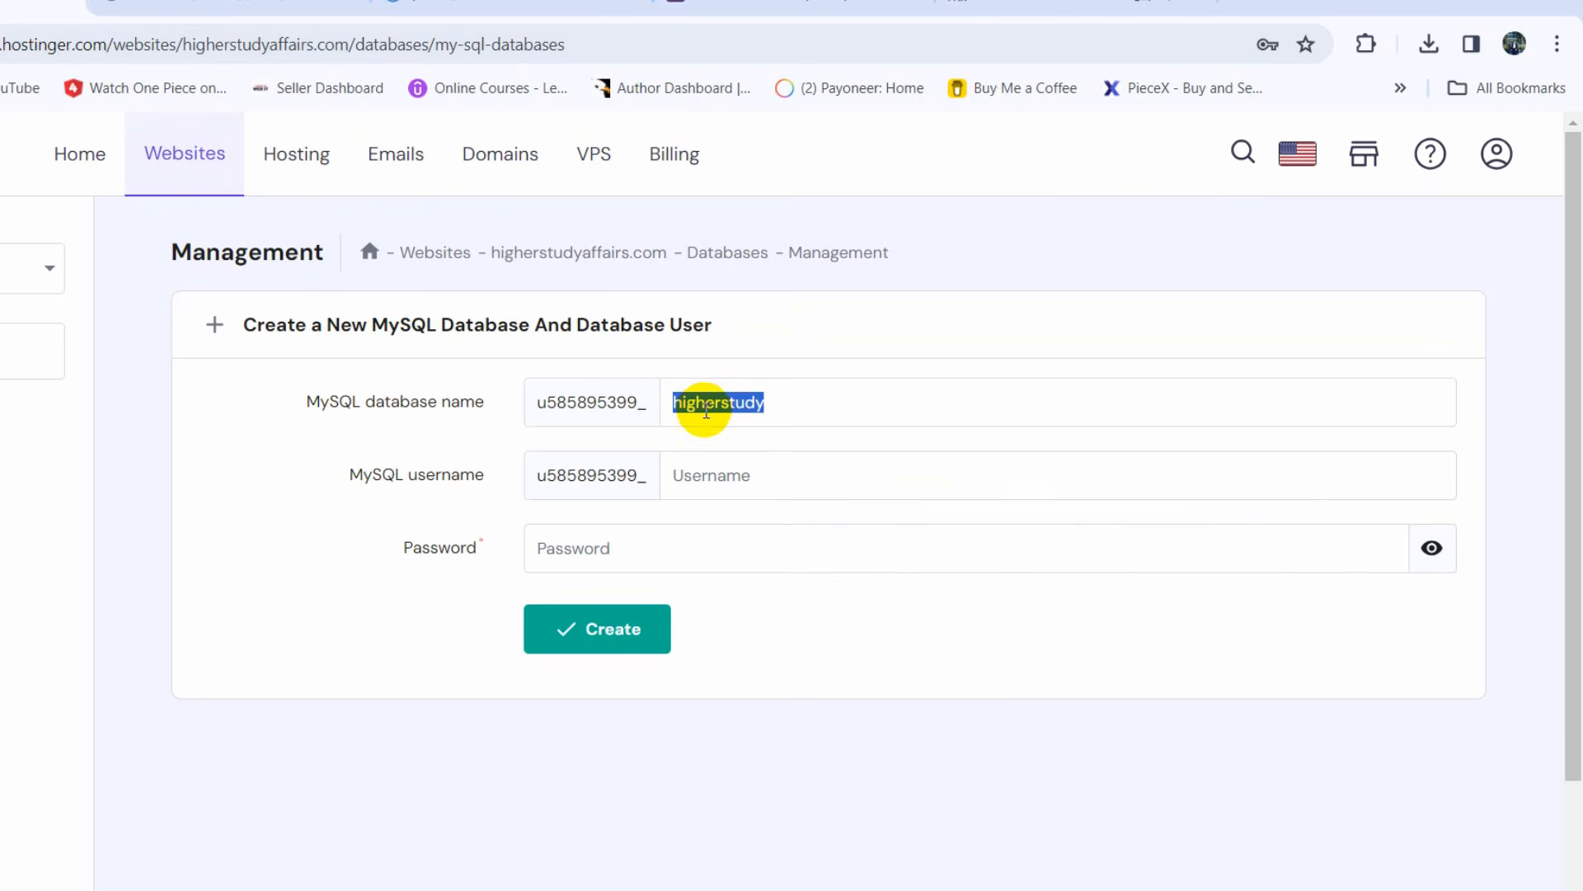
{"action": "key", "text": "ctrl+c"}
{"action": "left_click", "coordinate": [717, 464]}
{"action": "key", "text": "ctrl+v"}
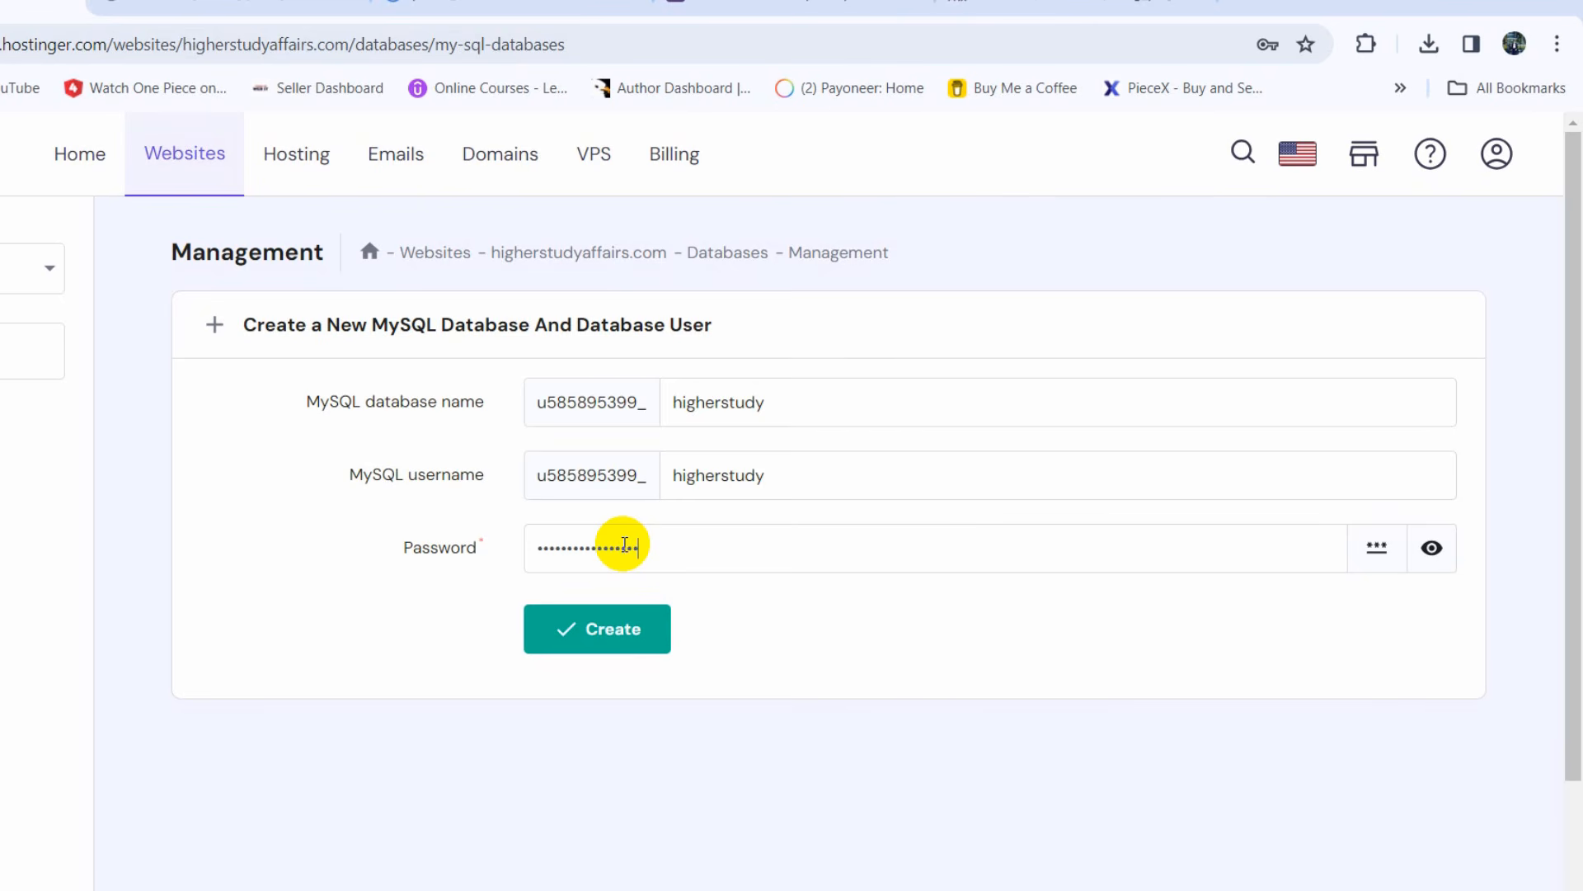
Step: Reveal the database password and copy it below the rewrite rules in the IfModule note in Notepad
{"action": "left_click_drag", "start_coordinate": [689, 548], "coordinate": [531, 548]}
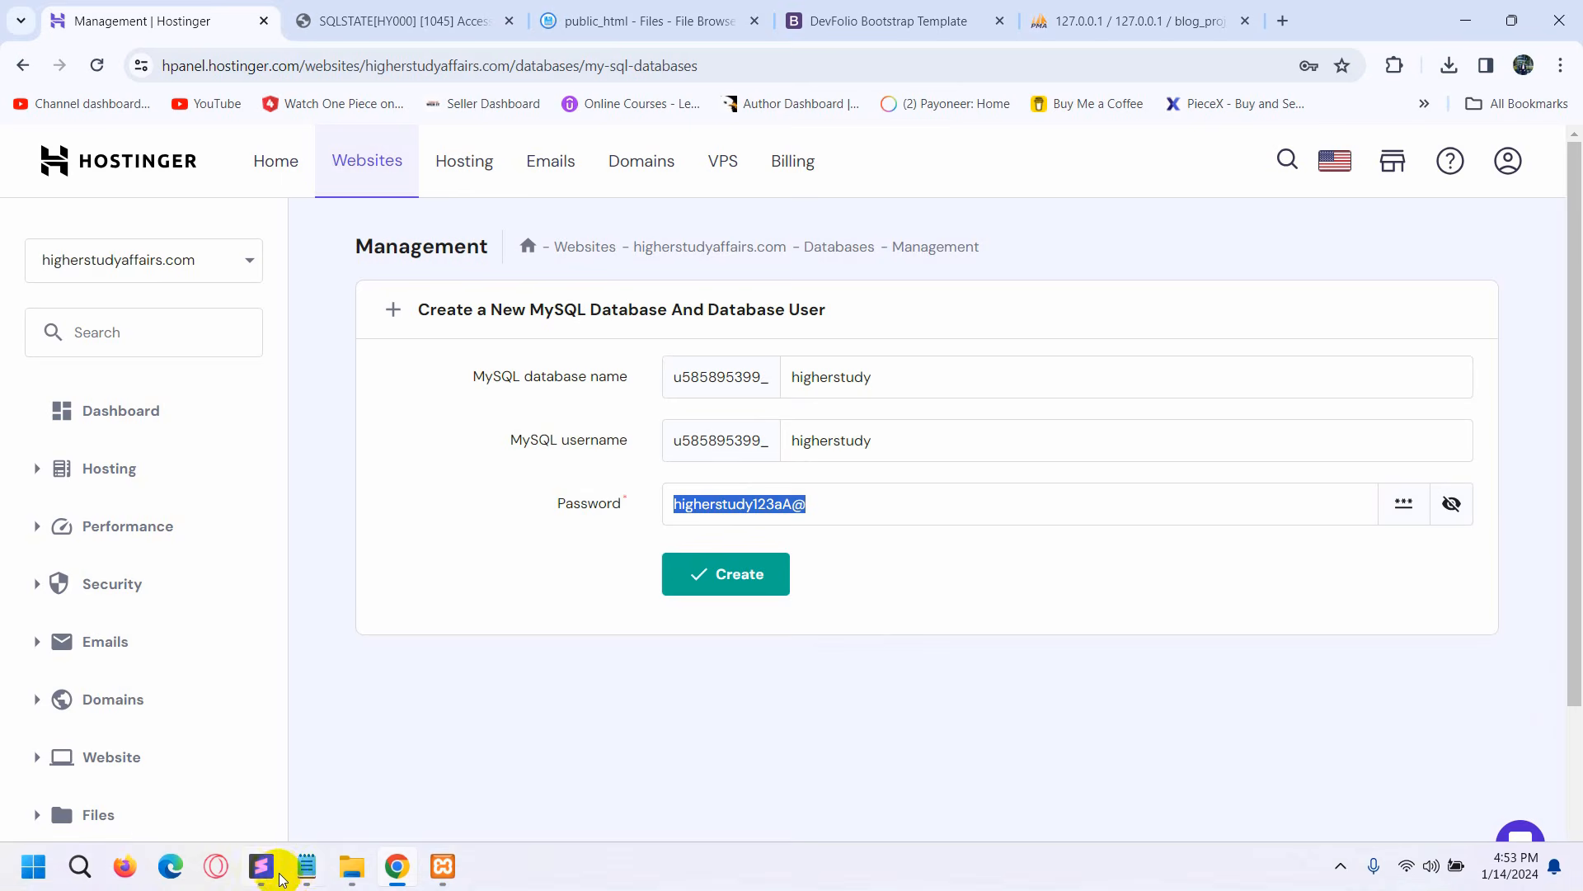
{"action": "left_click", "coordinate": [307, 866]}
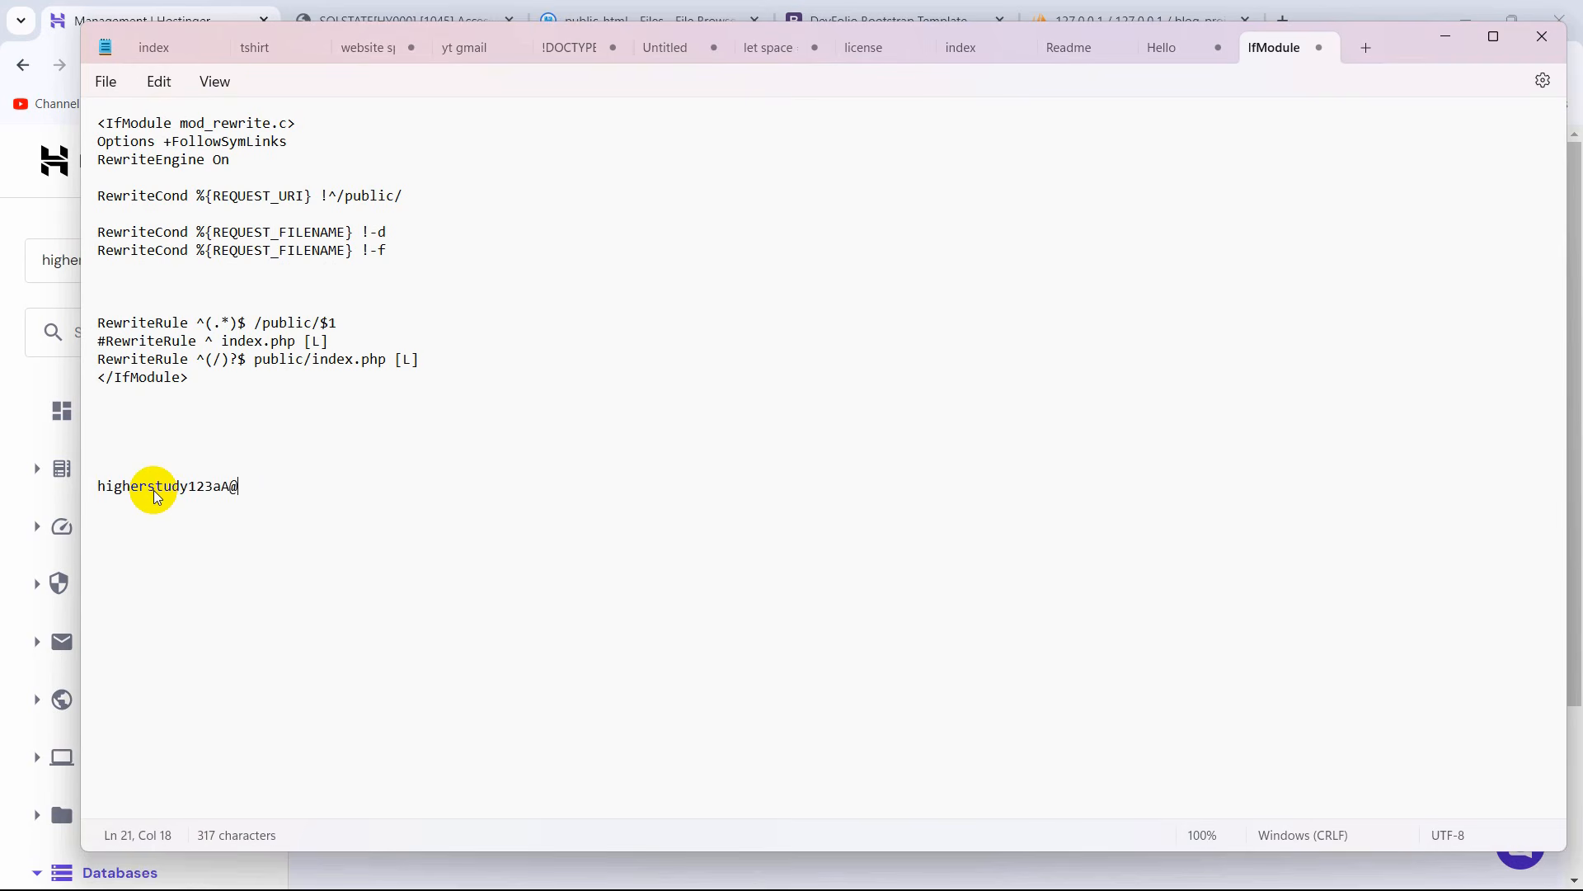
{"action": "scroll", "coordinate": [248, 509], "scroll_direction": "up", "scroll_amount": 2}
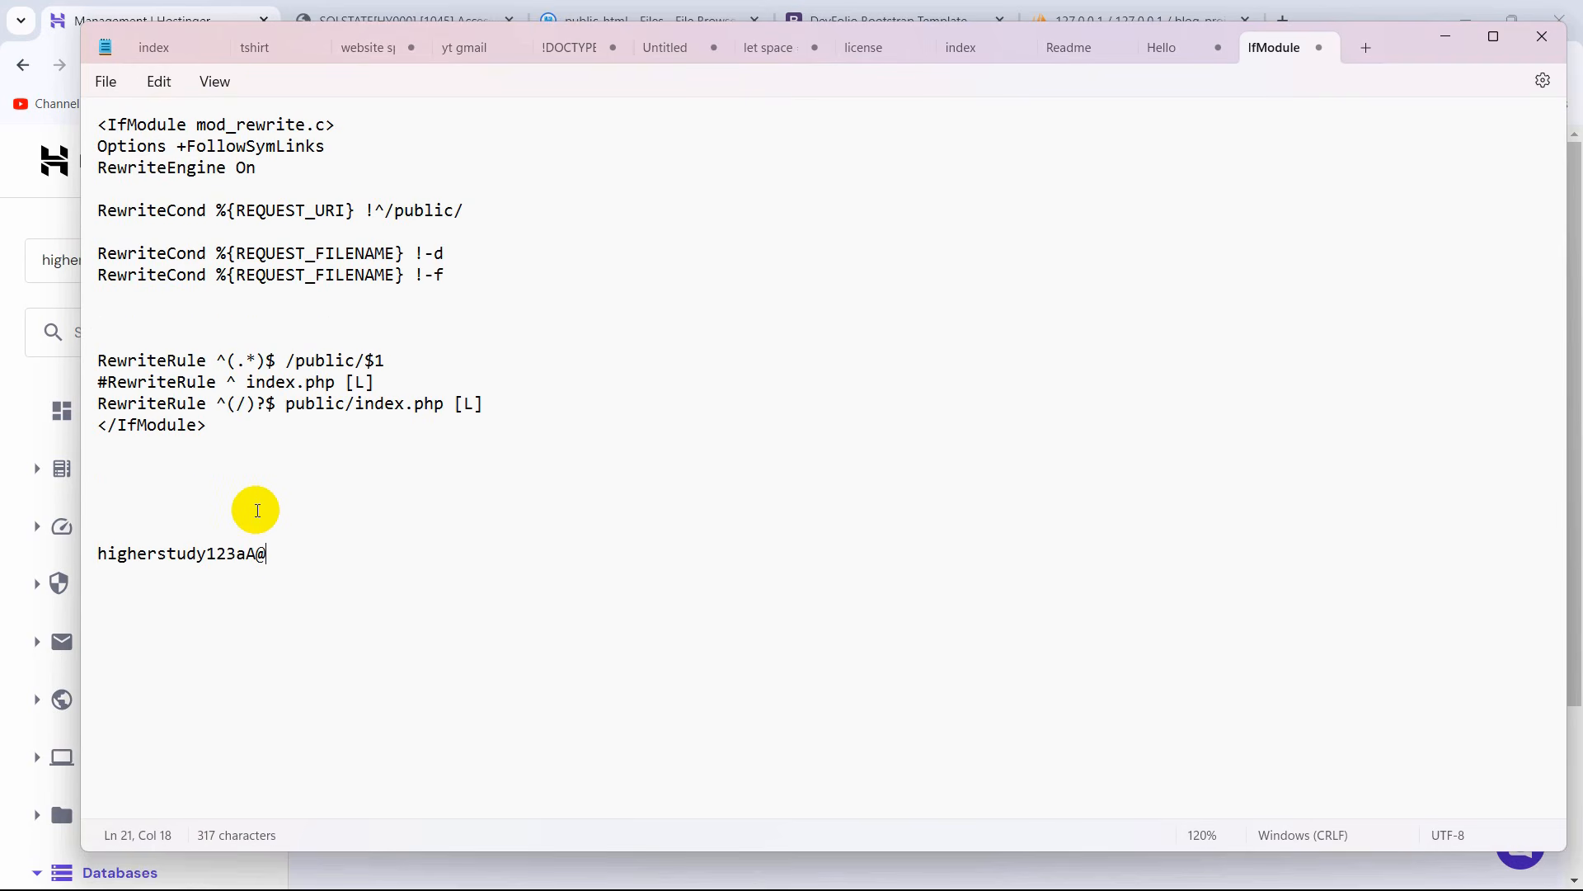
{"action": "left_click_drag", "start_coordinate": [280, 554], "coordinate": [114, 554]}
{"action": "left_click", "coordinate": [298, 551]}
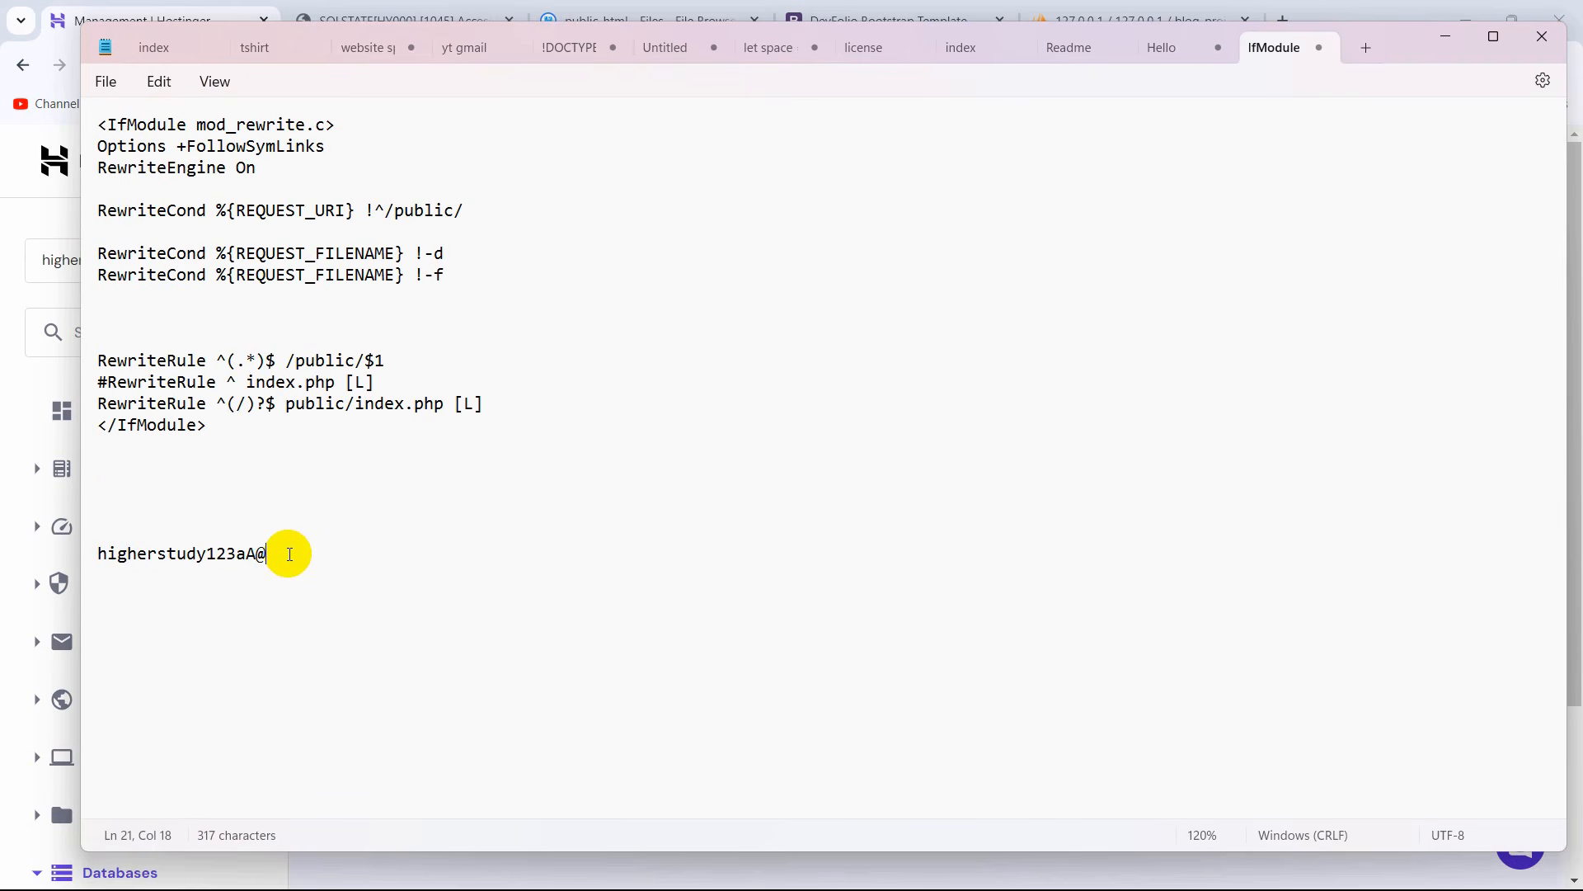
{"action": "left_click", "coordinate": [1446, 36]}
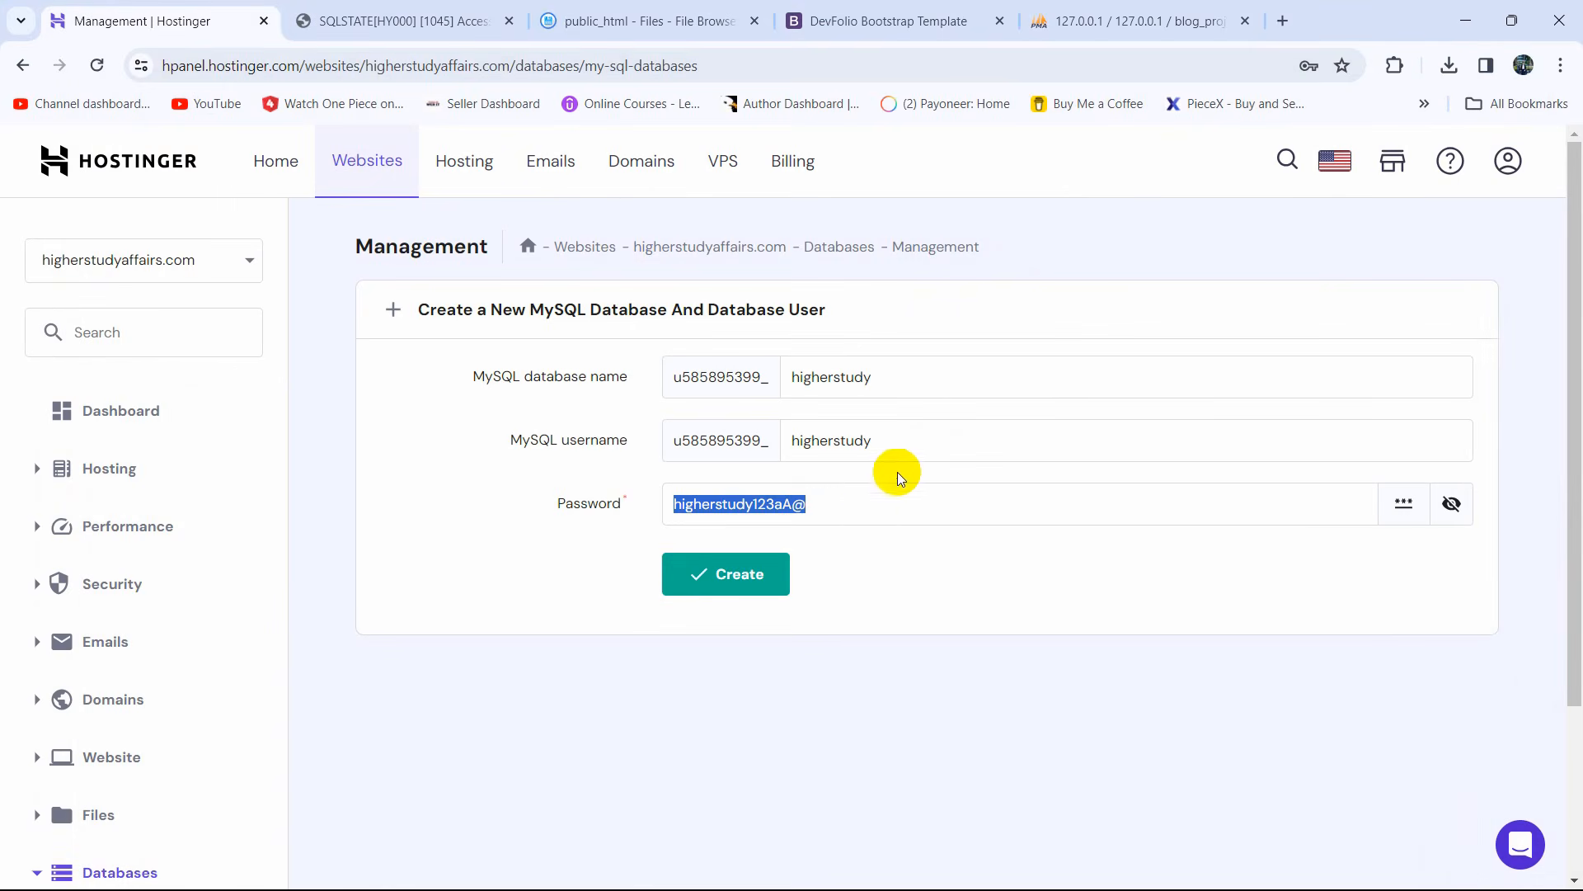
Step: Create the MySQL database and user, and check both names in the list of current databases
{"action": "left_click", "coordinate": [857, 581]}
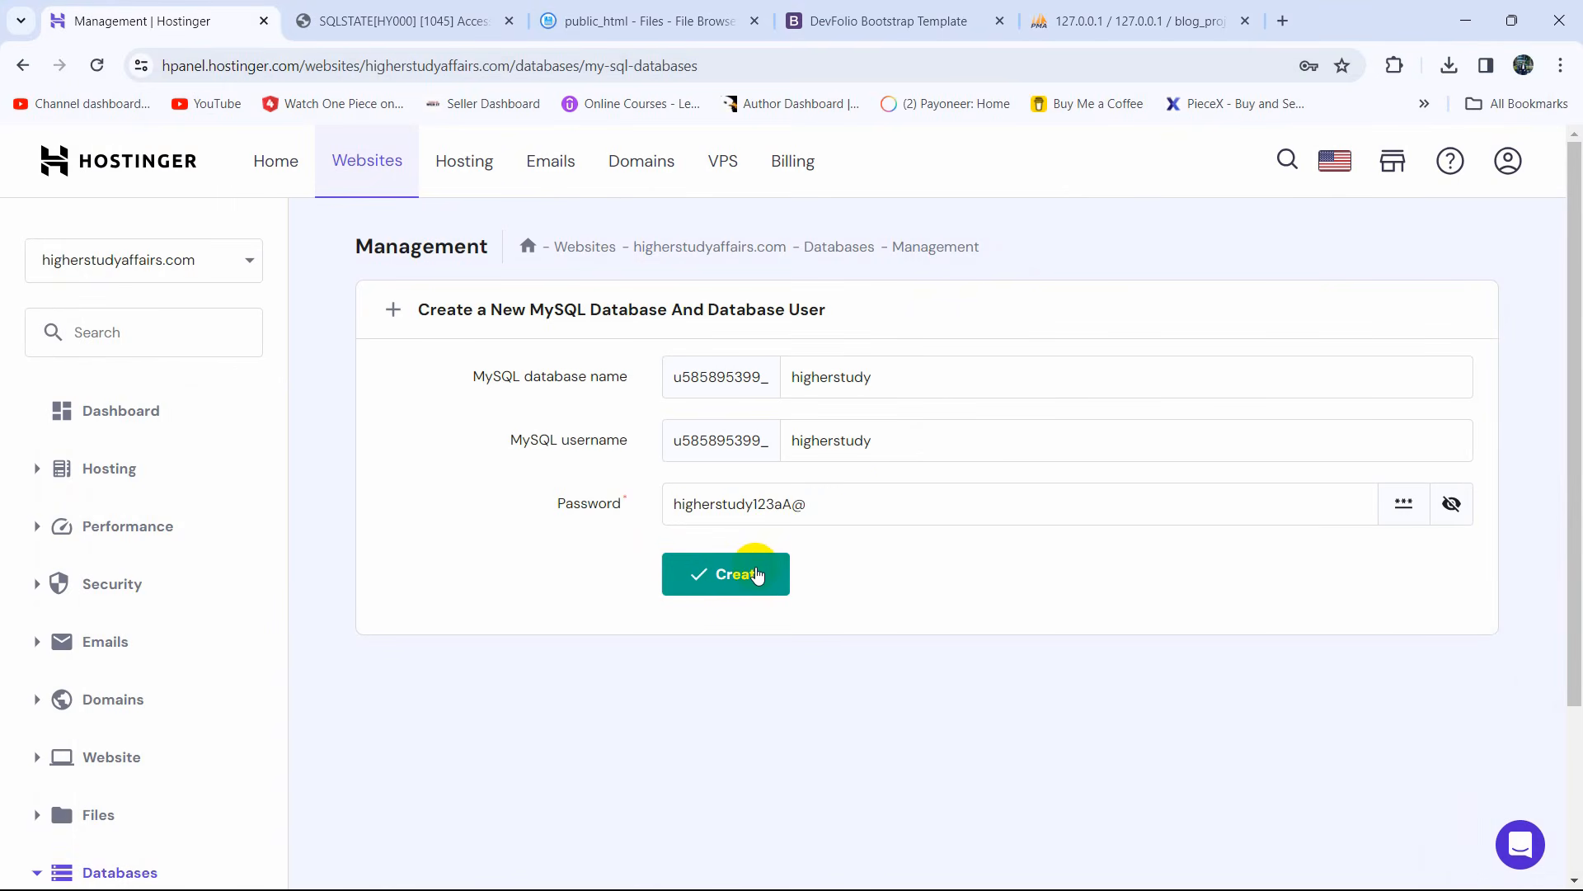
{"action": "left_click", "coordinate": [757, 574]}
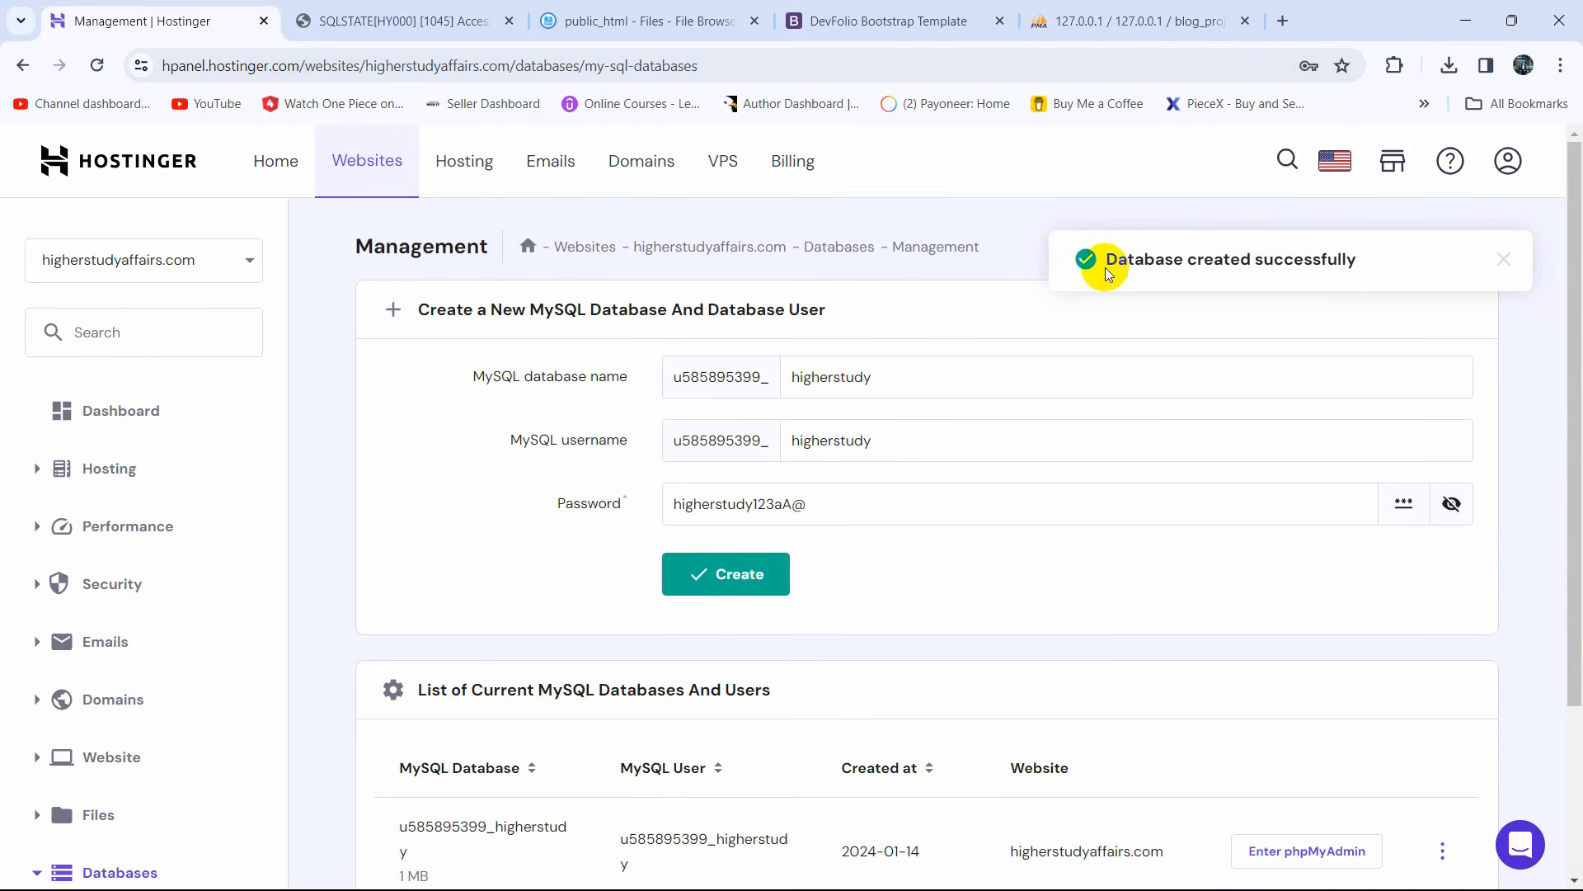
{"action": "scroll", "coordinate": [1229, 434], "scroll_direction": "down", "scroll_amount": 3}
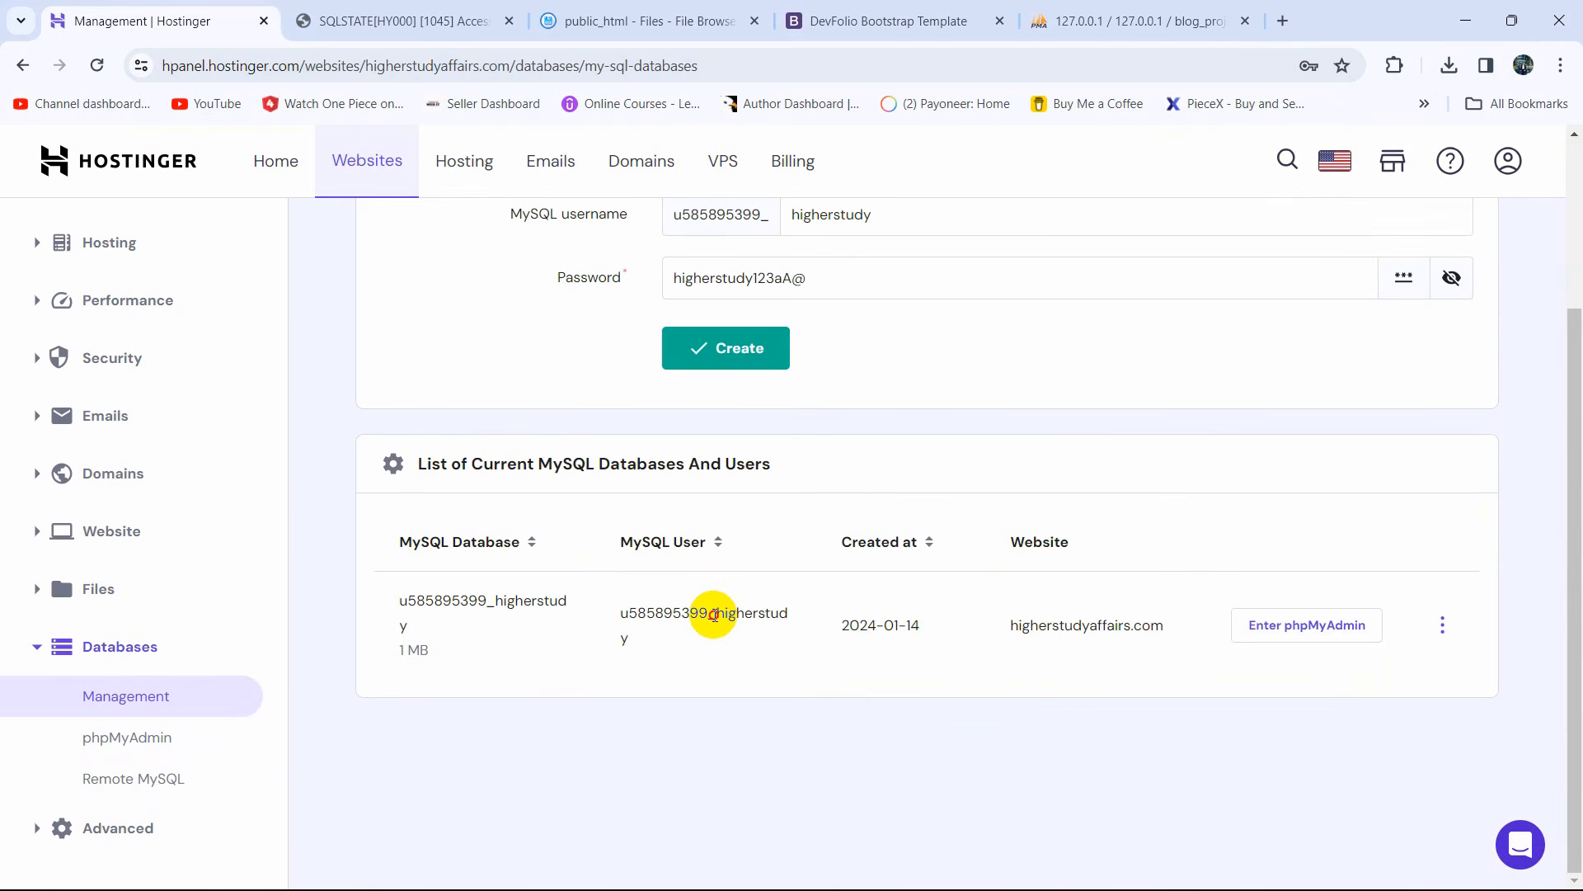
{"action": "left_click_drag", "start_coordinate": [715, 615], "coordinate": [788, 613]}
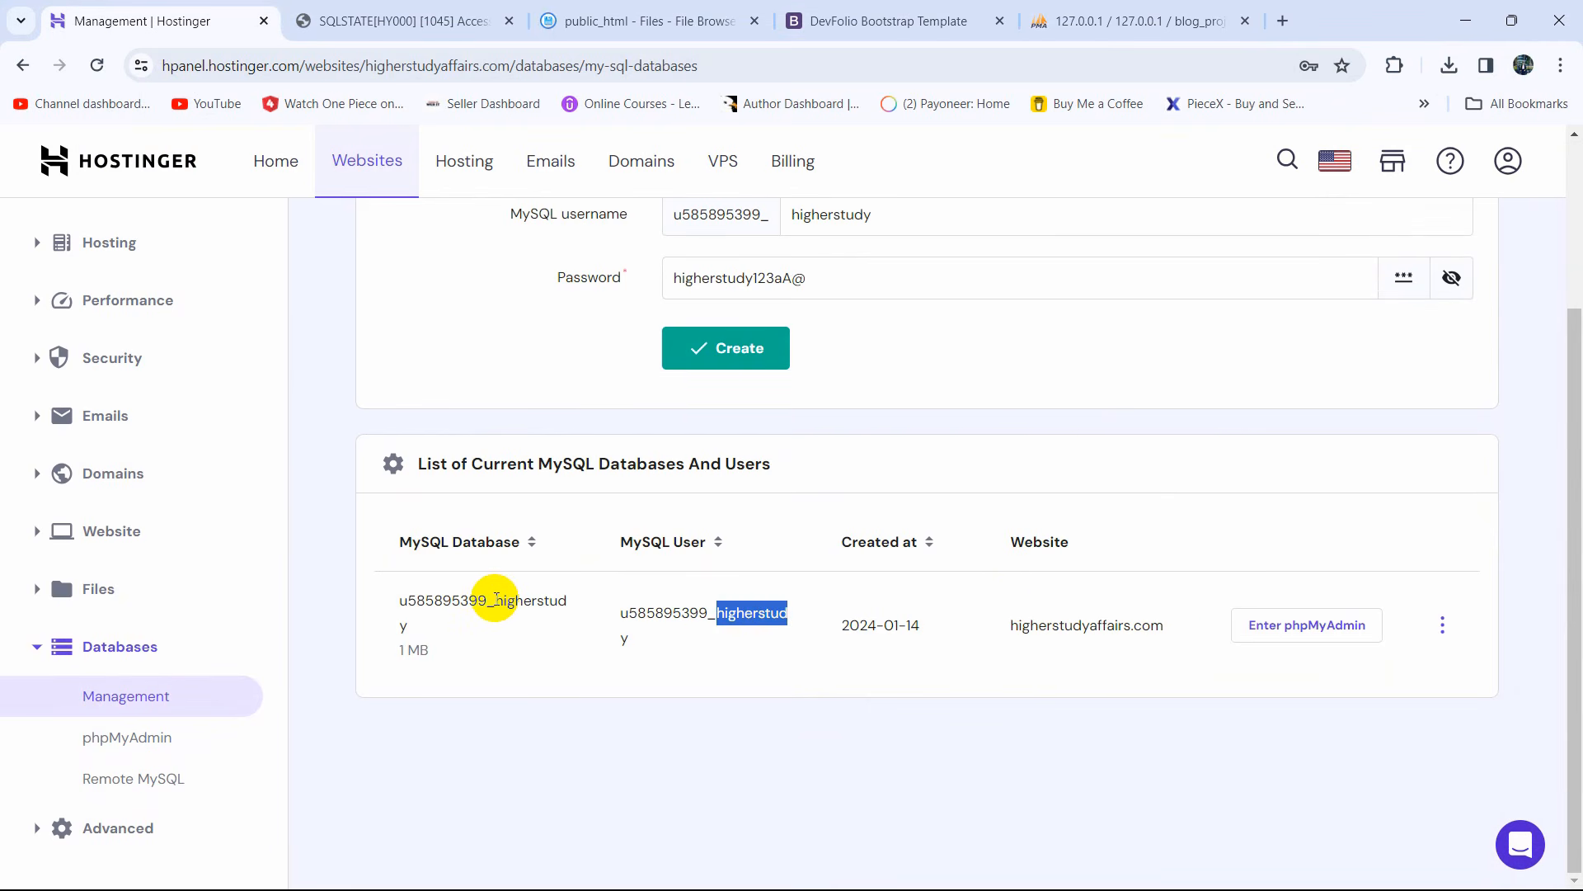
{"action": "left_click_drag", "start_coordinate": [496, 600], "coordinate": [582, 623]}
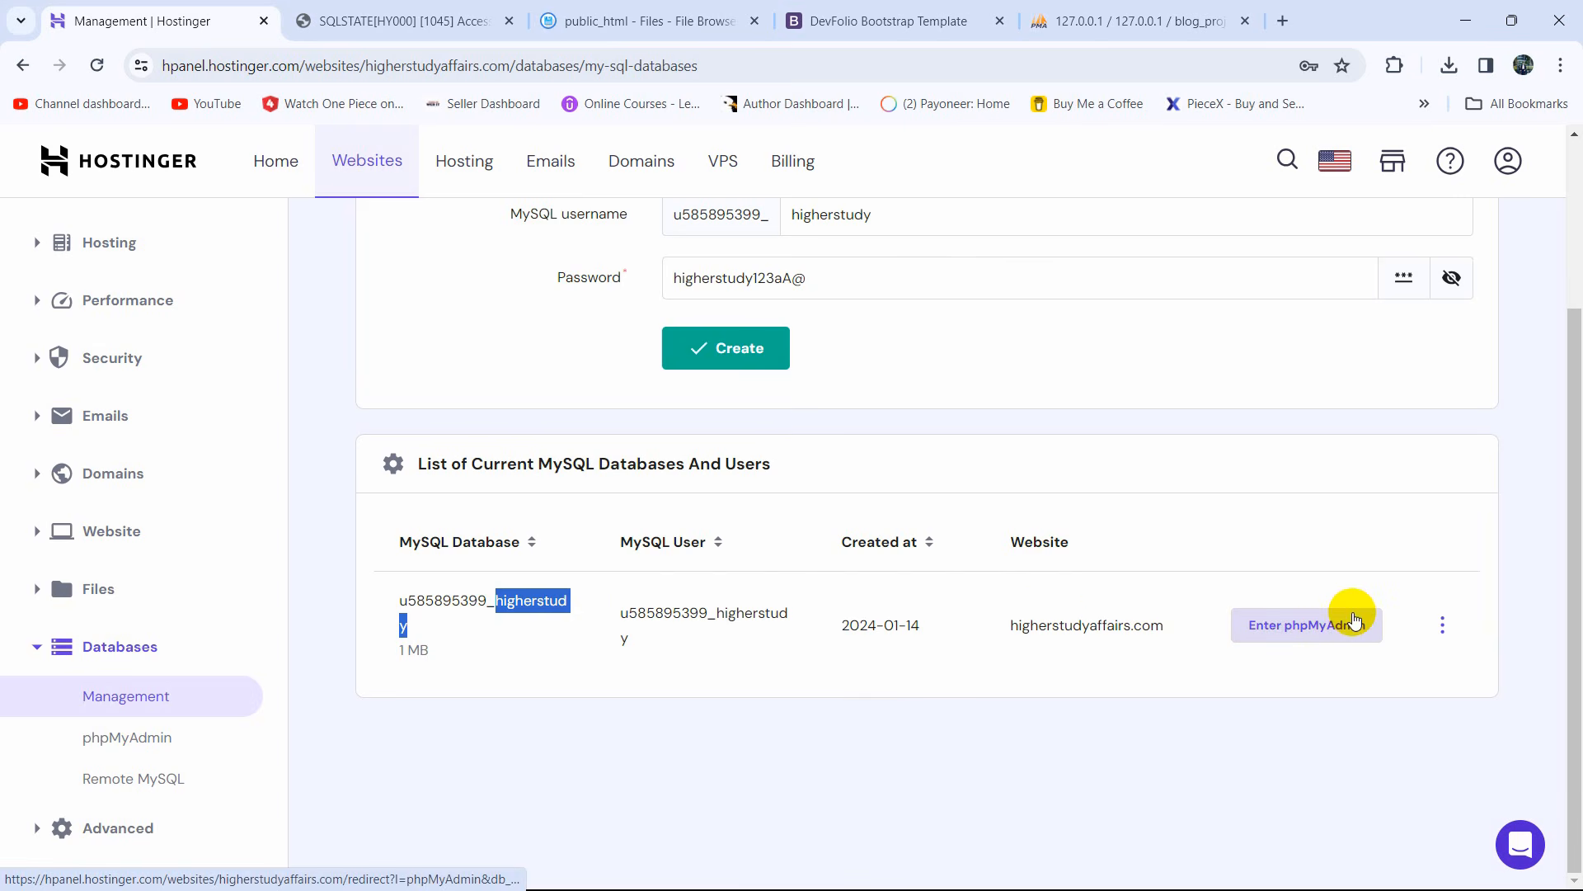
Step: Review the extra management options of the new higherstudy database and open it in phpMyAdmin
{"action": "left_click", "coordinate": [1305, 671]}
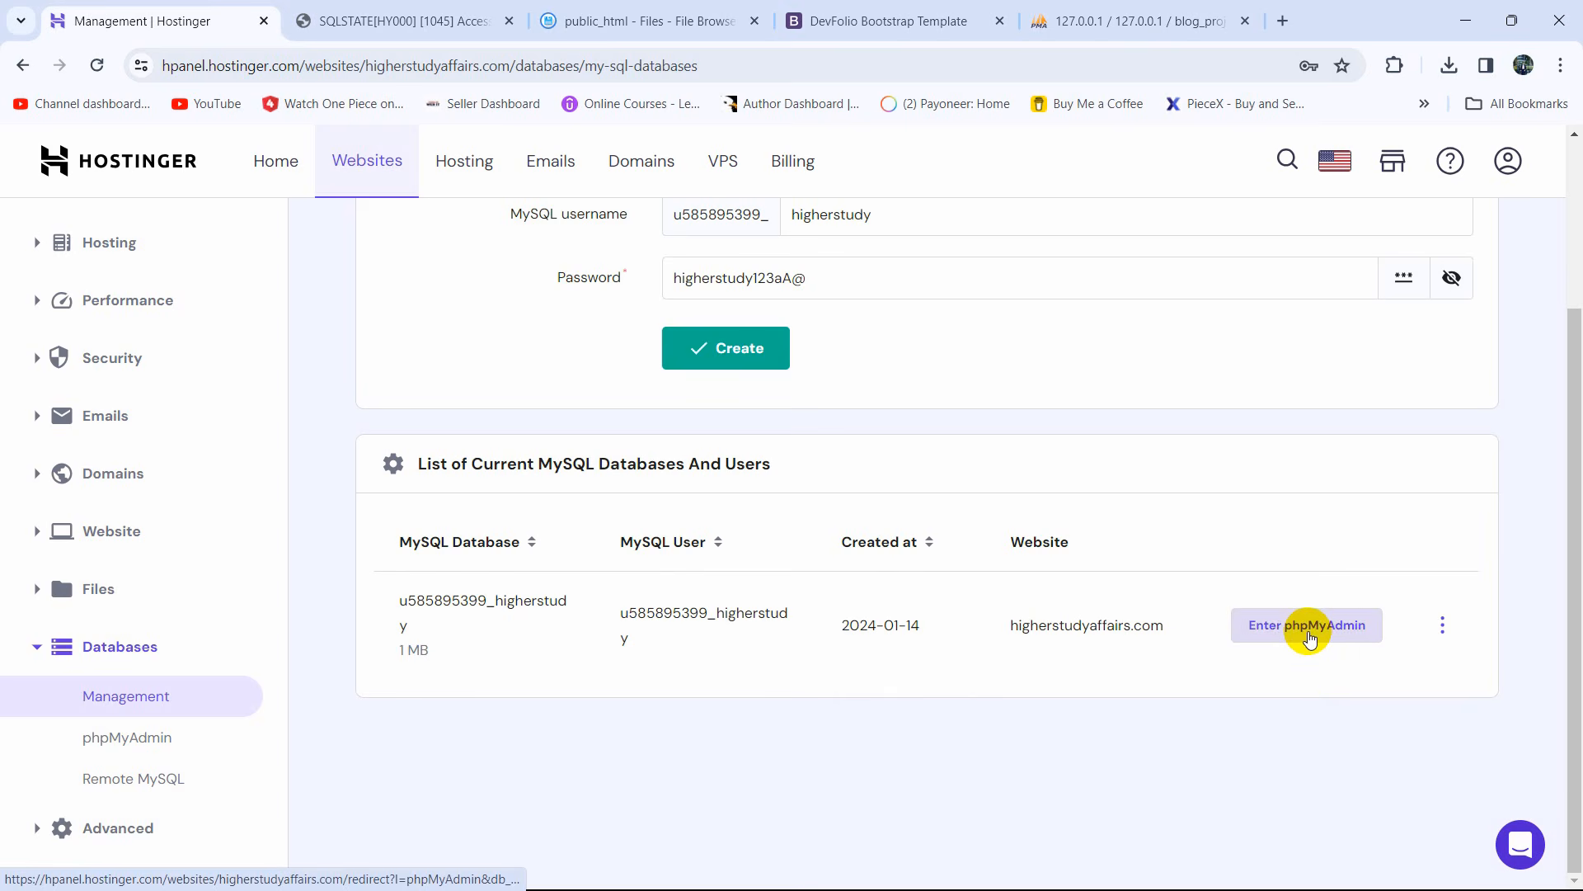
{"action": "left_click", "coordinate": [1443, 626]}
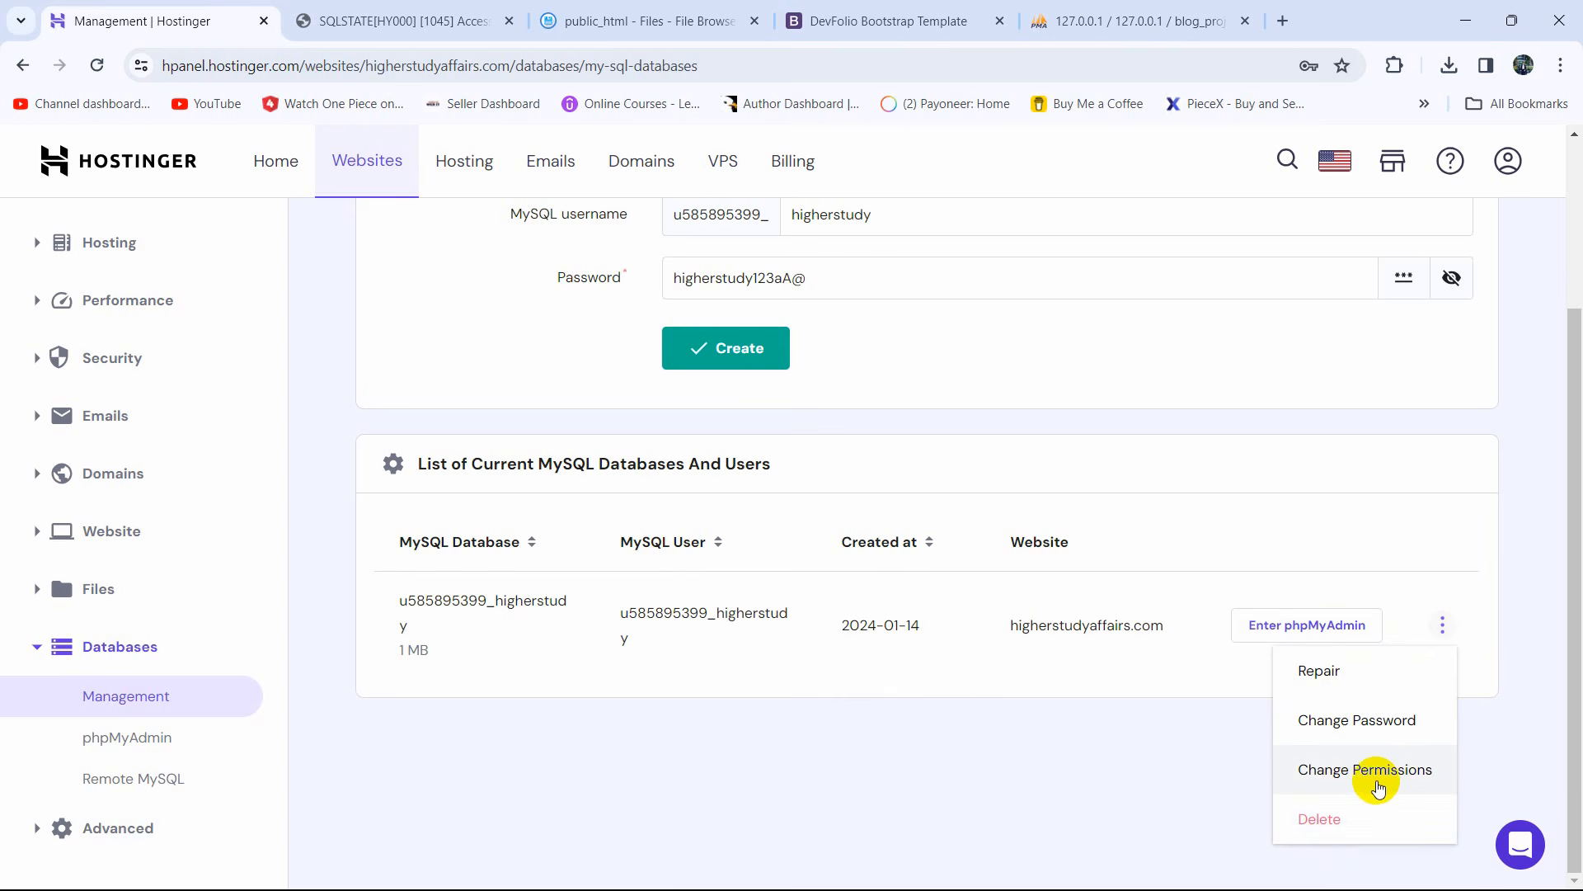
{"action": "left_click", "coordinate": [1212, 736]}
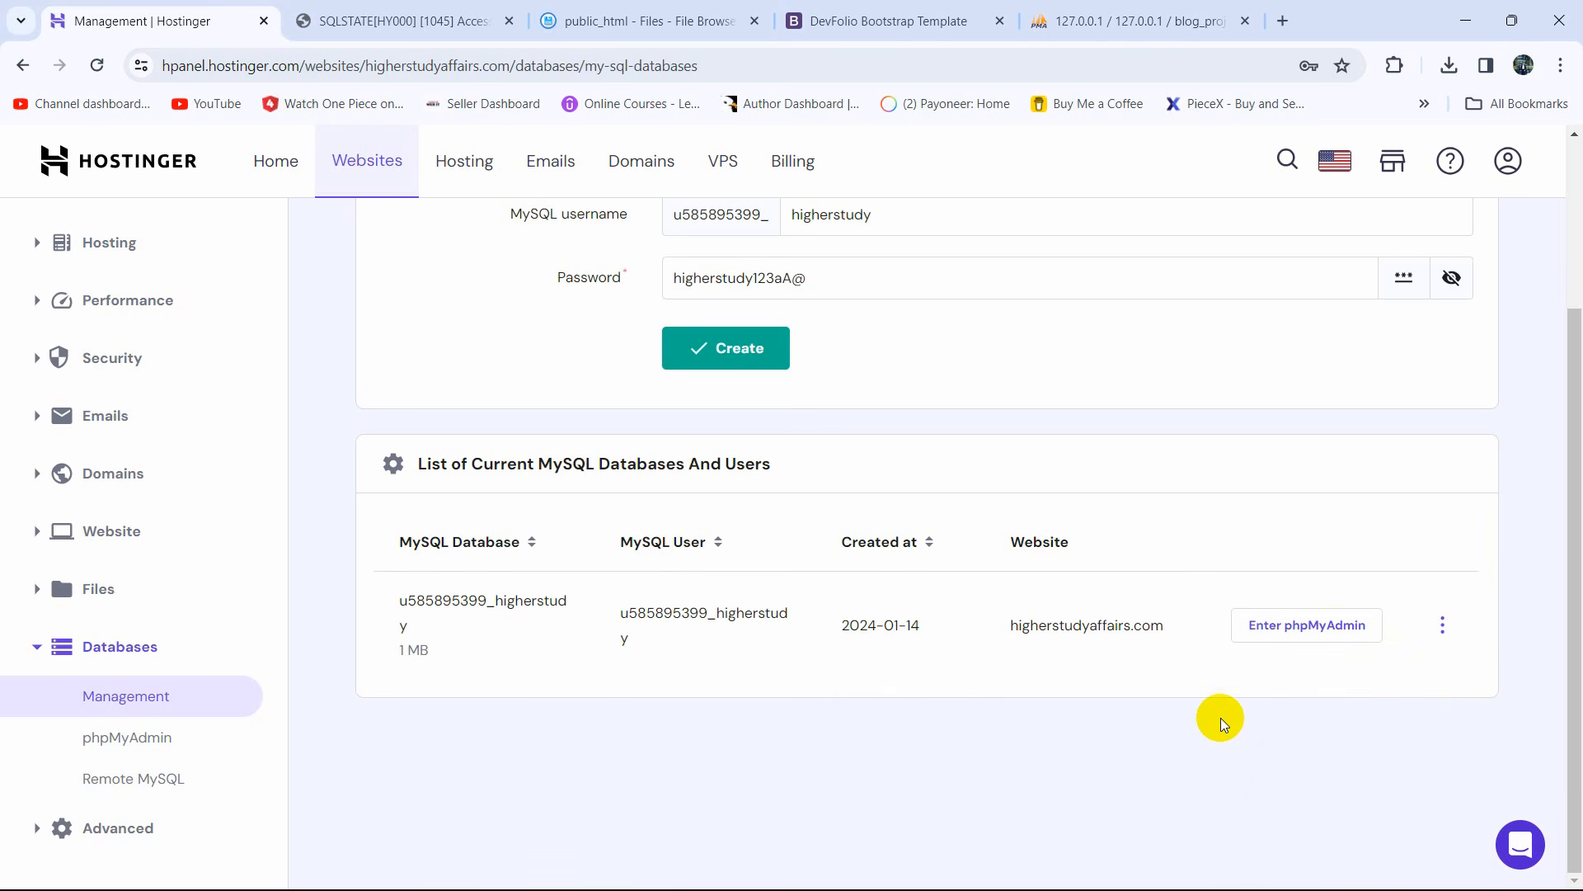
{"action": "left_click", "coordinate": [1328, 627]}
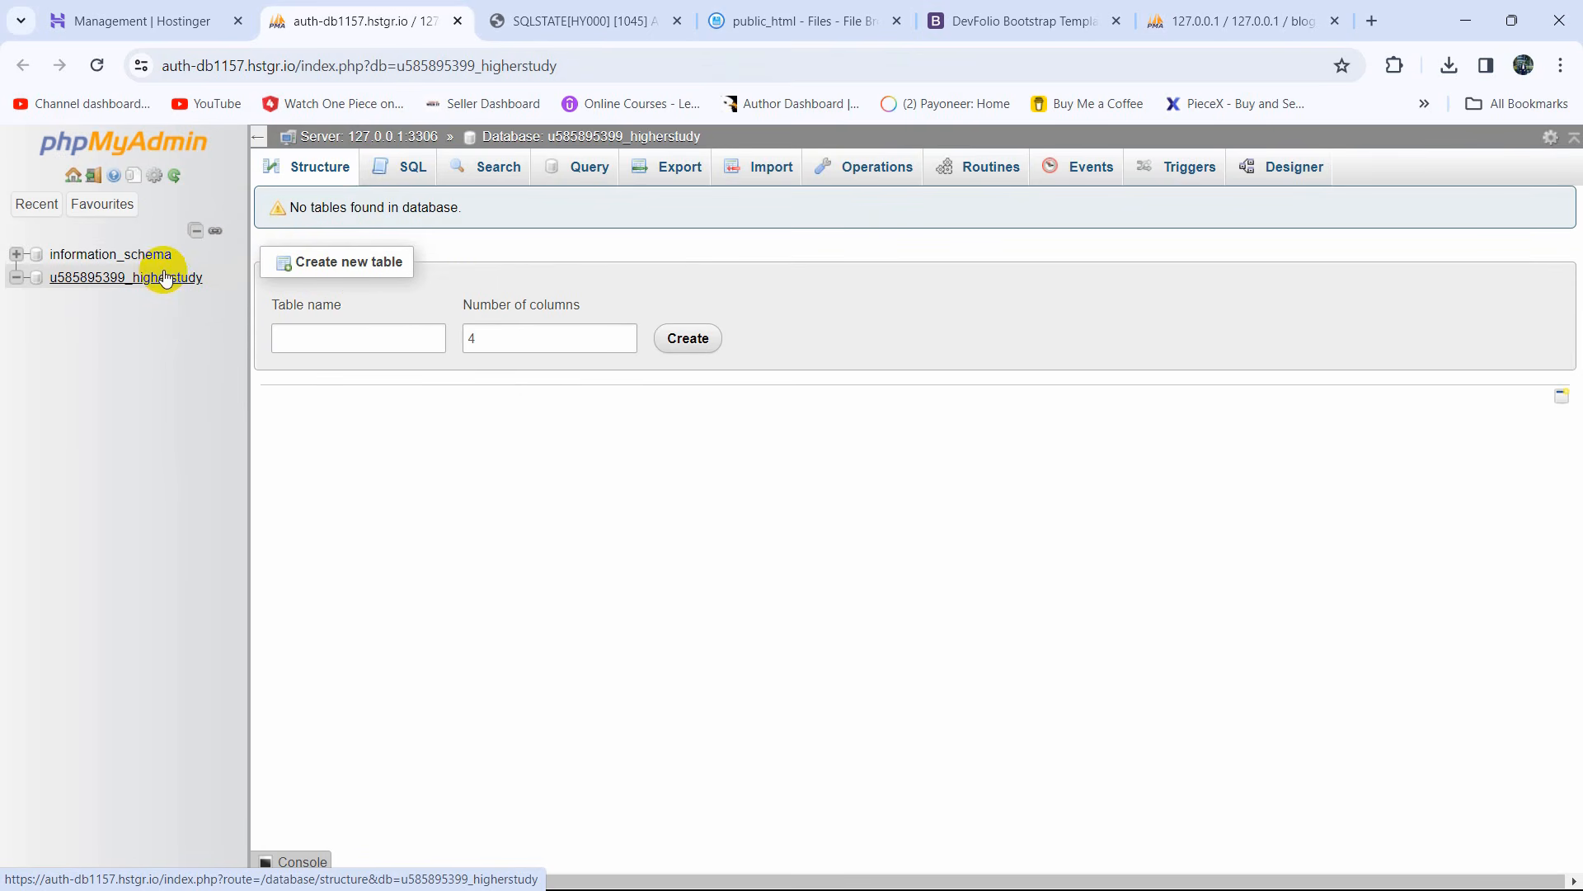
Step: Export the local blog_project database from the local phpMyAdmin with the Quick method in SQL format
{"action": "left_click", "coordinate": [1178, 16]}
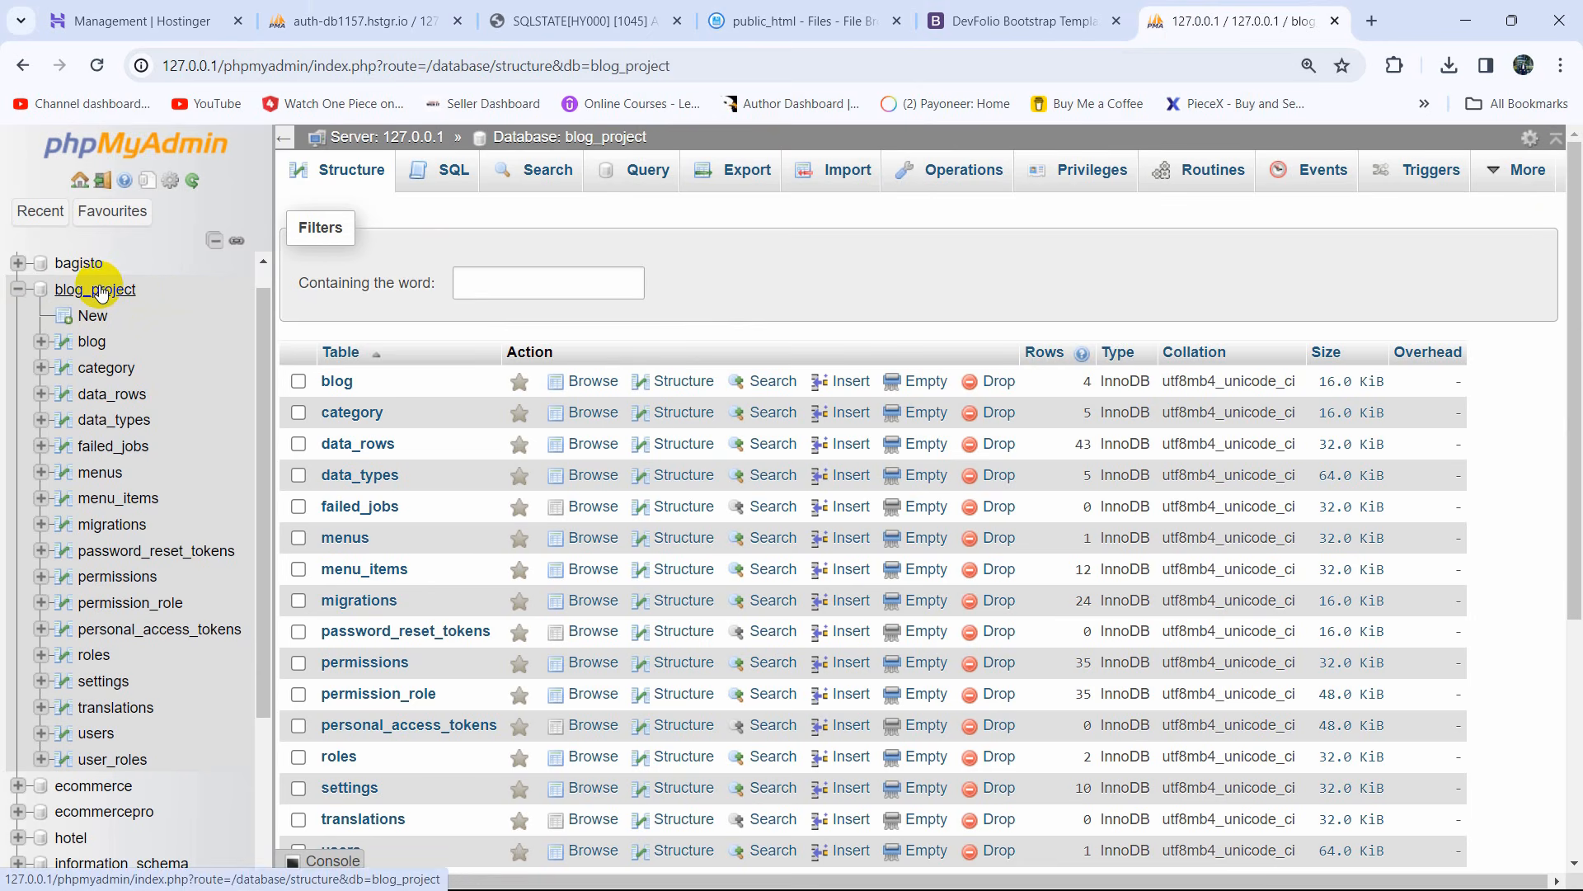
{"action": "left_click", "coordinate": [136, 299]}
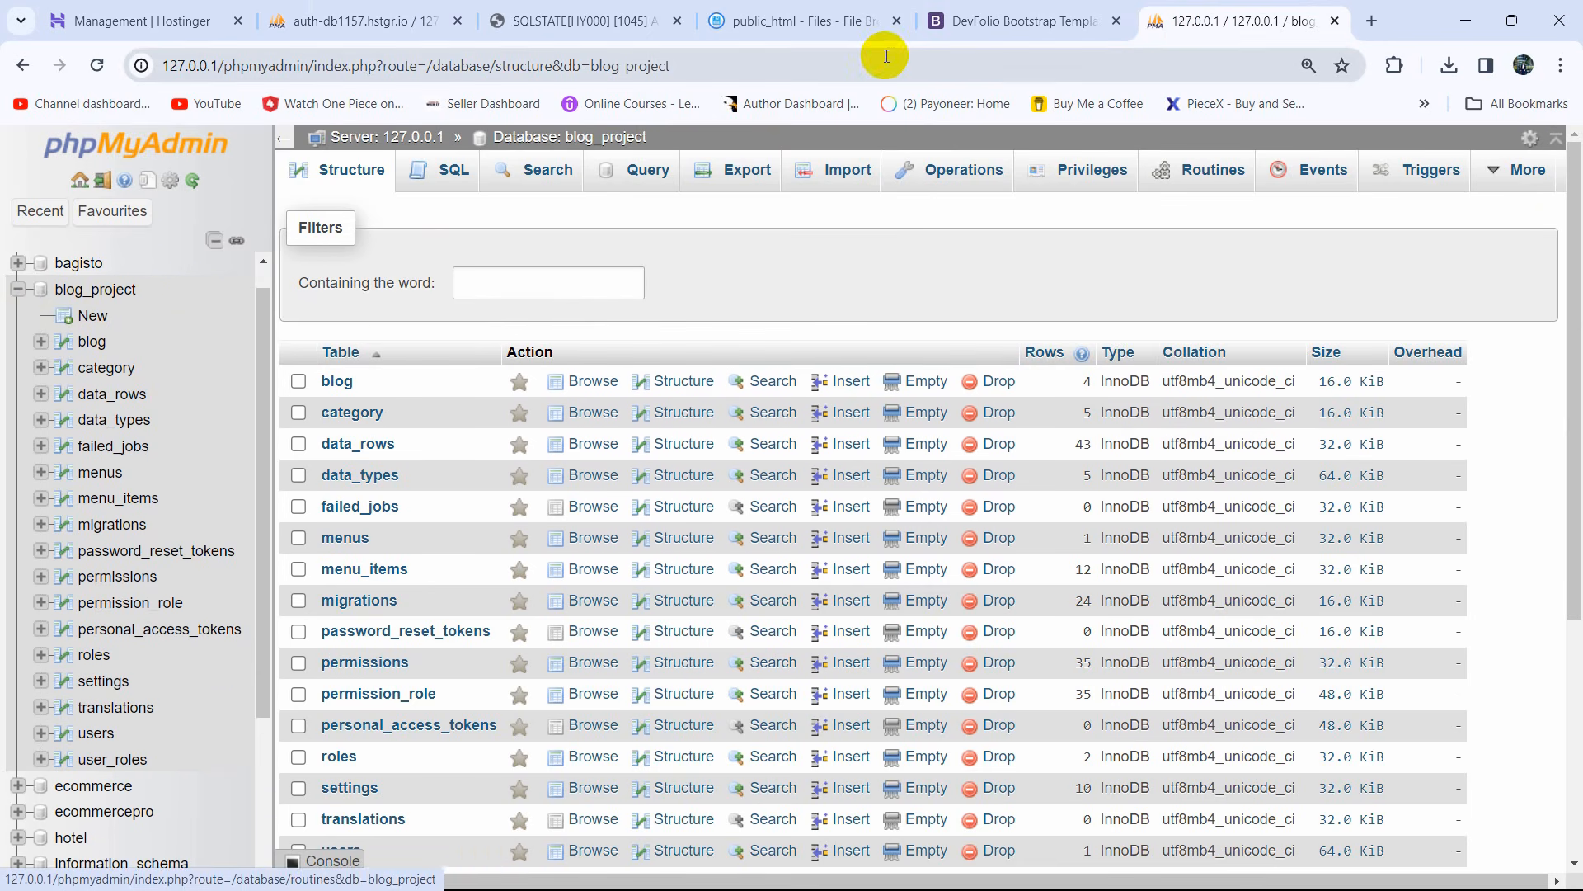
{"action": "left_click", "coordinate": [1007, 23]}
{"action": "left_click", "coordinate": [1254, 20]}
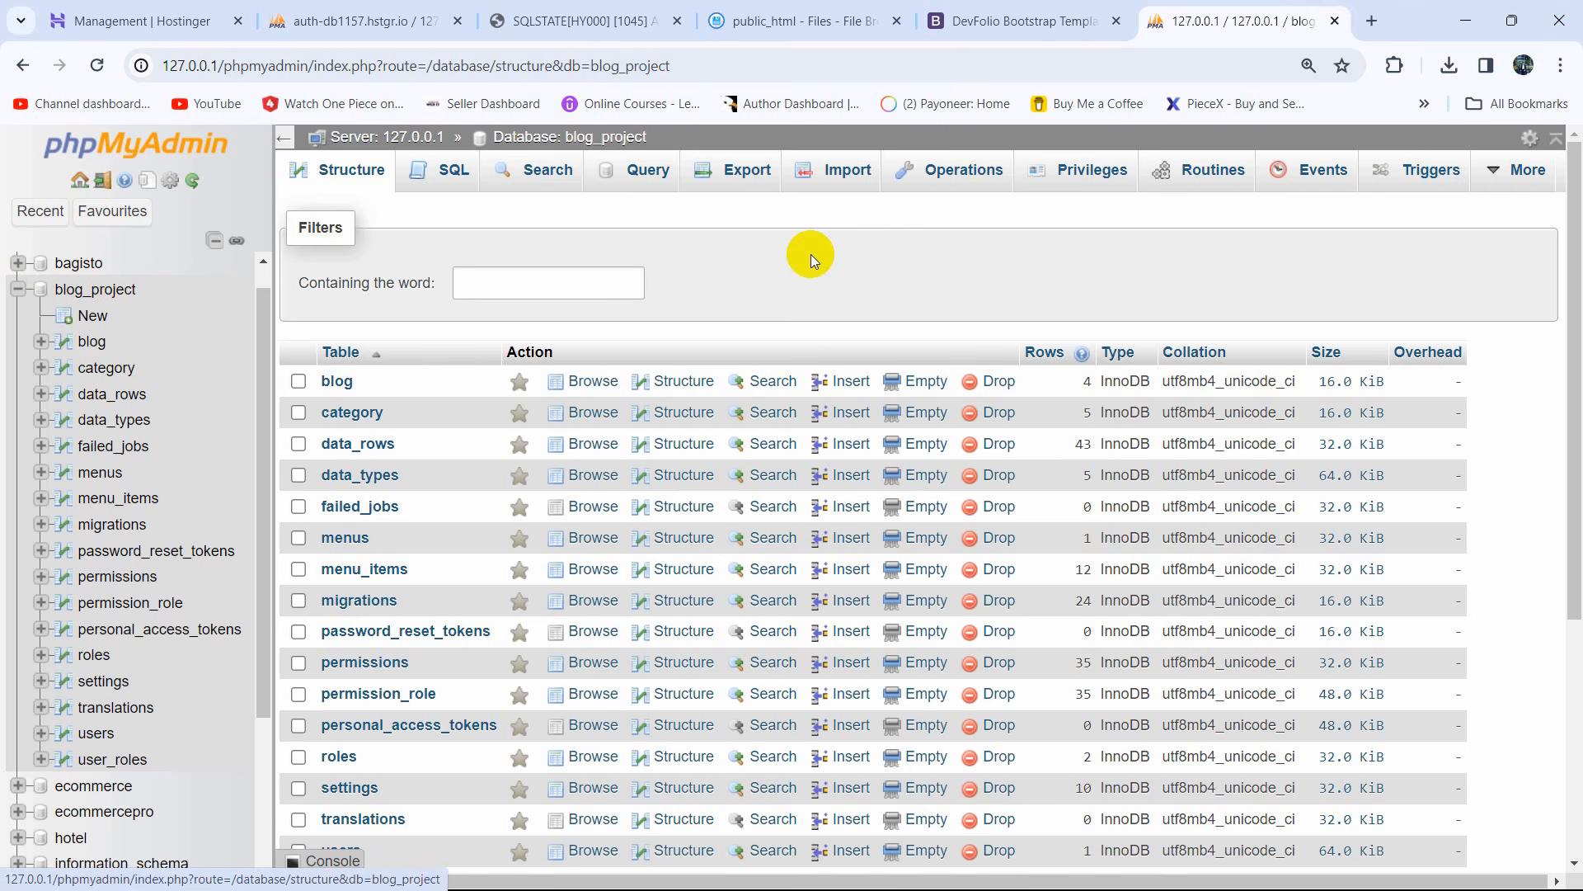
{"action": "left_click", "coordinate": [743, 171]}
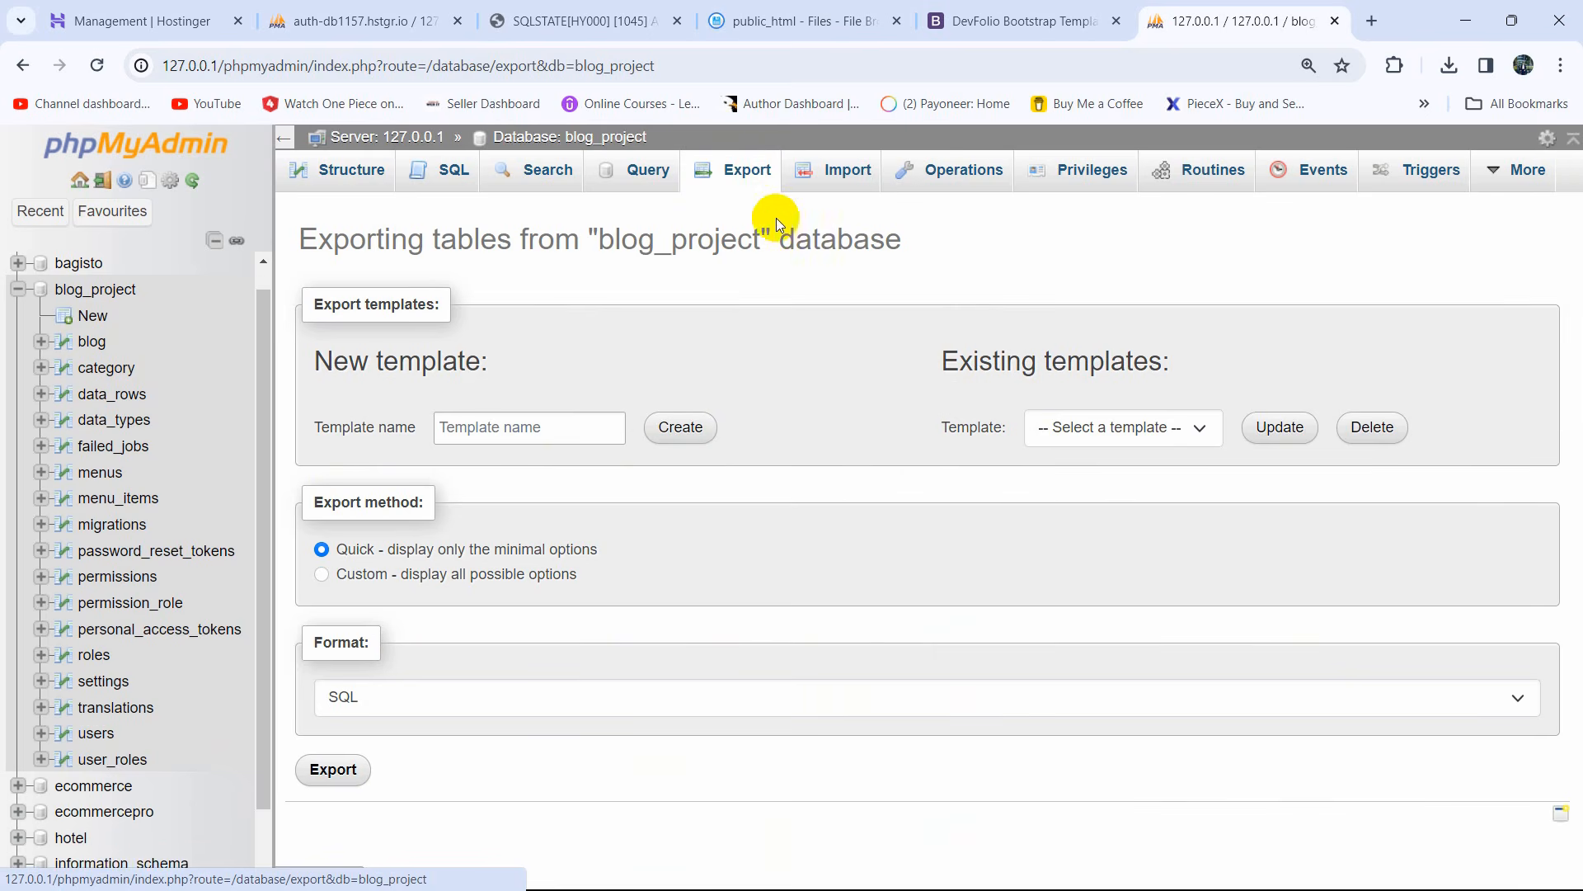
{"action": "left_click", "coordinate": [350, 779]}
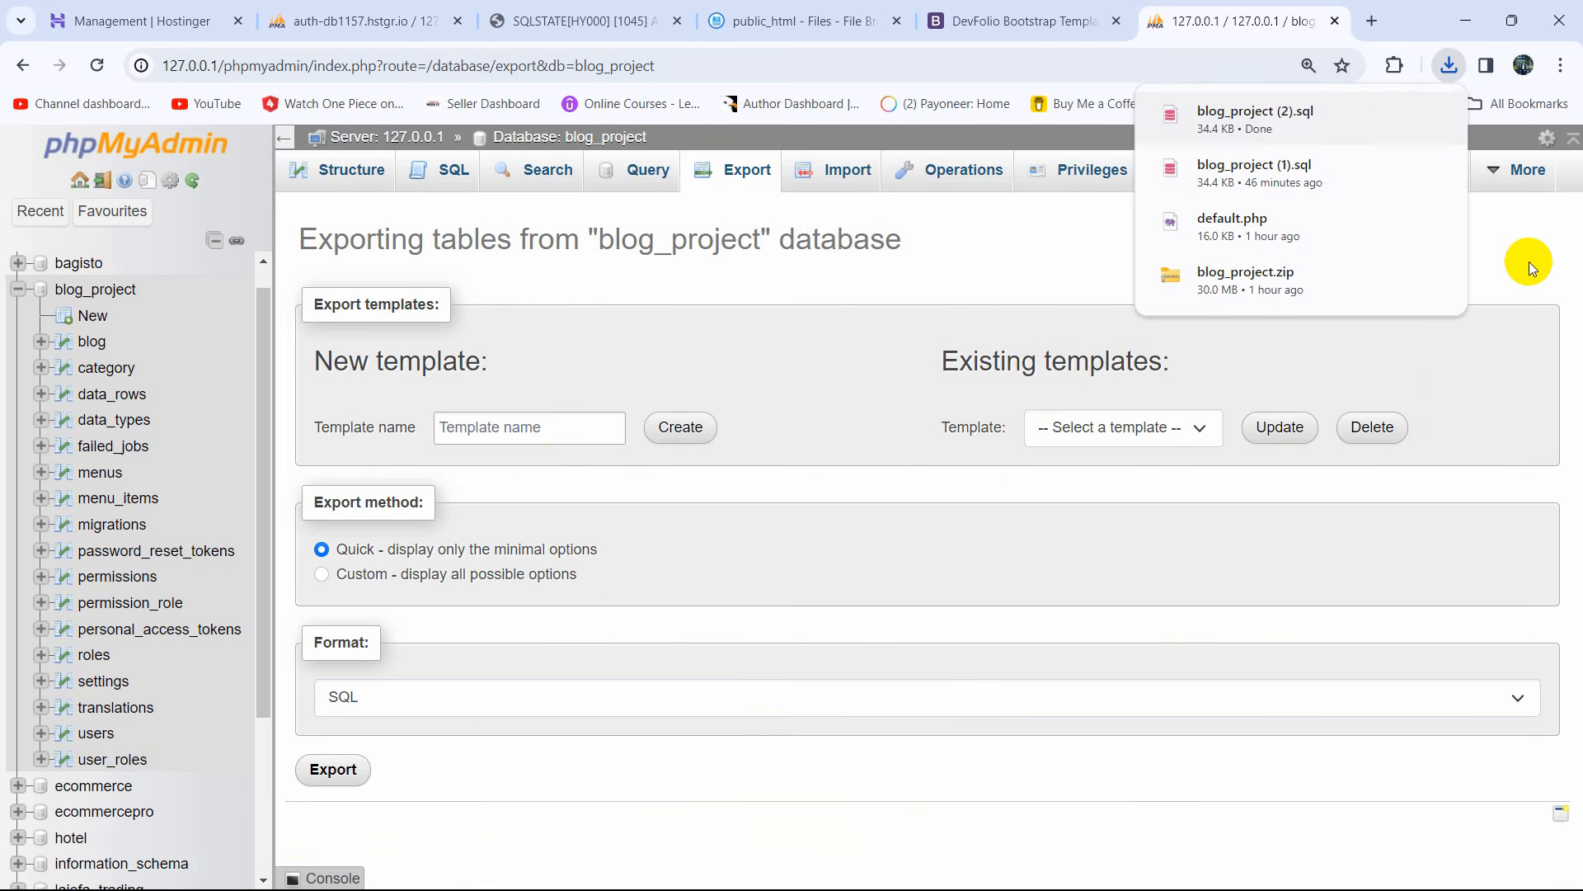
Step: Import blog_project (2).sql from Downloads into the hosted higherstudy database in SQL format with the default options
{"action": "left_click", "coordinate": [371, 21]}
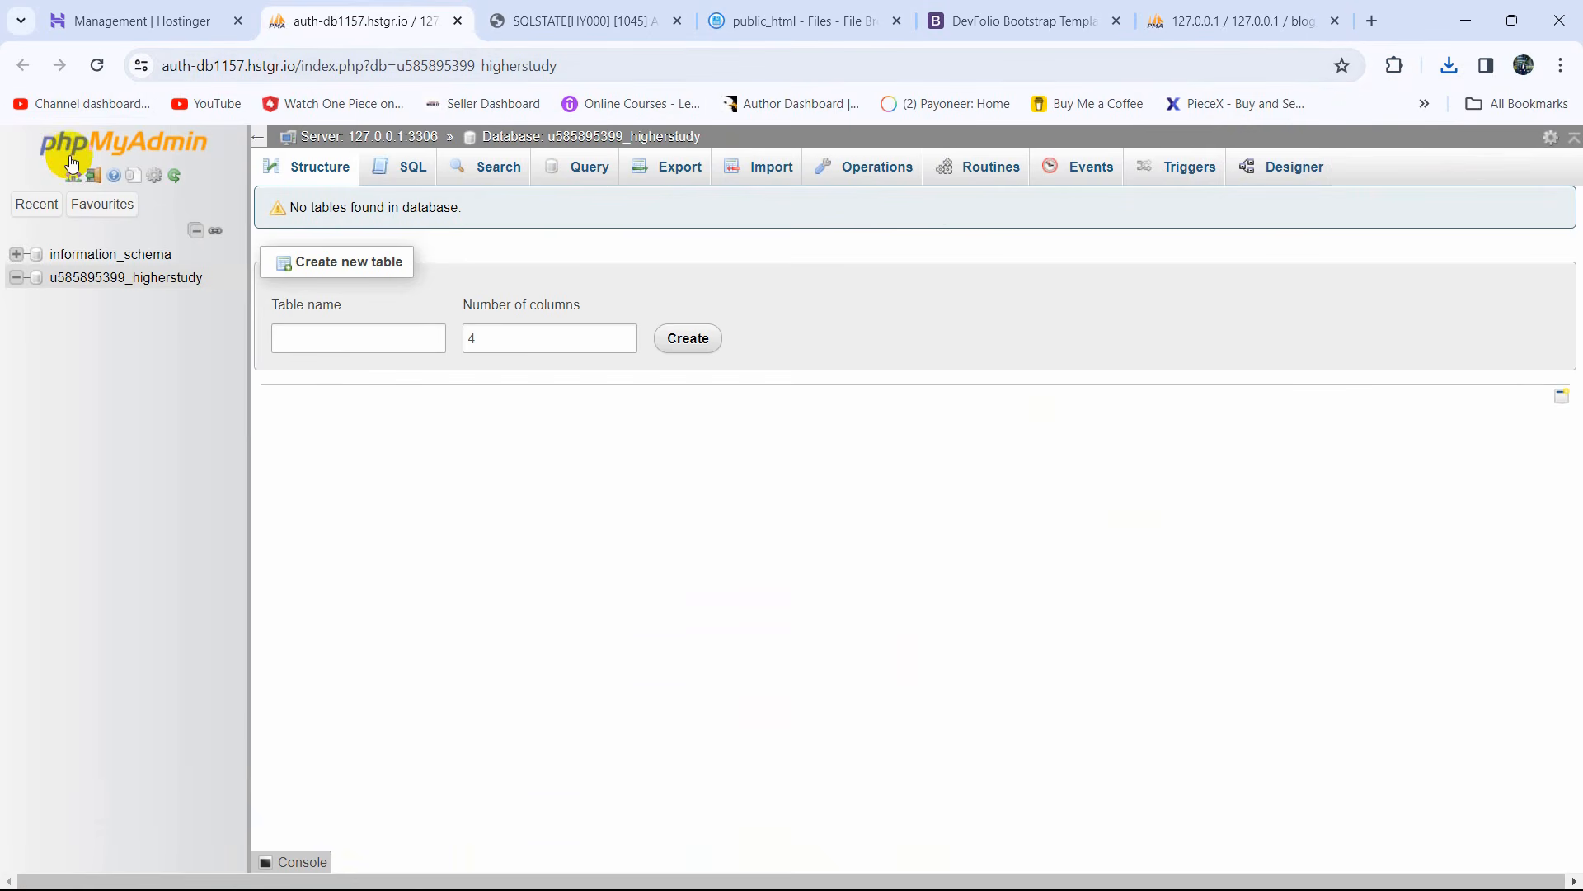
{"action": "left_click", "coordinate": [106, 284]}
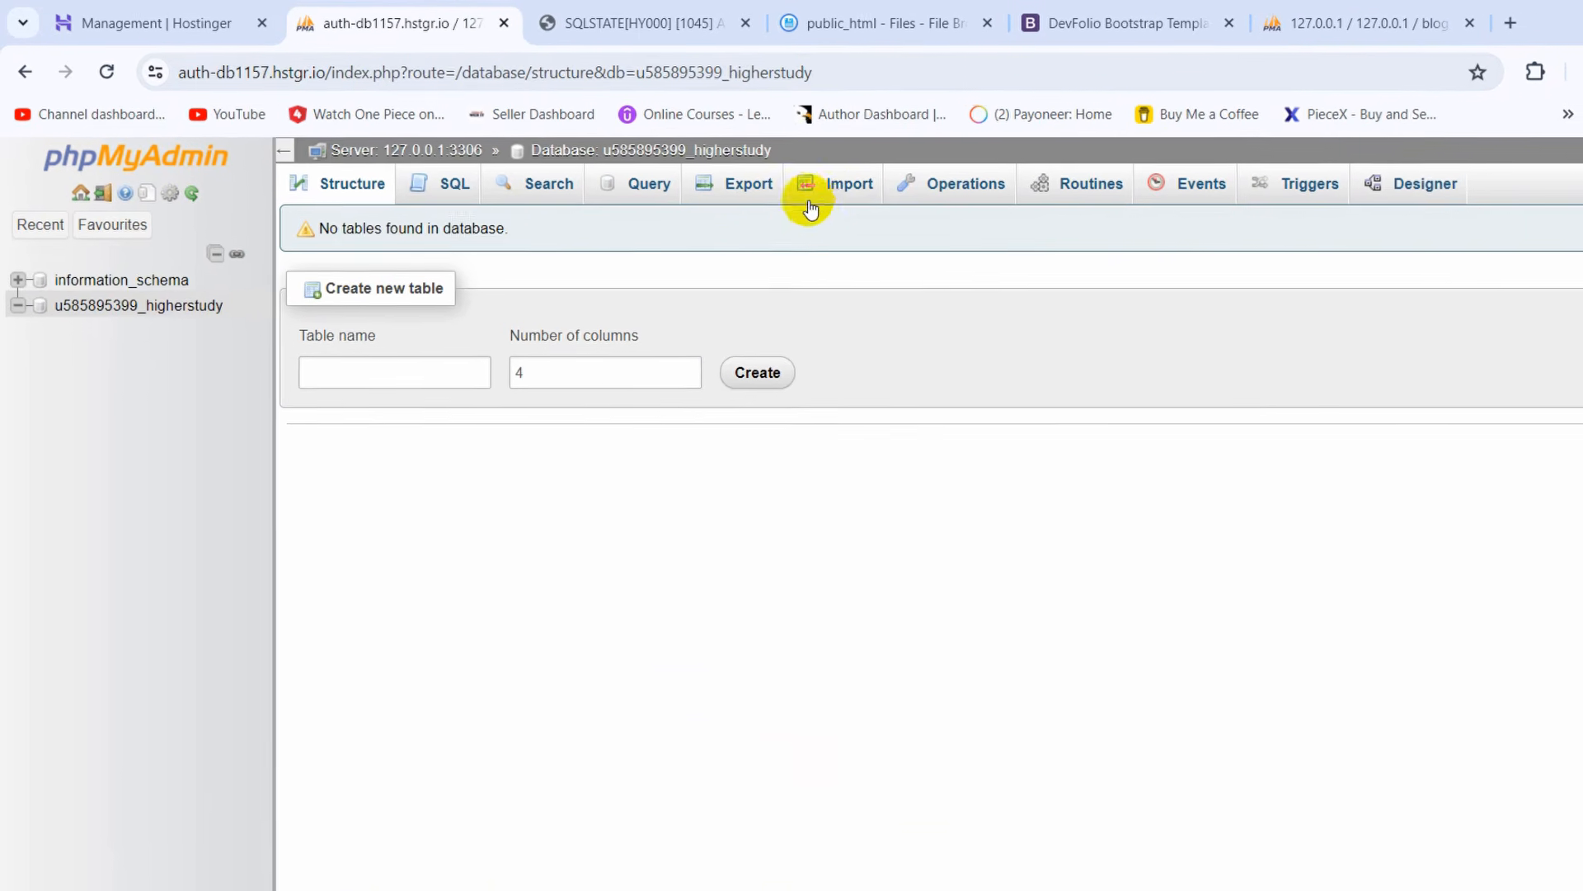
{"action": "left_click", "coordinate": [830, 198]}
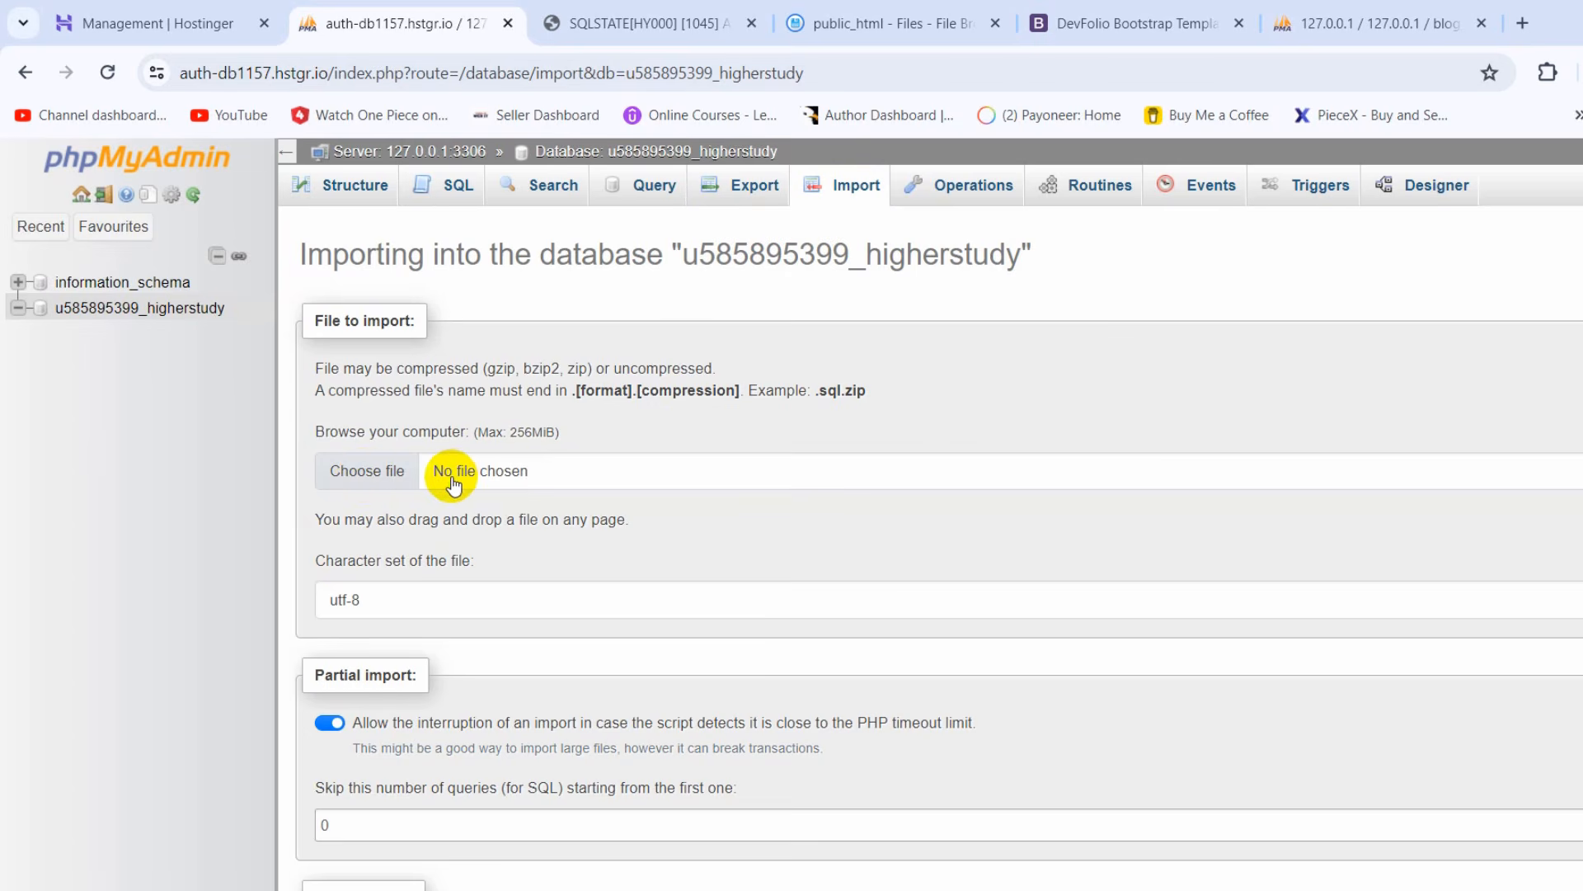
{"action": "left_click", "coordinate": [477, 478]}
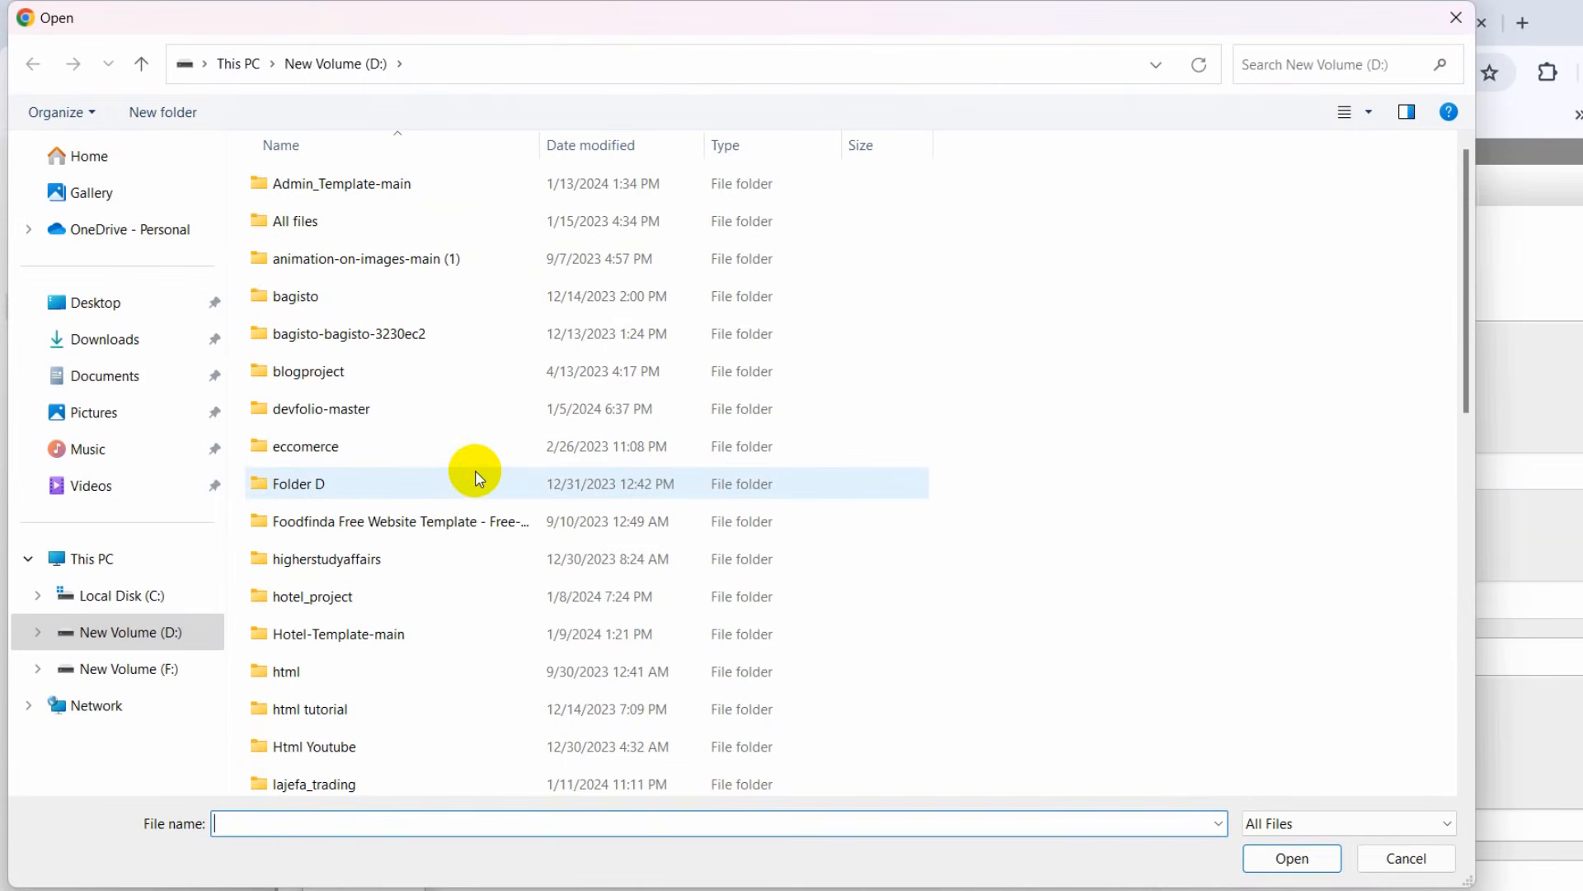
{"action": "left_click", "coordinate": [130, 350]}
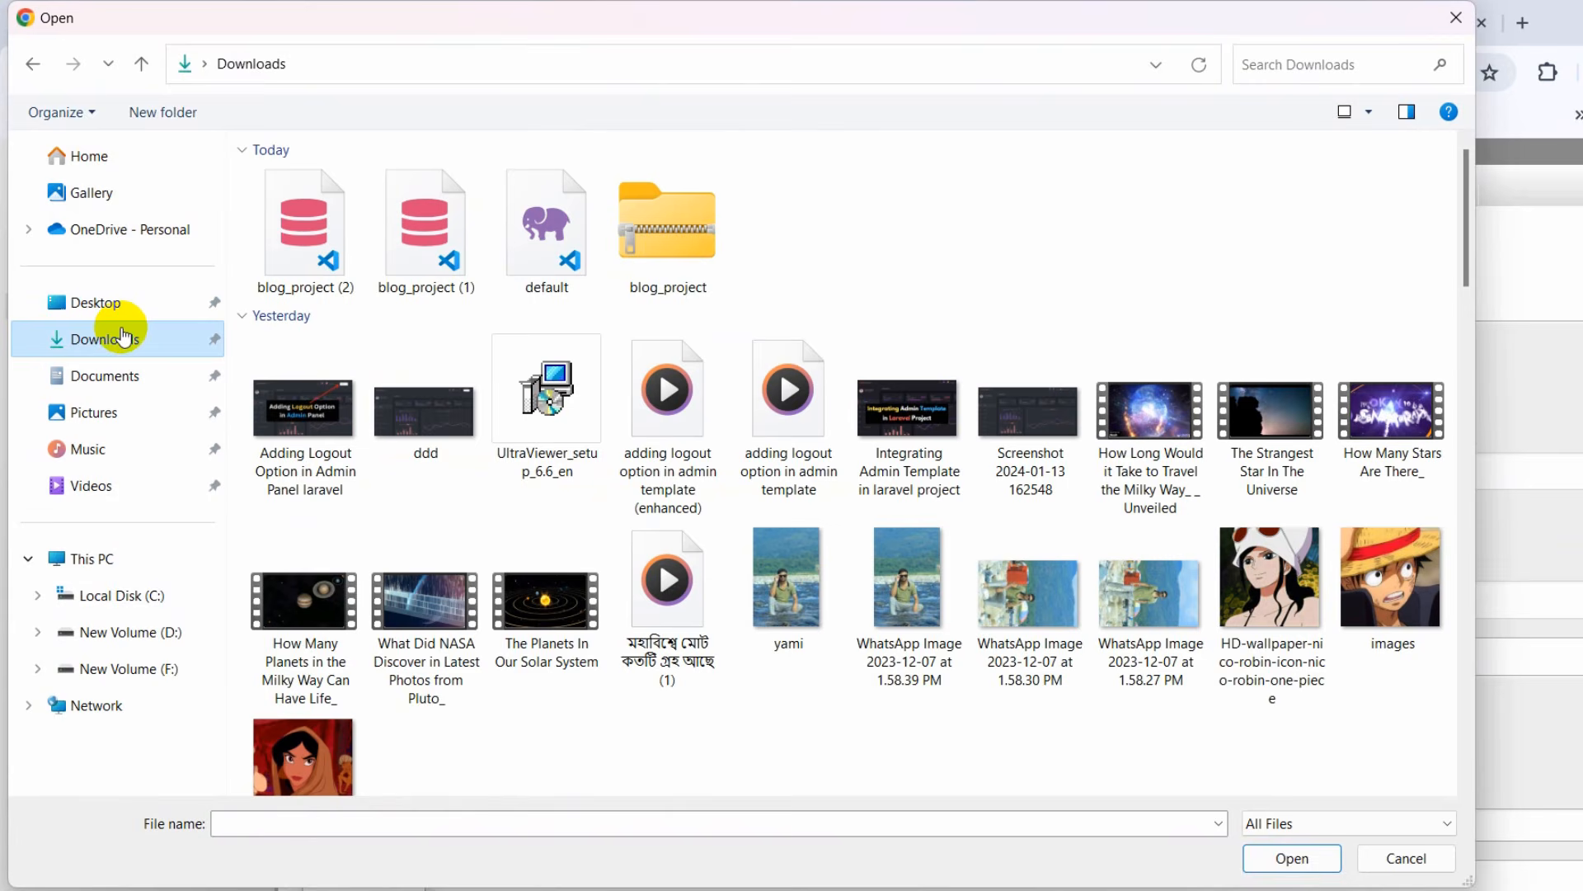
{"action": "left_click", "coordinate": [275, 242]}
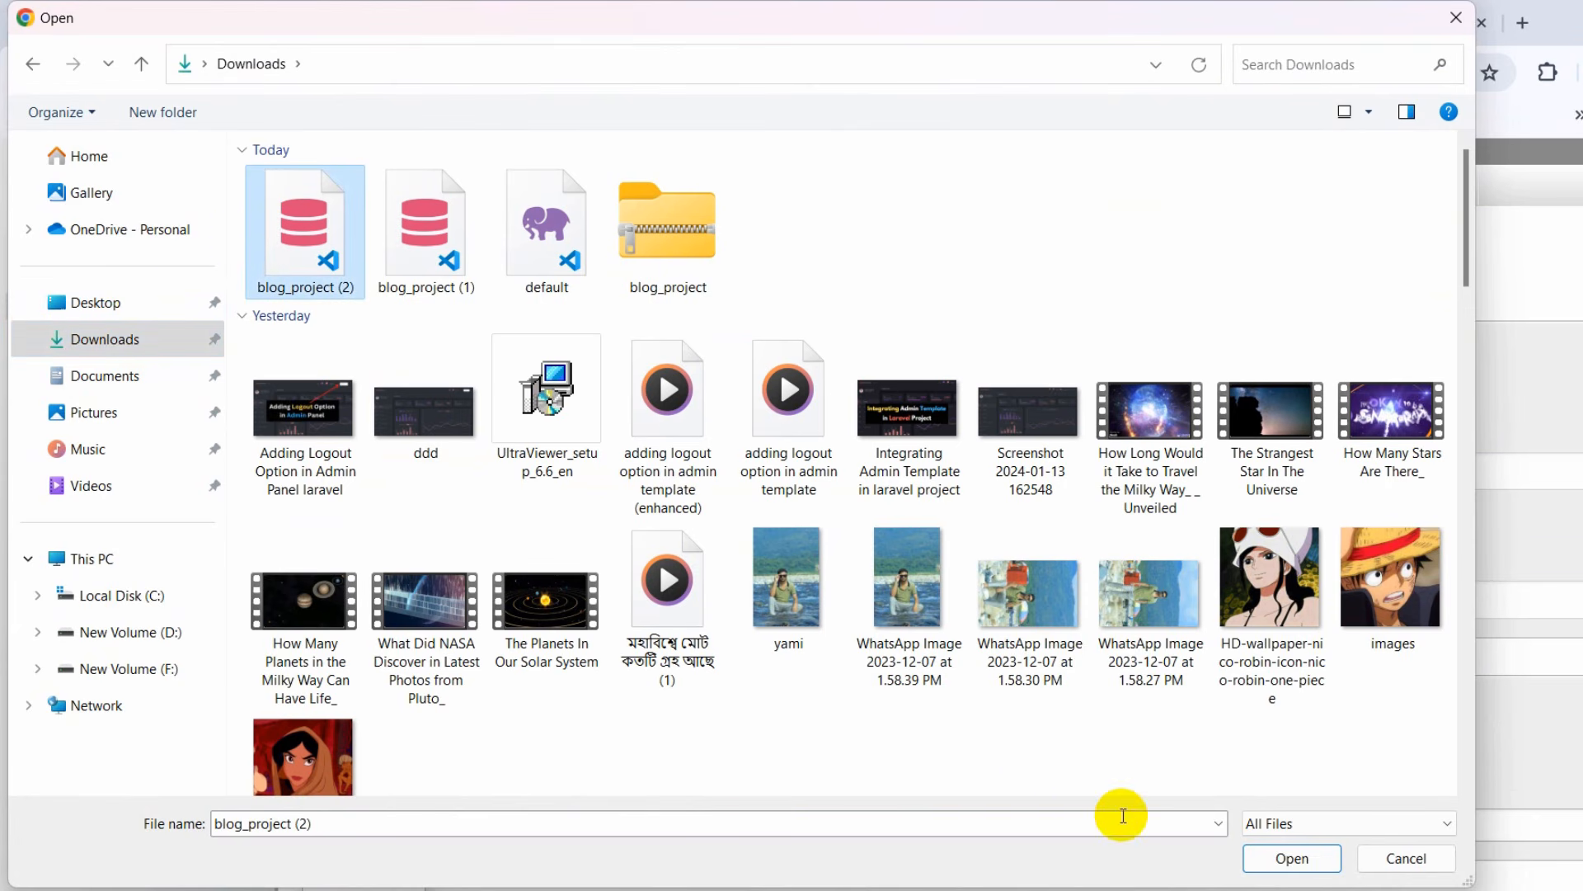
{"action": "left_click", "coordinate": [1282, 858]}
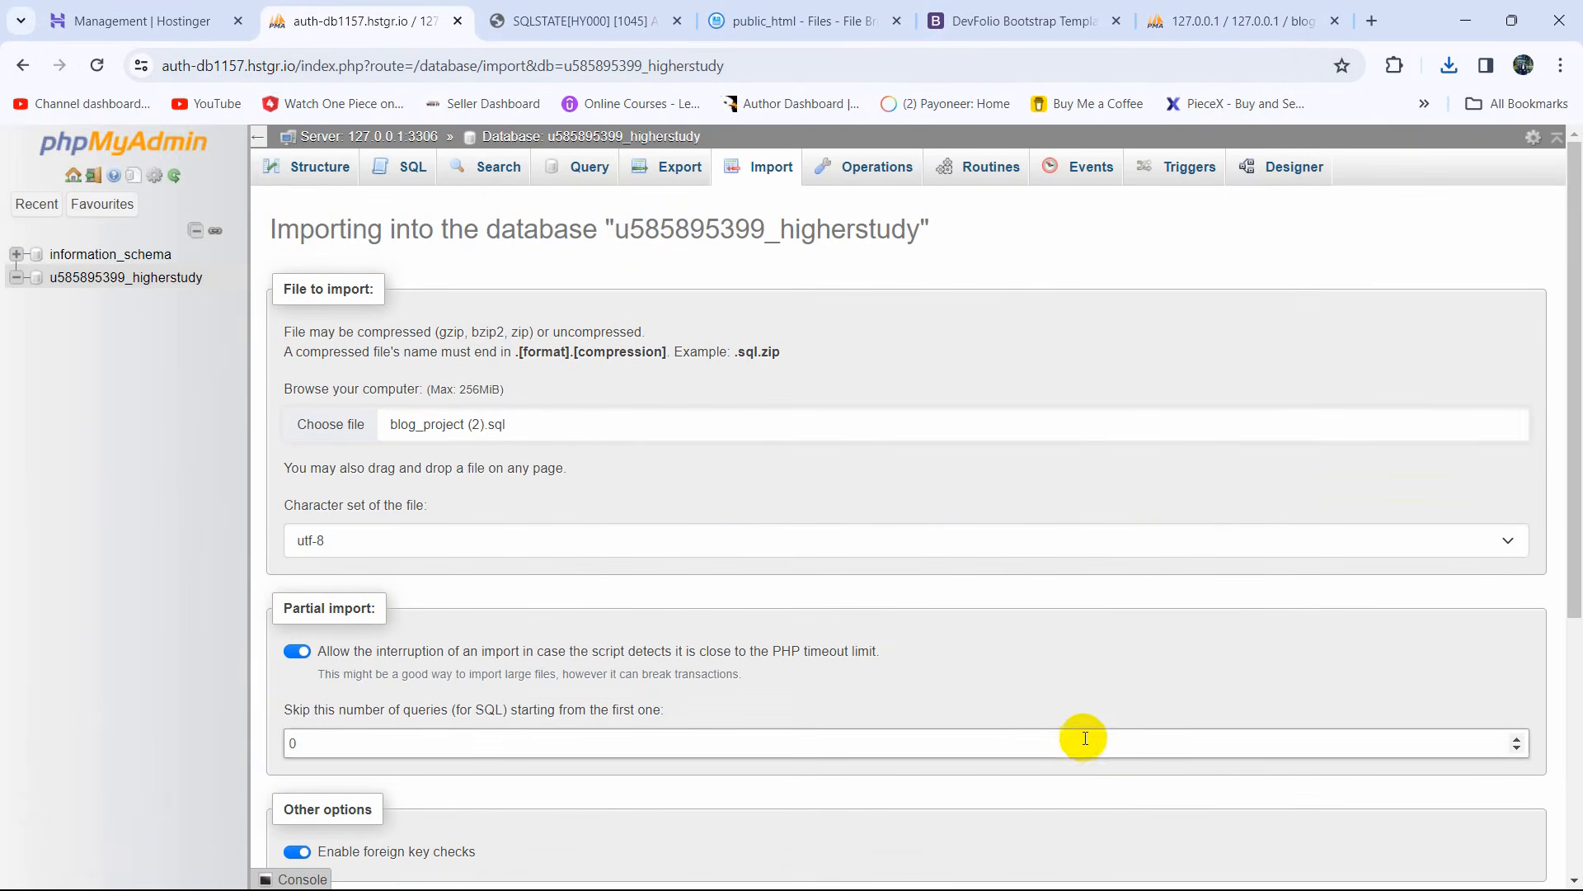
{"action": "scroll", "coordinate": [462, 450], "scroll_direction": "down", "scroll_amount": 5}
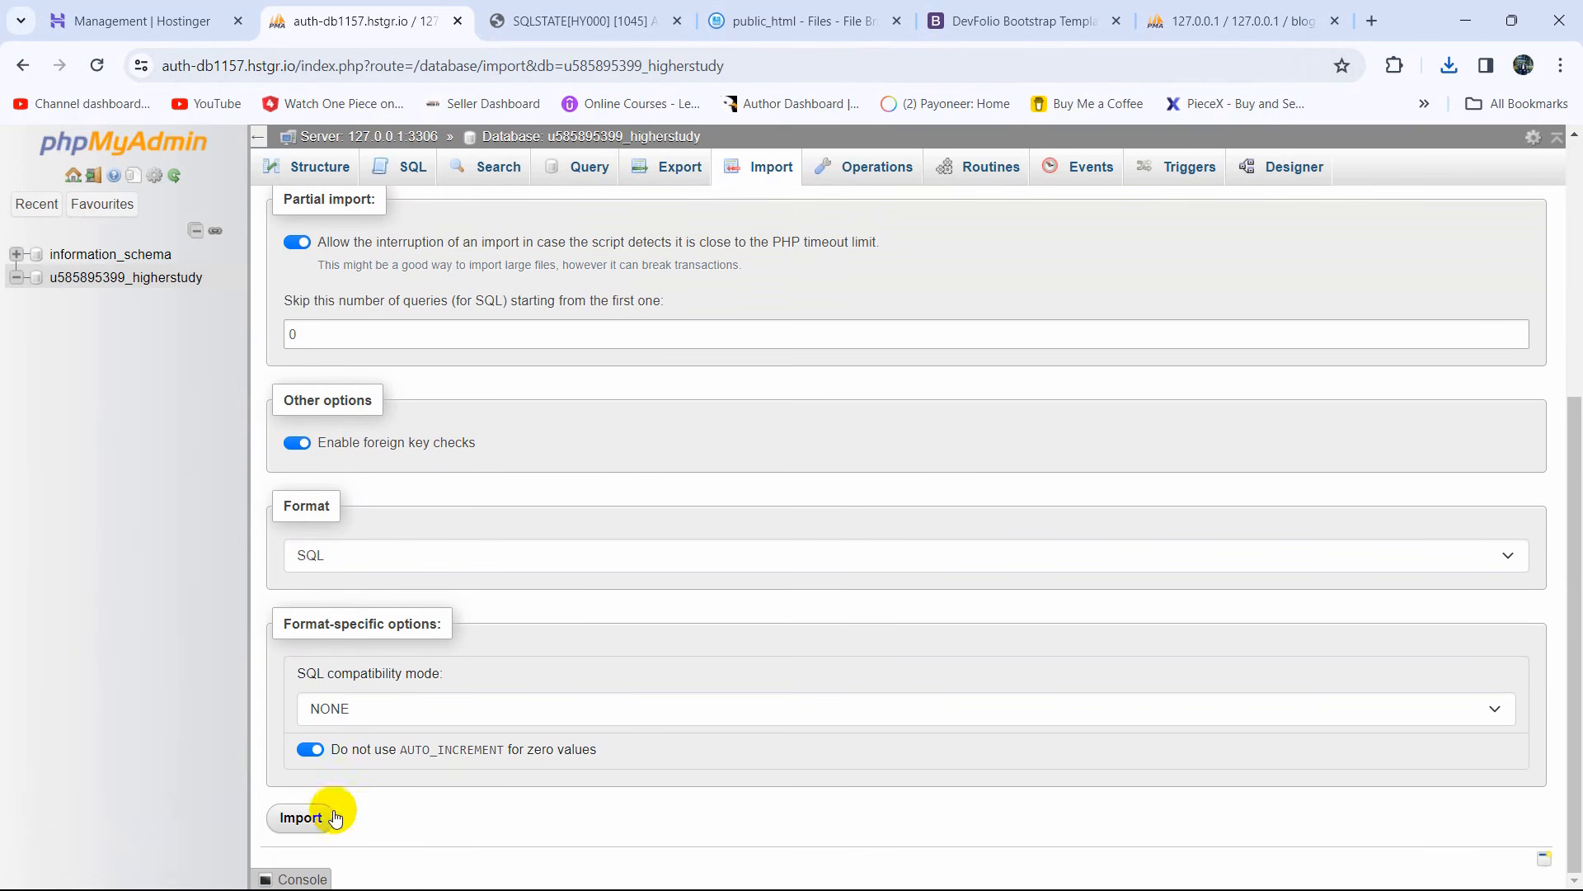
{"action": "left_click", "coordinate": [299, 819]}
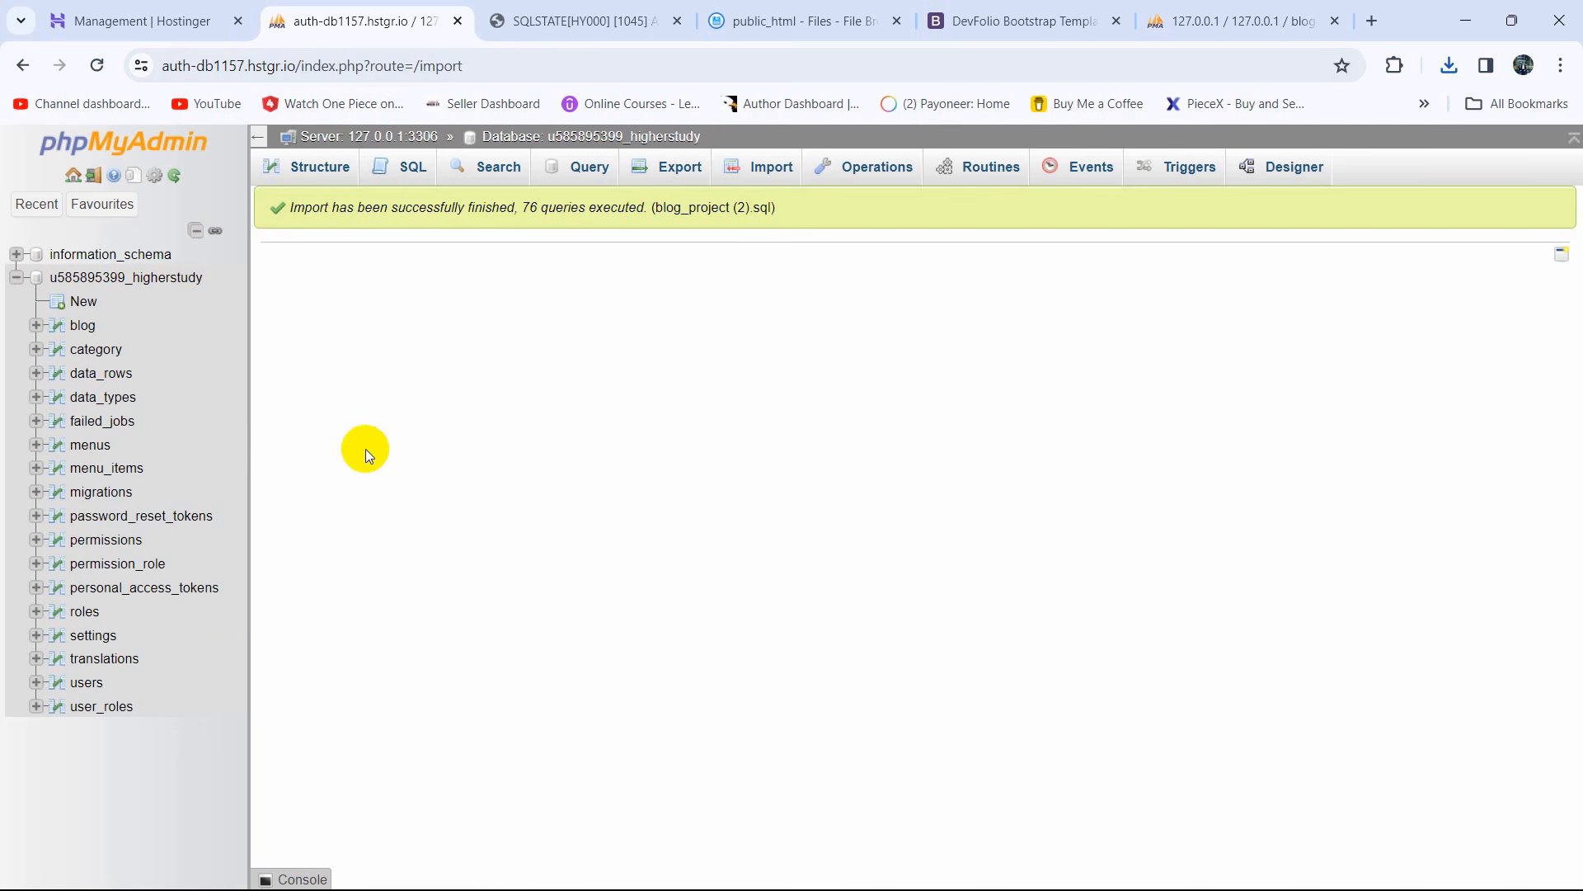
Step: Reload higherstudyaffairs.com and examine its database exception, then return to the hosted phpMyAdmin
{"action": "left_click", "coordinate": [537, 10]}
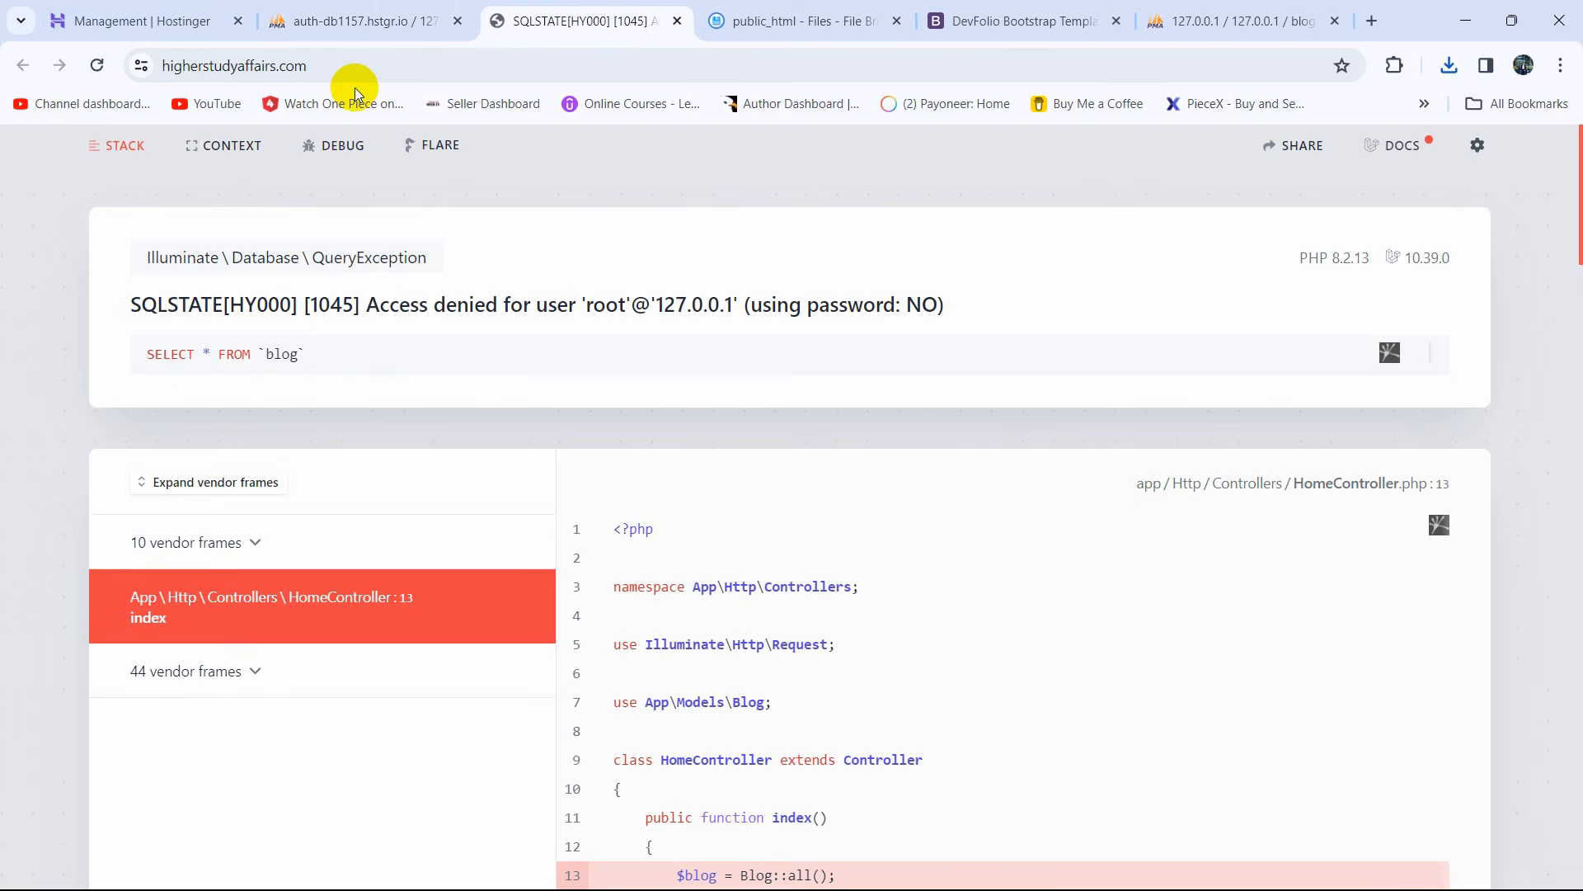
{"action": "left_click", "coordinate": [264, 65]}
{"action": "left_click", "coordinate": [66, 145]}
{"action": "left_click", "coordinate": [95, 68]}
{"action": "left_click_drag", "start_coordinate": [367, 305], "coordinate": [962, 311]}
{"action": "left_click", "coordinate": [966, 310]}
{"action": "left_click", "coordinate": [368, 37]}
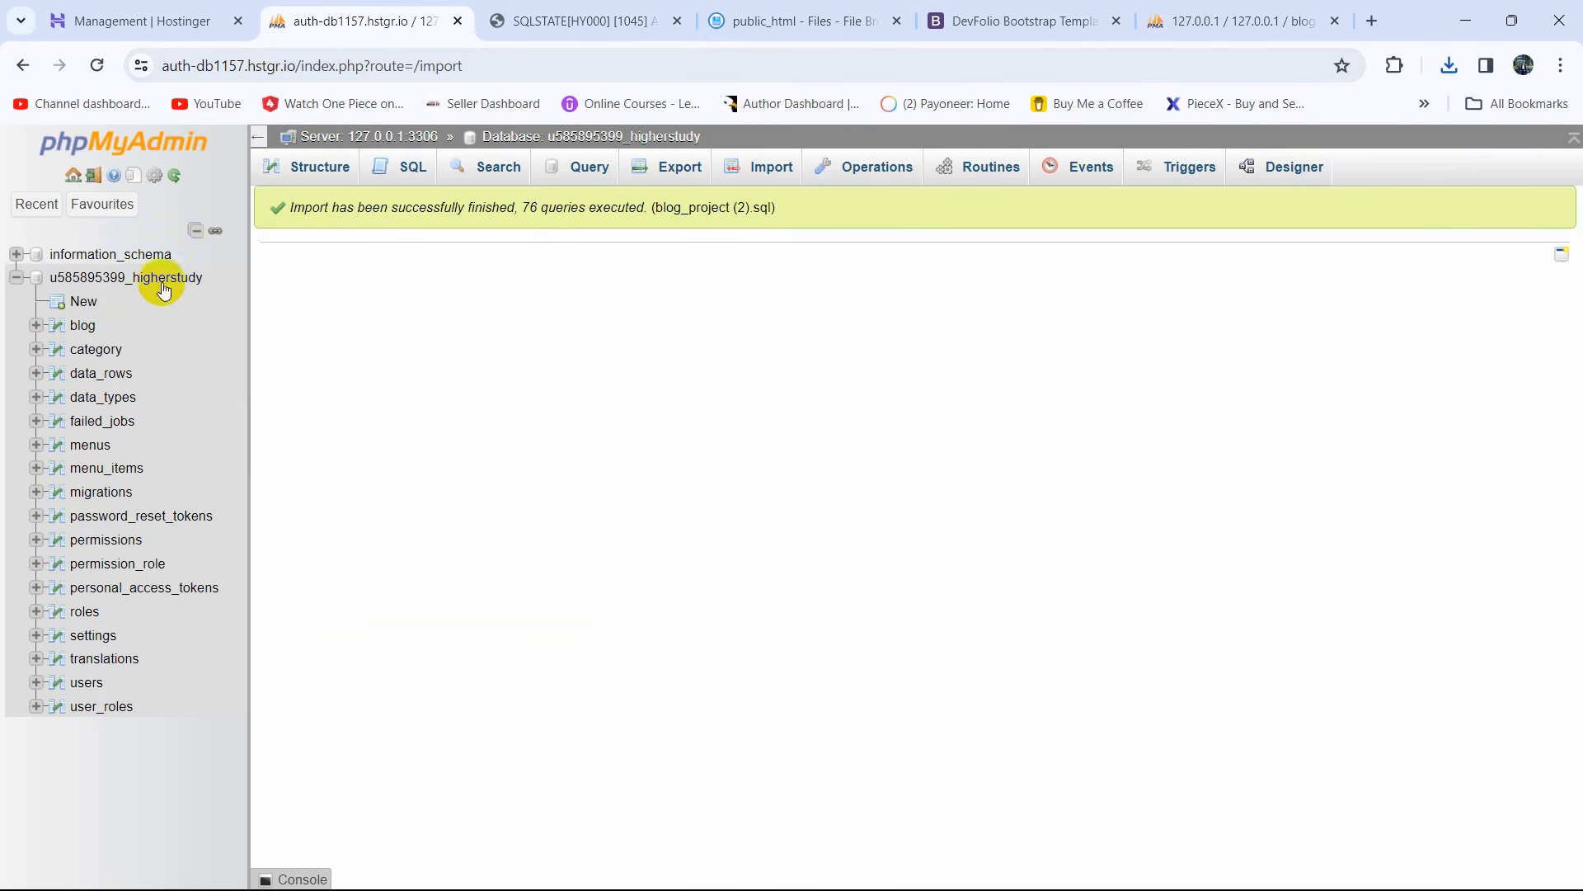
Step: Open the file manager for higherstudyaffairs.com from its Hostinger dashboard, dismissing the browser's offer to save the password
{"action": "left_click", "coordinate": [150, 24]}
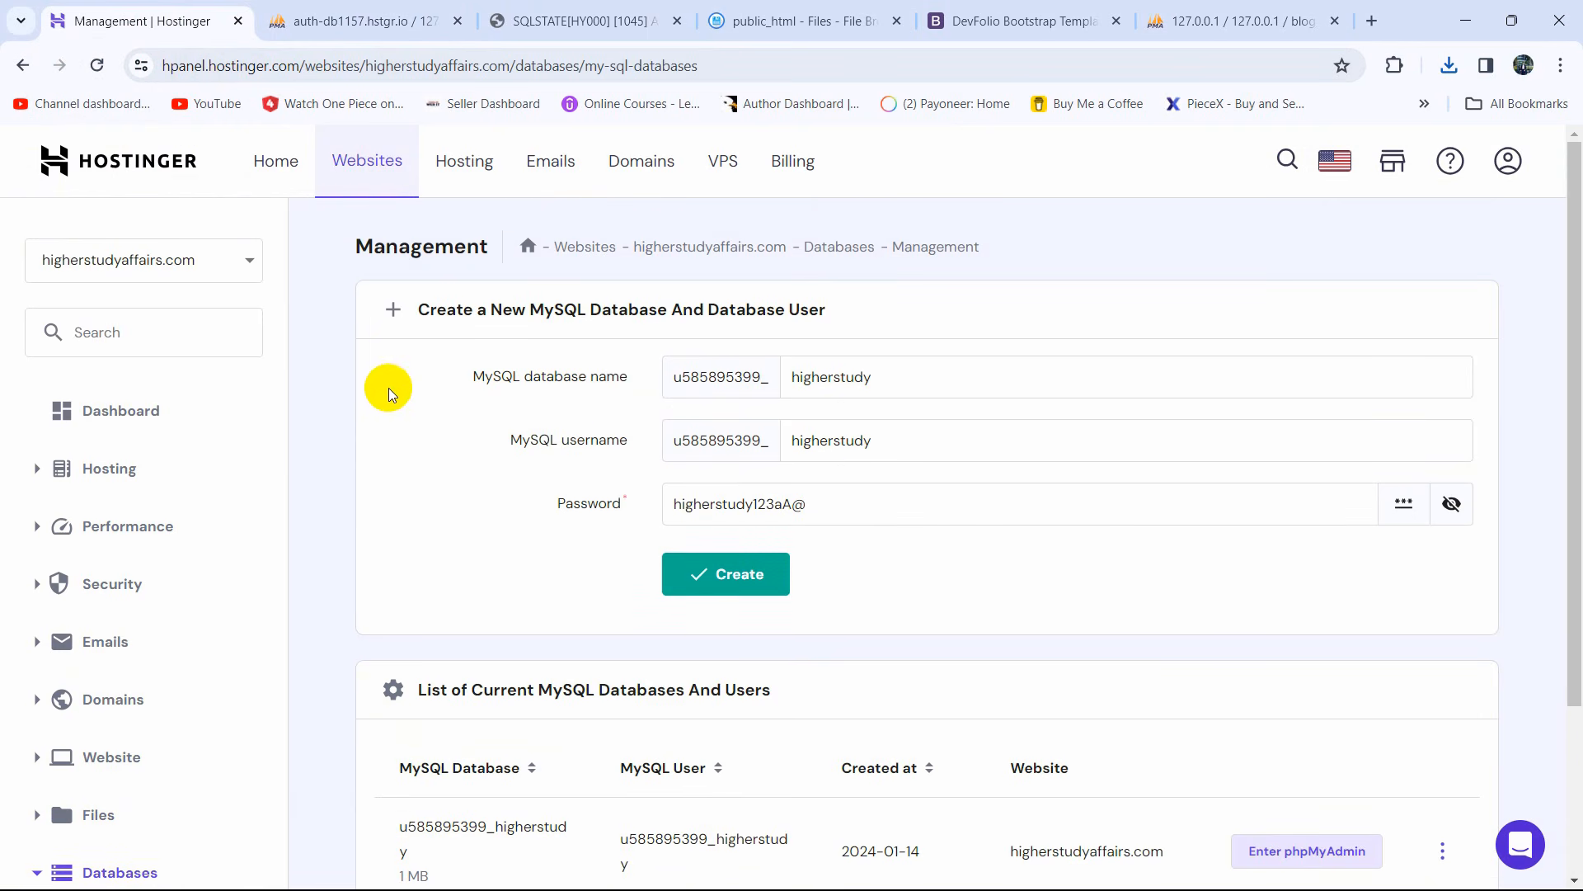
{"action": "left_click", "coordinate": [275, 160]}
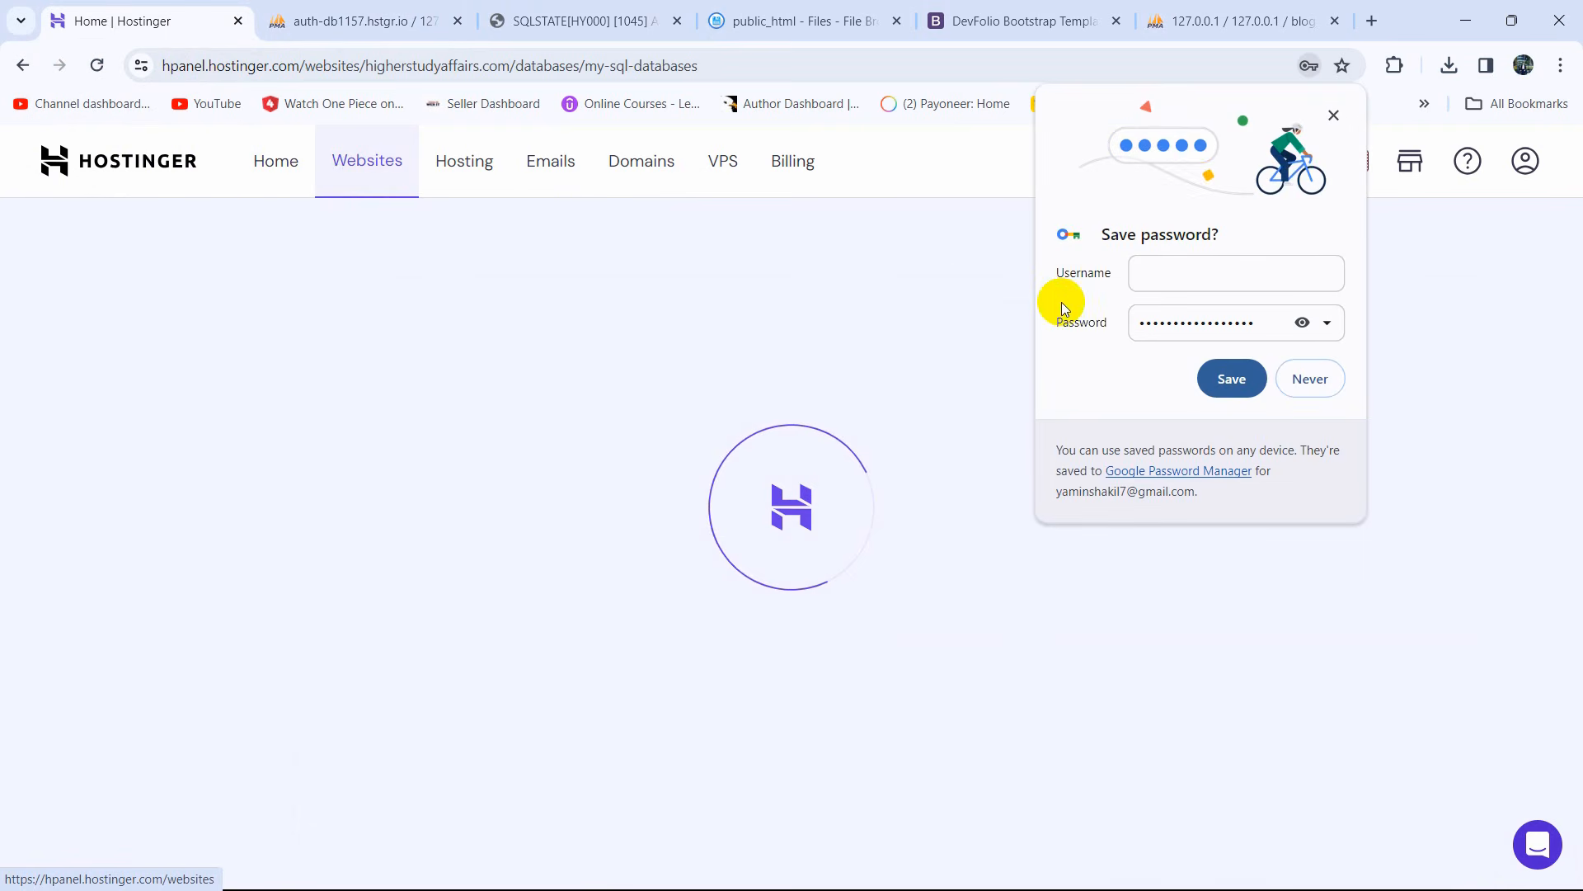
{"action": "left_click", "coordinate": [1333, 120]}
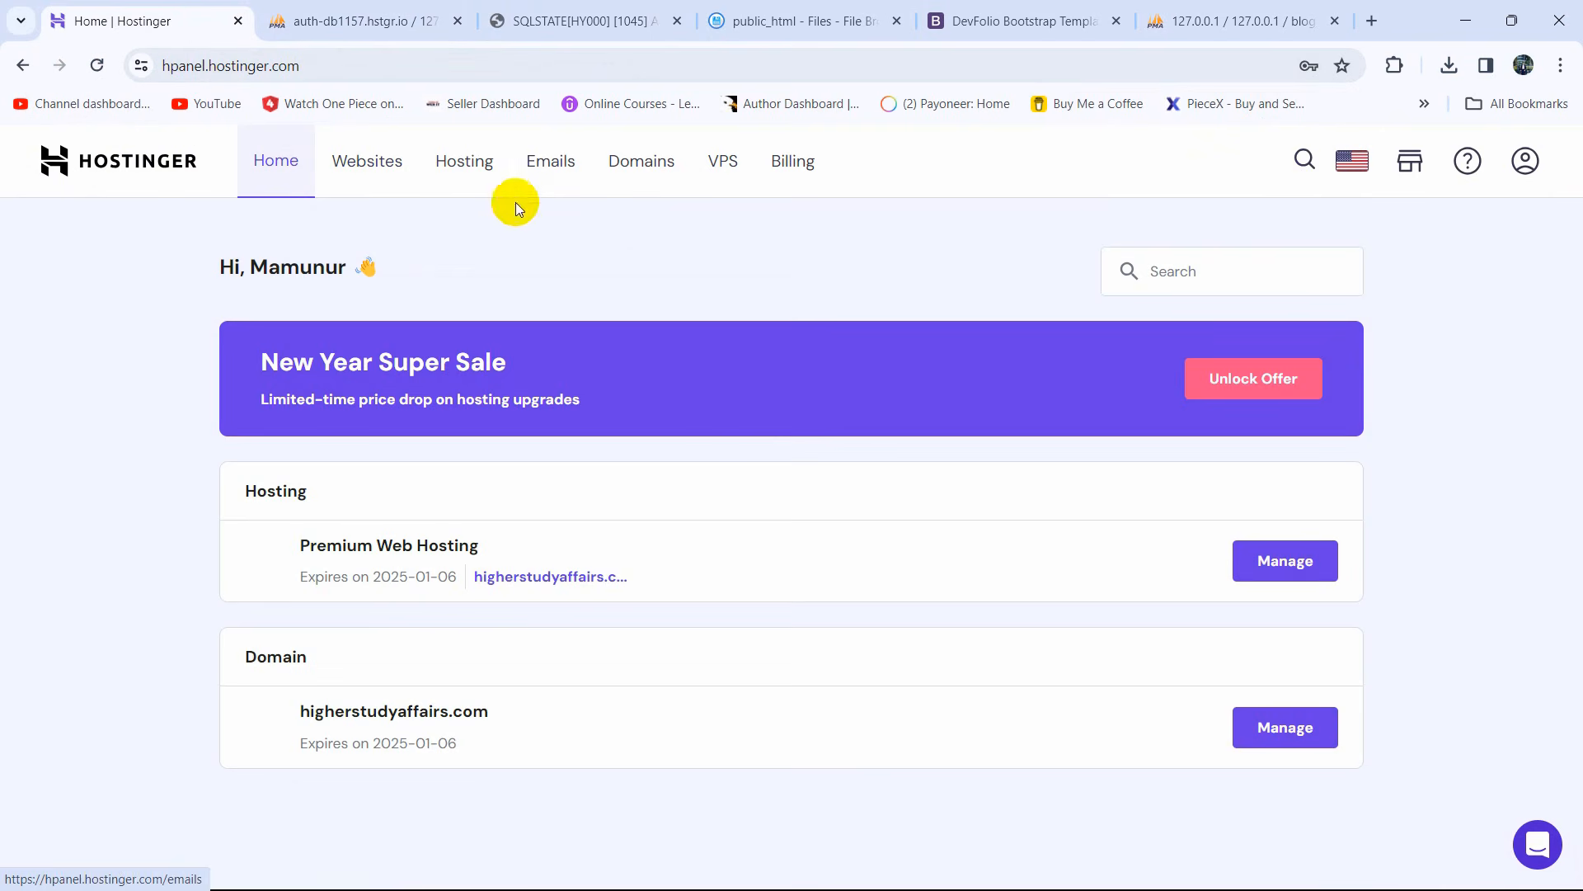
{"action": "left_click", "coordinate": [1331, 576]}
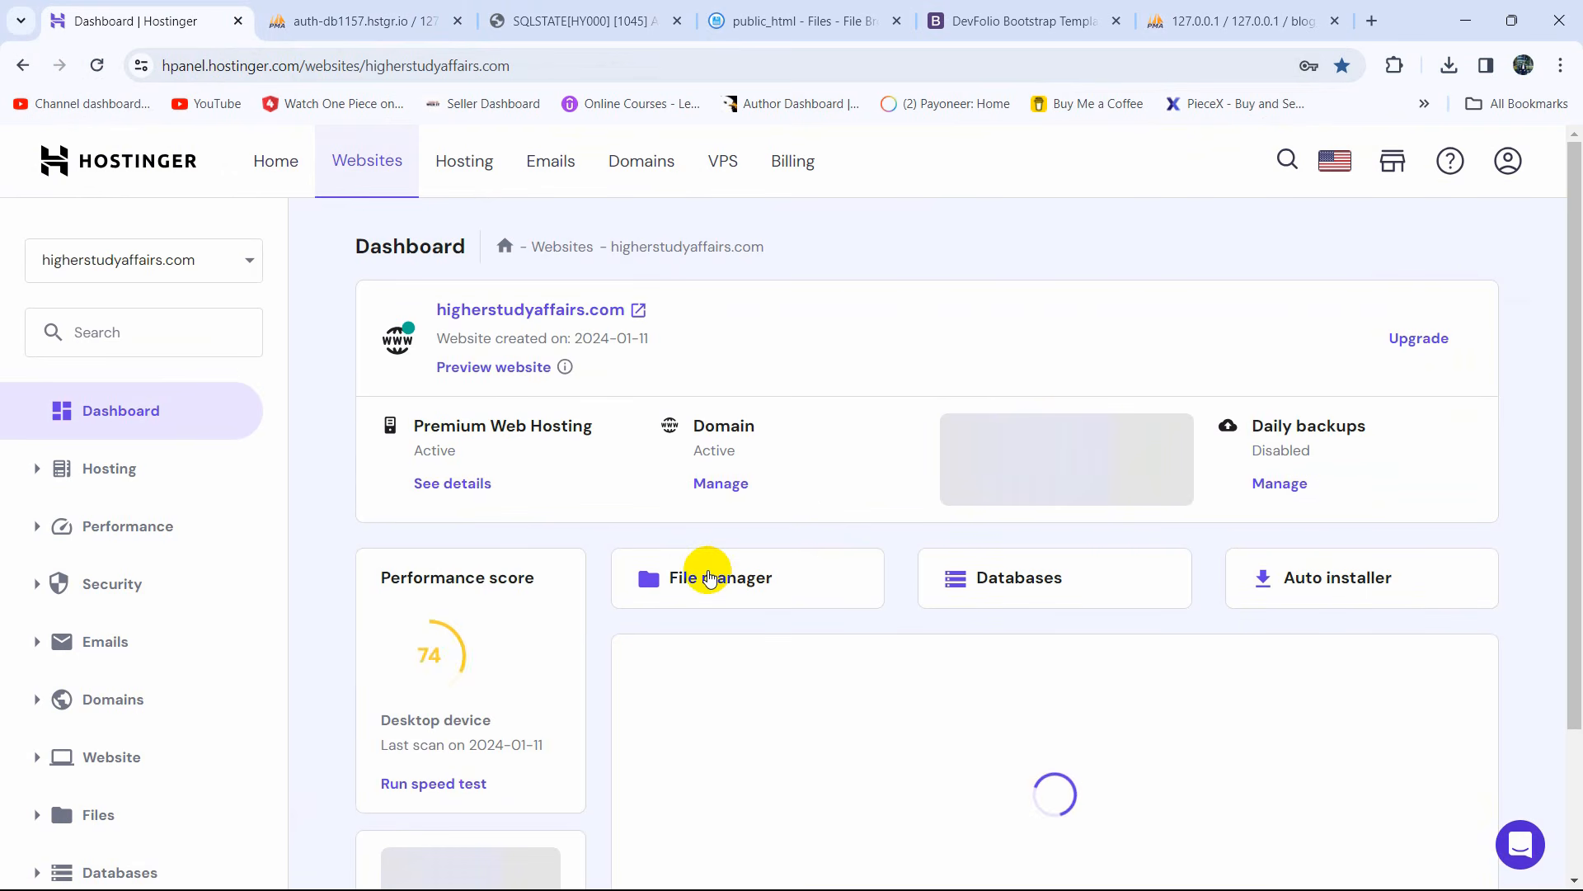
{"action": "left_click", "coordinate": [738, 570]}
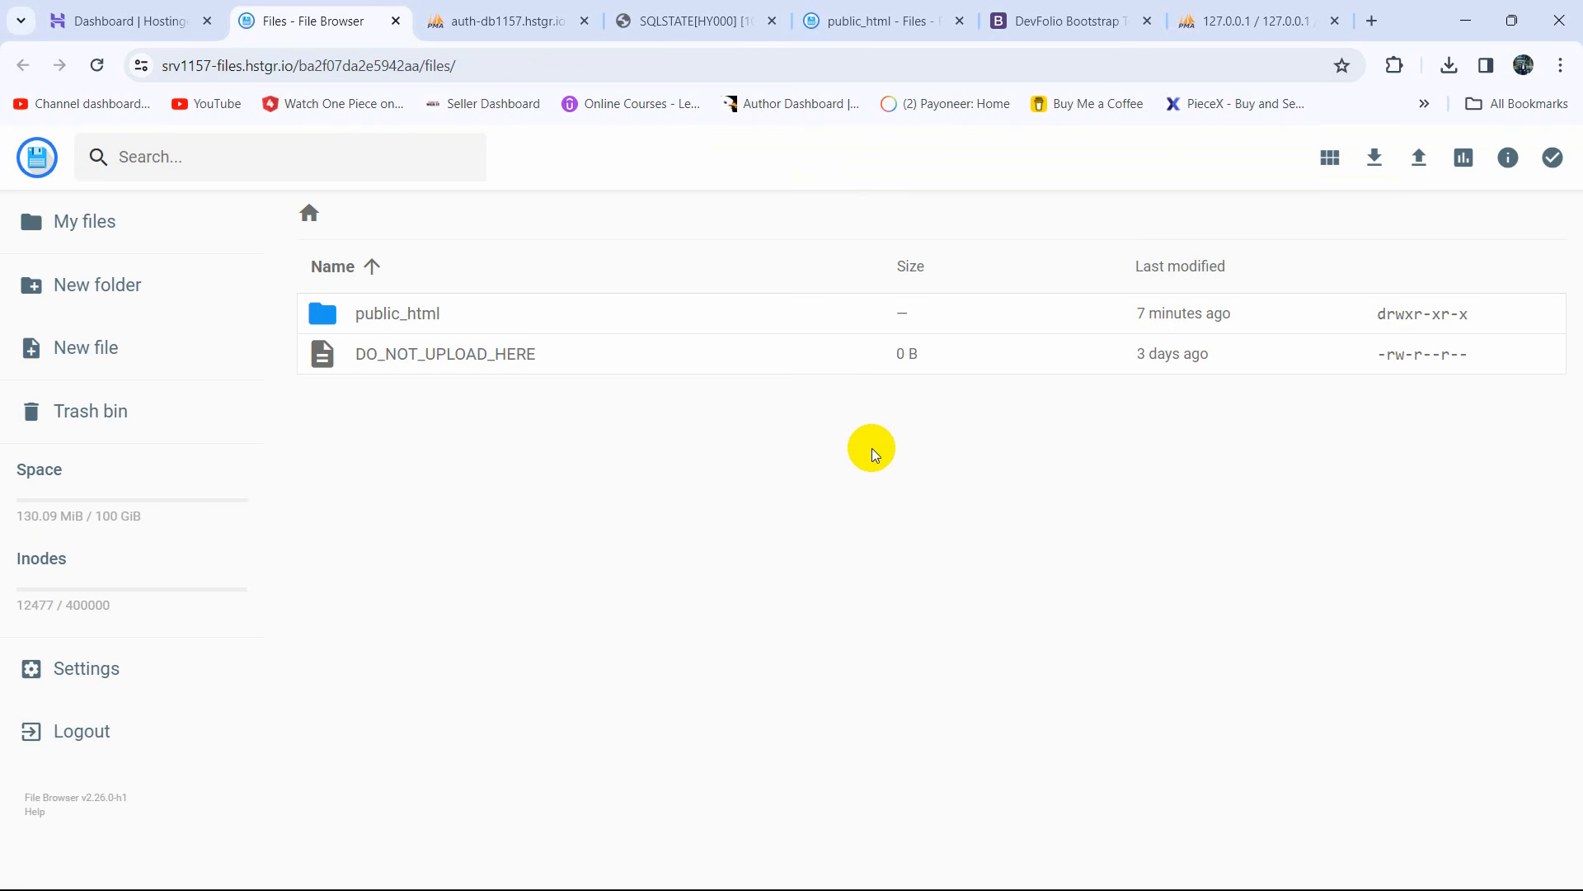
Step: Open the .env file in the public_html folder for editing
{"action": "double_click", "coordinate": [491, 320]}
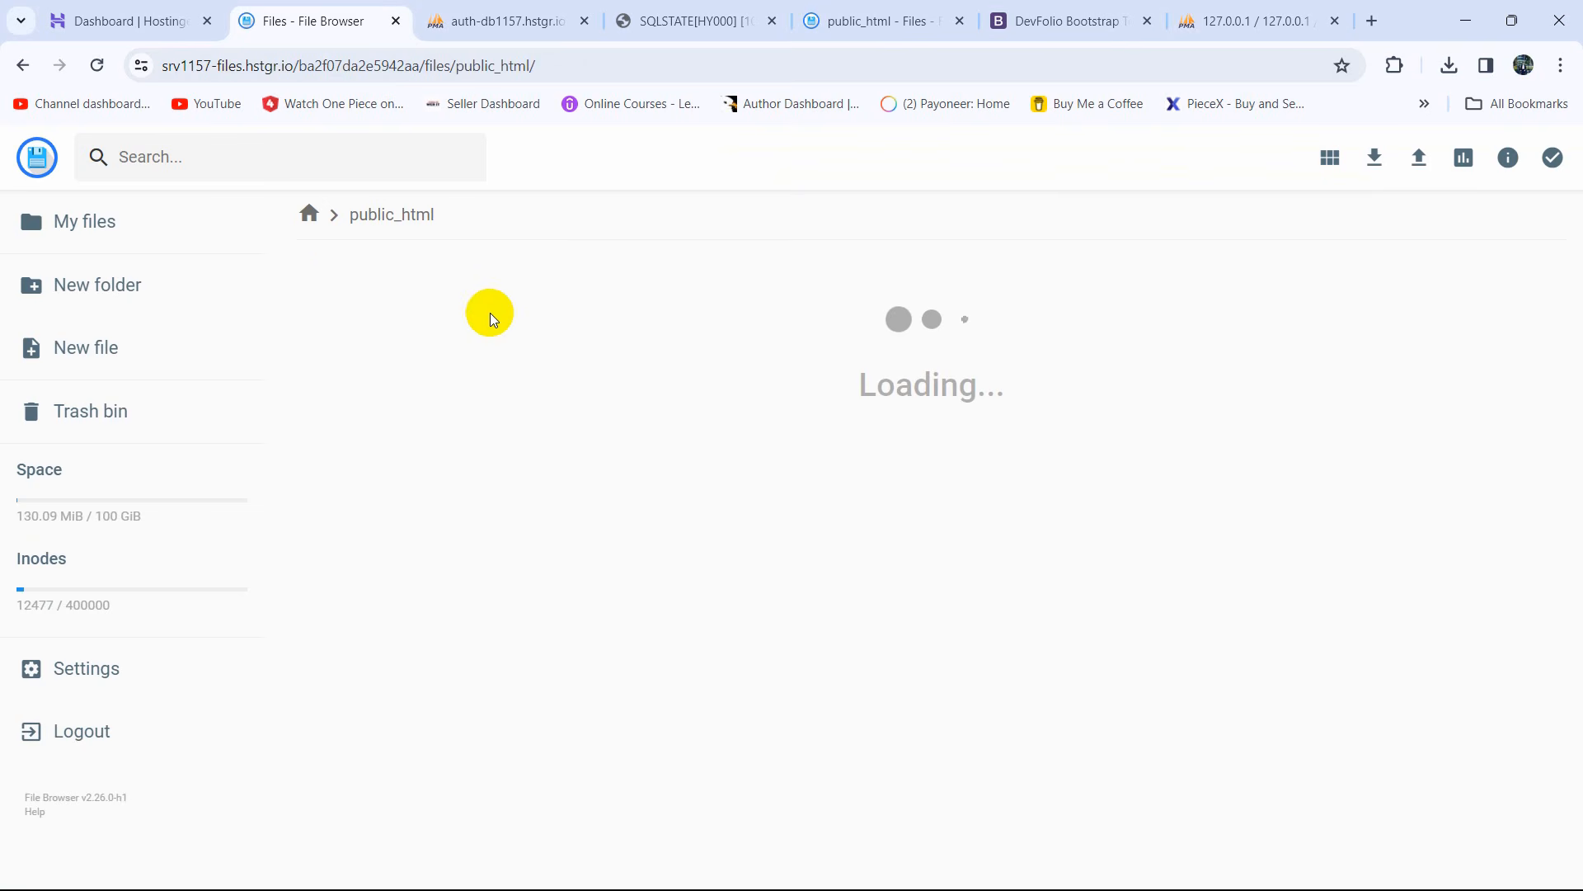
{"action": "scroll", "coordinate": [611, 312], "scroll_direction": "down", "scroll_amount": 3}
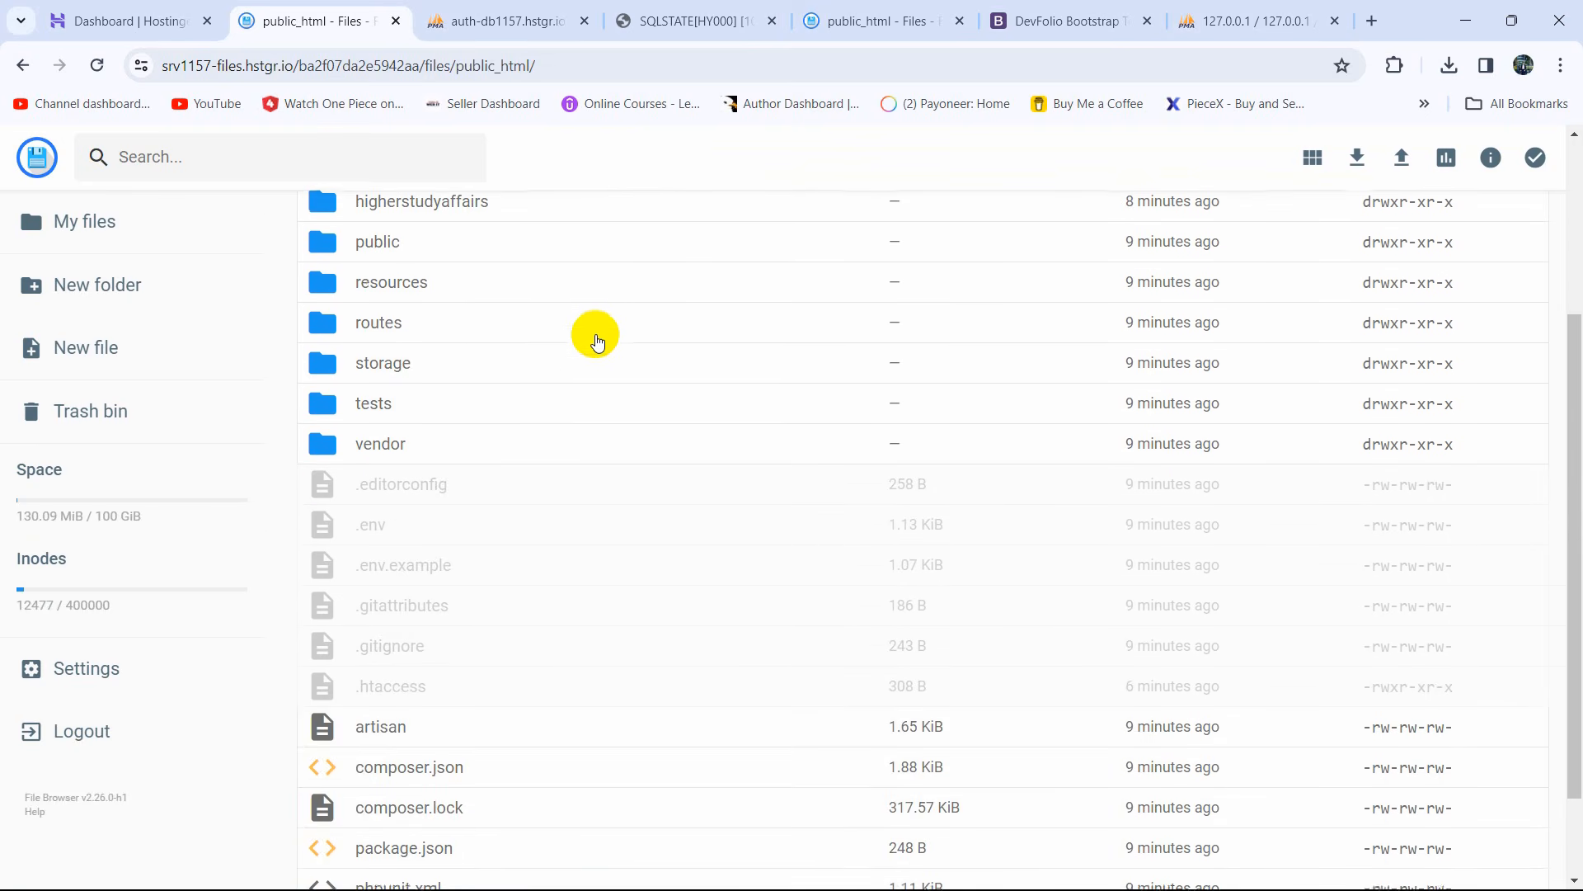
{"action": "scroll", "coordinate": [590, 334], "scroll_direction": "up", "scroll_amount": 1}
{"action": "scroll", "coordinate": [578, 346], "scroll_direction": "down", "scroll_amount": 3}
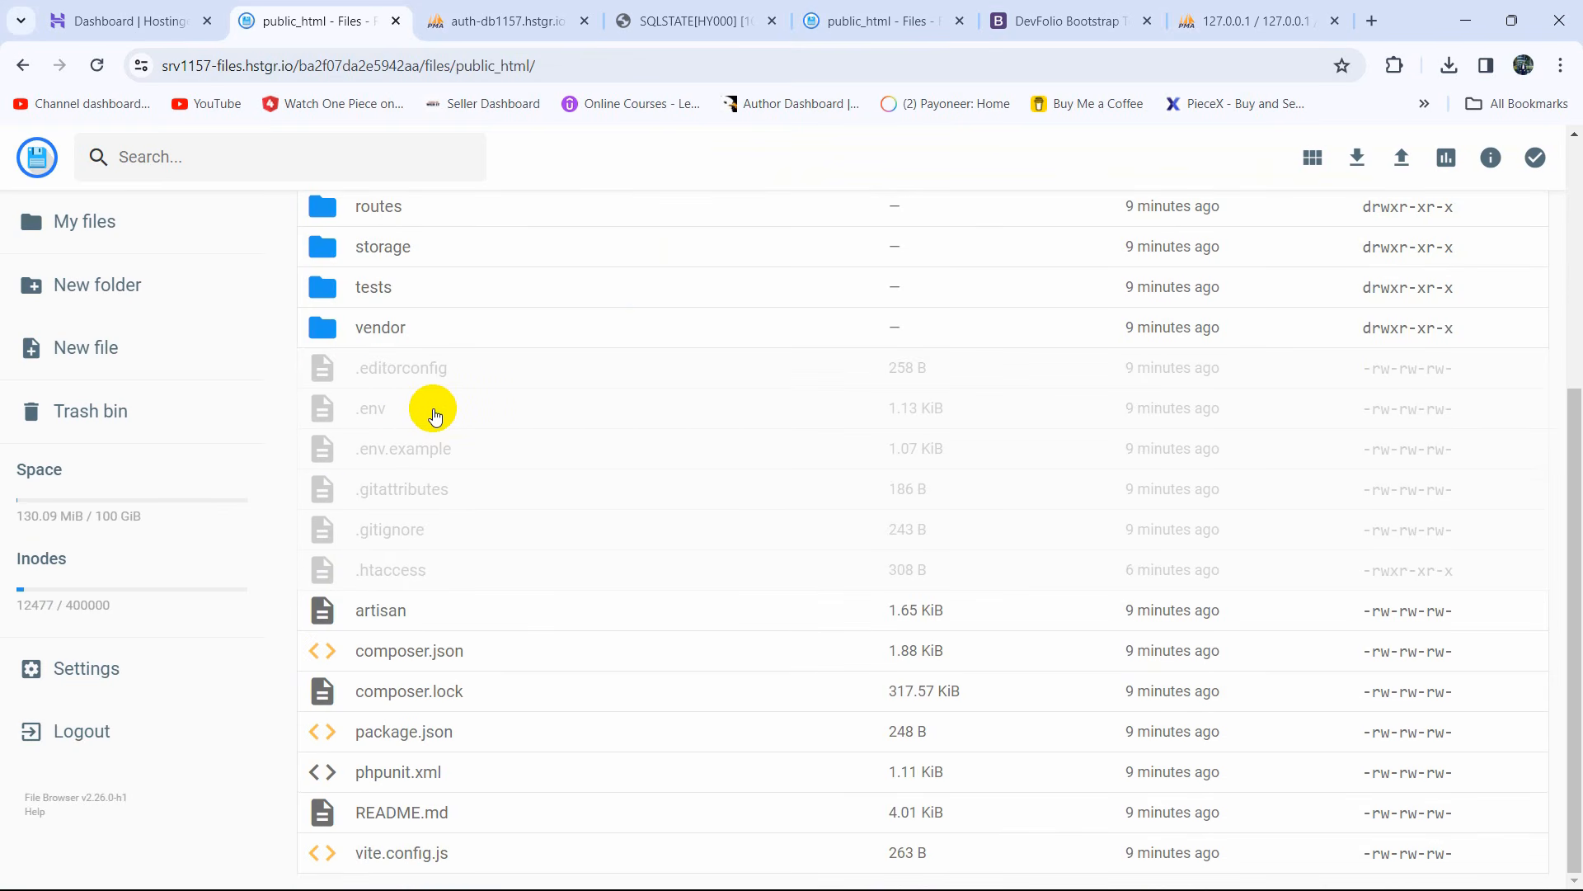
{"action": "double_click", "coordinate": [435, 410]}
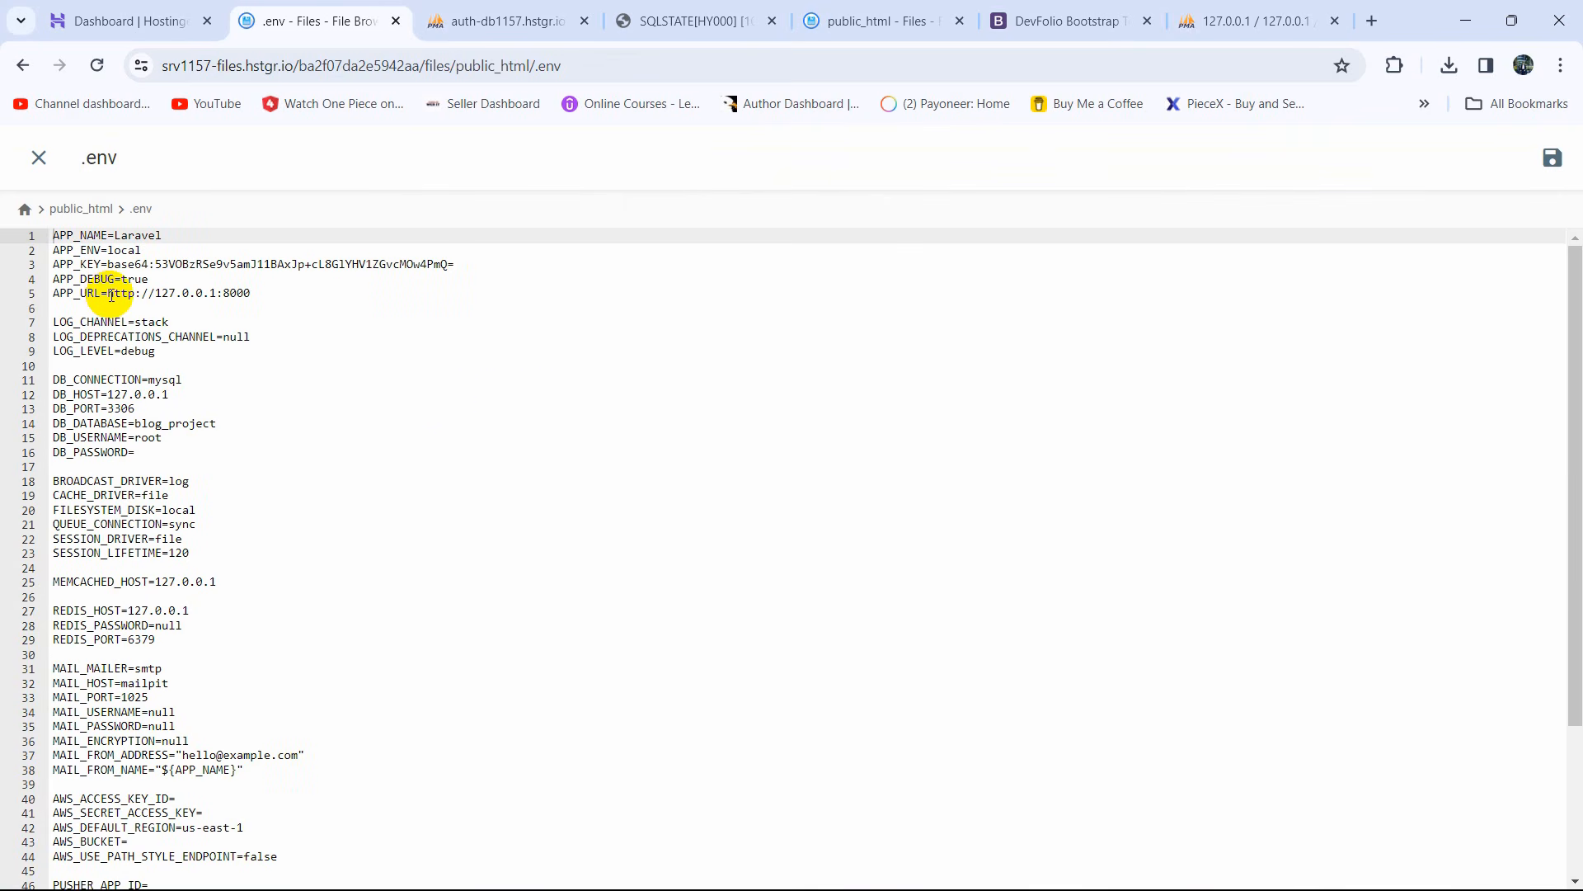
{"action": "left_click_drag", "start_coordinate": [99, 294], "coordinate": [175, 292]}
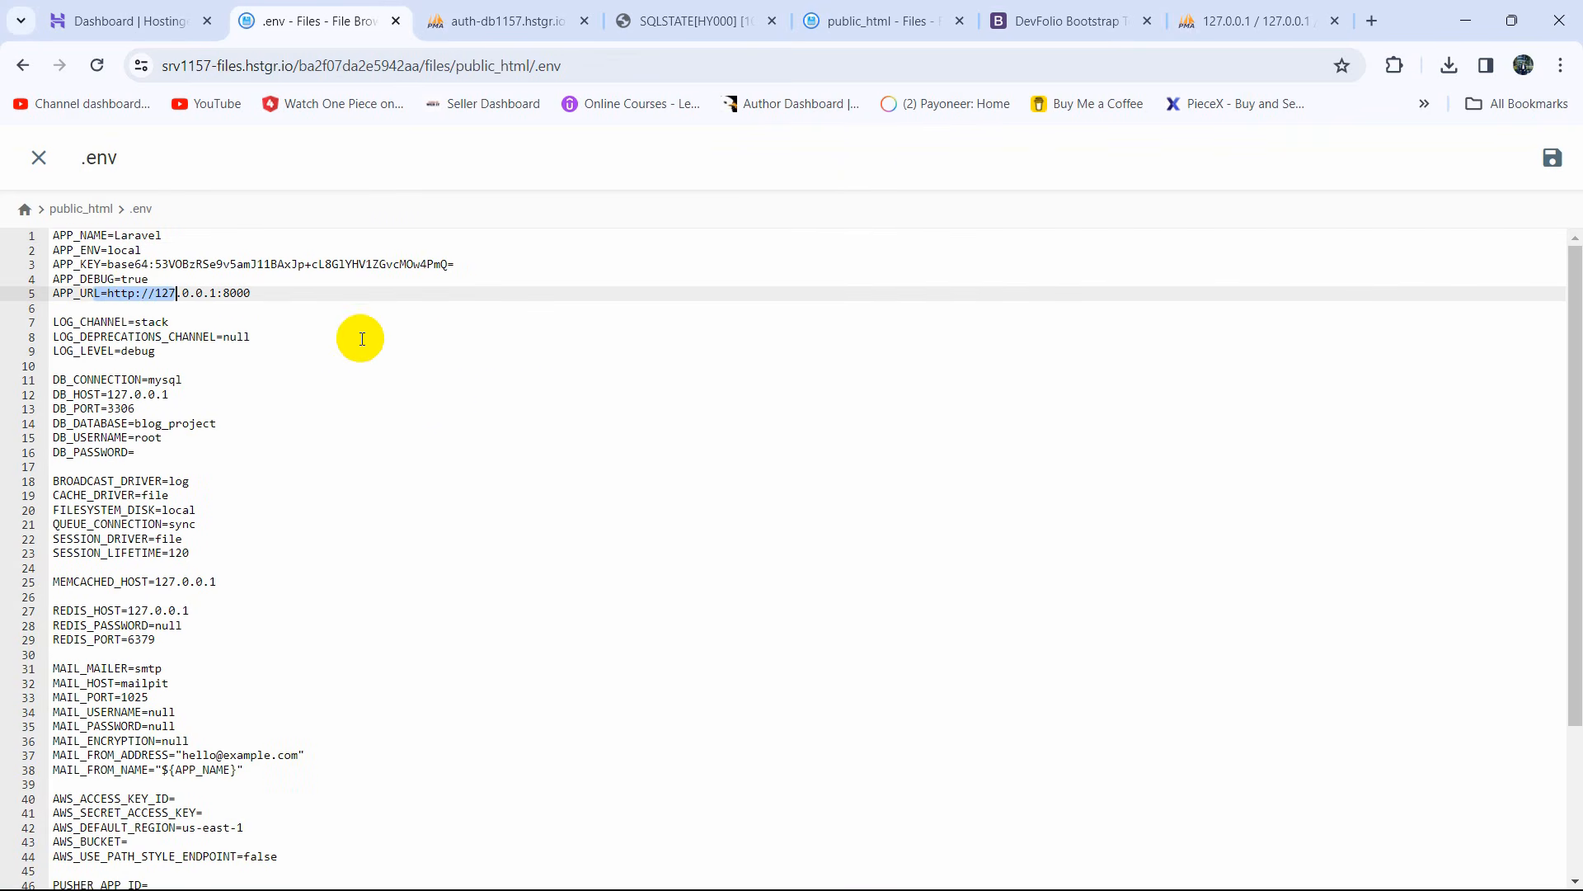
{"action": "left_click", "coordinate": [324, 368]}
{"action": "key", "text": "ctrl+plus"}
{"action": "key", "text": "ctrl+plus"}
{"action": "key", "text": "ctrl+plus"}
{"action": "key", "text": "ctrl+plus"}
{"action": "key", "text": "ctrl+plus"}
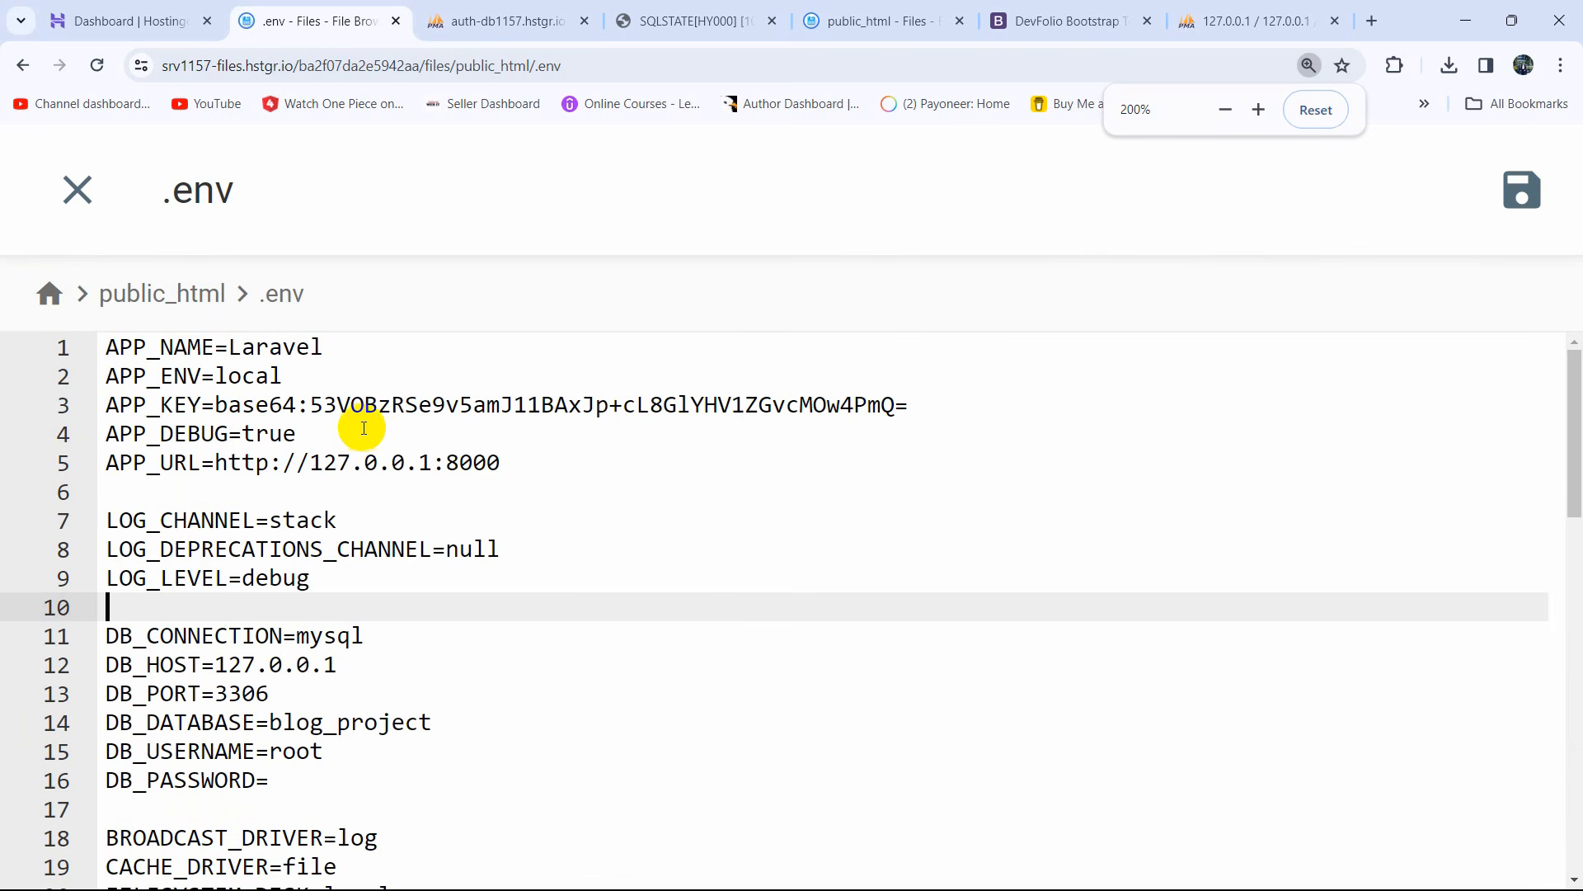
{"action": "left_click_drag", "start_coordinate": [217, 462], "coordinate": [542, 456]}
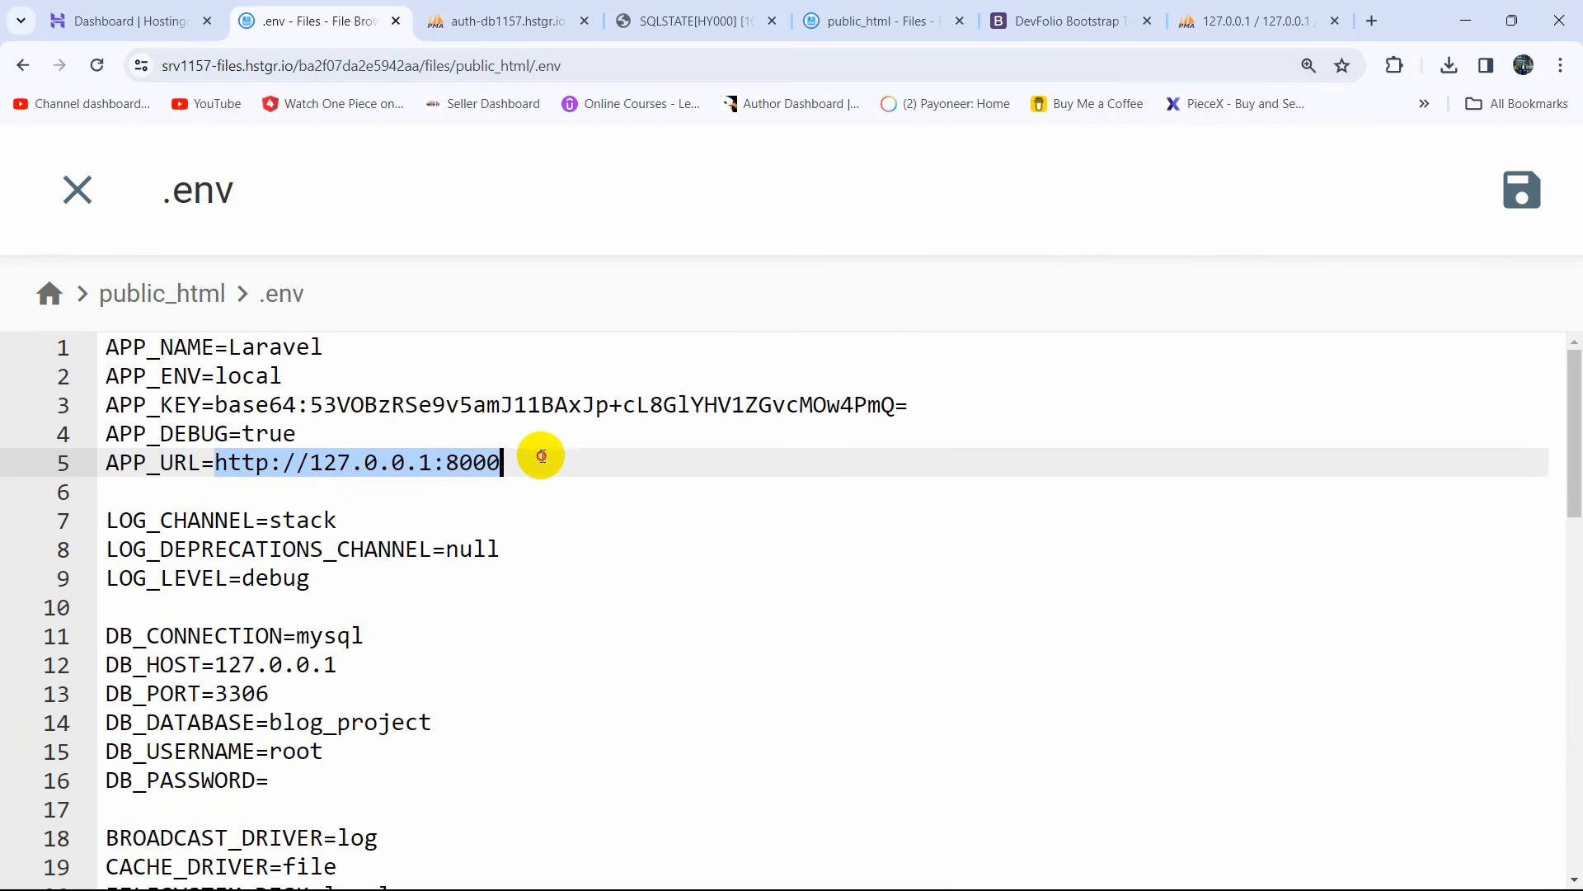
{"action": "key", "text": "ctrl+0"}
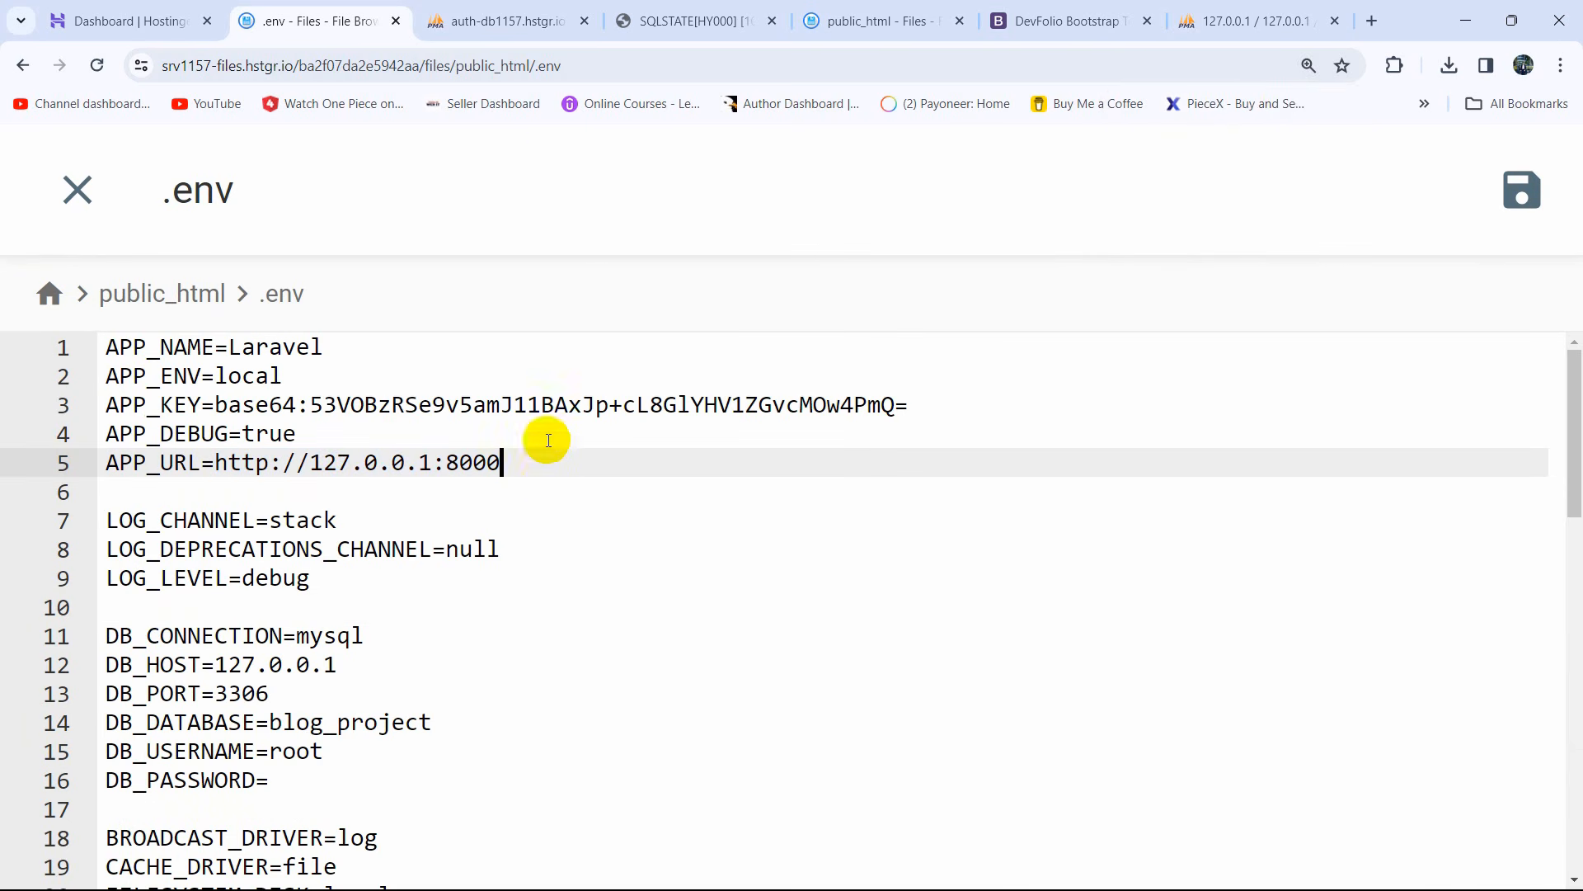
{"action": "left_click", "coordinate": [697, 15]}
{"action": "left_click", "coordinate": [305, 65]}
{"action": "key", "text": "ctrl+c"}
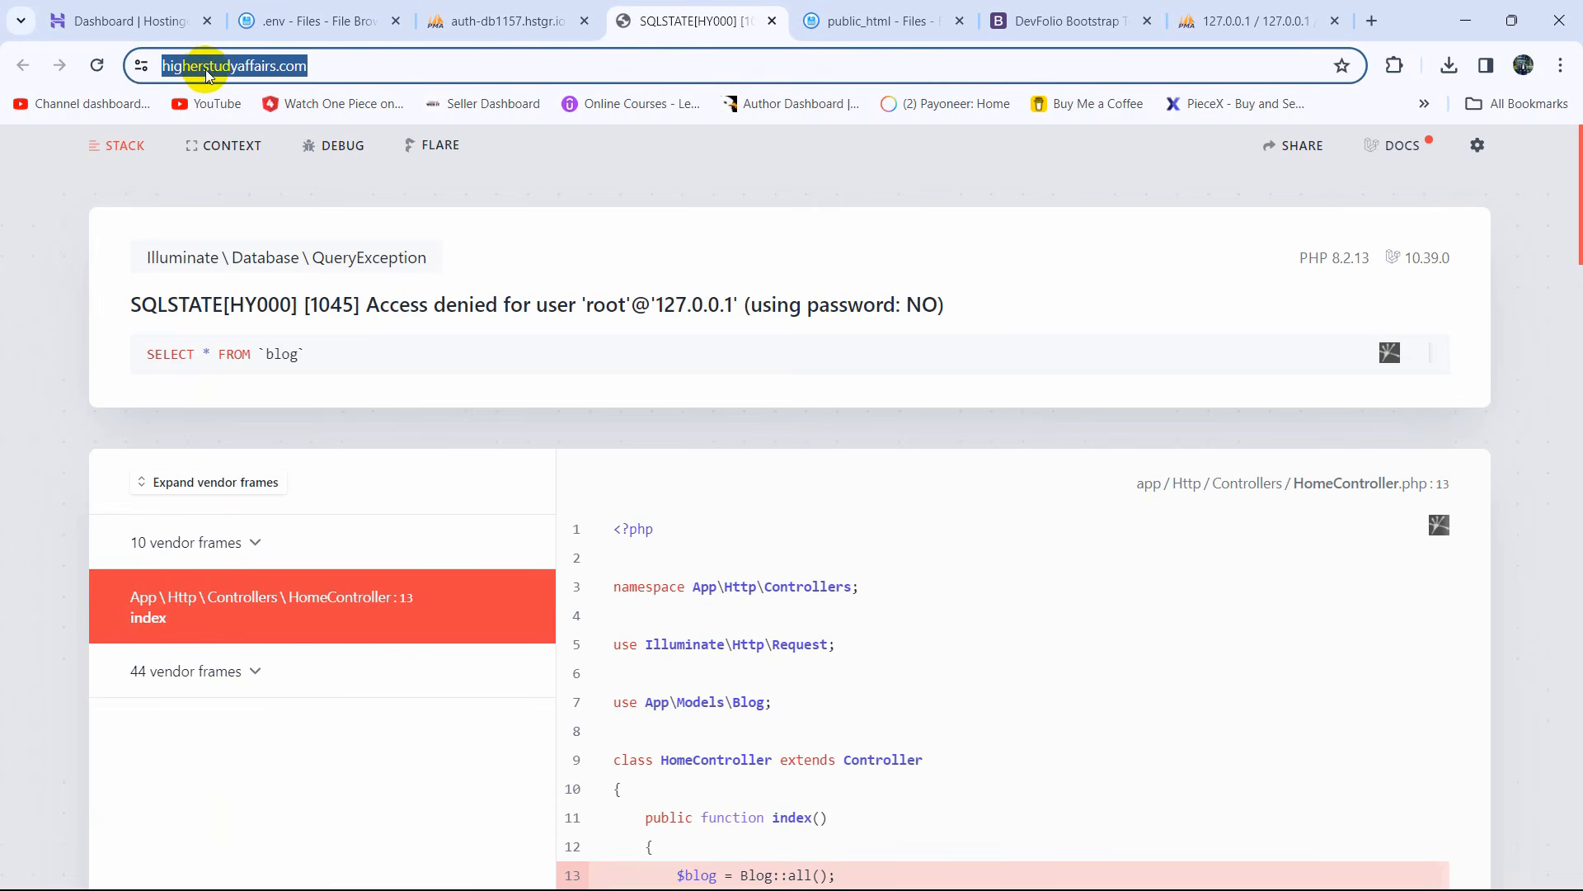
{"action": "left_click", "coordinate": [272, 21]}
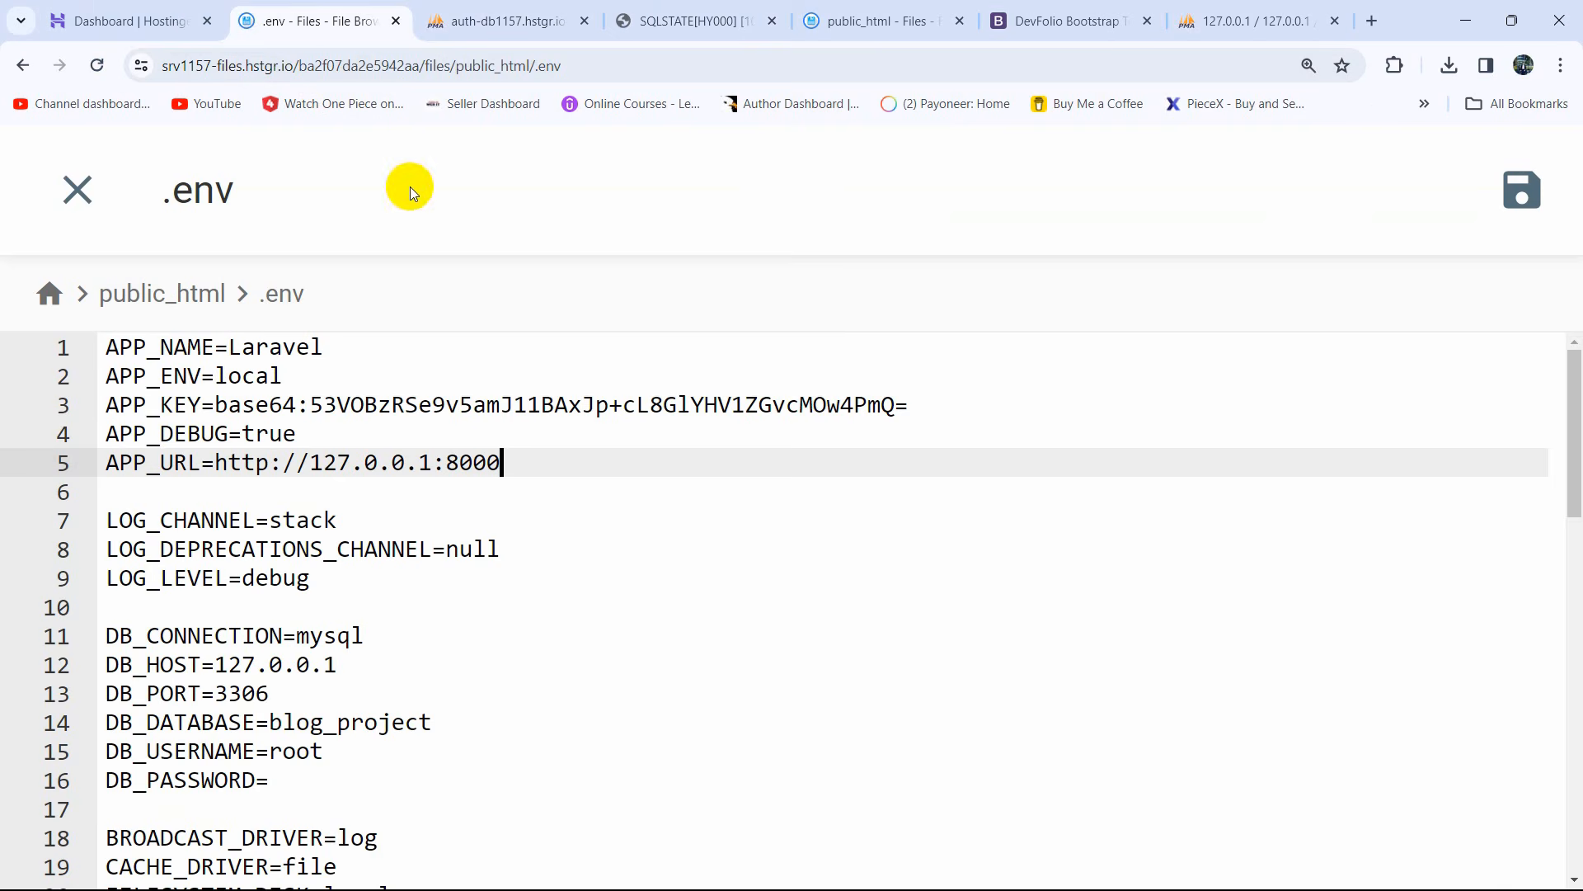
{"action": "left_click_drag", "start_coordinate": [511, 462], "coordinate": [225, 460]}
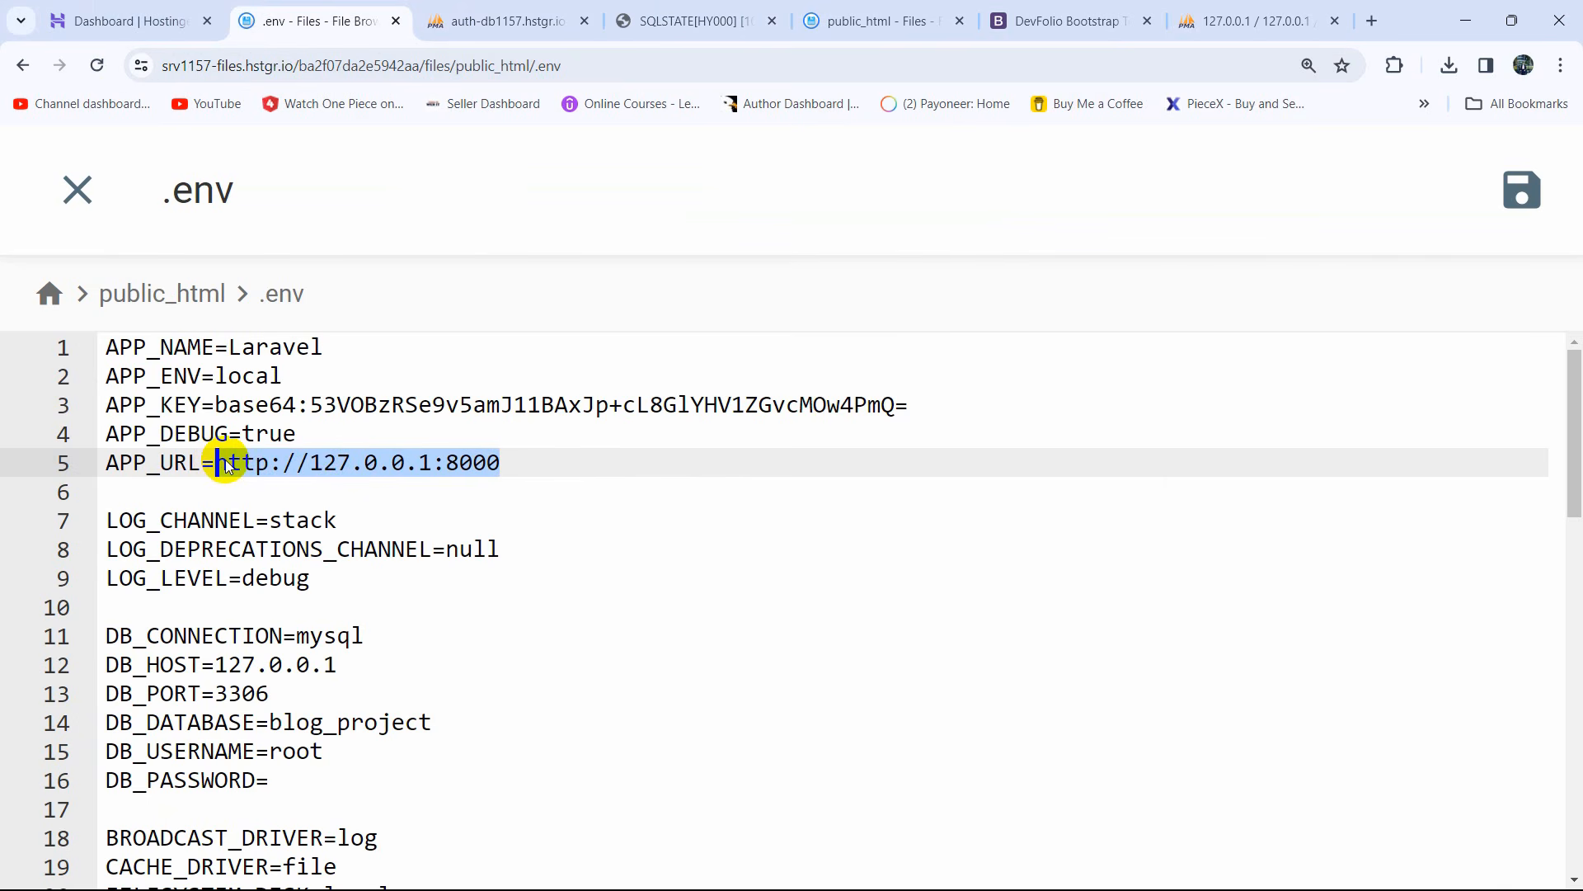
{"action": "key", "text": "ctrl+v"}
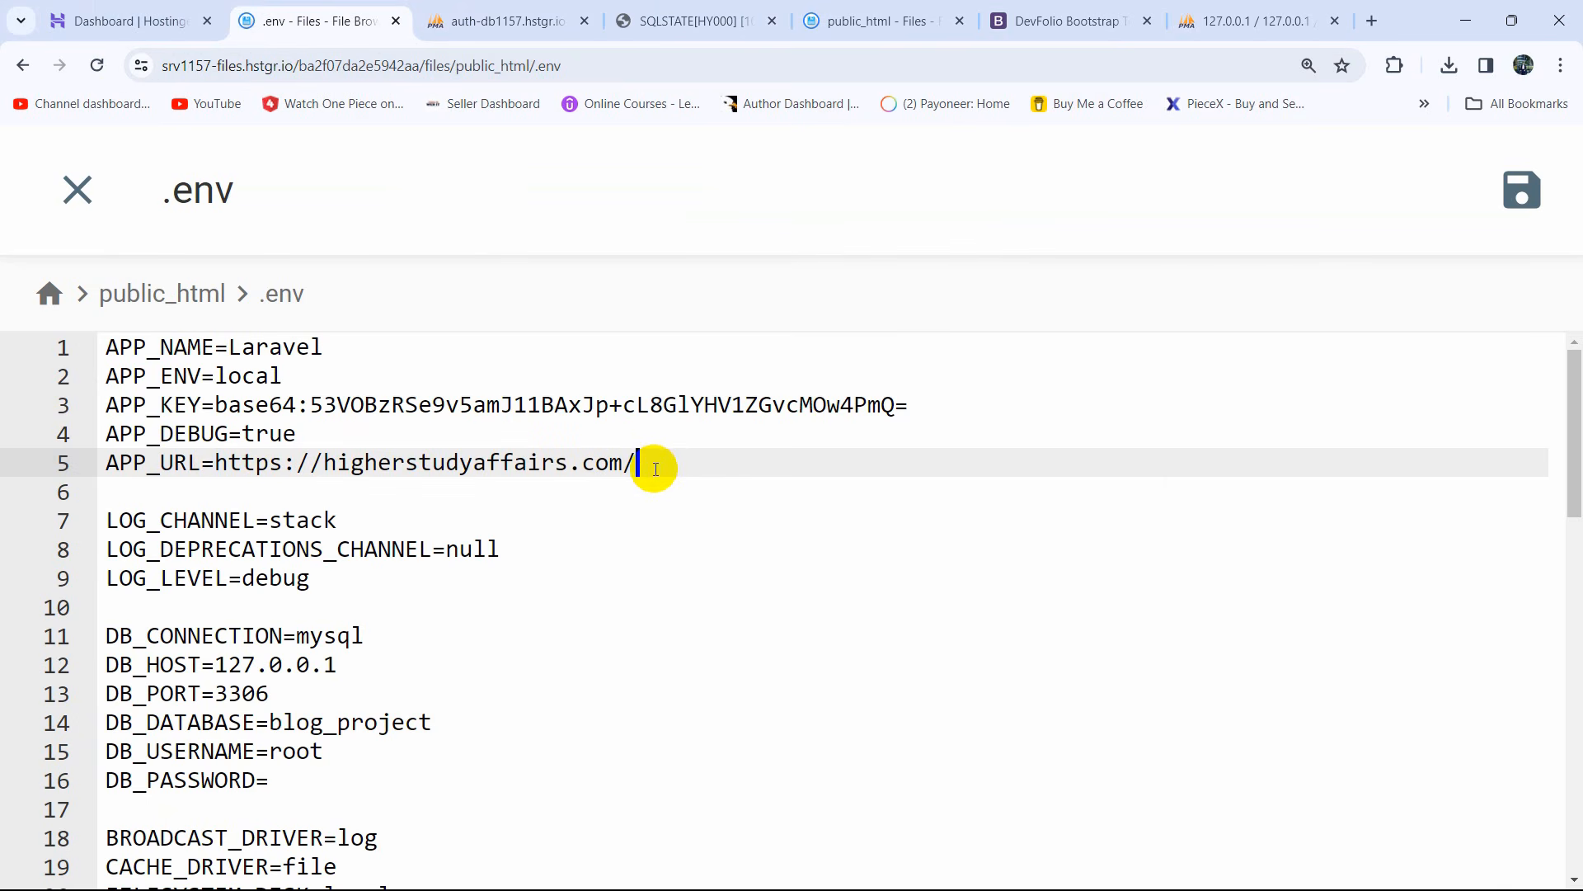
Step: Examine the DB_DATABASE, DB_USERNAME and DB_PASSWORD entries in the .env file
{"action": "scroll", "coordinate": [740, 482], "scroll_direction": "down", "scroll_amount": 2}
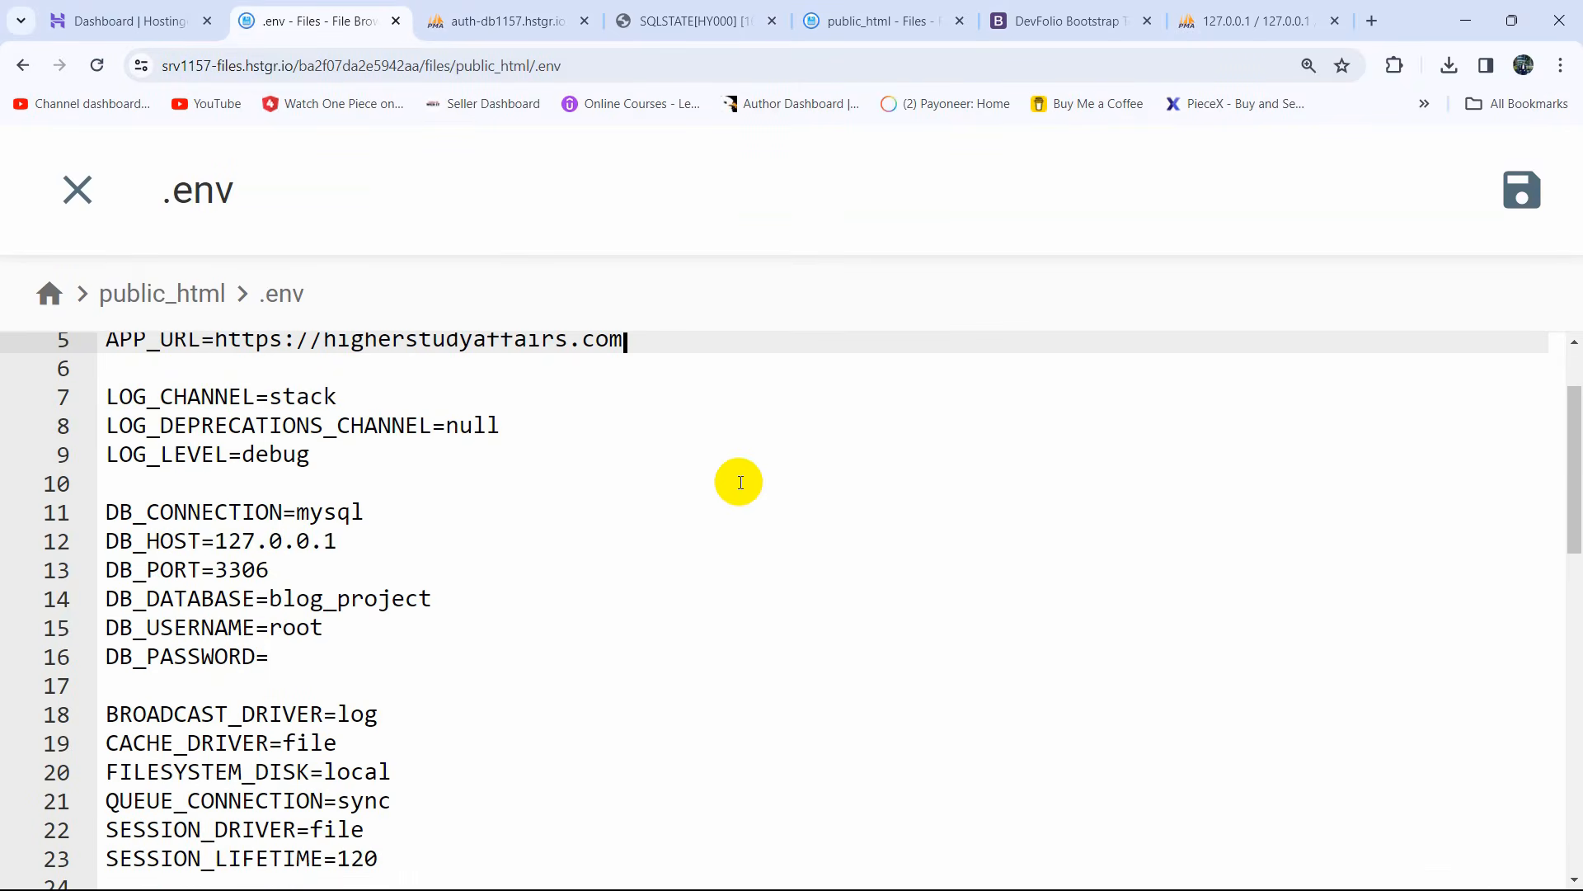
{"action": "scroll", "coordinate": [740, 481], "scroll_direction": "down", "scroll_amount": 1}
{"action": "left_click_drag", "start_coordinate": [269, 557], "coordinate": [486, 564]}
{"action": "left_click_drag", "start_coordinate": [270, 586], "coordinate": [365, 584]}
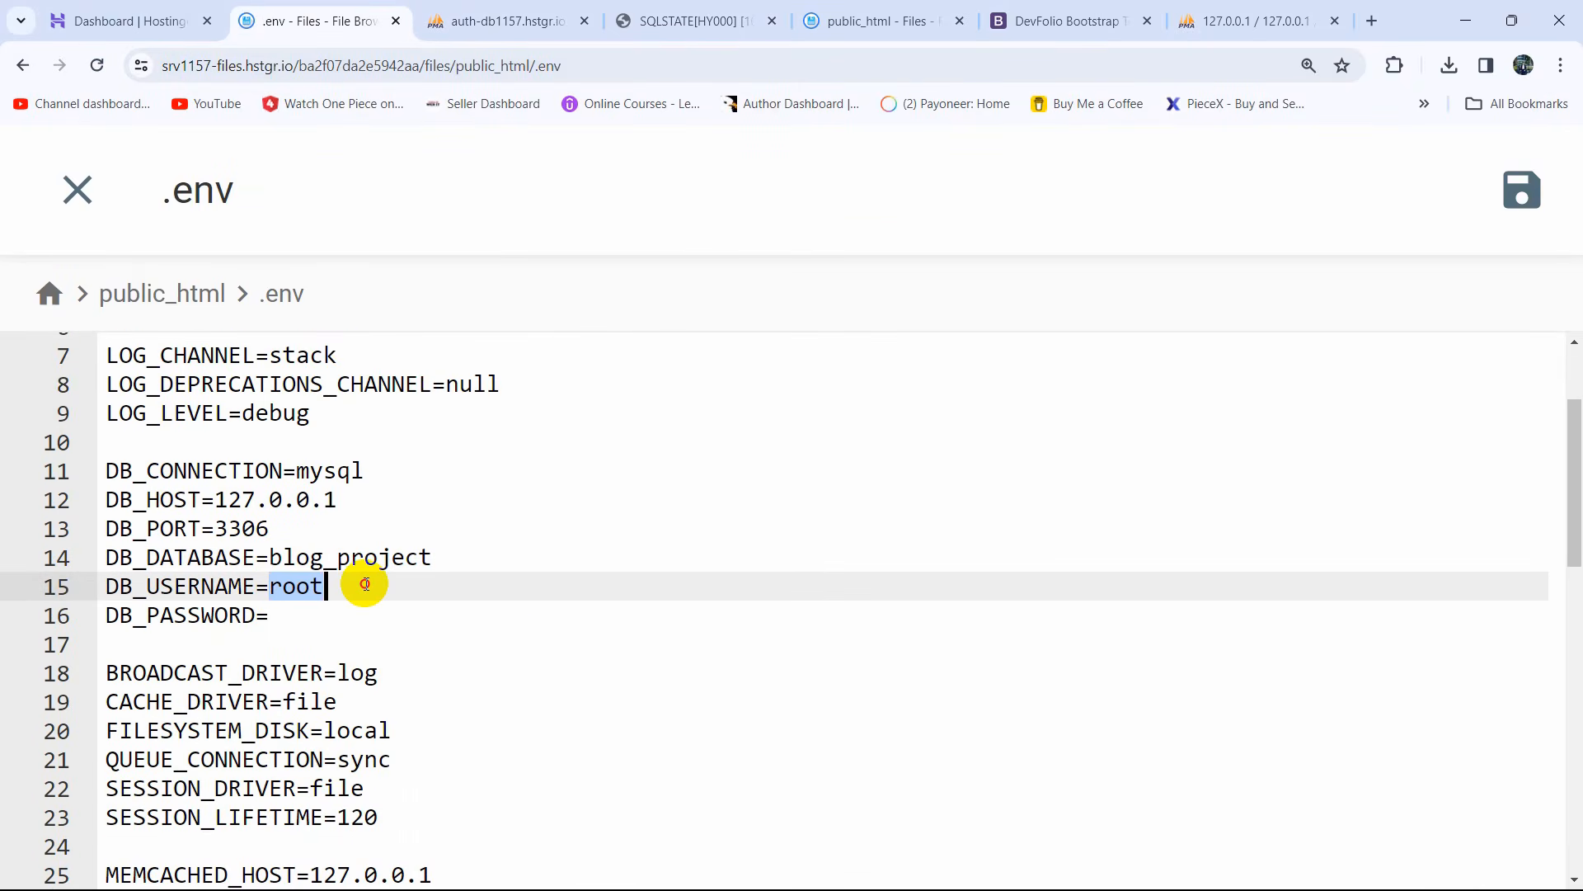
{"action": "left_click", "coordinate": [284, 608]}
{"action": "left_click_drag", "start_coordinate": [269, 557], "coordinate": [478, 555]}
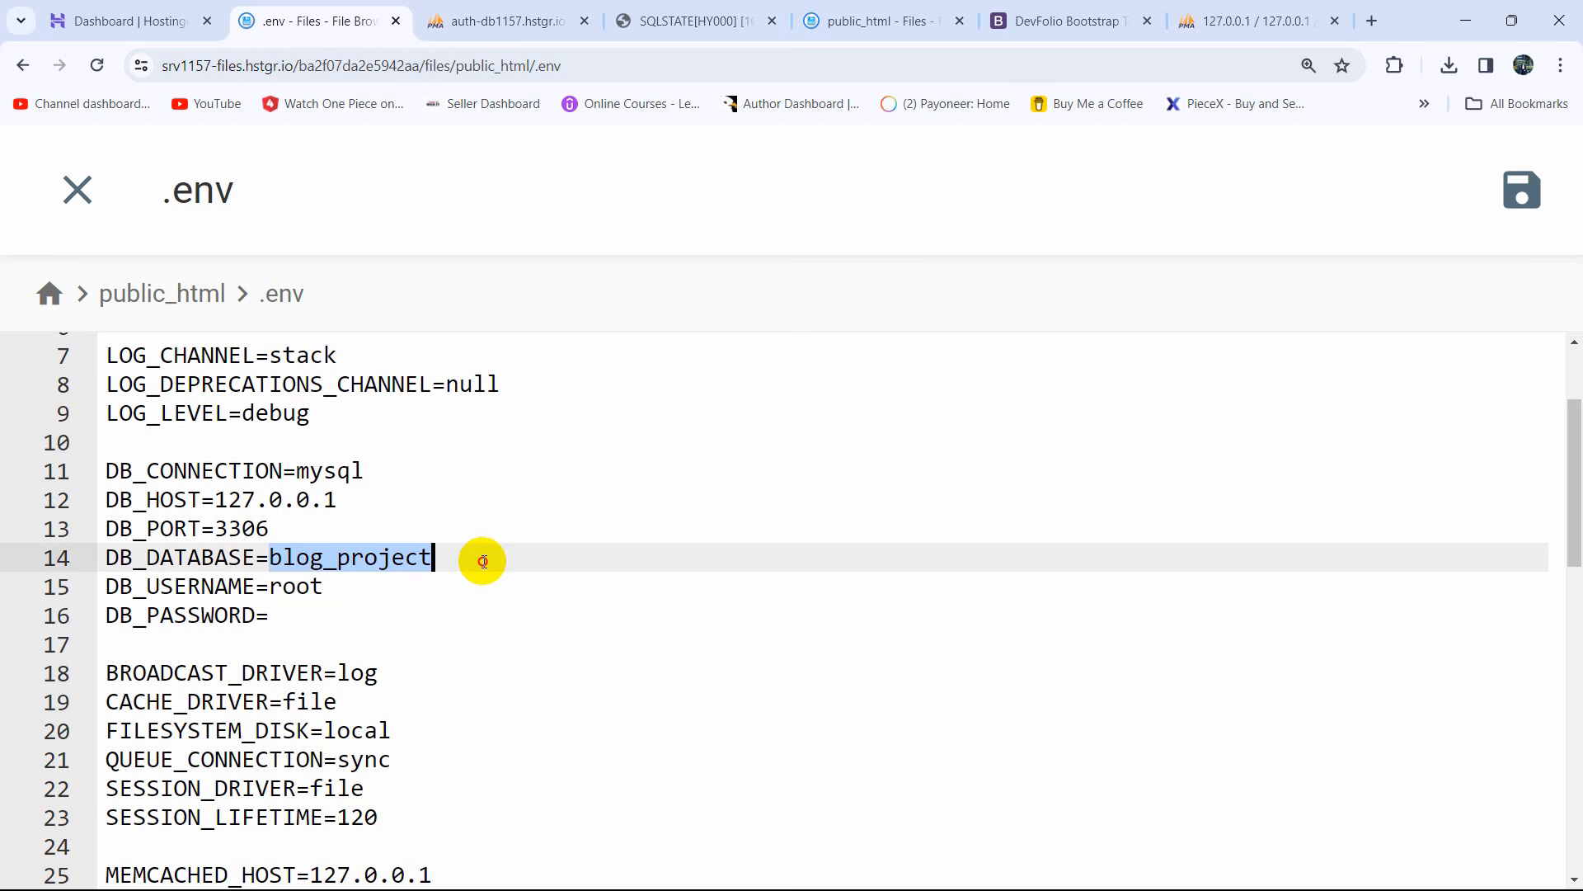
{"action": "left_click", "coordinate": [453, 555]}
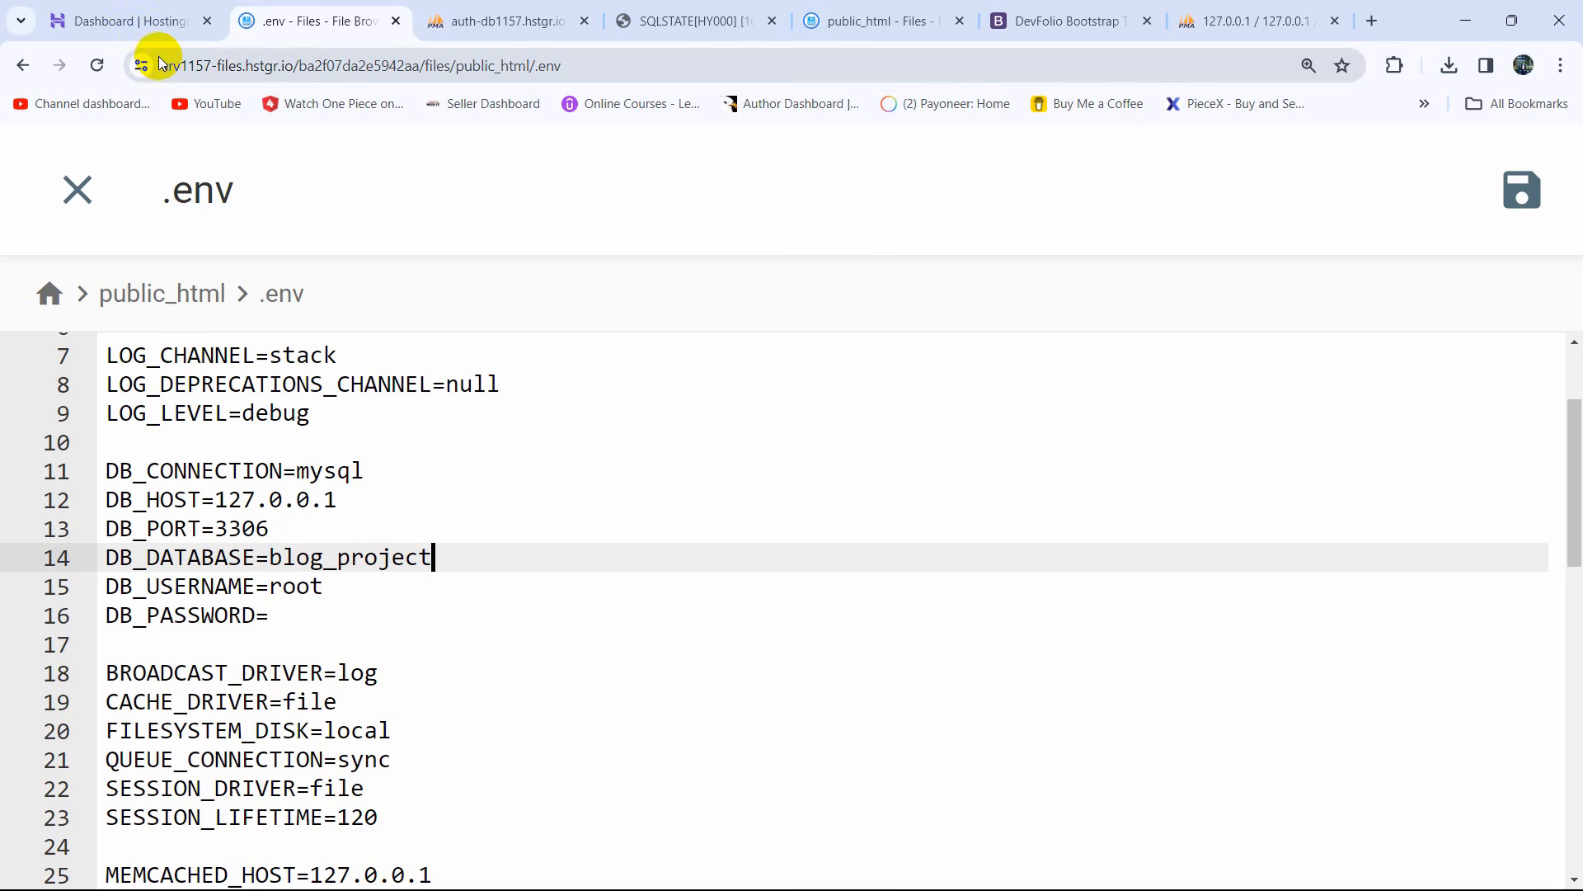
Step: Copy the full name of the higherstudy MySQL database from Hostinger's list of current databases
{"action": "left_click", "coordinate": [159, 20]}
{"action": "left_click", "coordinate": [1069, 574]}
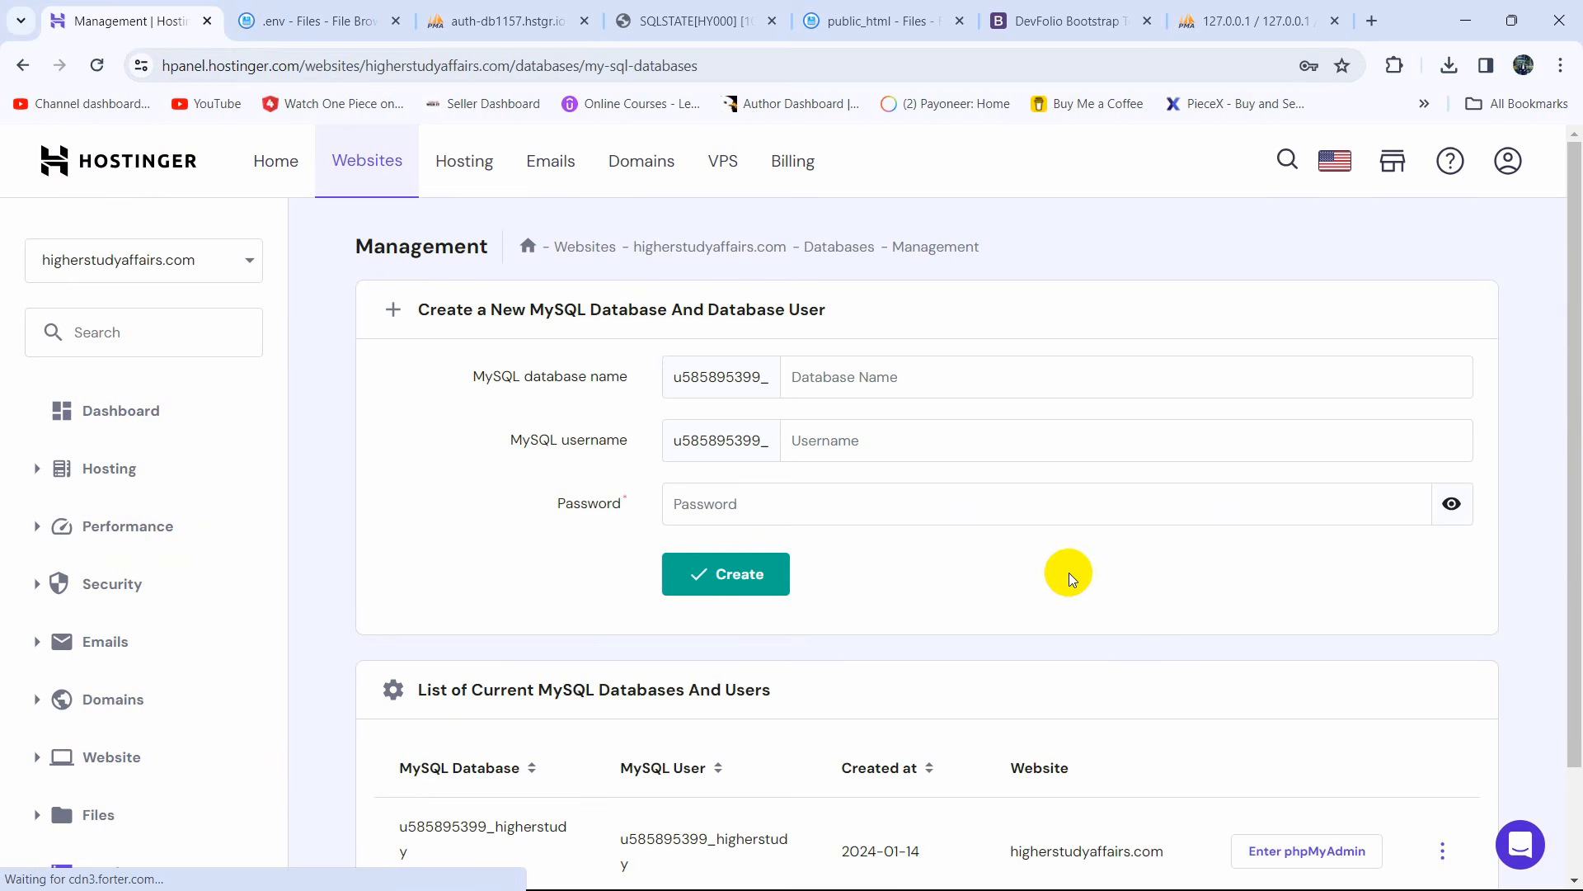
{"action": "scroll", "coordinate": [1072, 536], "scroll_direction": "down", "scroll_amount": 2}
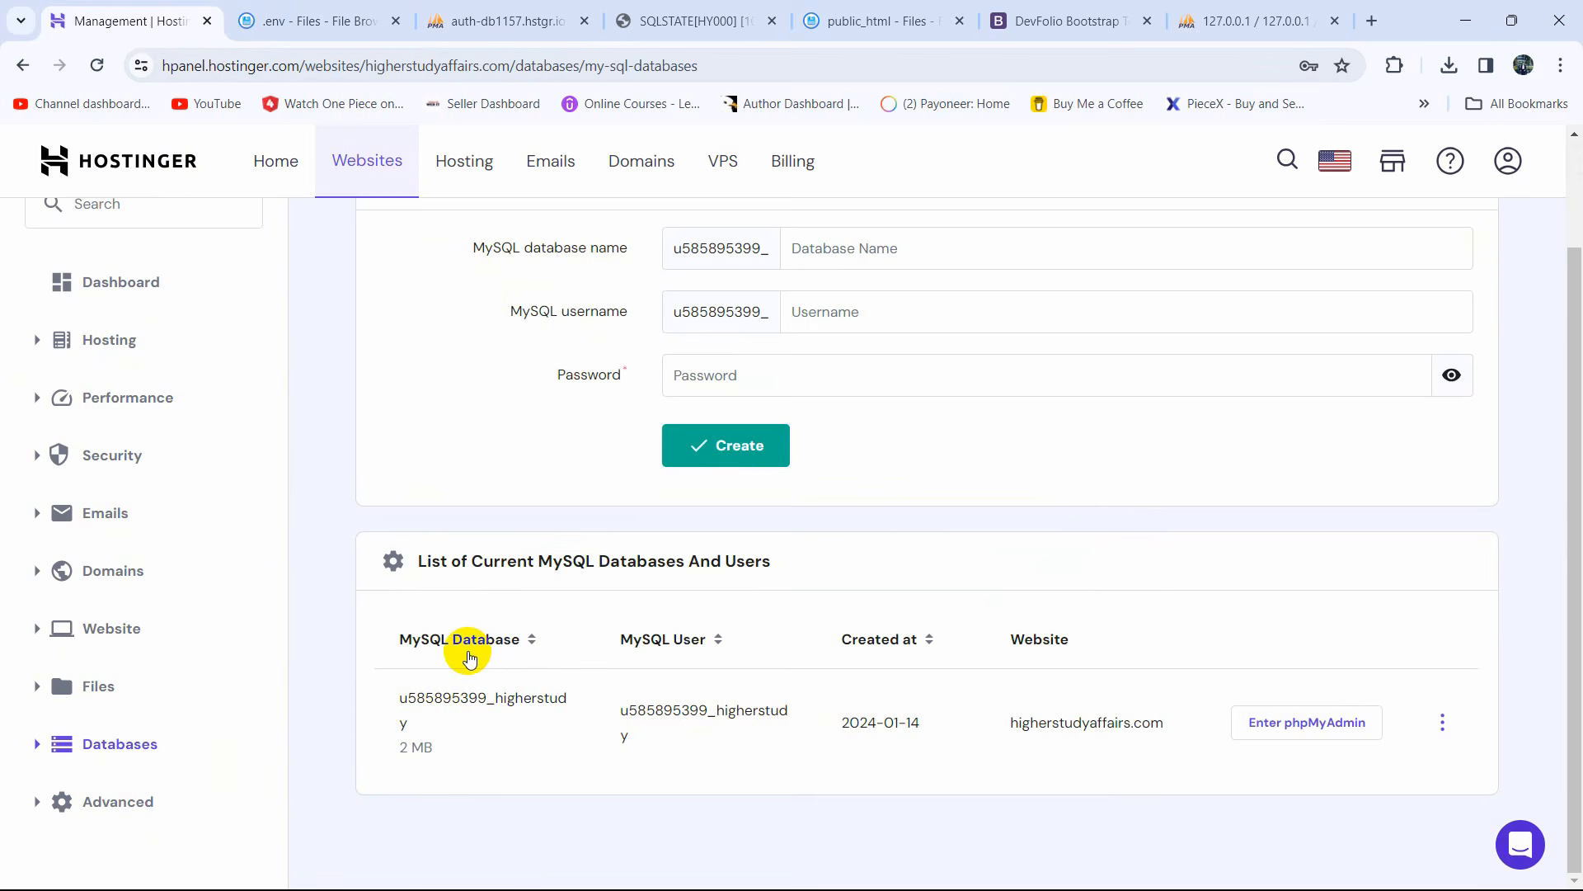
{"action": "double_click", "coordinate": [404, 701]}
{"action": "key", "text": "ctrl+c"}
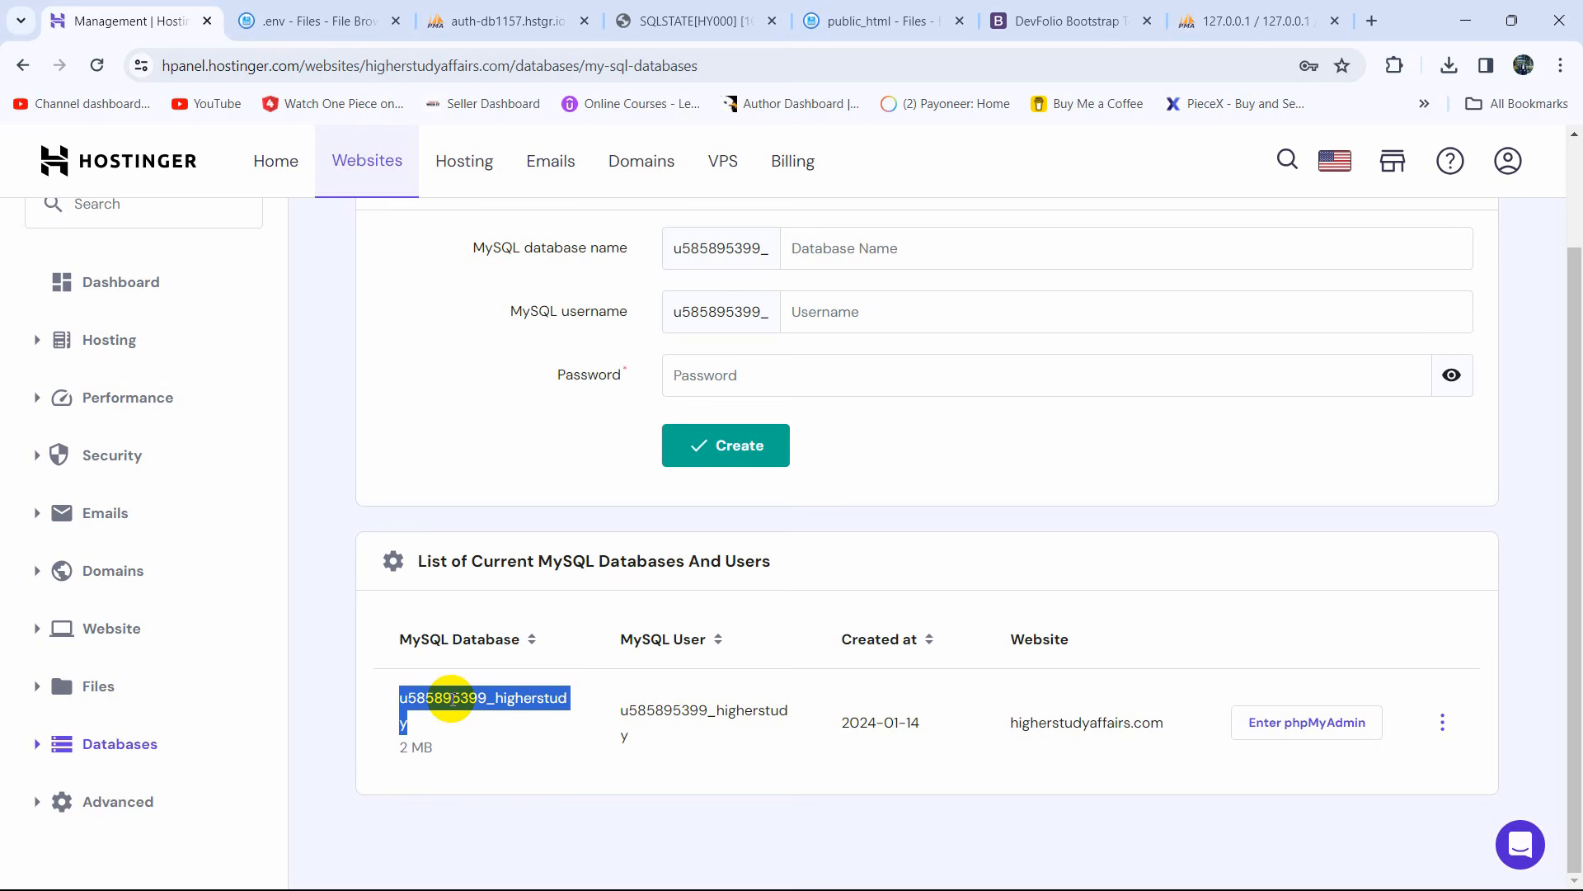
Step: Replace the blog_project value of DB_DATABASE in the .env file with the copied name of the hosted higherstudy database
{"action": "left_click", "coordinate": [316, 18]}
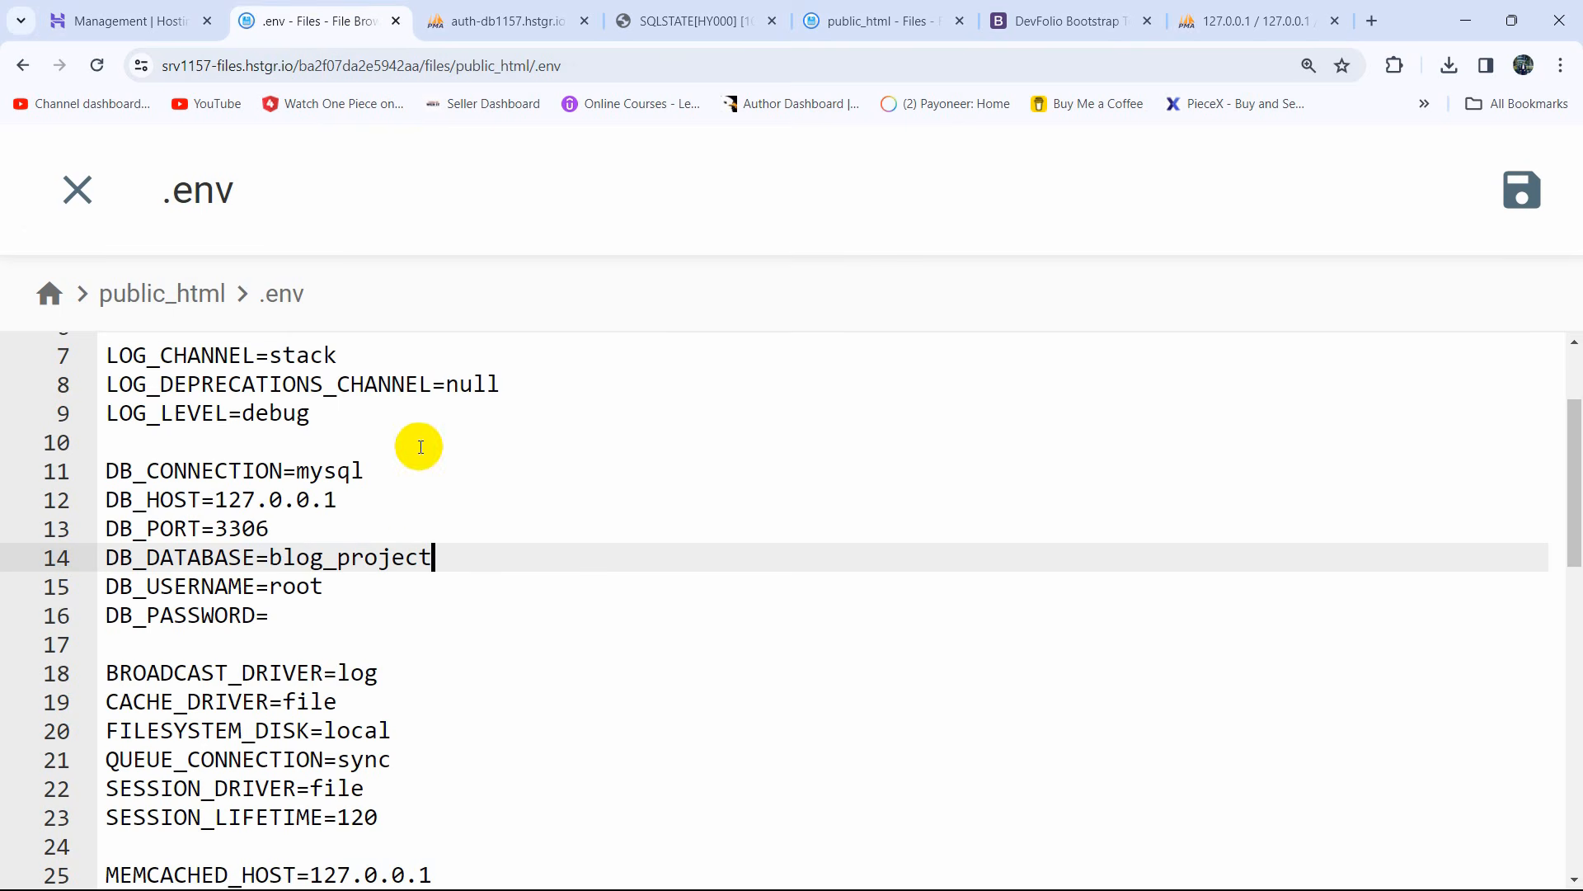
{"action": "double_click", "coordinate": [422, 557]}
{"action": "key", "text": "ctrl+v"}
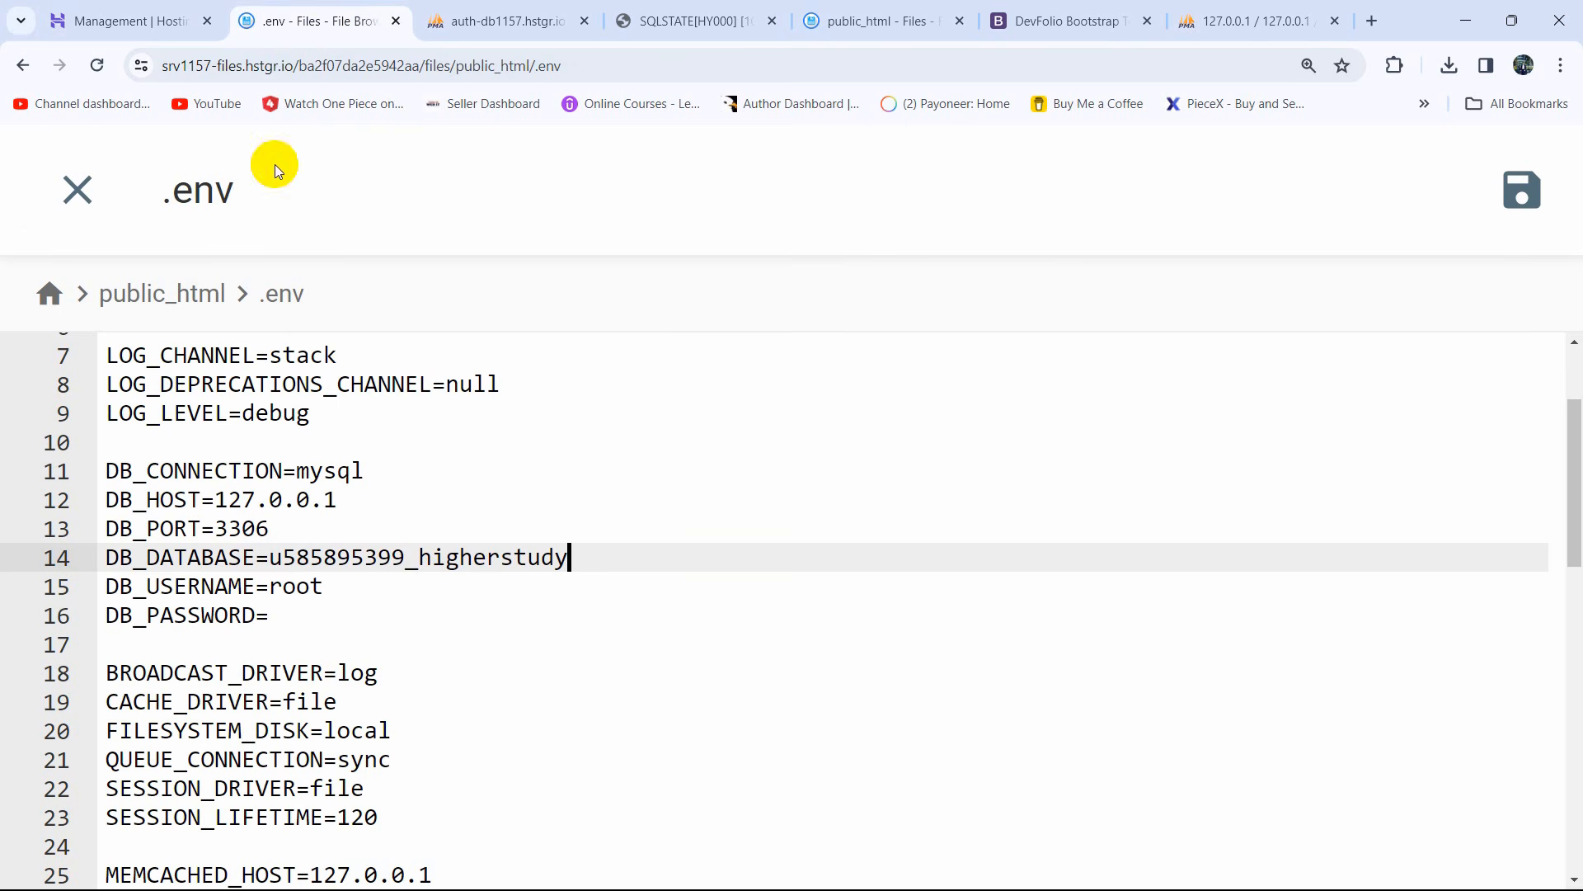
Step: Copy the higherstudy MySQL user from Hostinger's database list and put it in place of root as DB_USERNAME in .env
{"action": "left_click", "coordinate": [137, 22]}
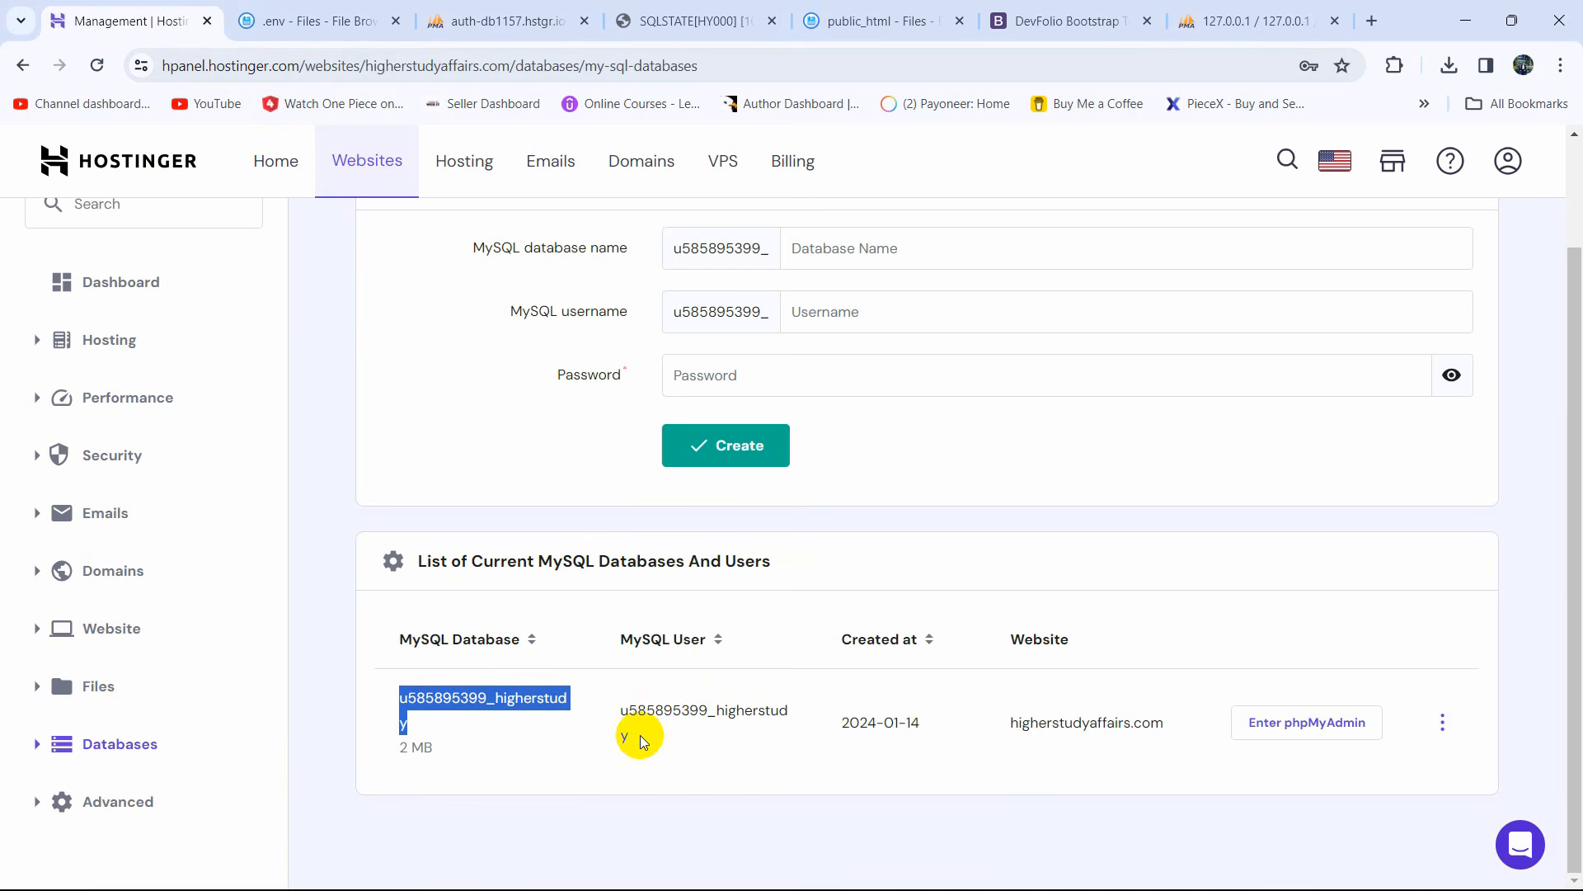
{"action": "left_click_drag", "start_coordinate": [628, 736], "coordinate": [625, 707]}
{"action": "key", "text": "ctrl+c"}
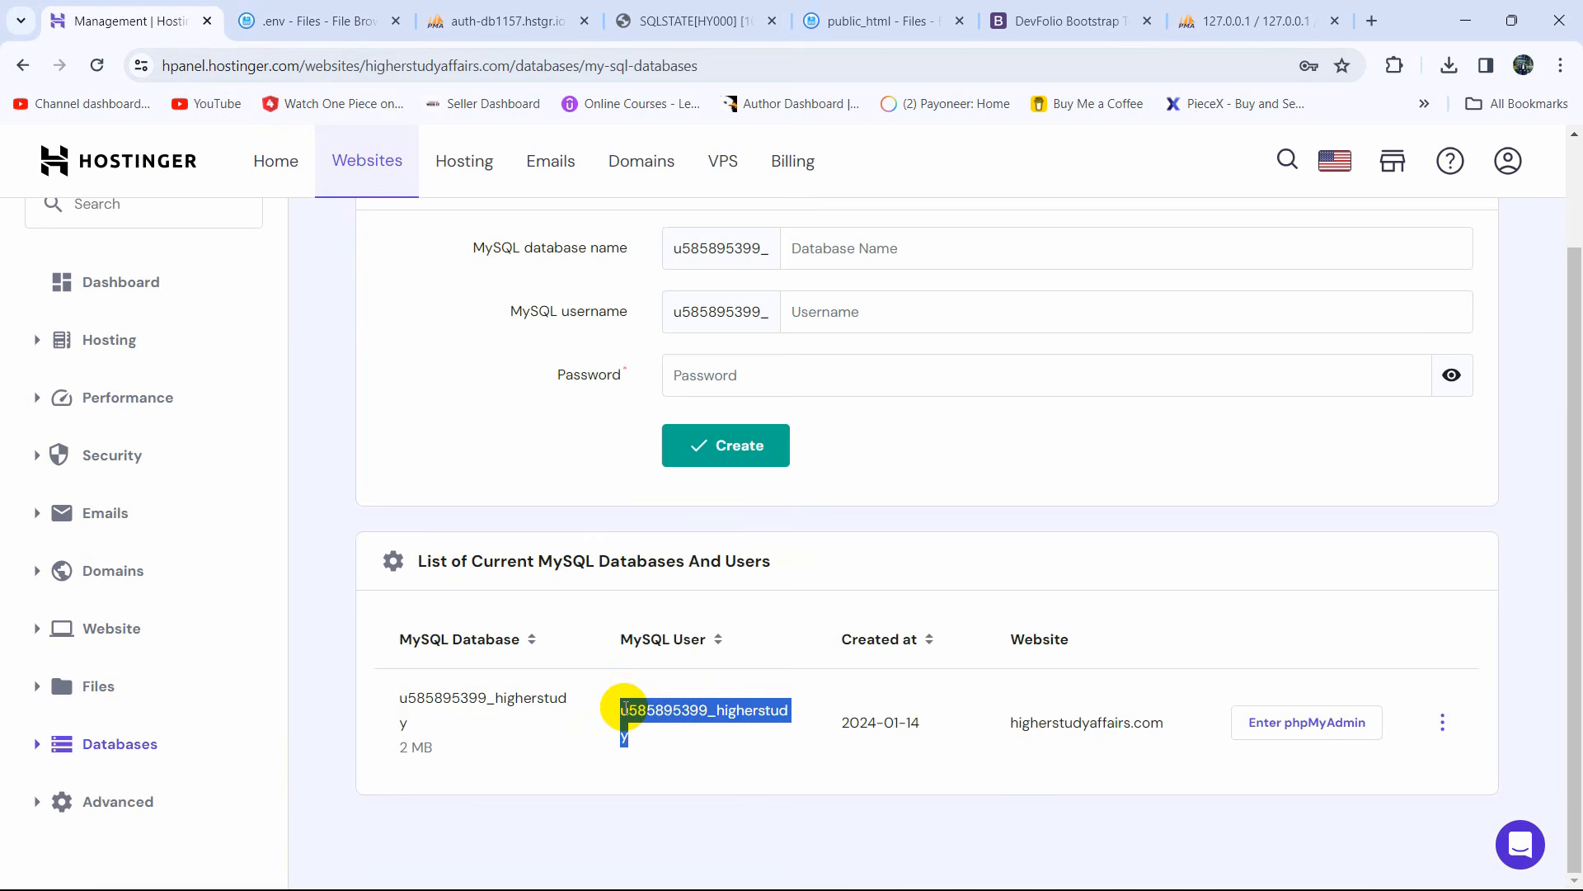
{"action": "left_click", "coordinate": [355, 22]}
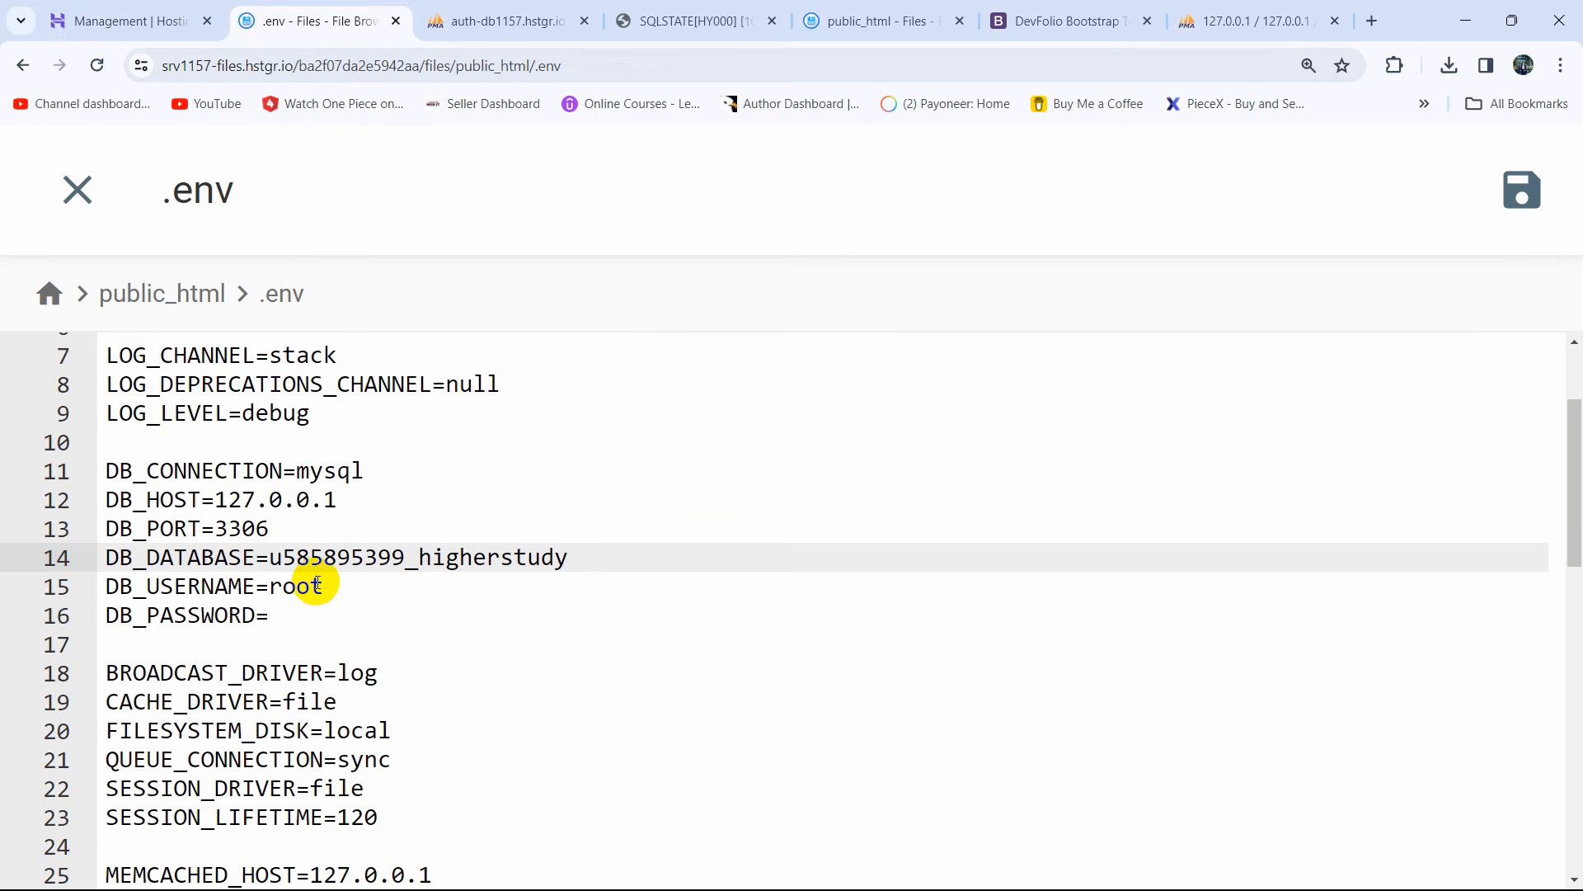
{"action": "left_click_drag", "start_coordinate": [321, 586], "coordinate": [298, 589]}
{"action": "key", "text": "ctrl+v"}
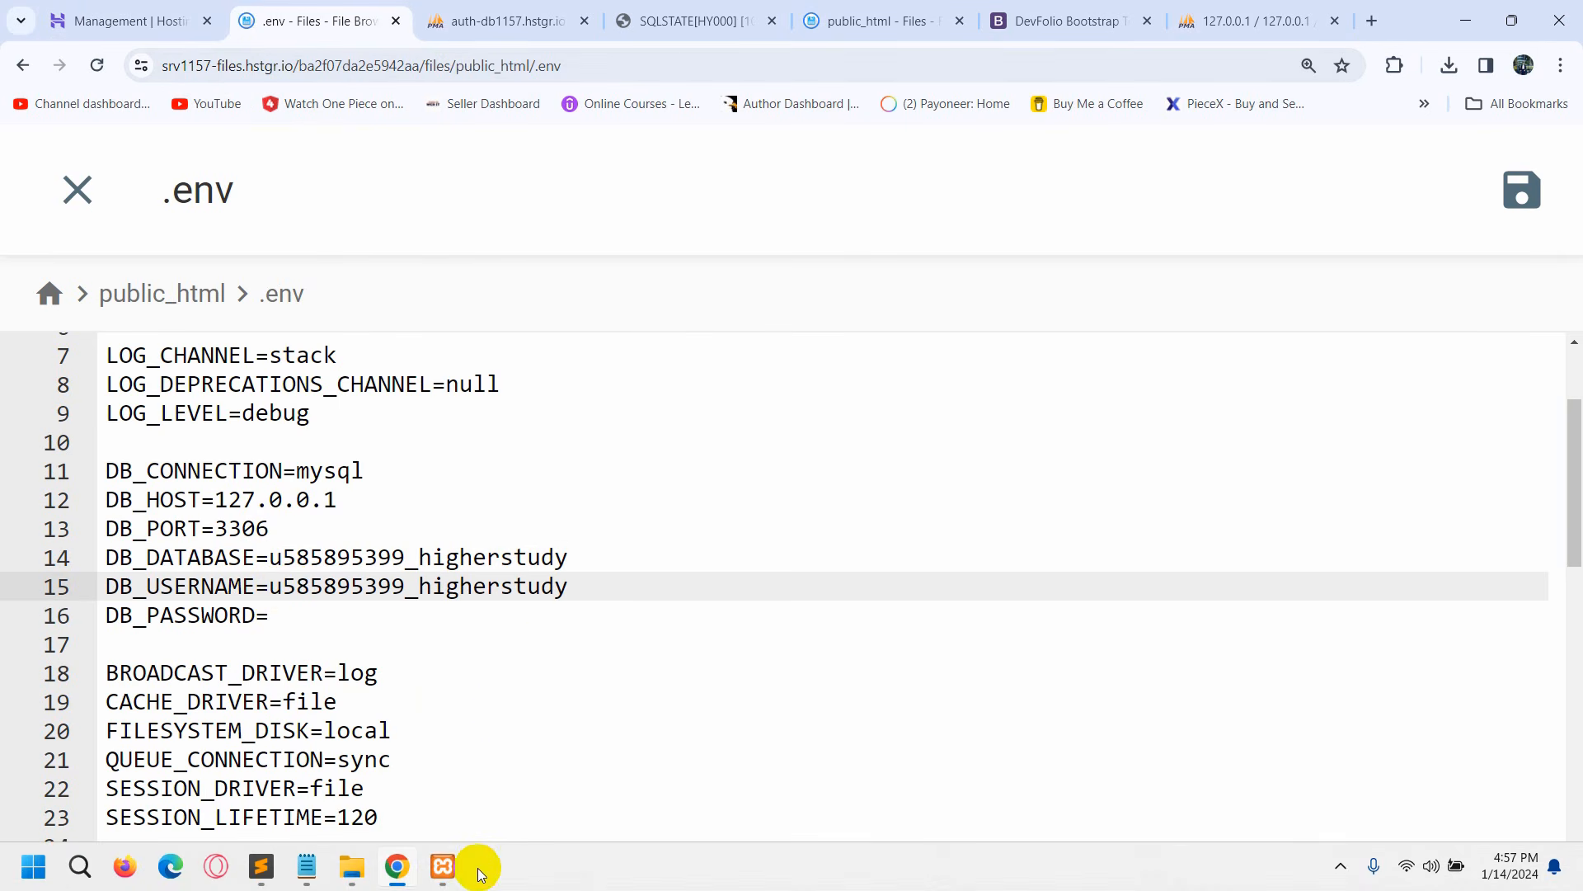
Step: Fill DB_PASSWORD in .env with the database password kept in the Notepad note, then save and close the file
{"action": "left_click", "coordinate": [308, 866]}
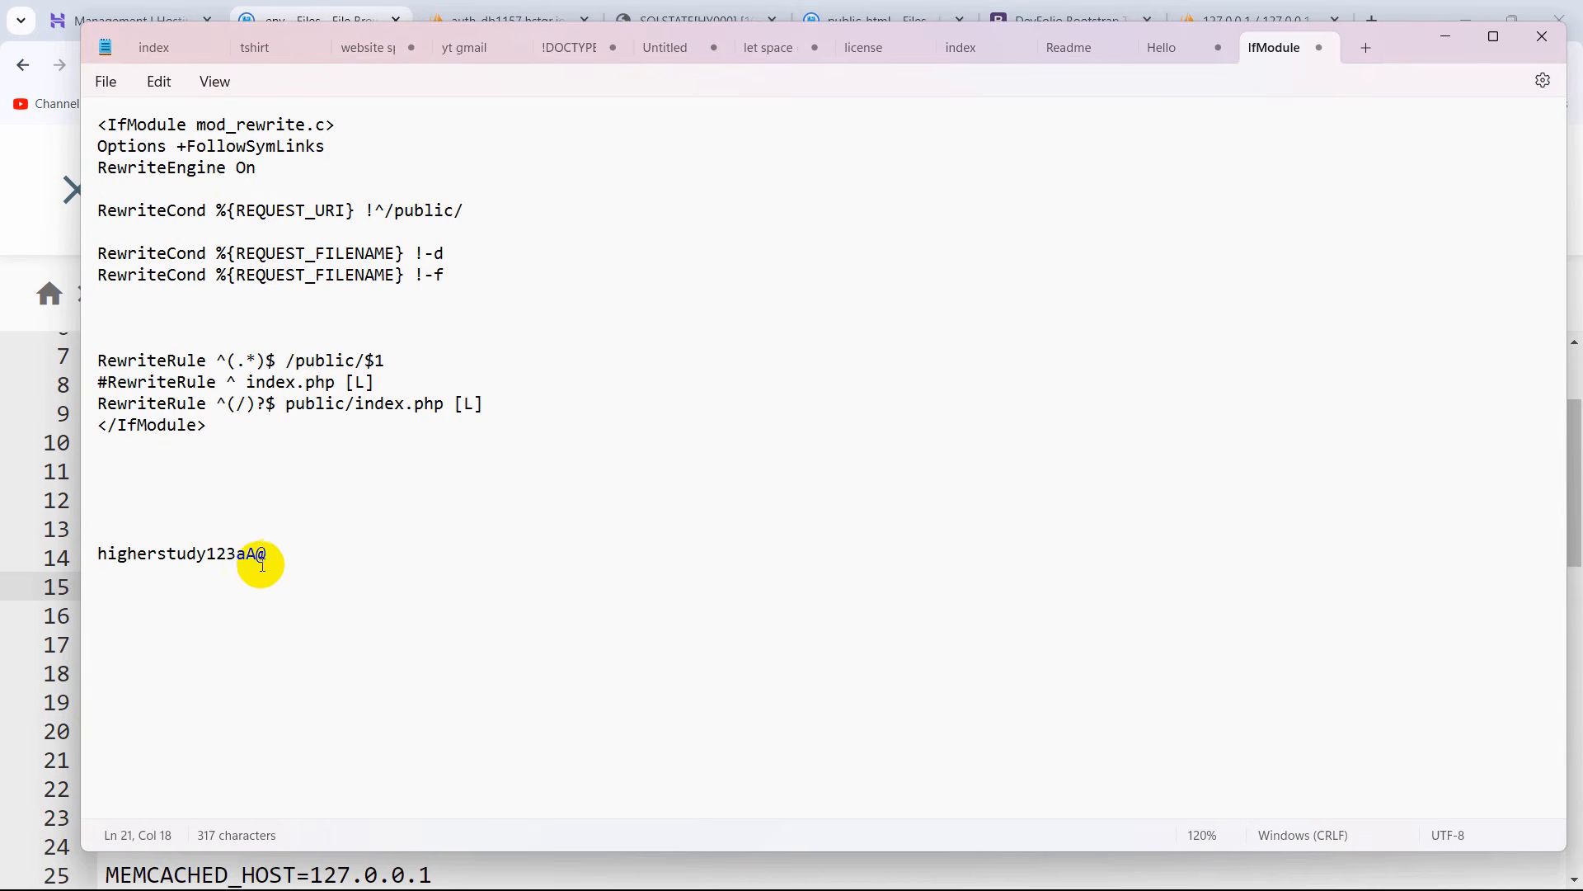
{"action": "scroll", "coordinate": [275, 559], "scroll_direction": "up", "scroll_amount": 2}
{"action": "left_click_drag", "start_coordinate": [297, 621], "coordinate": [107, 620]}
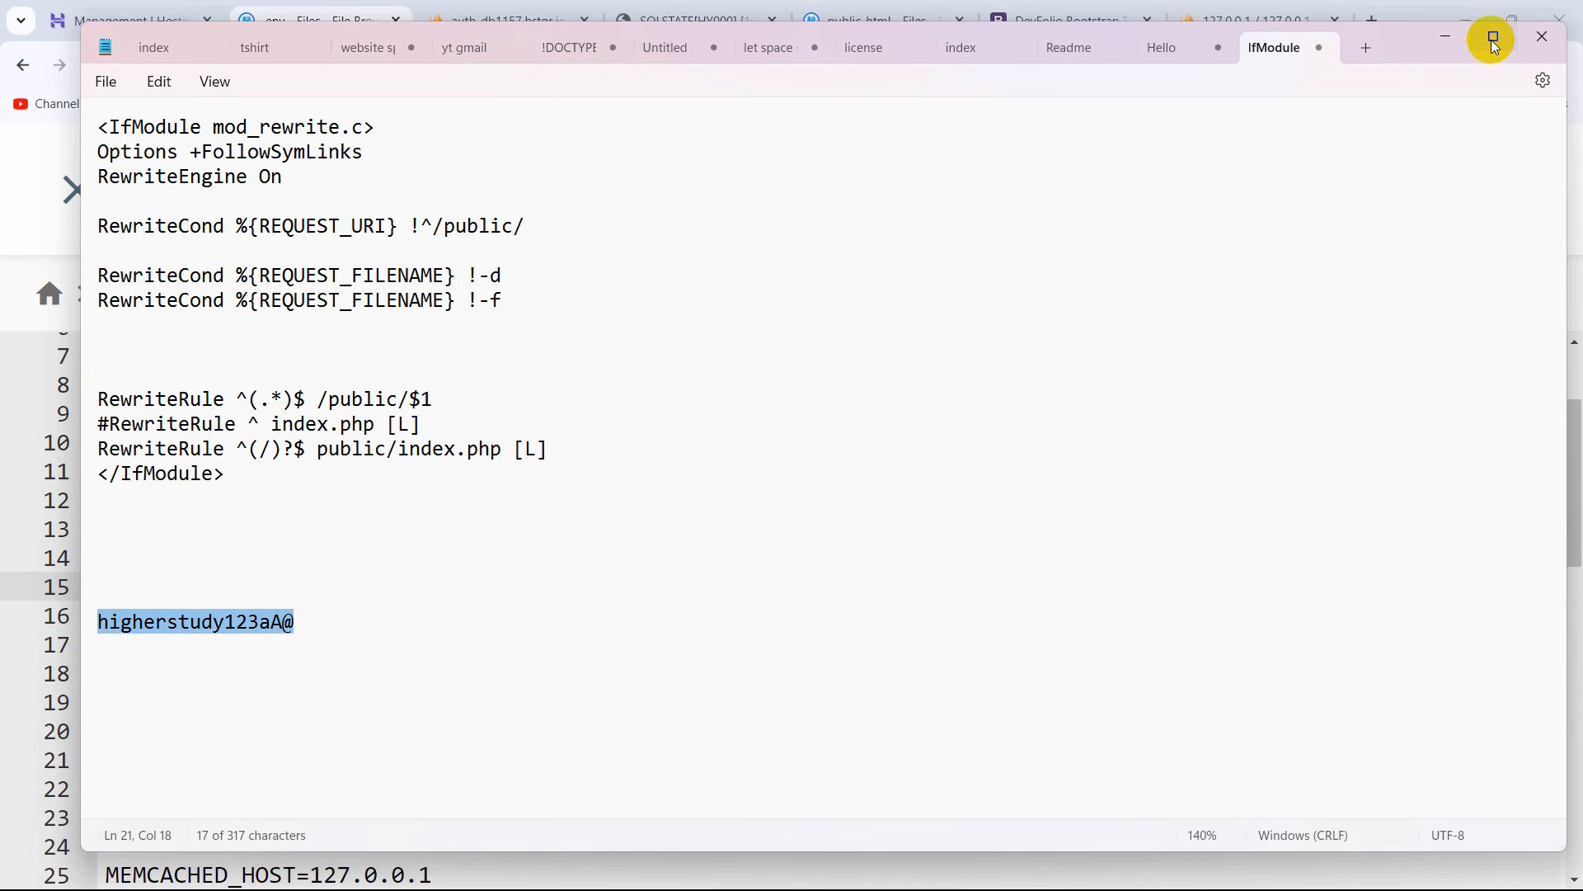
{"action": "left_click", "coordinate": [1445, 37]}
{"action": "left_click", "coordinate": [286, 619]}
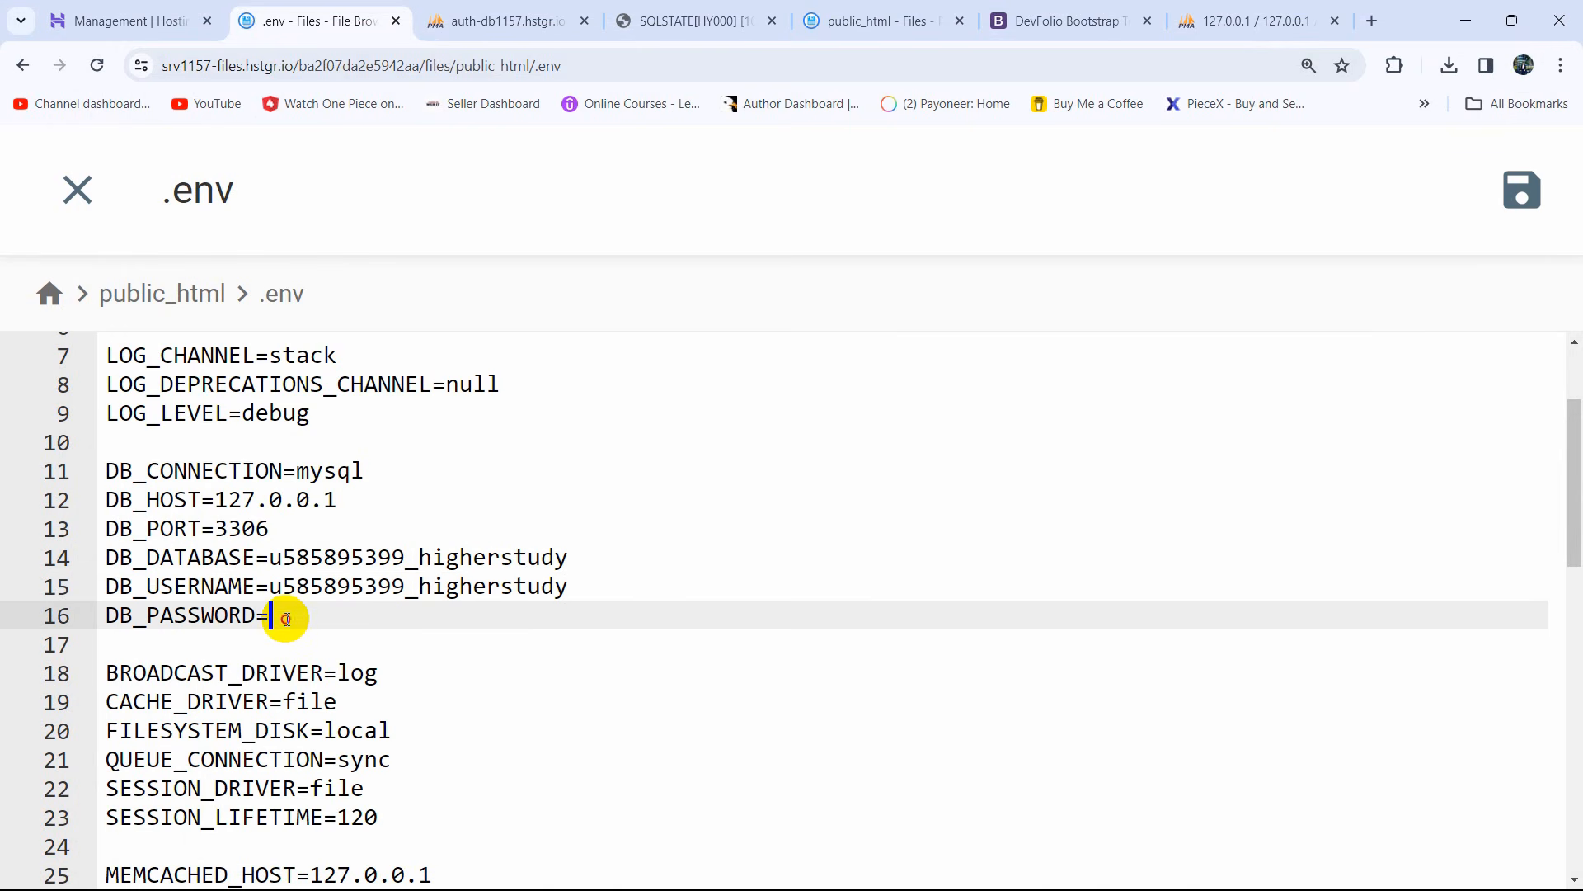
{"action": "key", "text": "ctrl+v"}
{"action": "left_click", "coordinate": [1506, 196]}
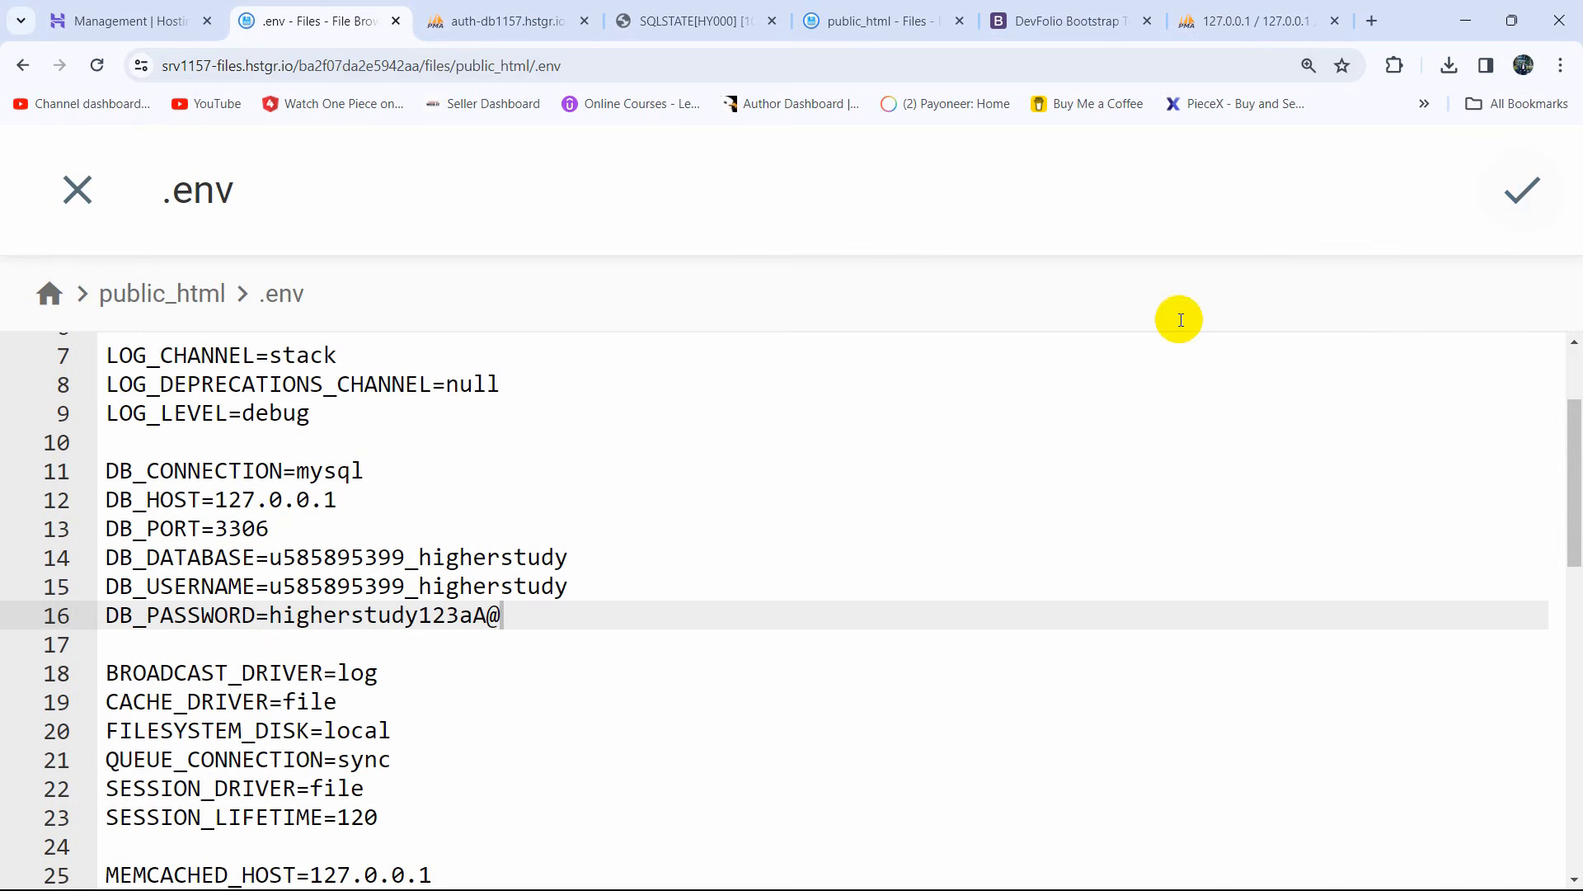
{"action": "left_click", "coordinate": [72, 176]}
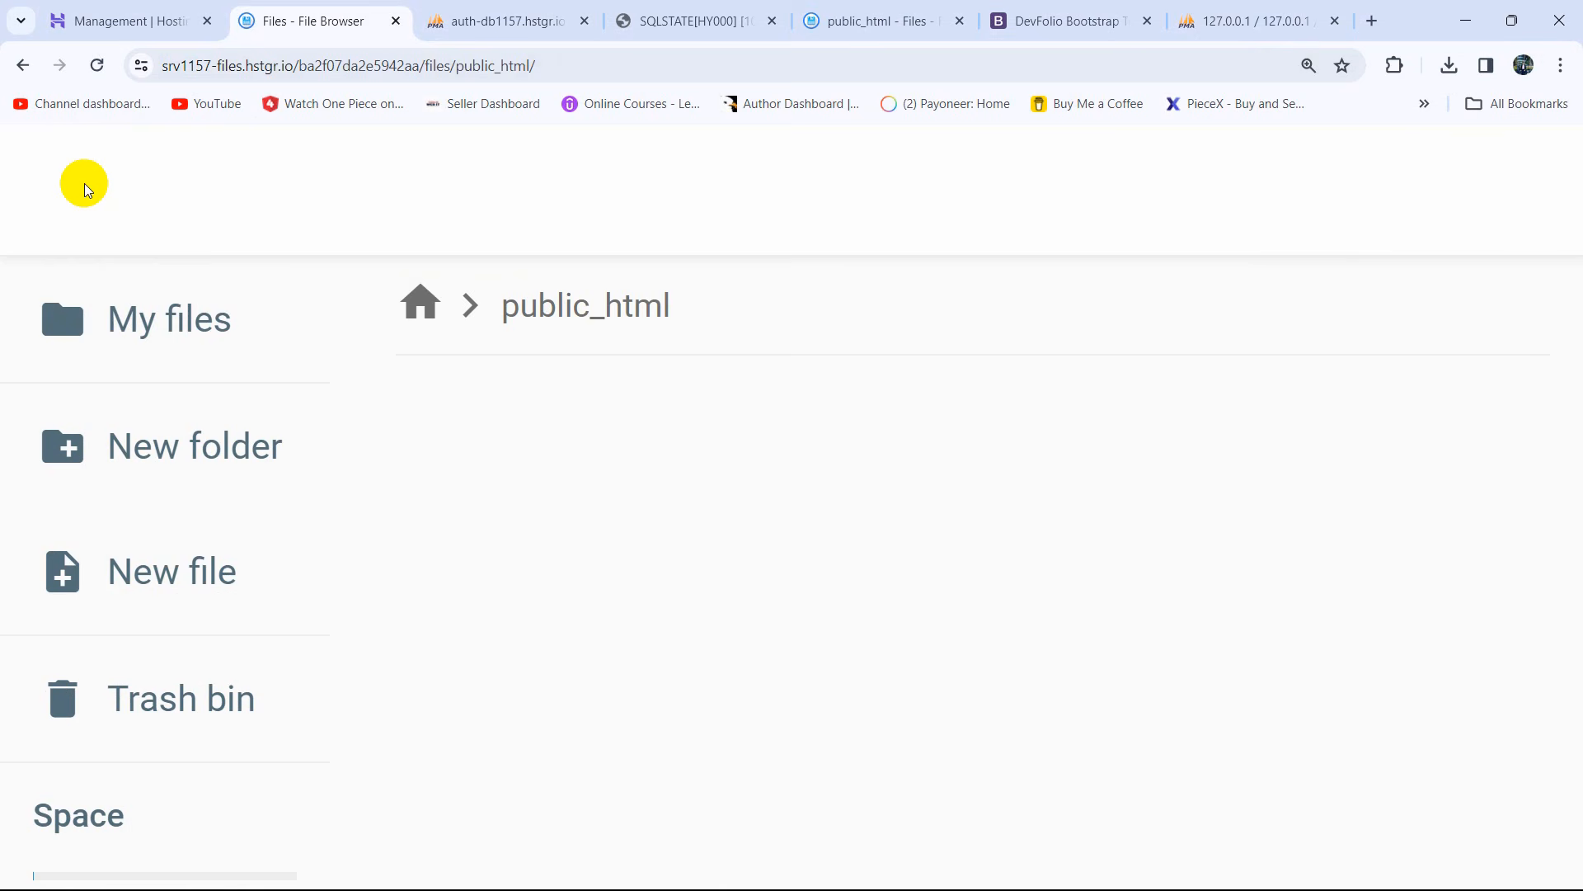
Step: Reload the live site higherstudyaffairs.com and examine its home page, including the latest blog posts
{"action": "key", "text": "ctrl+minus"}
{"action": "key", "text": "ctrl+minus"}
{"action": "key", "text": "ctrl+minus"}
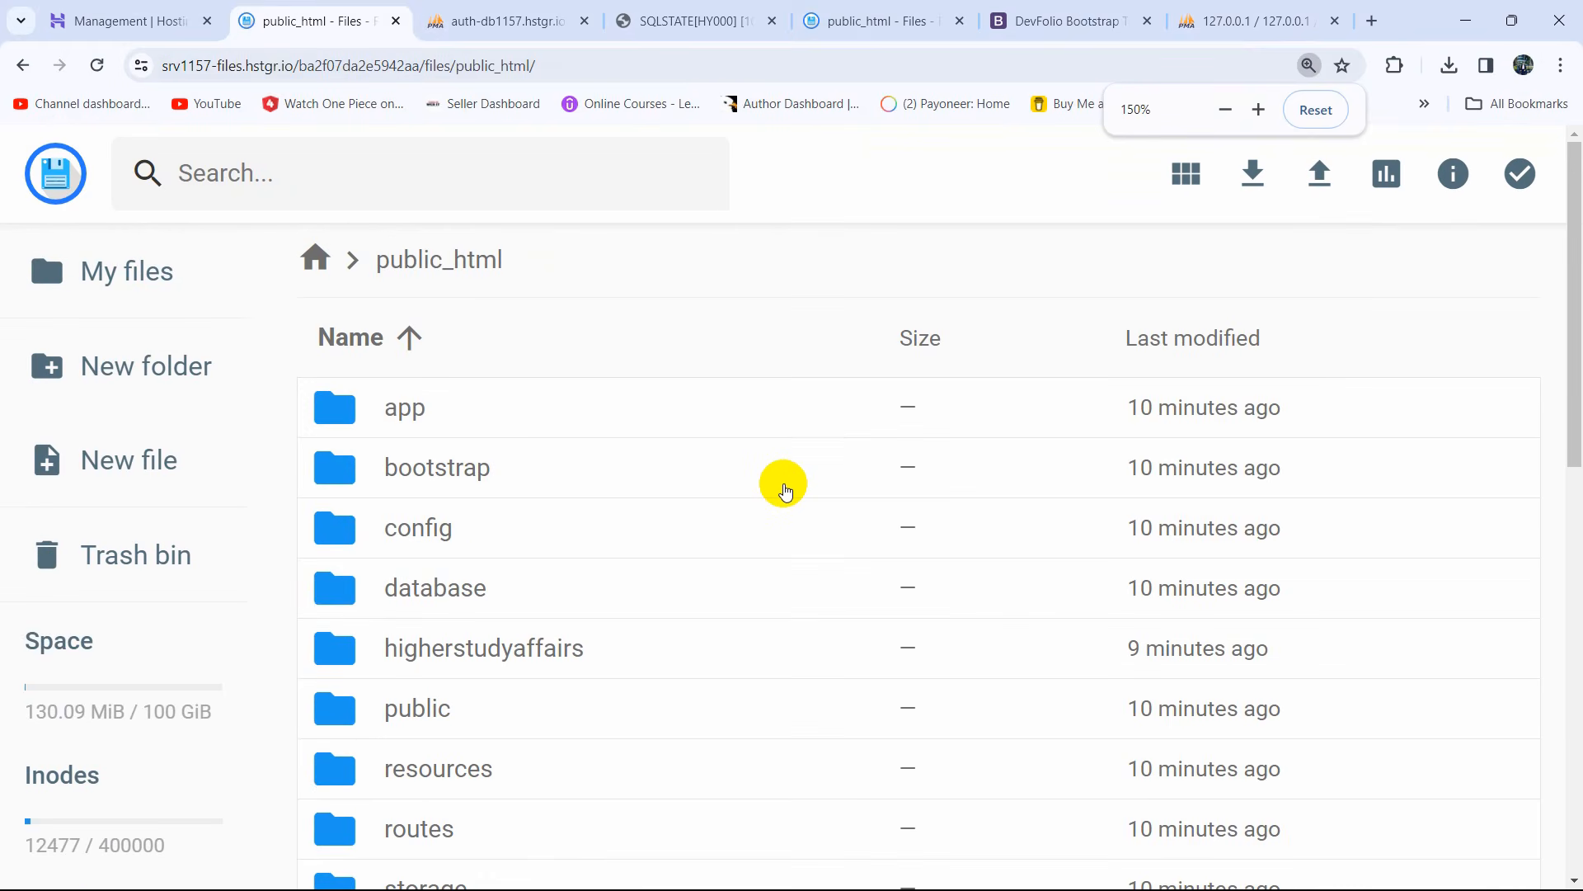
{"action": "key", "text": "ctrl+minus"}
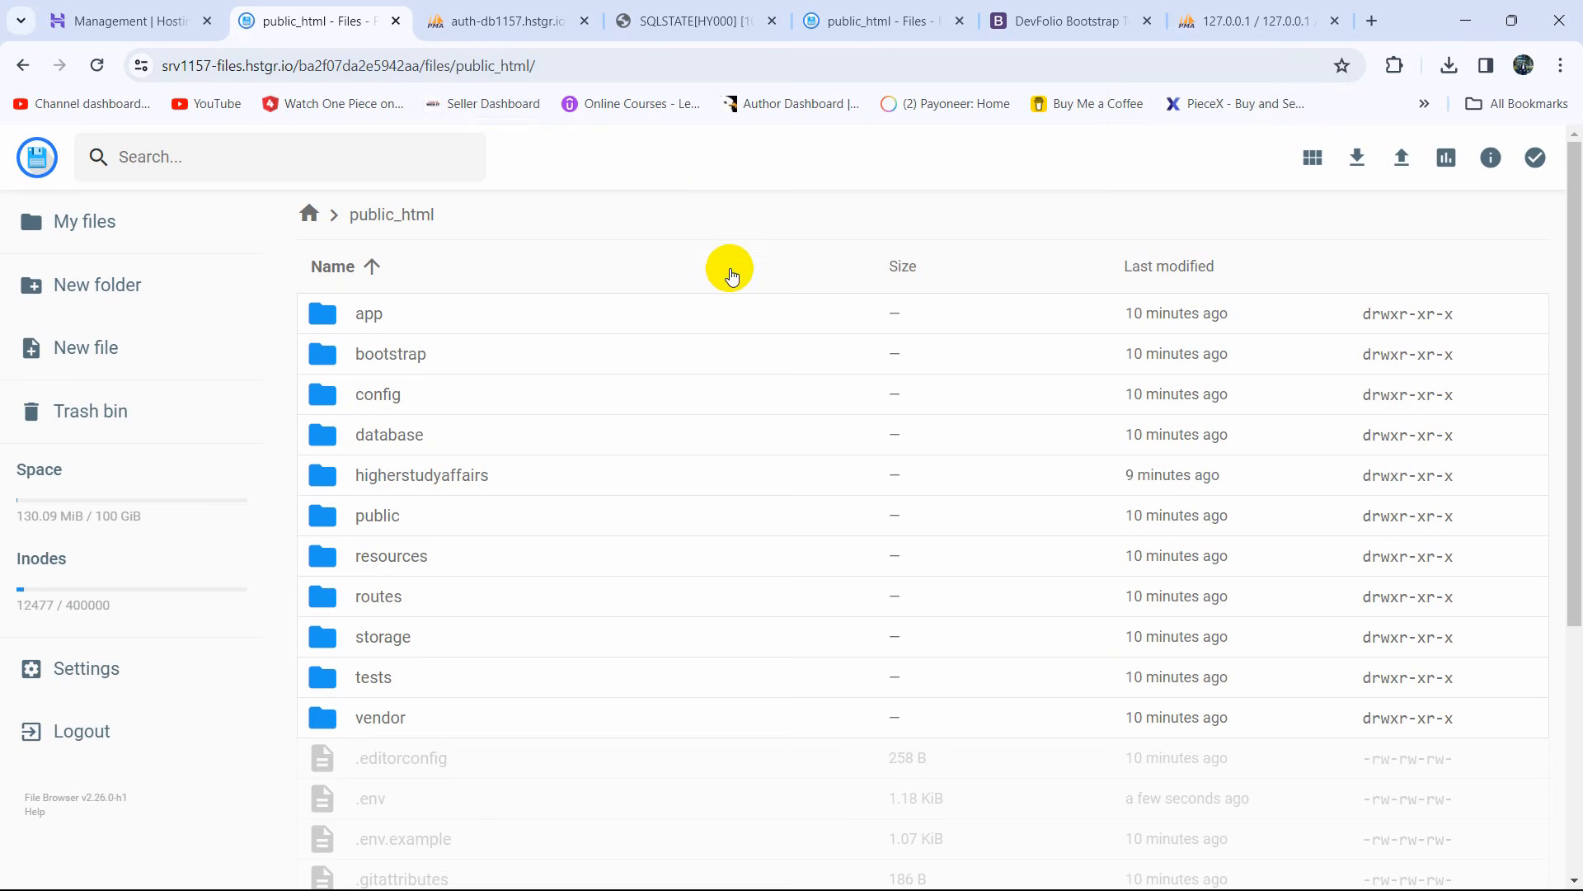
{"action": "left_click", "coordinate": [639, 23]}
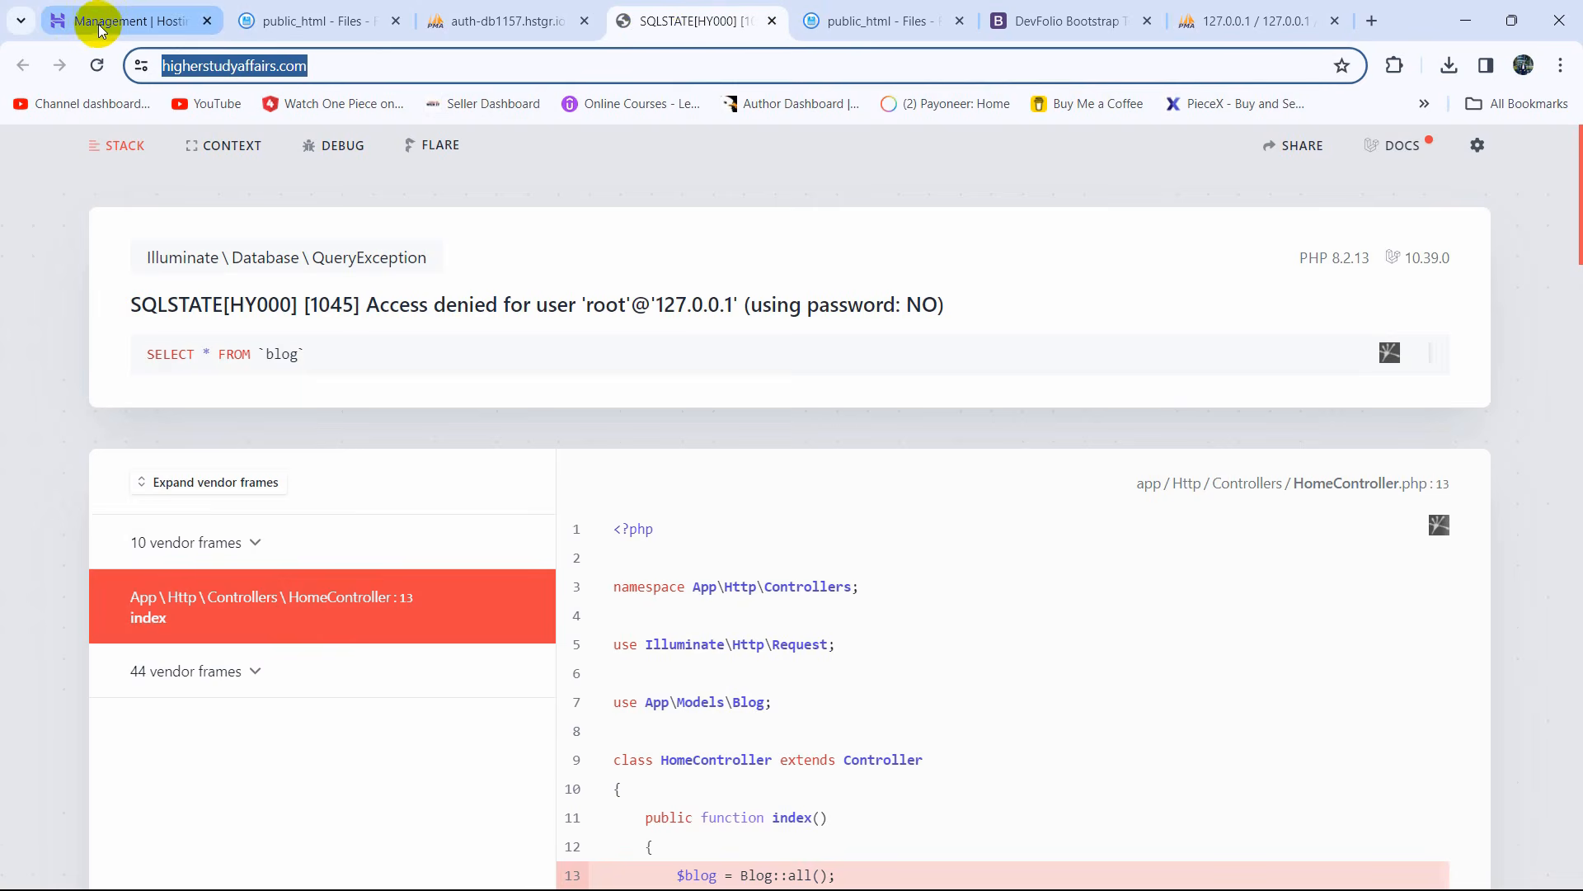
{"action": "left_click", "coordinate": [96, 65]}
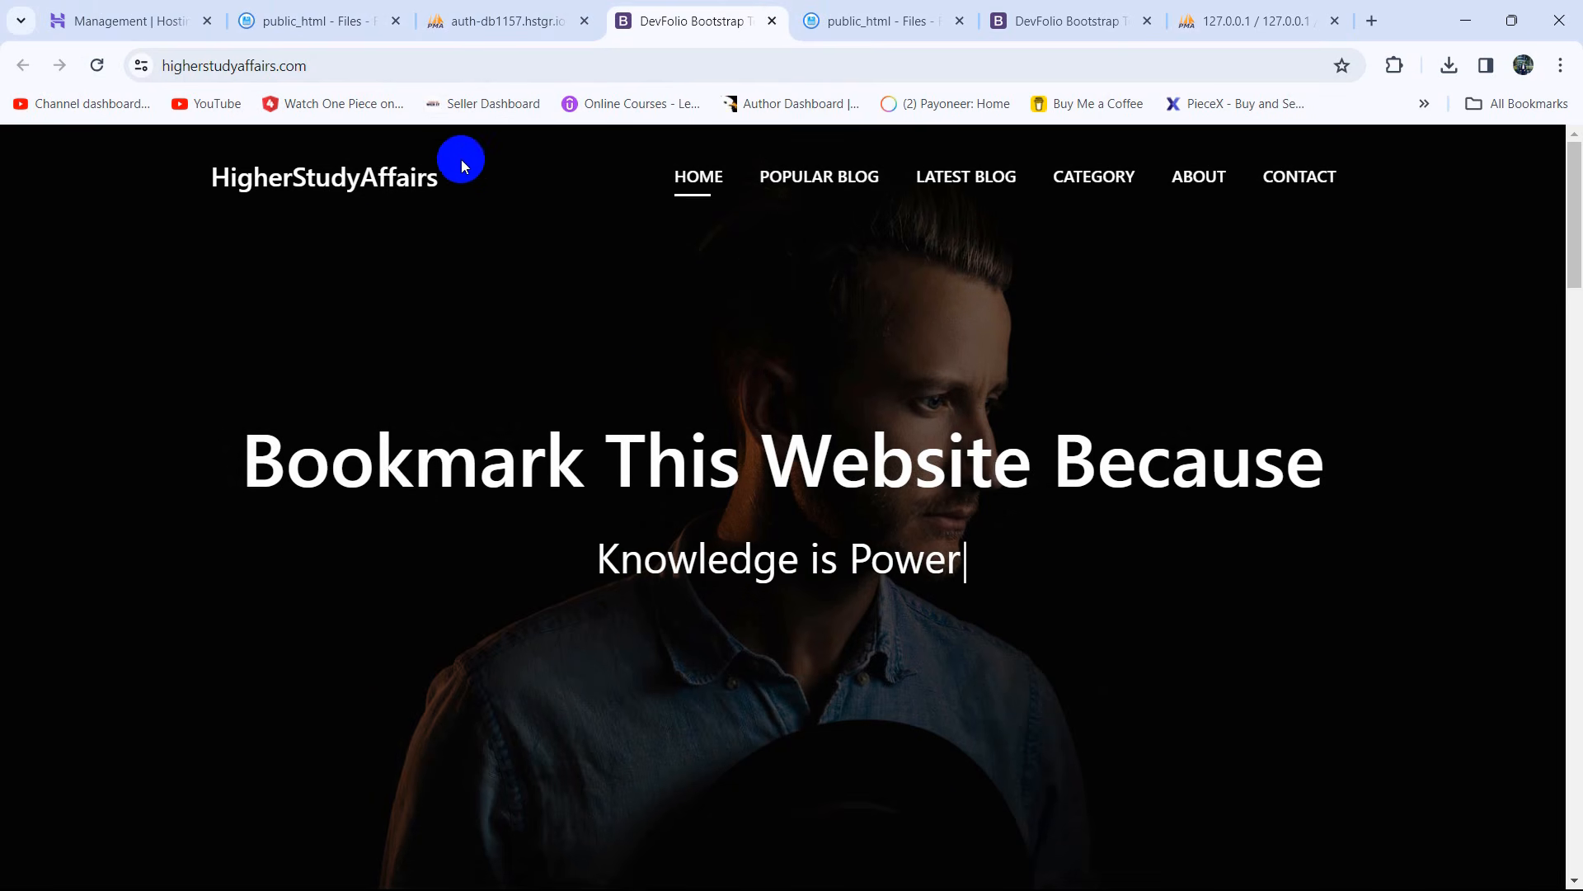
{"action": "scroll", "coordinate": [921, 333], "scroll_direction": "down", "scroll_amount": 6}
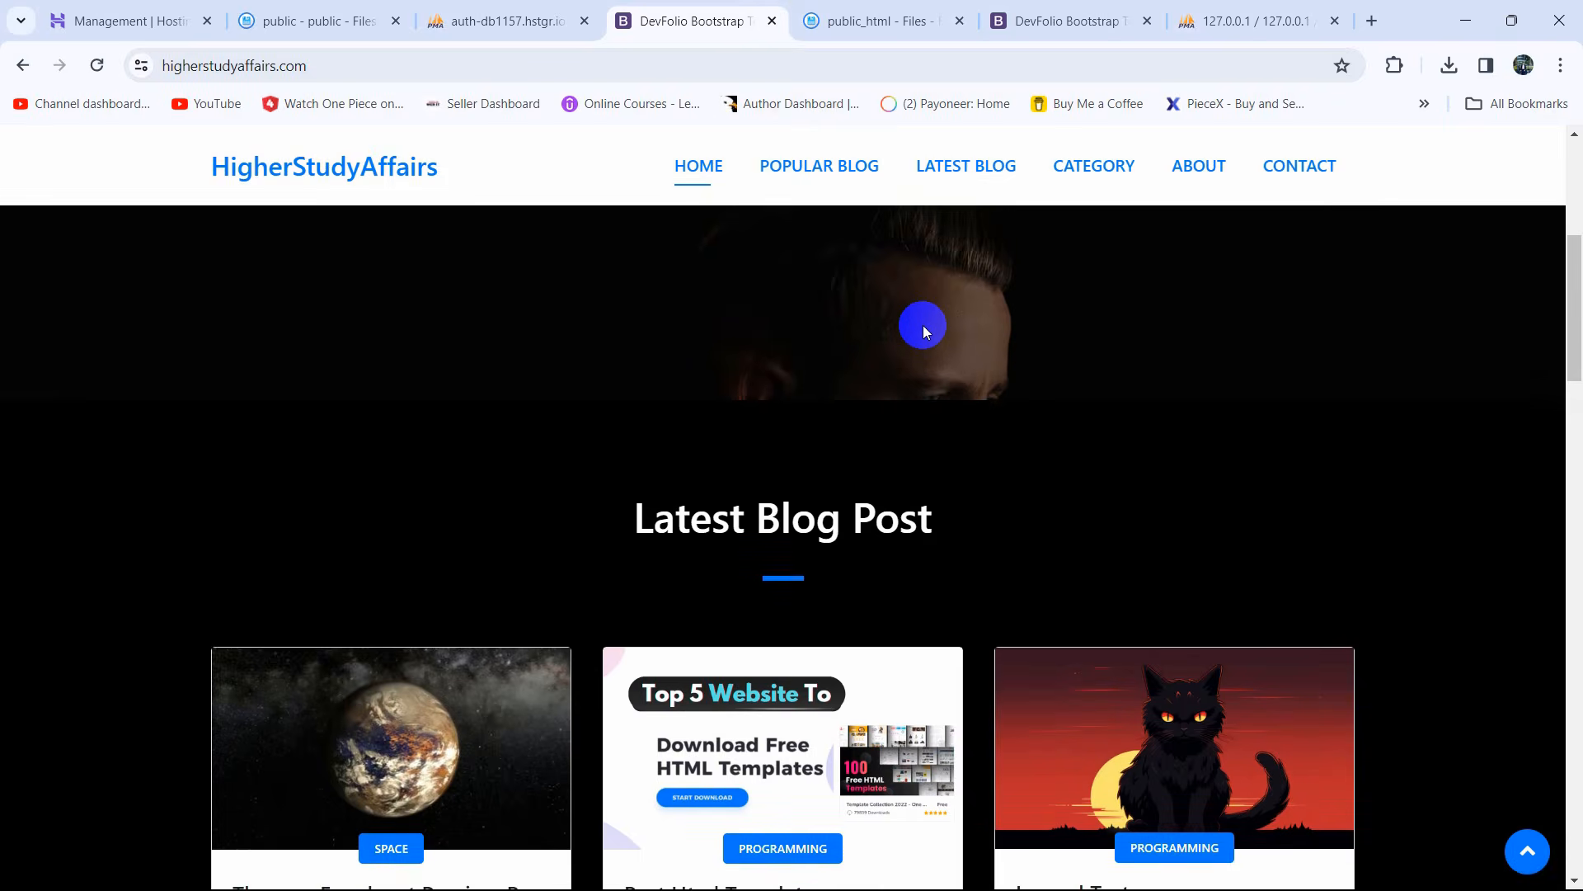
{"action": "scroll", "coordinate": [923, 325], "scroll_direction": "down", "scroll_amount": 9}
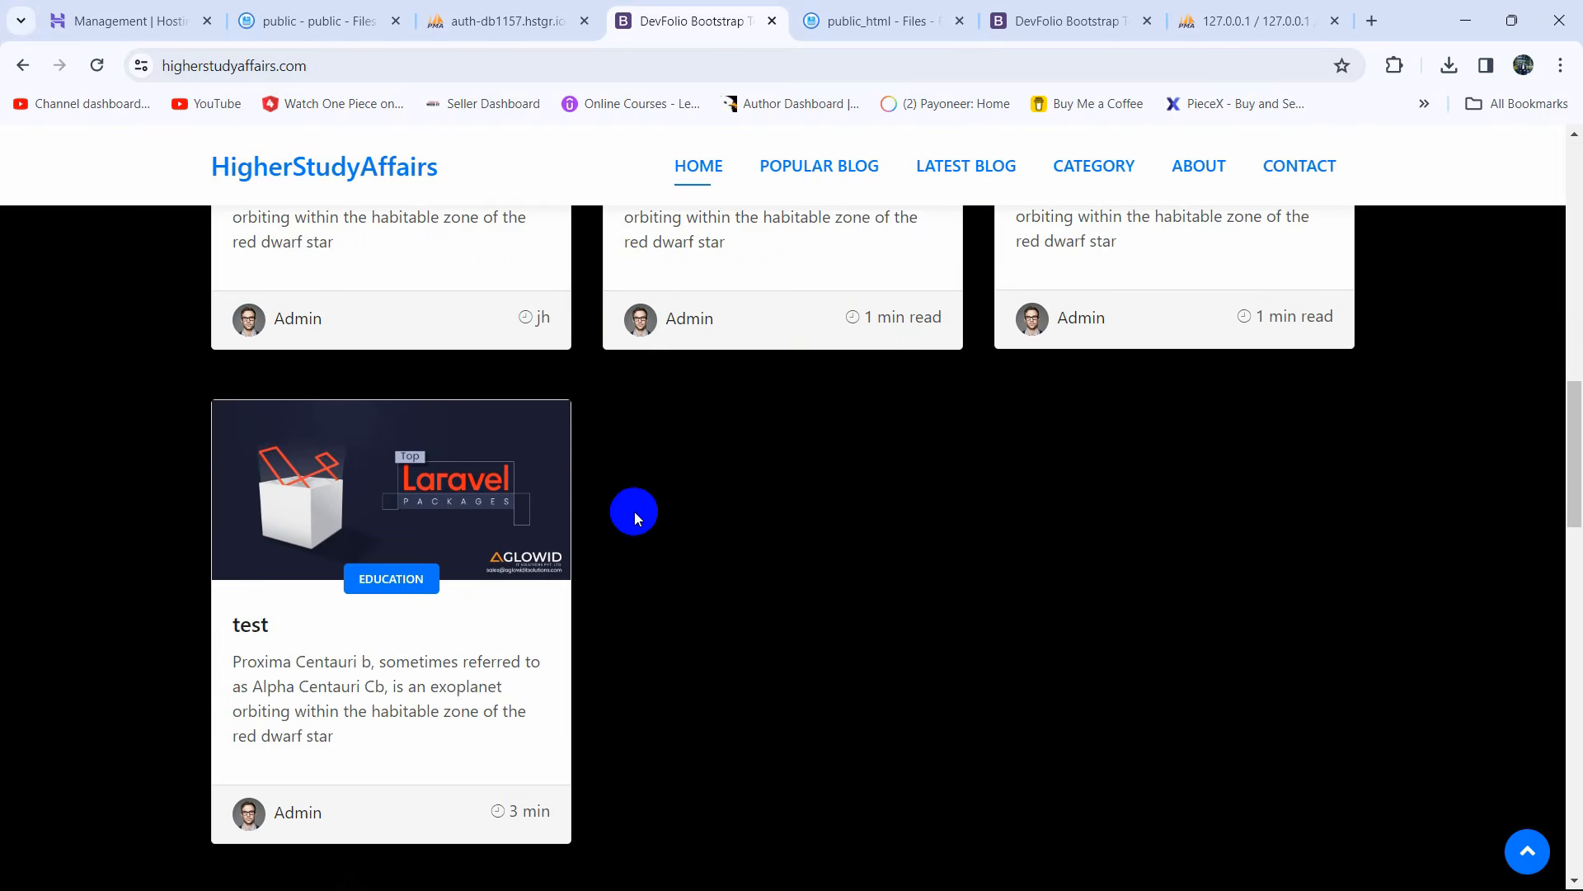
{"action": "scroll", "coordinate": [636, 517], "scroll_direction": "down", "scroll_amount": 11}
{"action": "scroll", "coordinate": [721, 507], "scroll_direction": "up", "scroll_amount": 16}
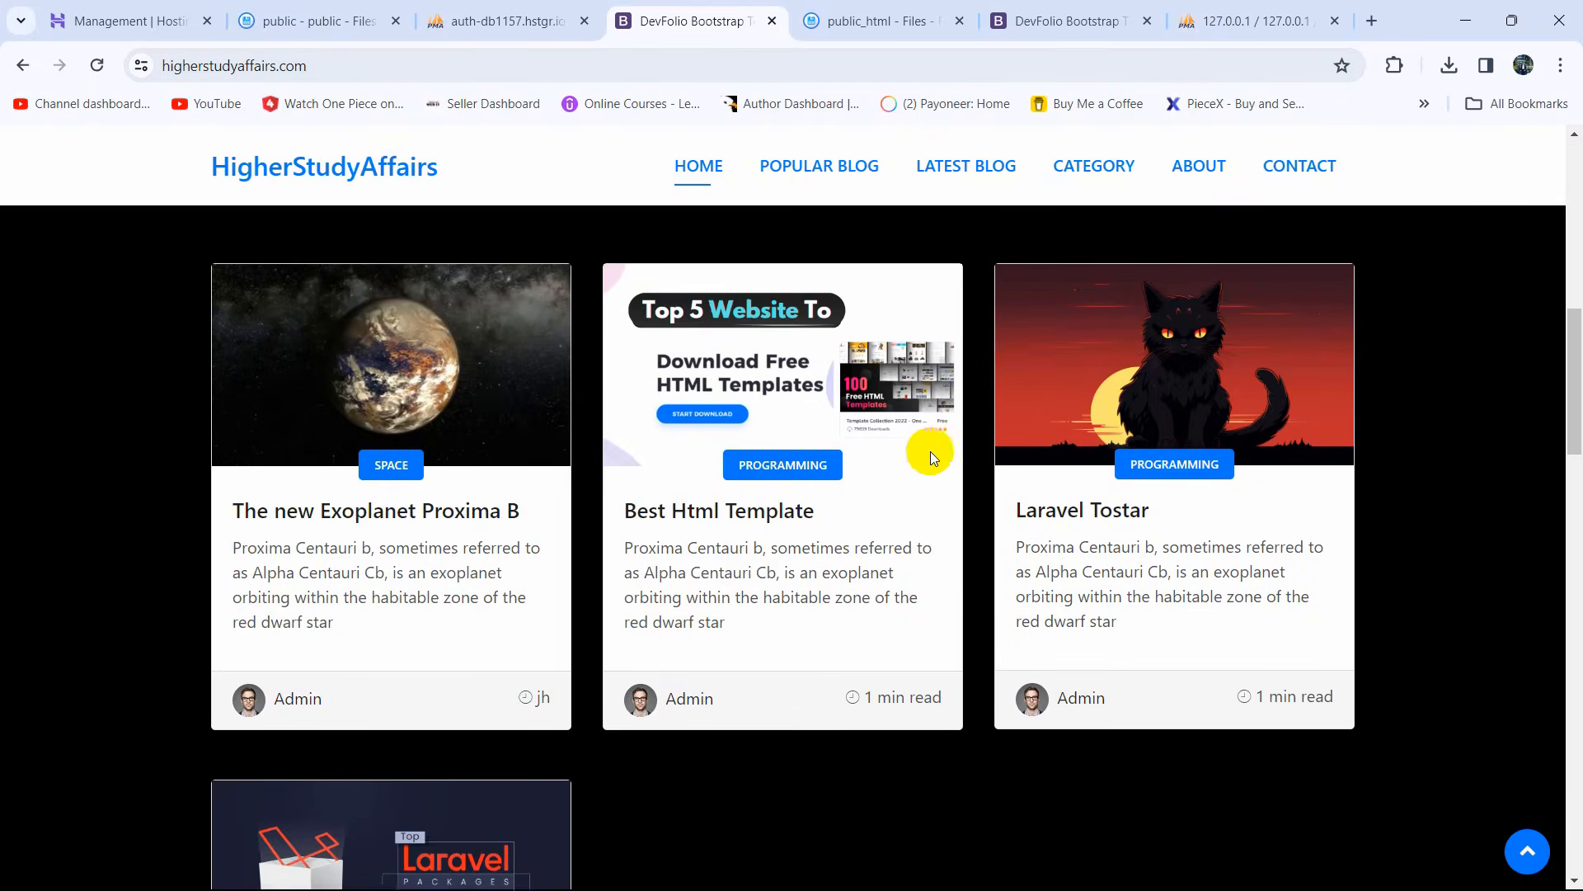
{"action": "scroll", "coordinate": [907, 495], "scroll_direction": "up", "scroll_amount": 10}
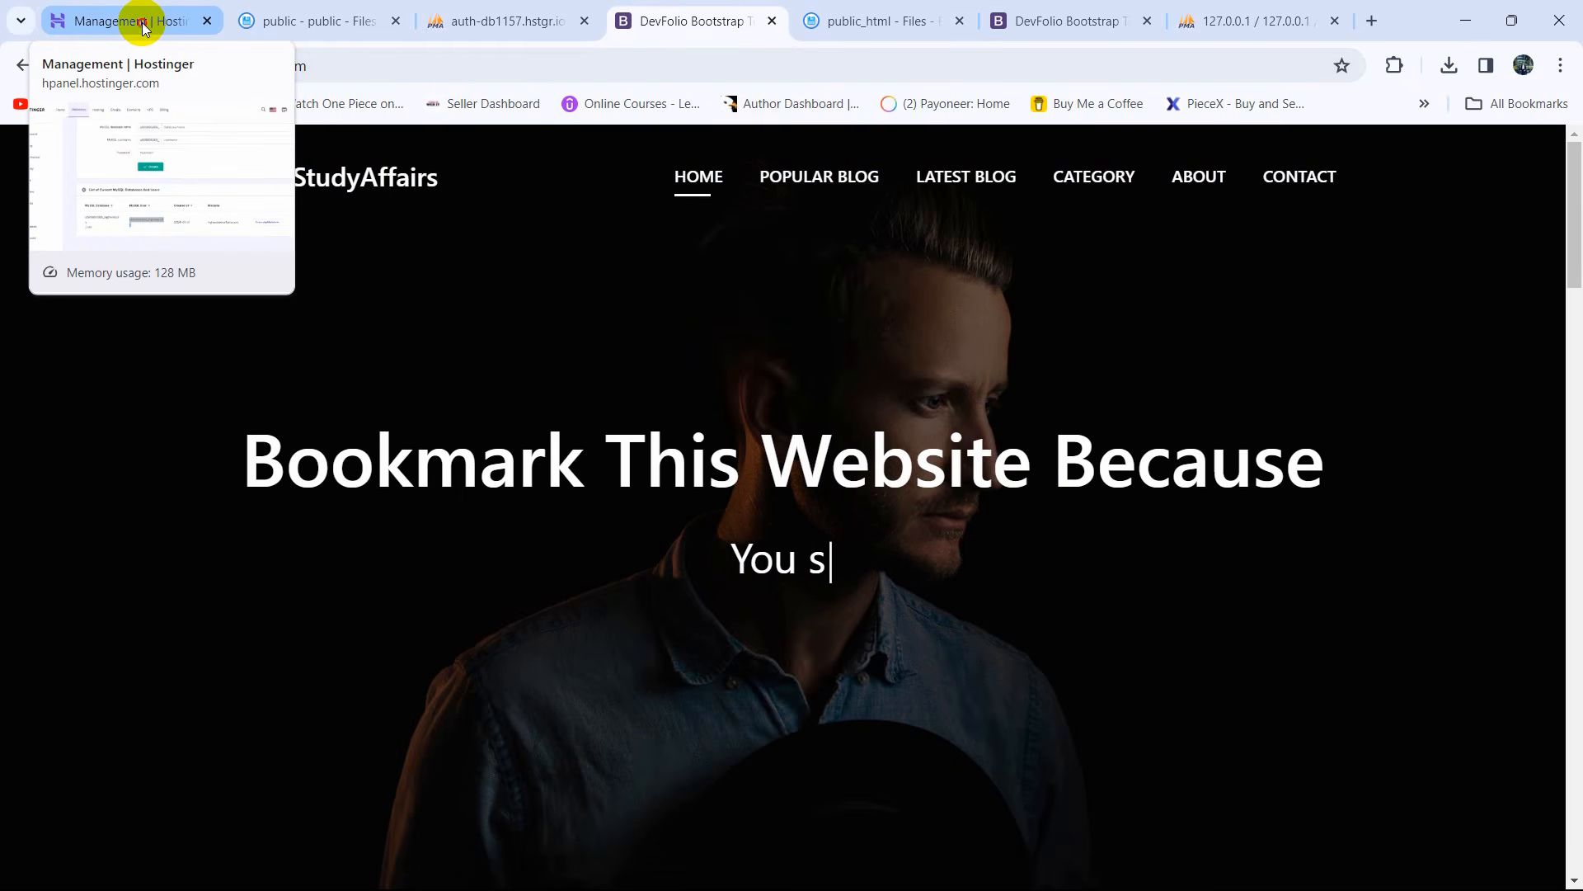
Step: Revisit Hostinger's MySQL database management page and return to the public folder in the file browser
{"action": "left_click", "coordinate": [142, 22]}
{"action": "scroll", "coordinate": [1026, 545], "scroll_direction": "up", "scroll_amount": 2}
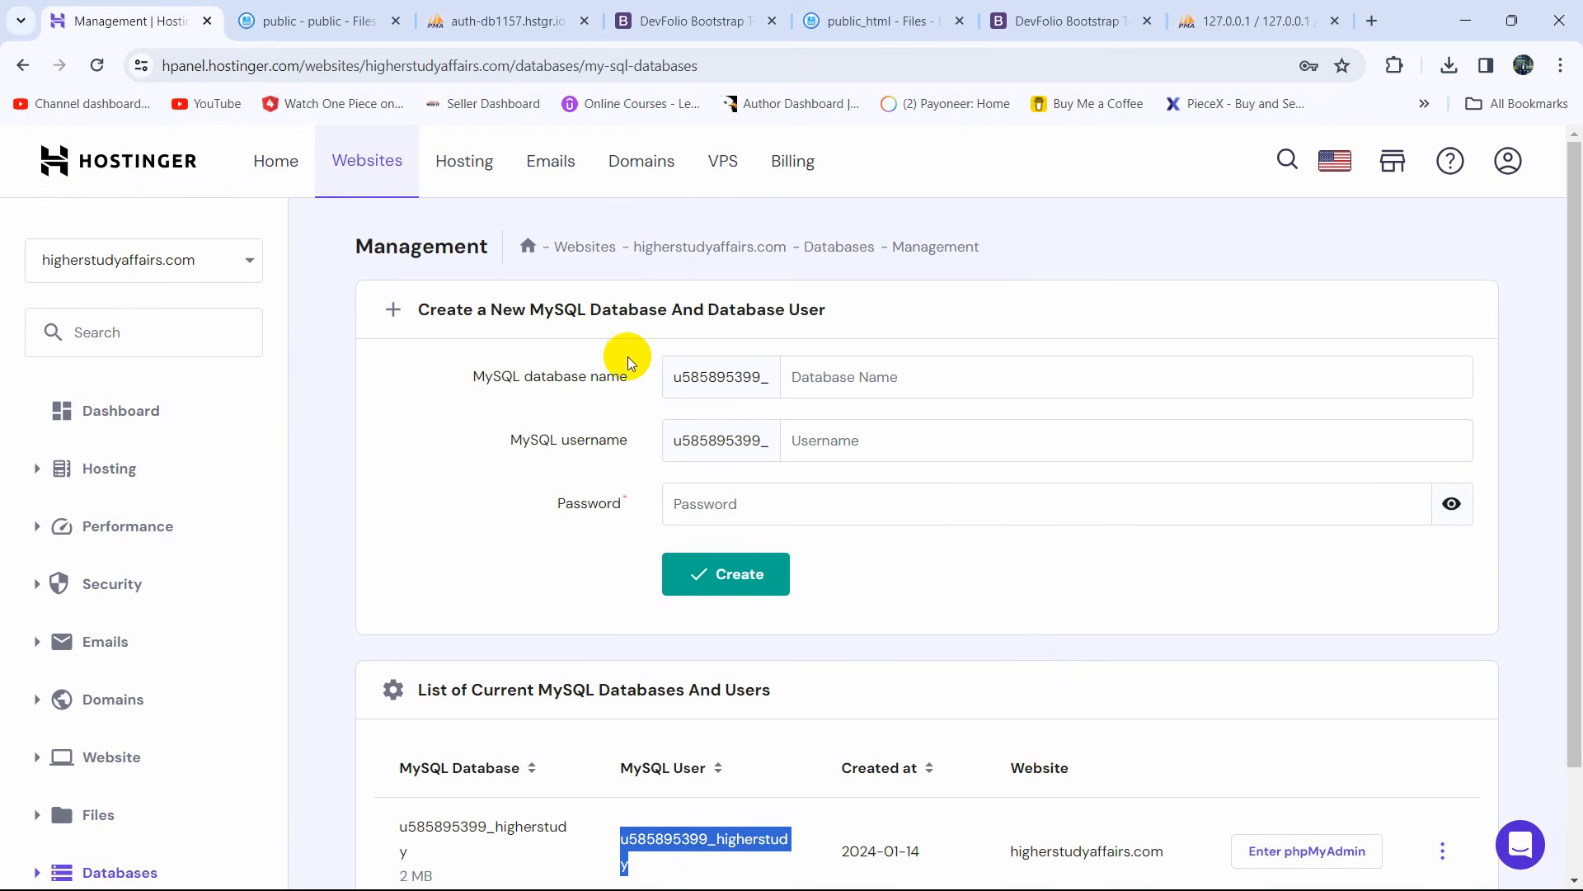
{"action": "left_click", "coordinate": [251, 18]}
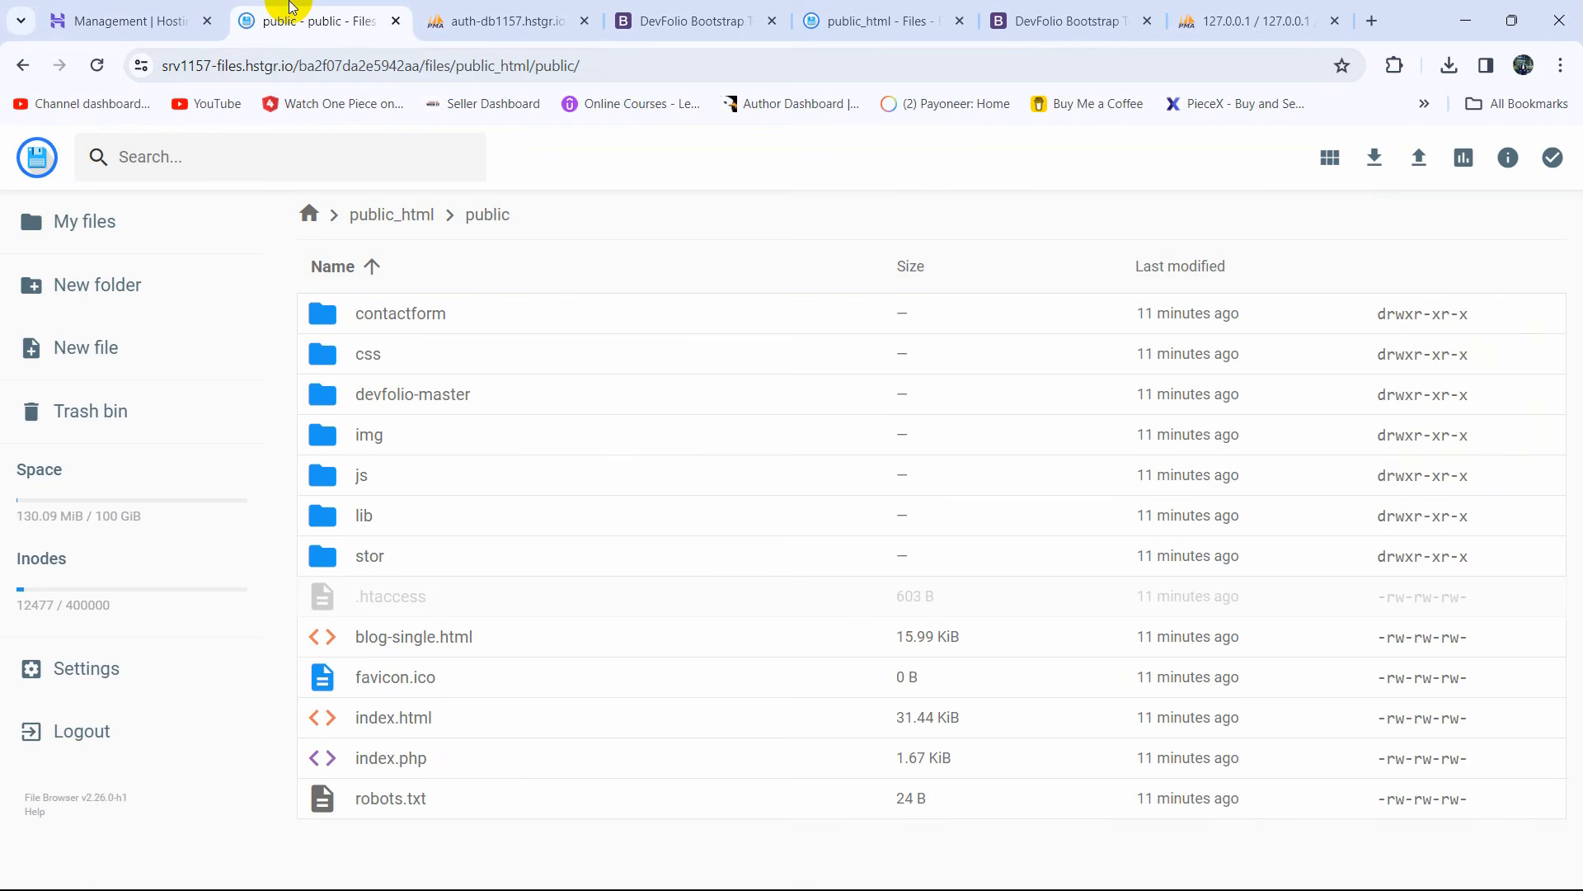